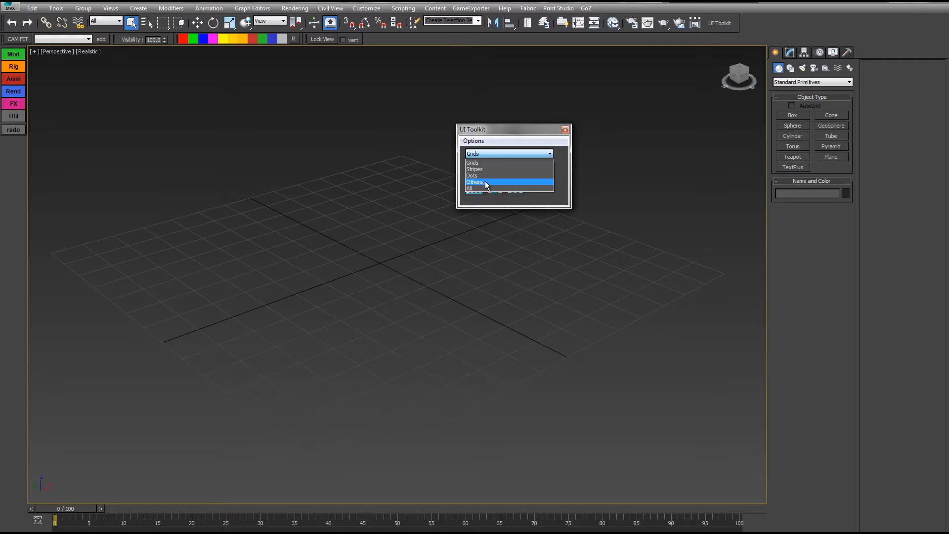
Show the Others tools in the UI Toolkit and create a Line-type Network object near the grid origin
left_click(477, 182)
left_click_drag(493, 130, 568, 95)
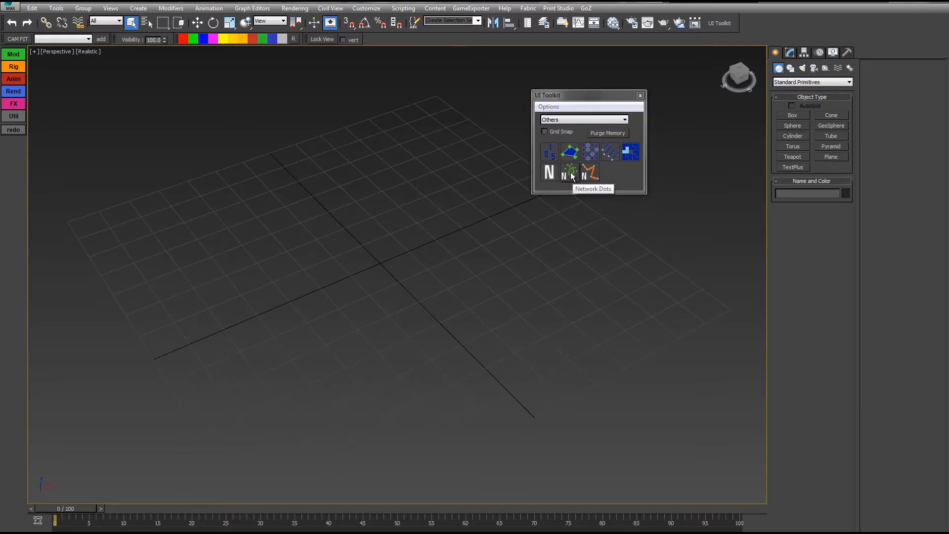
left_click(545, 175)
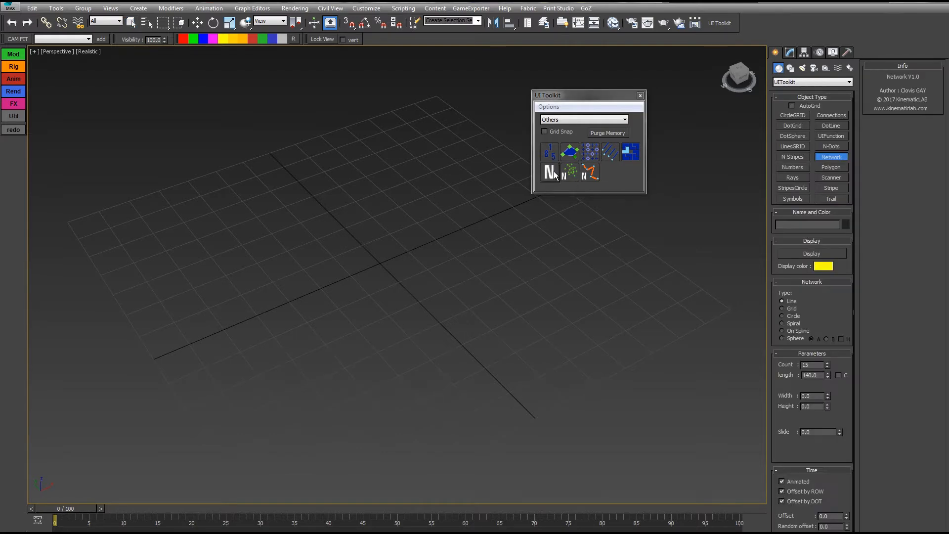
left_click(389, 256)
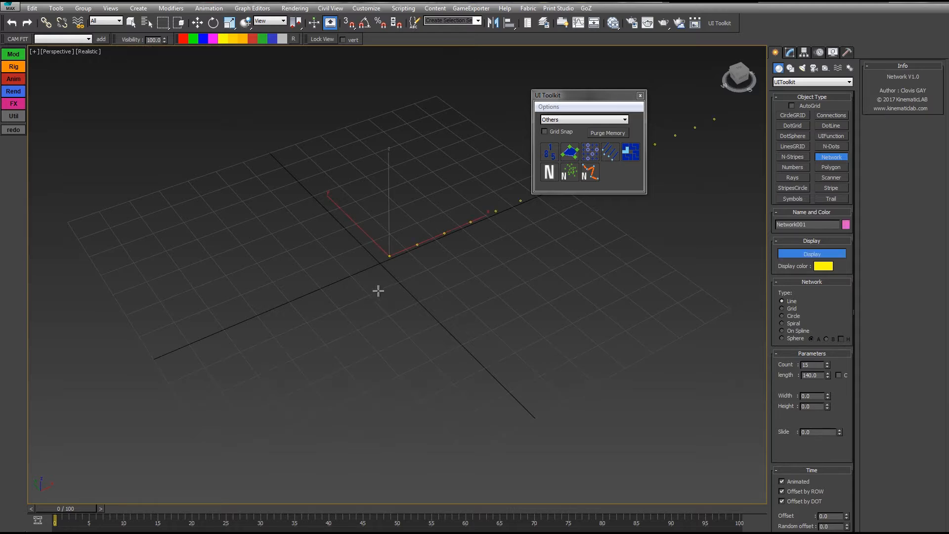
middle_click_drag(506, 282, 313, 349)
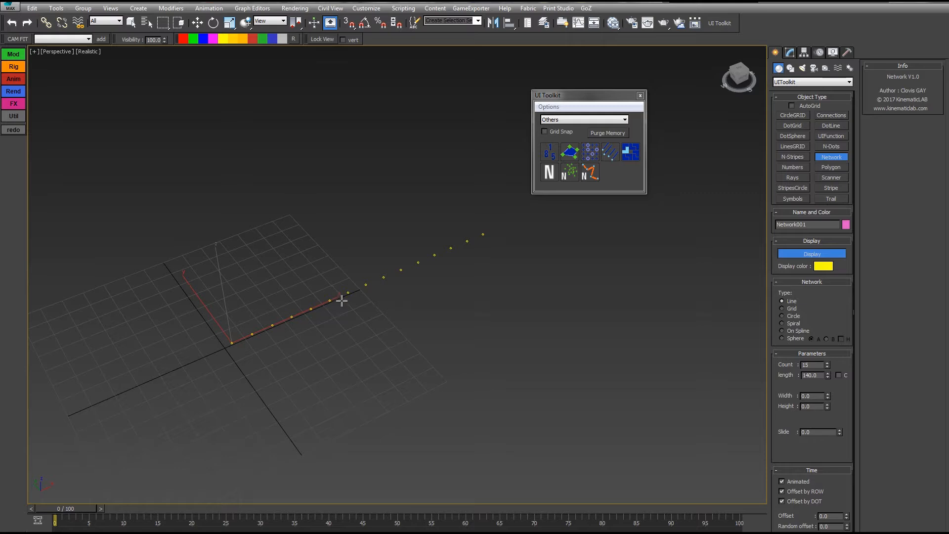
right_click(324, 327)
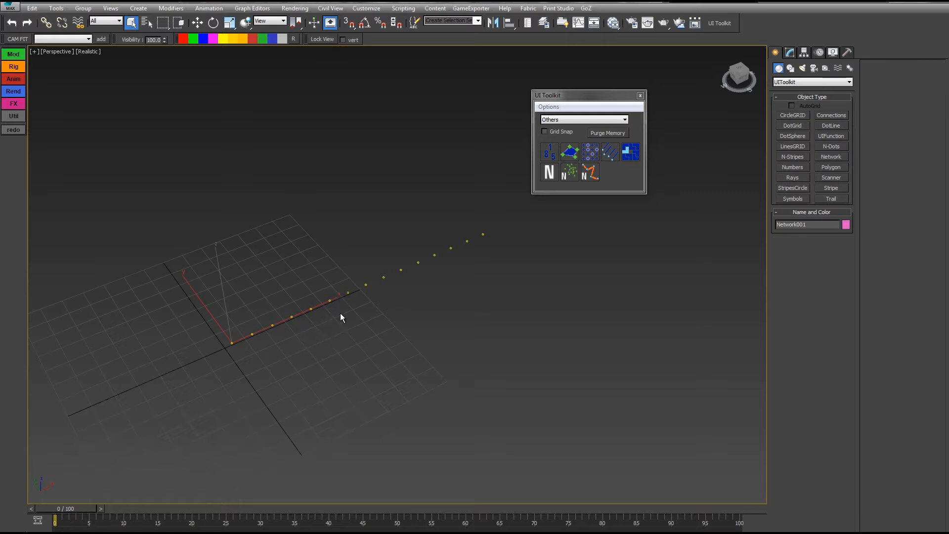
Open the new network object's modifiable parameters for review
middle_click_drag(341, 313, 378, 309)
scroll(395, 298, "up", 3)
middle_click_drag(472, 252, 537, 345, "alt")
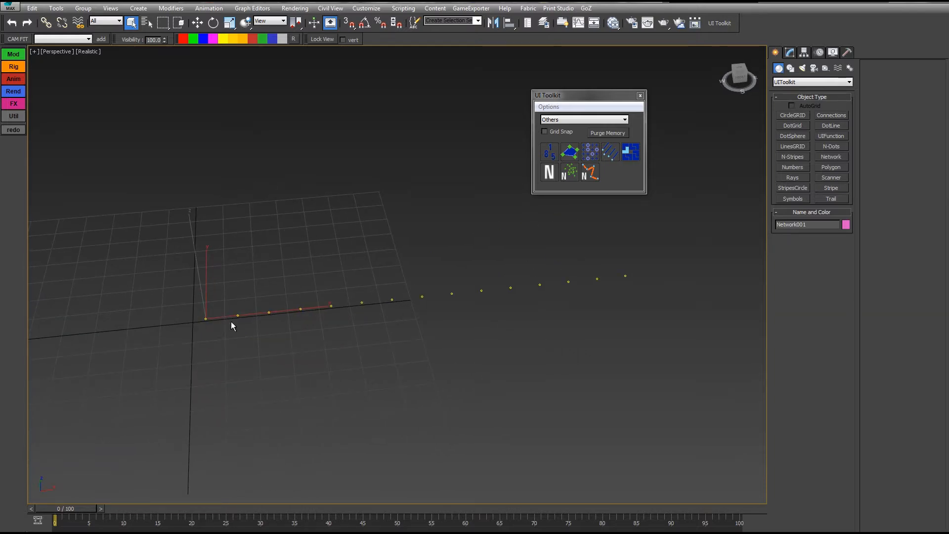
left_click(784, 52)
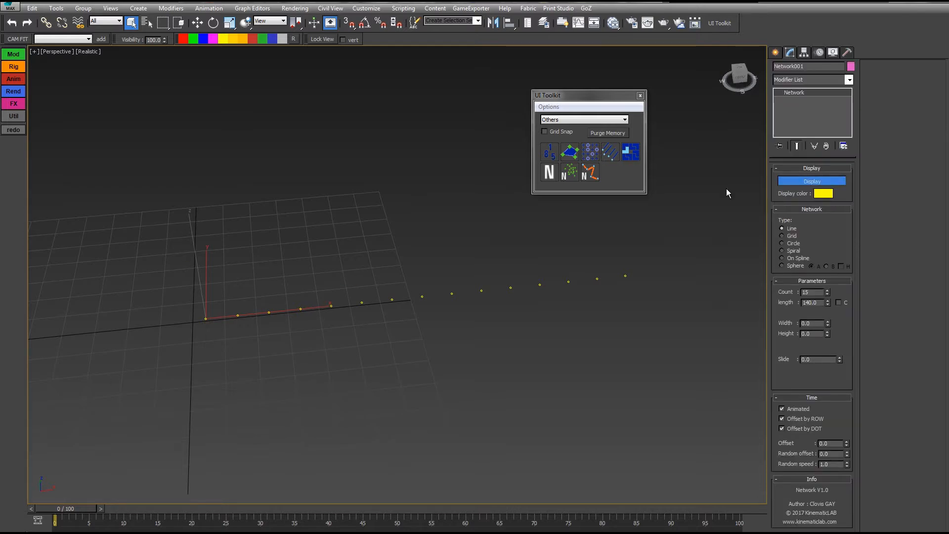
Deselect the network object and select it again from the default layer in the Layer Explorer
left_click(395, 211)
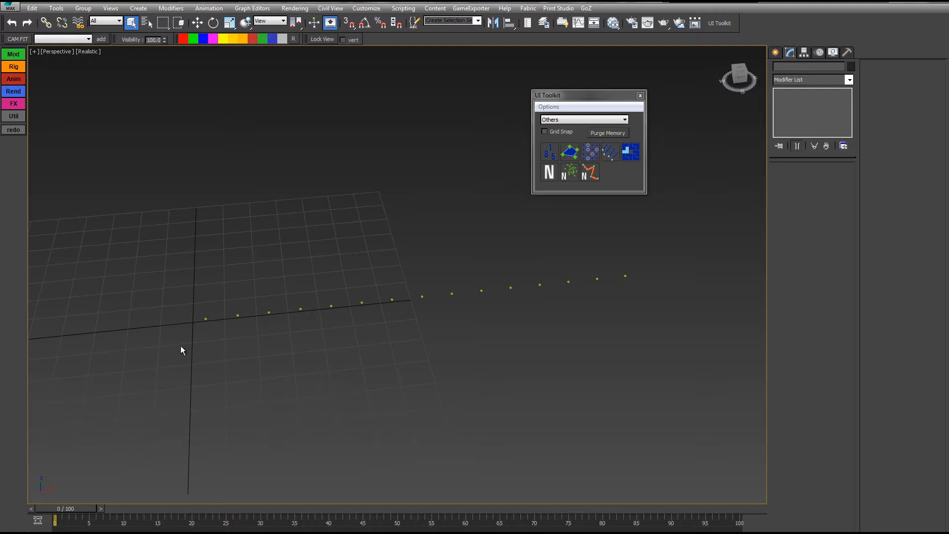
left_click(546, 24)
left_click(158, 163)
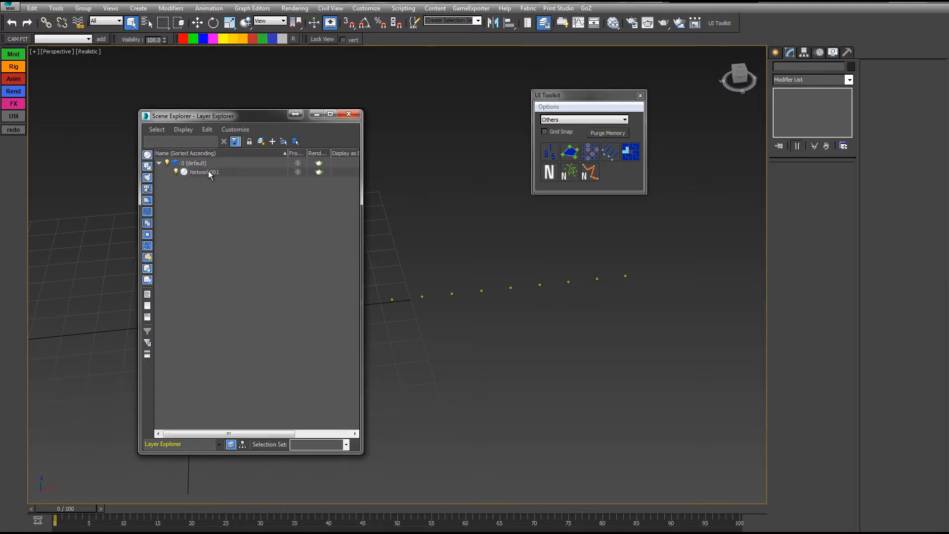
left_click(209, 172)
left_click(349, 115)
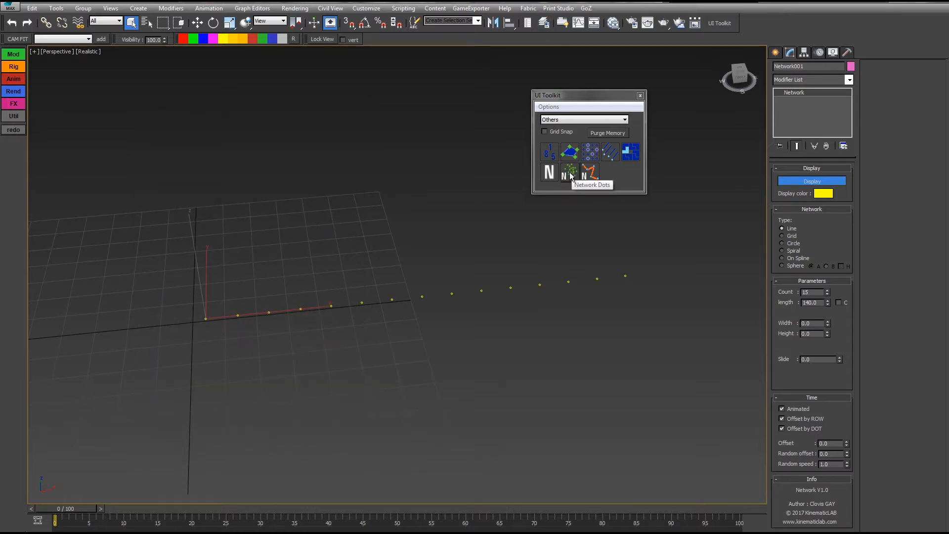
Generate Network Dots from the selected network and close the UI Toolkit window
left_click(570, 173)
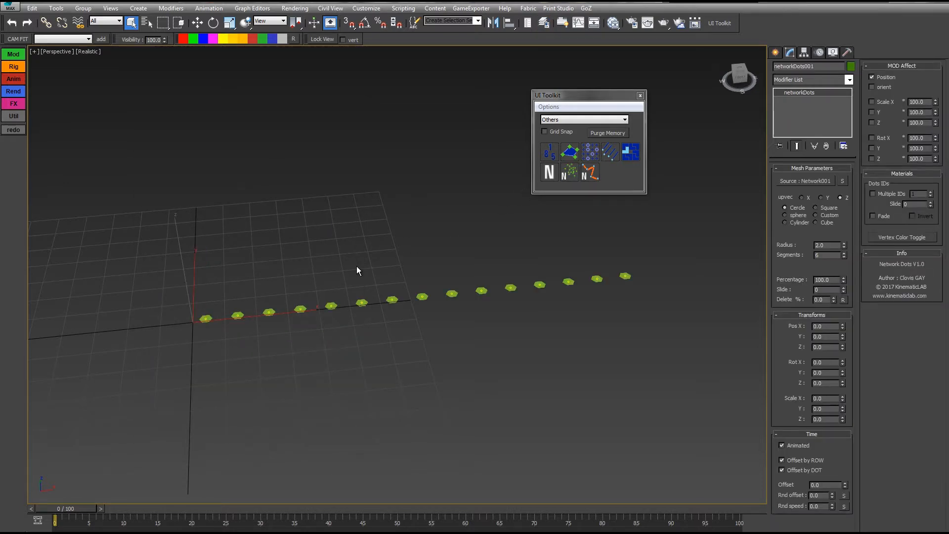
middle_click_drag(357, 266, 348, 334)
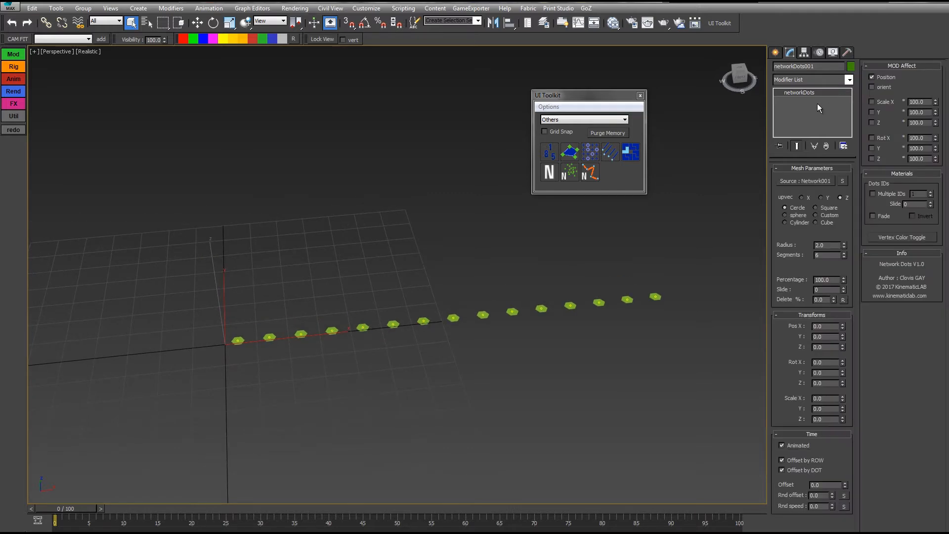
left_click(640, 95)
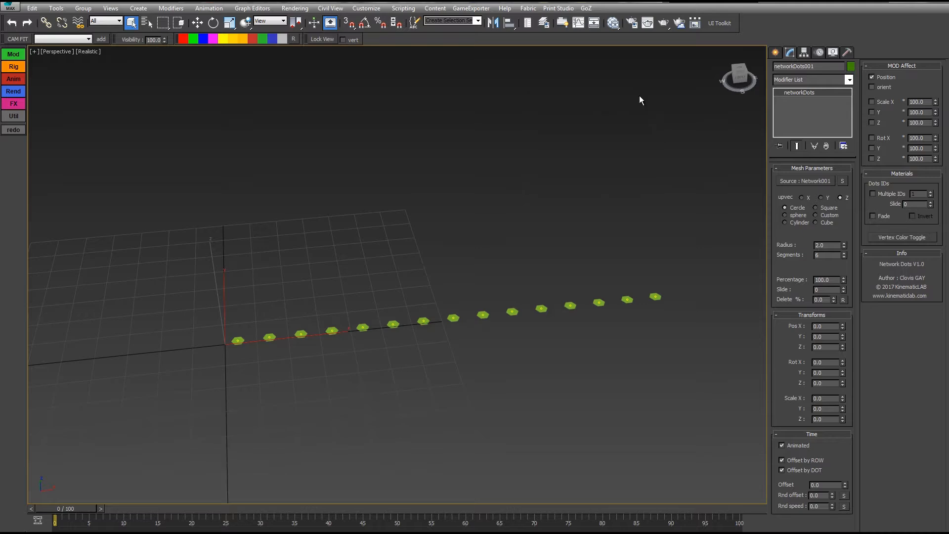
middle_click_drag(399, 192, 450, 201)
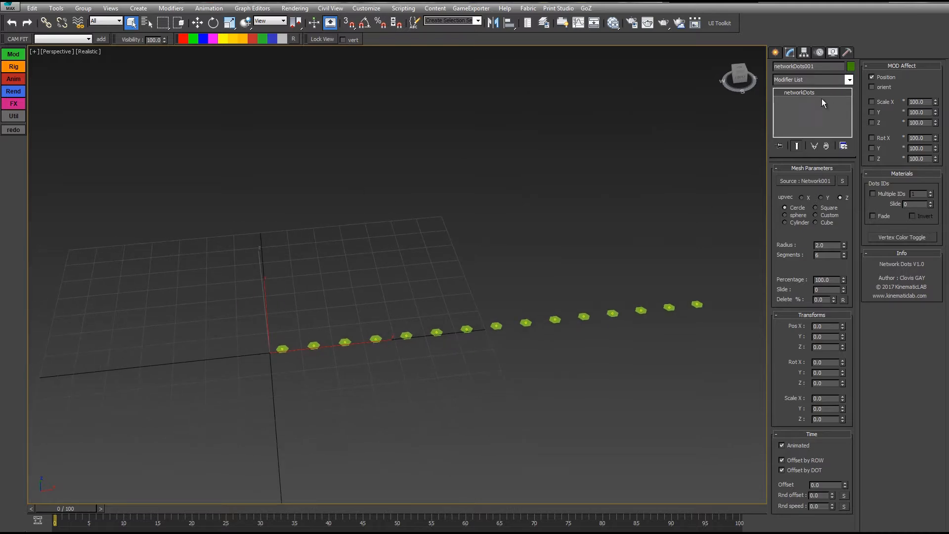
middle_click_drag(594, 254, 557, 244)
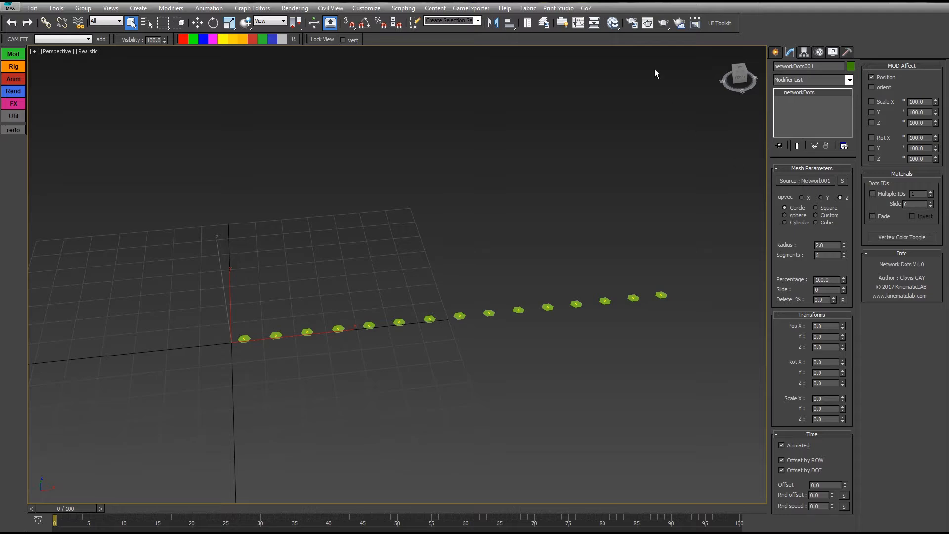
Examine the network and network dots objects listed under the default layer in the Layer Explorer
left_click(543, 23)
left_click(159, 163)
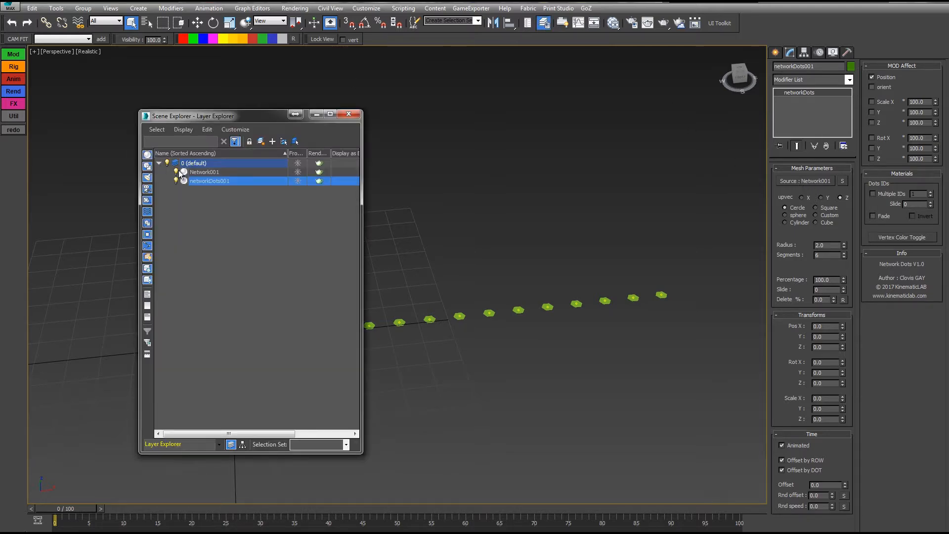
left_click(195, 172)
left_click(217, 179)
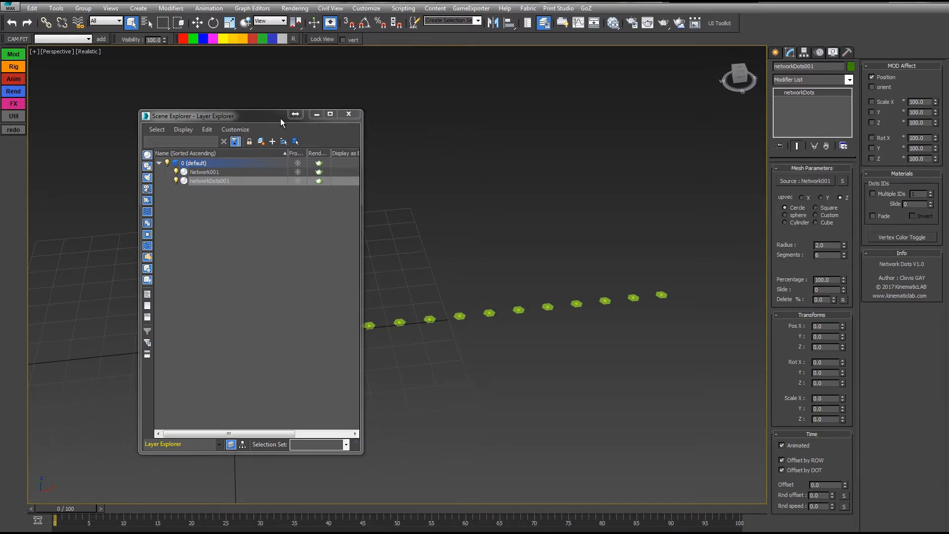
left_click_drag(198, 115, 122, 95)
left_click(273, 94)
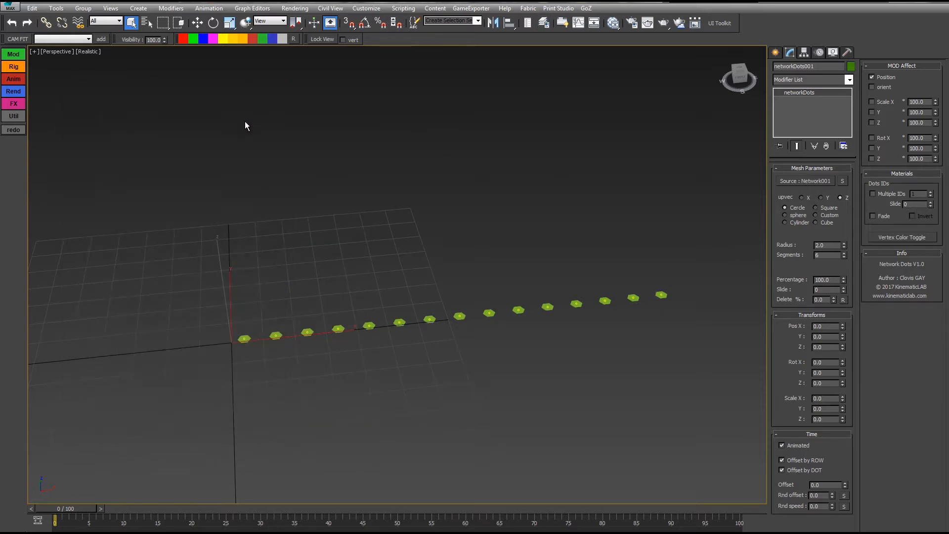
Select the source network from the dots' mesh parameters, and return to the network dots object
middle_click_drag(437, 193, 432, 227, "alt")
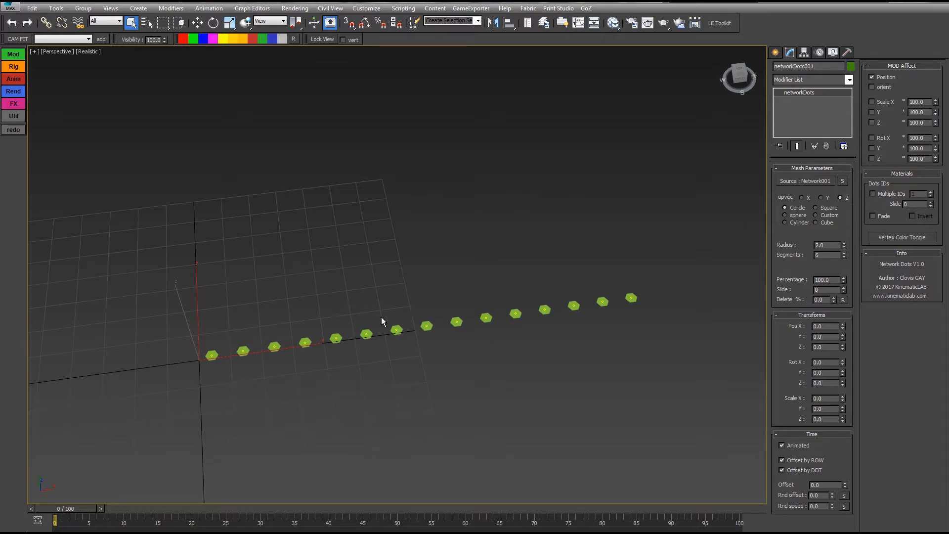
mouse_move(449, 248)
middle_mouse_down("alt")
mouse_move(439, 246)
mouse_move(459, 251)
middle_mouse_up("alt")
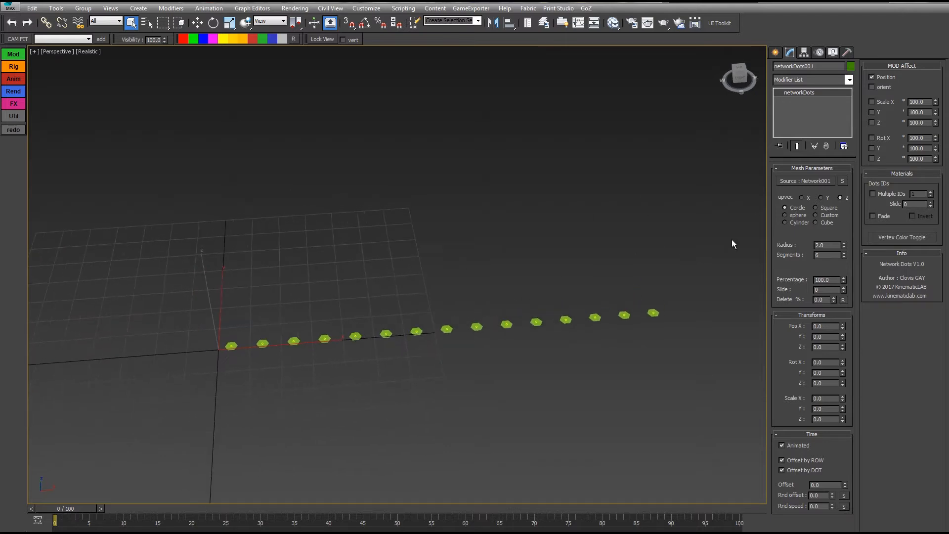
left_click(842, 183)
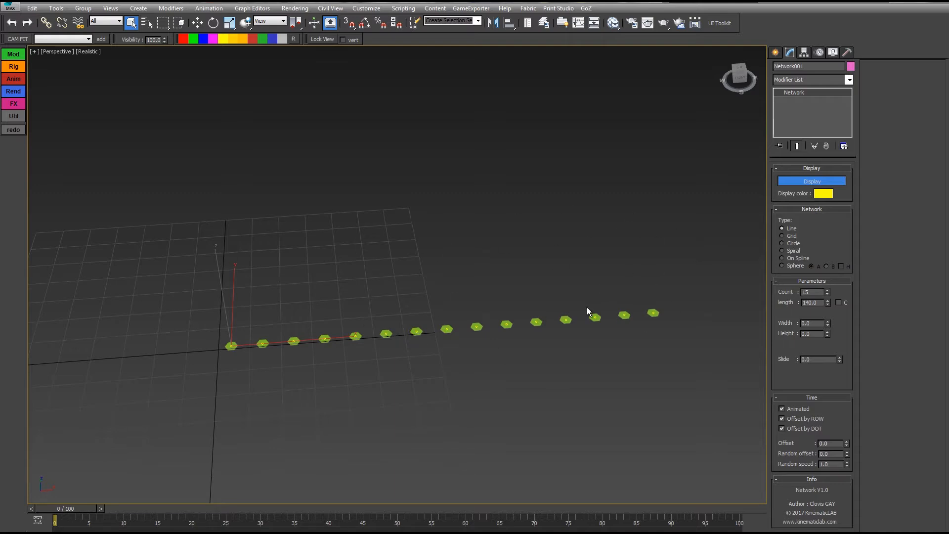
left_click(626, 316)
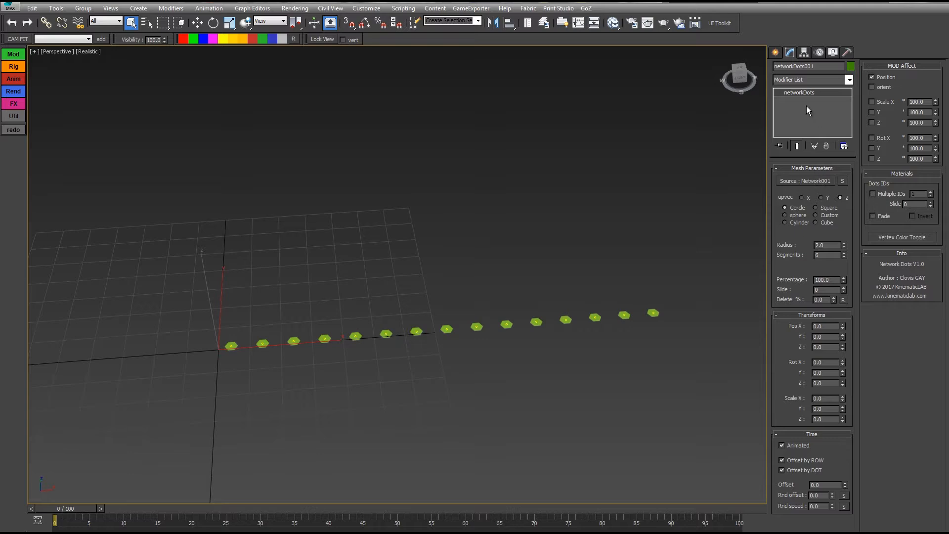
Set the circular dots' segments to 29 and display the viewport shading with edged faces
middle_click_drag(360, 307, 386, 283, "alt")
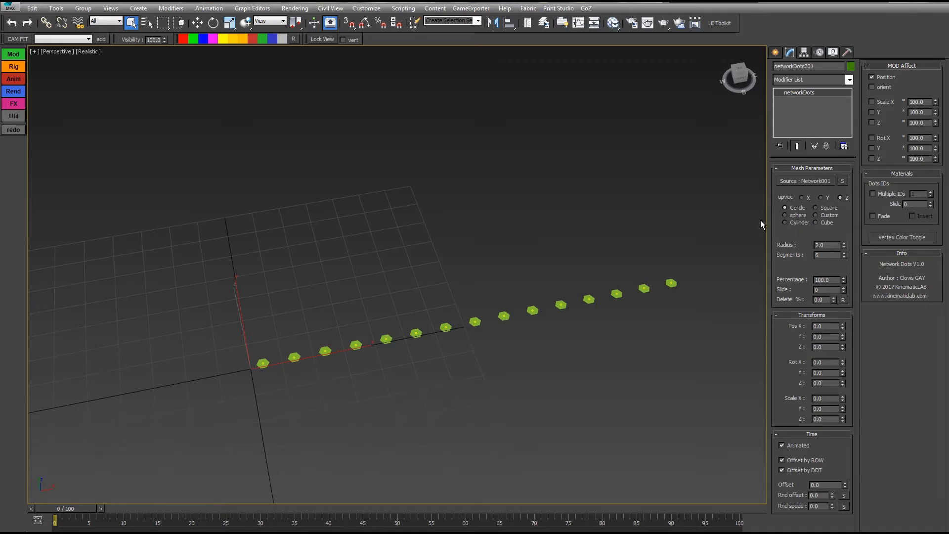
middle_click_drag(439, 308, 254, 338, "alt")
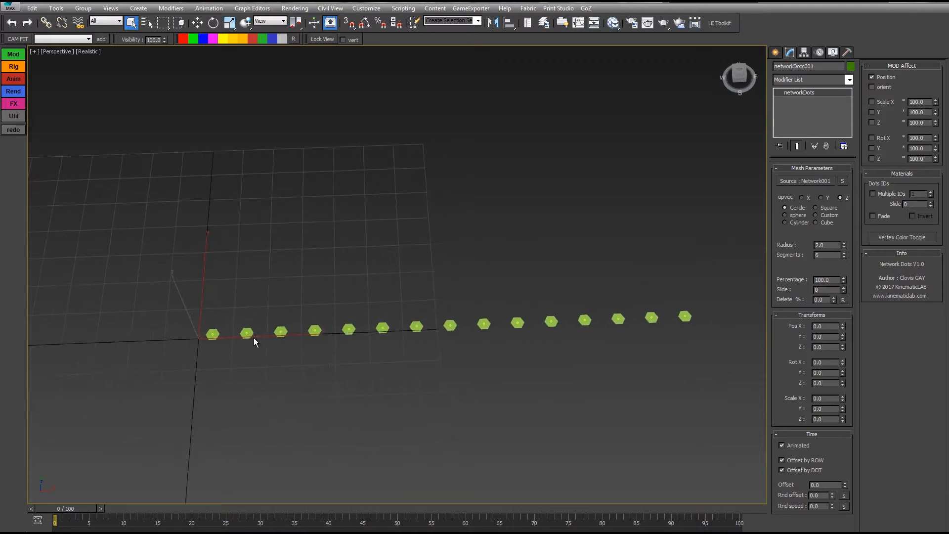
middle_click_drag(625, 270, 435, 296)
key("F3")
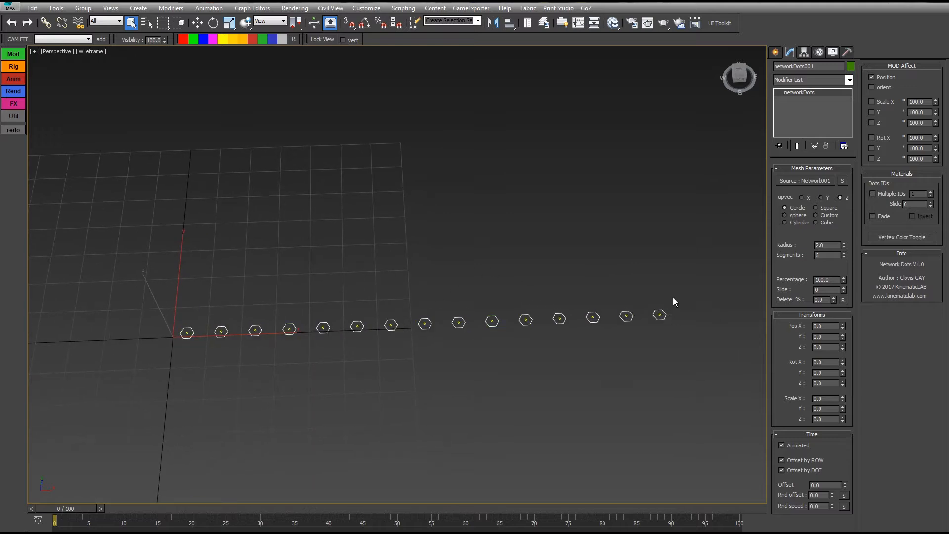
key("F3")
mouse_move(845, 245)
left_mouse_down()
mouse_move(845, 191)
mouse_move(841, 234)
left_mouse_up()
right_click(838, 234)
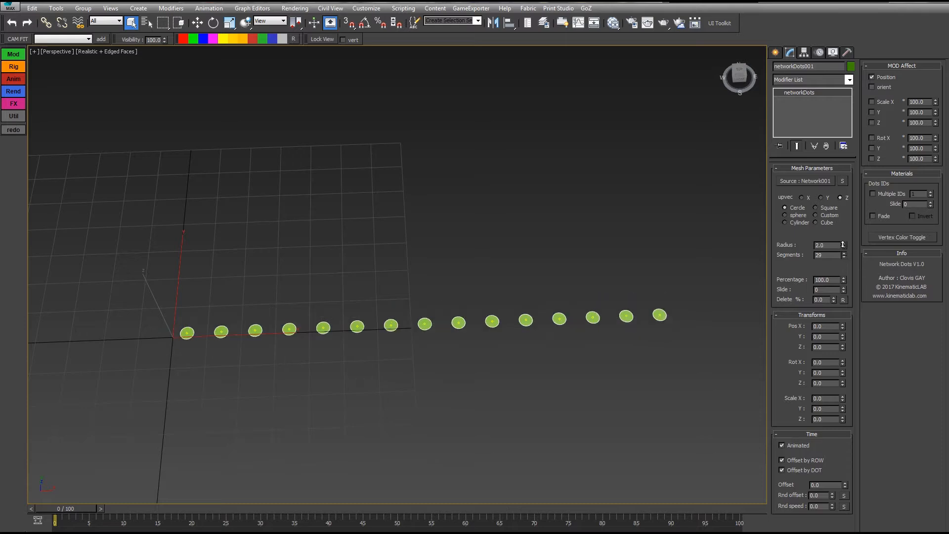
Try the Square shape for the dots and adjust its dimensions
left_click(815, 208)
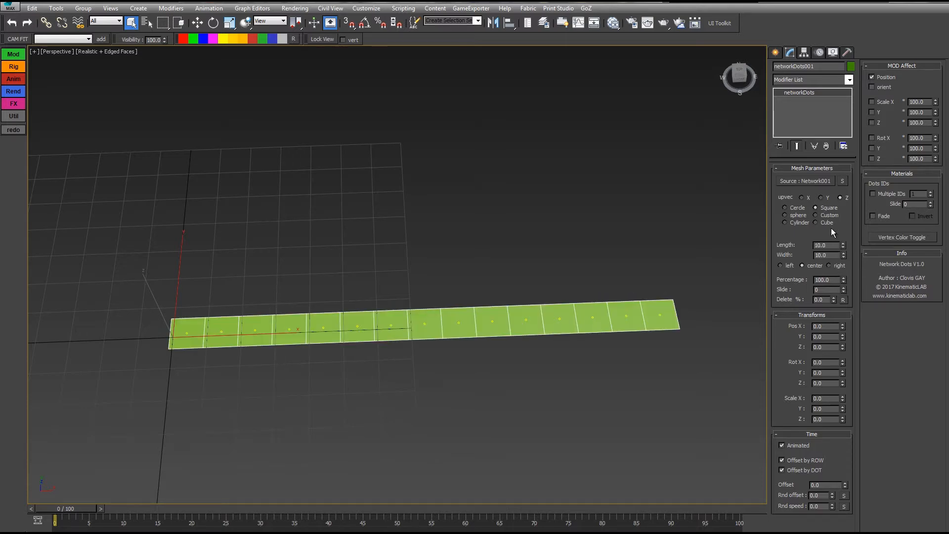
left_click_drag(844, 244, 836, 217)
right_click(836, 258)
Try the sphere shape for the dots with radius 8.6 and 9 segments, and switch back to Cercle
left_click(794, 216)
left_click(845, 253)
left_click_drag(845, 258, 845, 254)
left_click(785, 207)
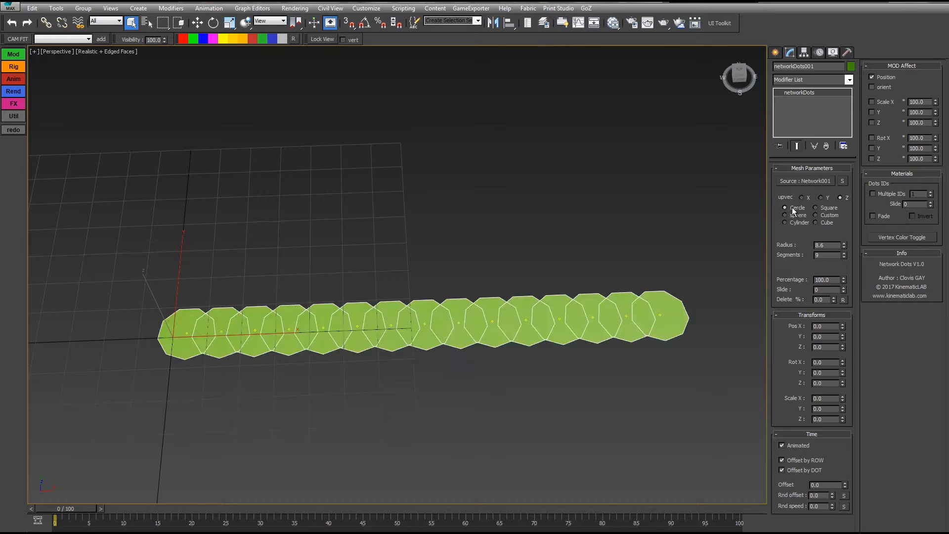
Create a small standard primitive box behind the far end of the dot row
left_click(776, 53)
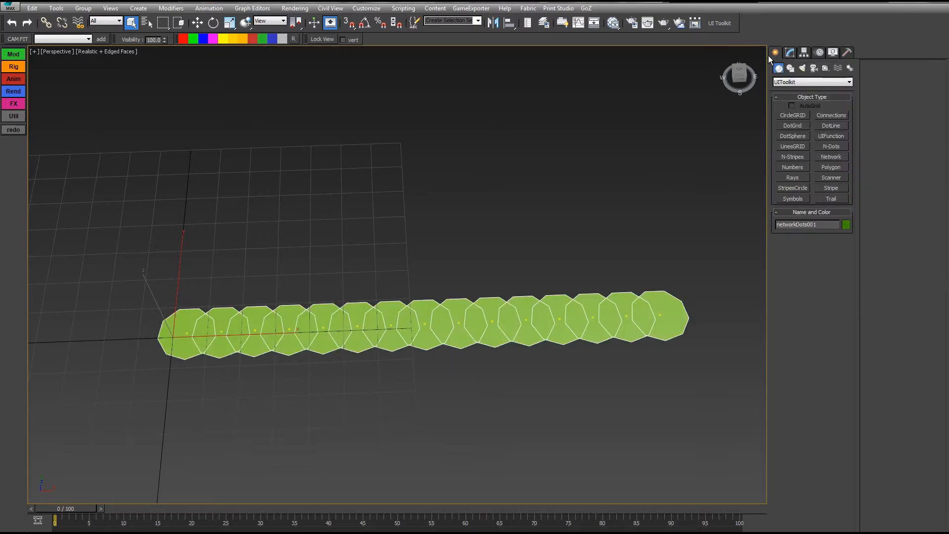
left_click(782, 82)
left_click(797, 90)
left_click(793, 115)
left_click_drag(656, 191, 629, 220)
left_click(627, 204)
right_click(519, 228)
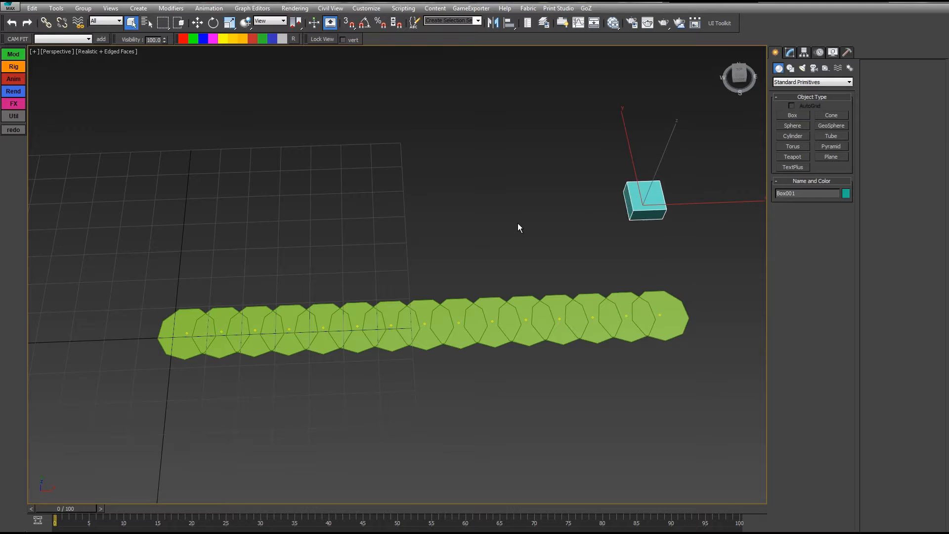
Change the network dots' shape to Custom and pick the new box as the custom mesh
left_click(602, 307)
left_click(790, 53)
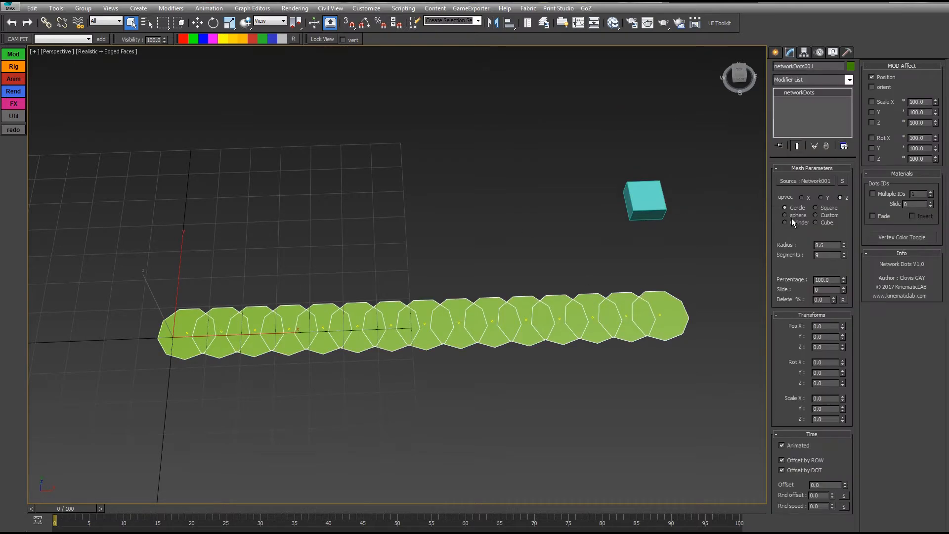
left_click(829, 216)
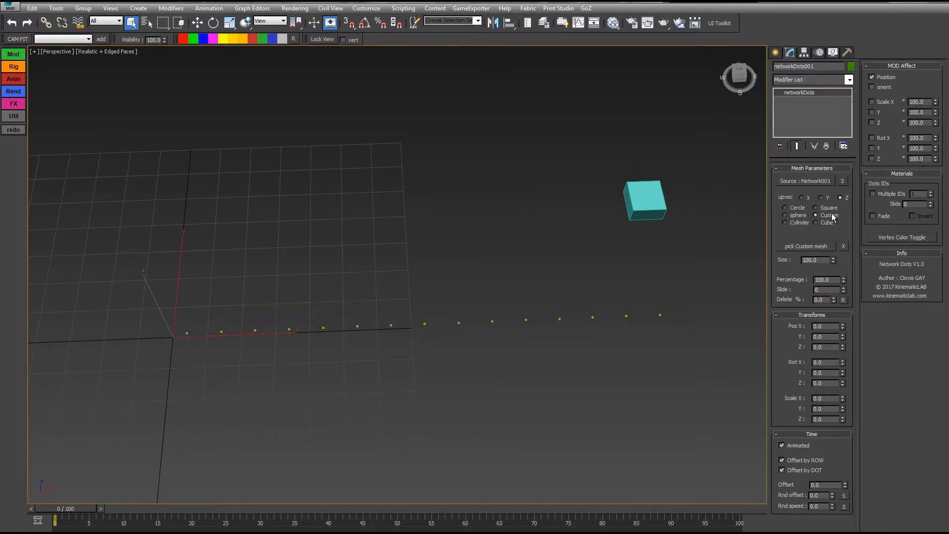
left_click(807, 247)
left_click(657, 199)
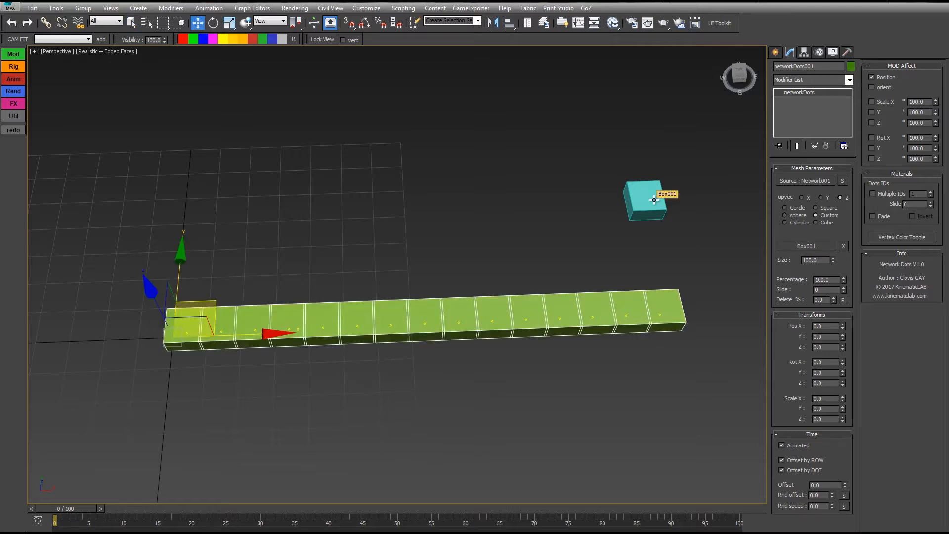
Create a tube beside the box with radii of about 5.3 cm and 3.9 cm and a height of about 7.2 cm
left_click(774, 55)
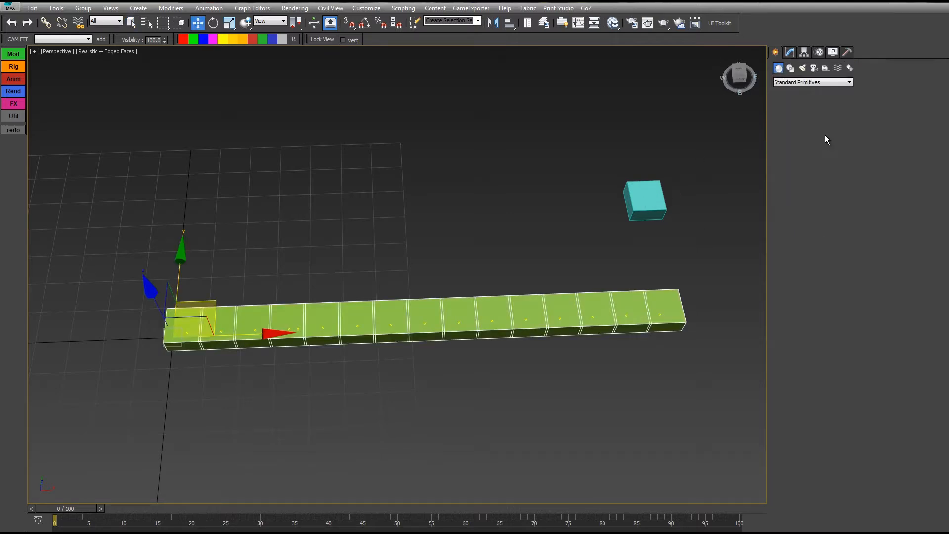
left_click(826, 136)
left_click_drag(538, 187, 543, 200)
left_click(543, 196)
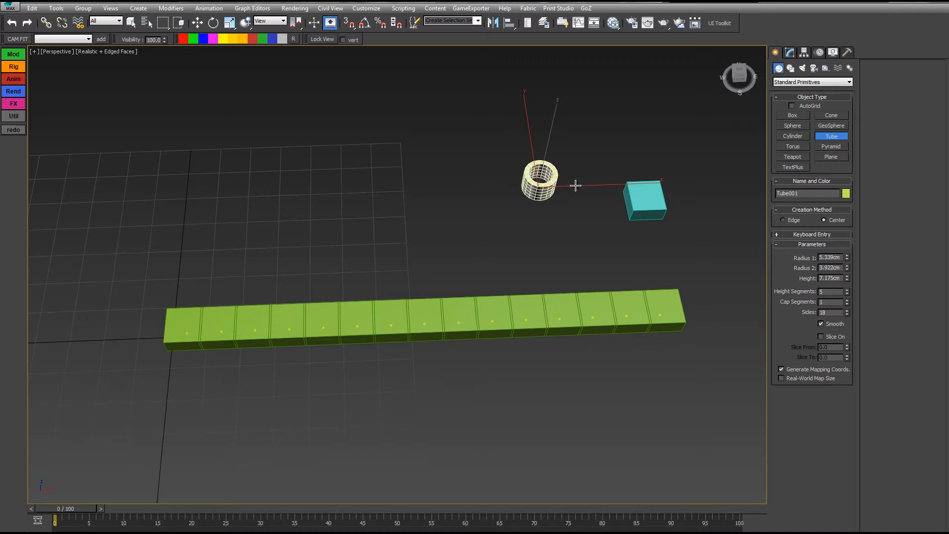
Replace the box with the new tube as the network dots' custom mesh
key("w")
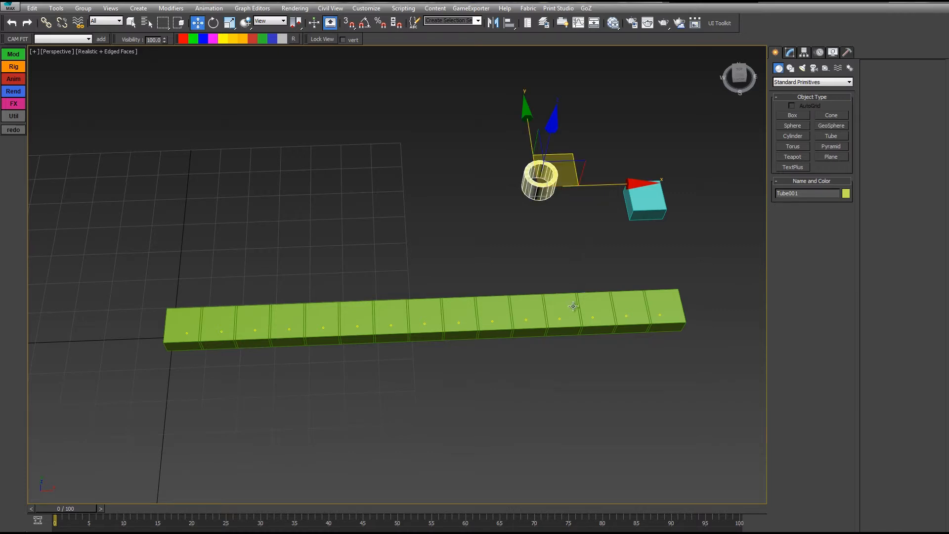
left_click(573, 306)
left_click(789, 53)
left_click(811, 247)
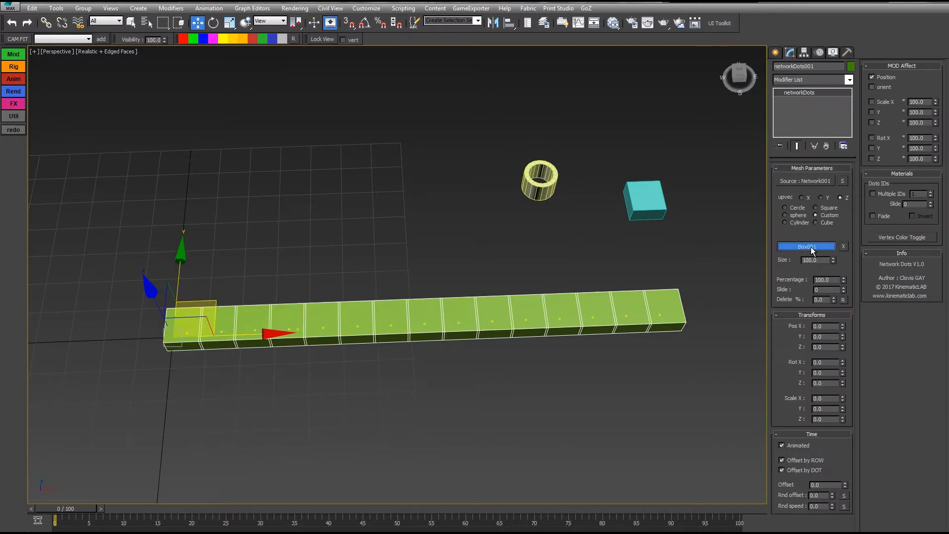
left_click(540, 191)
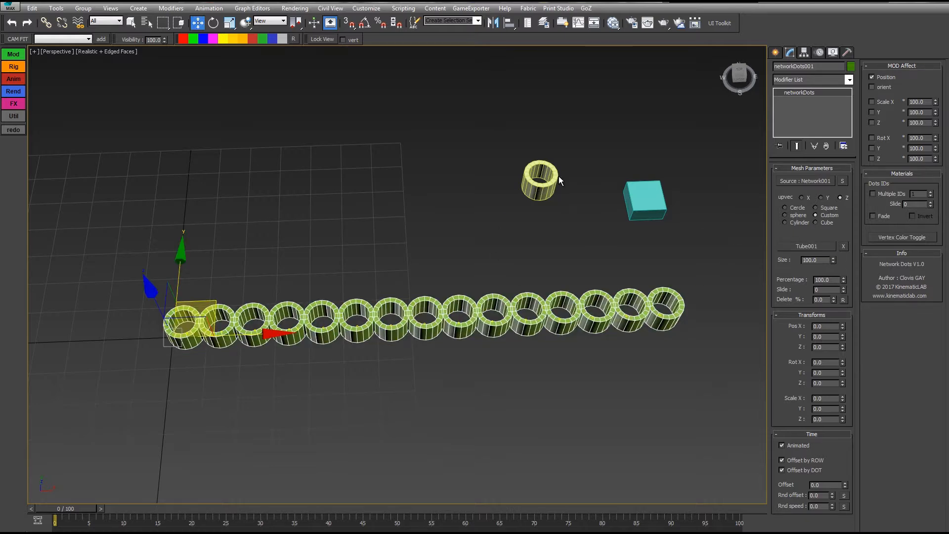
Try rotating the source tube and varying its height, cancelling each change
left_click(552, 185)
key("e")
left_click_drag(512, 193, 574, 159)
right_click(574, 159)
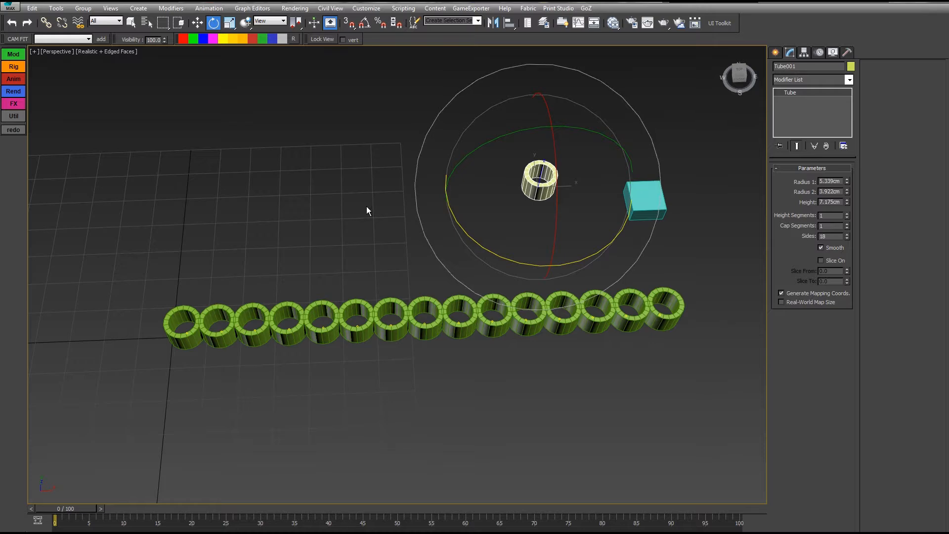
left_click_drag(489, 188, 507, 165)
right_click(509, 165)
left_click_drag(847, 204, 801, 143)
right_click(826, 208)
right_click(801, 143)
Clear the network dots' custom mesh and delete the tube and the box from the scene
middle_click_drag(648, 239, 622, 245)
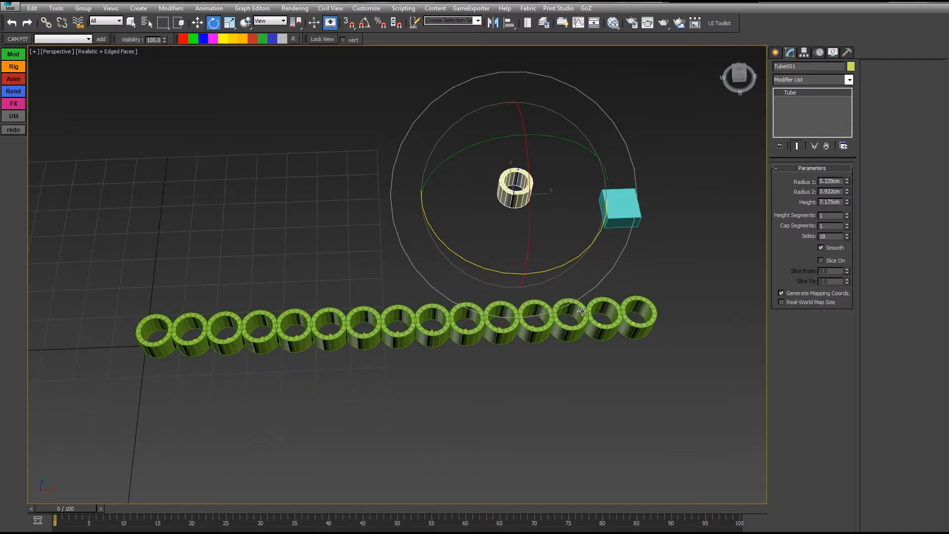
left_click(582, 311)
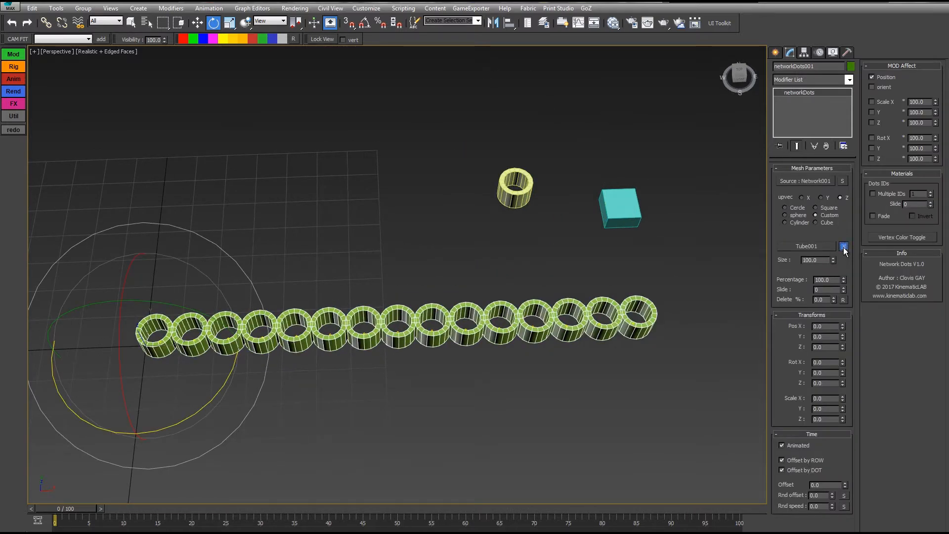
left_click(843, 247)
left_click_drag(455, 248, 453, 248)
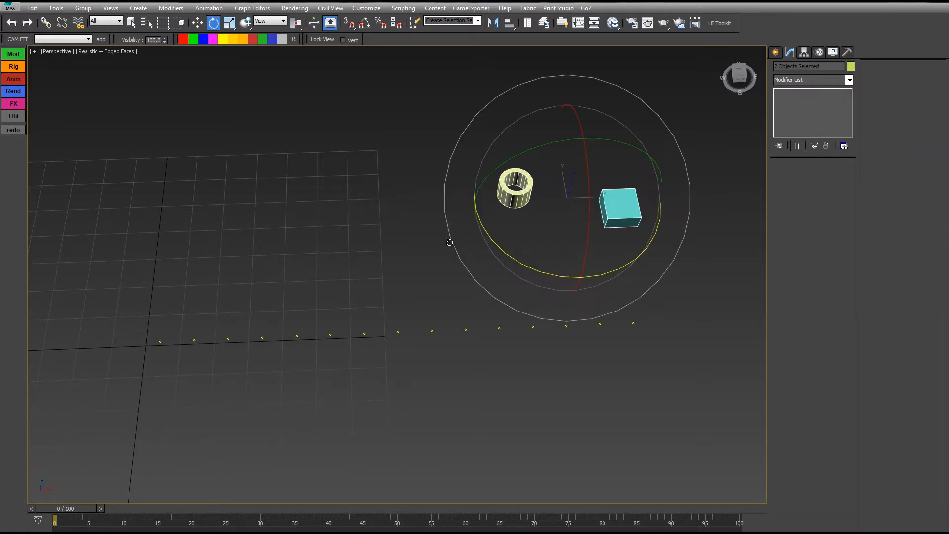
key("Delete")
Select the network dots object from the default layer in the Layer Explorer
left_click(543, 22)
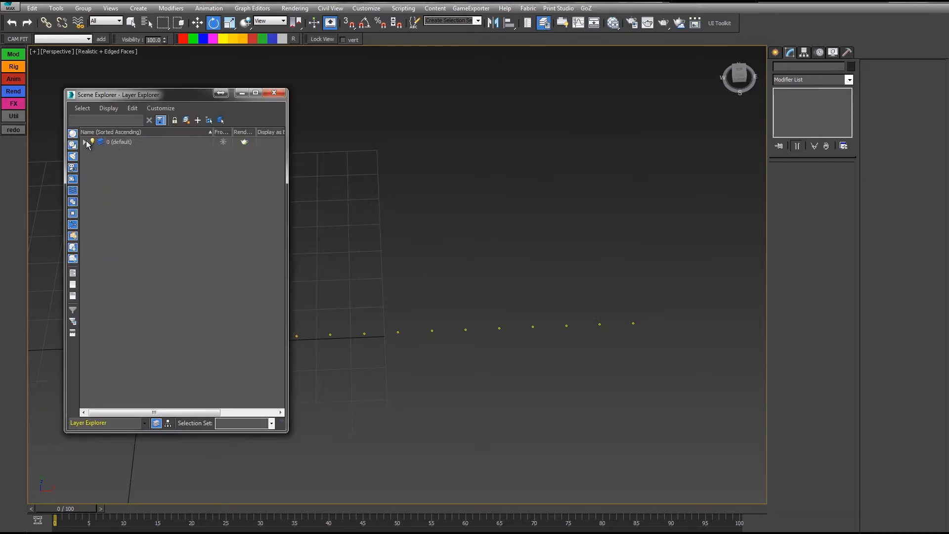
left_click(85, 142)
left_click(134, 160)
left_click(274, 93)
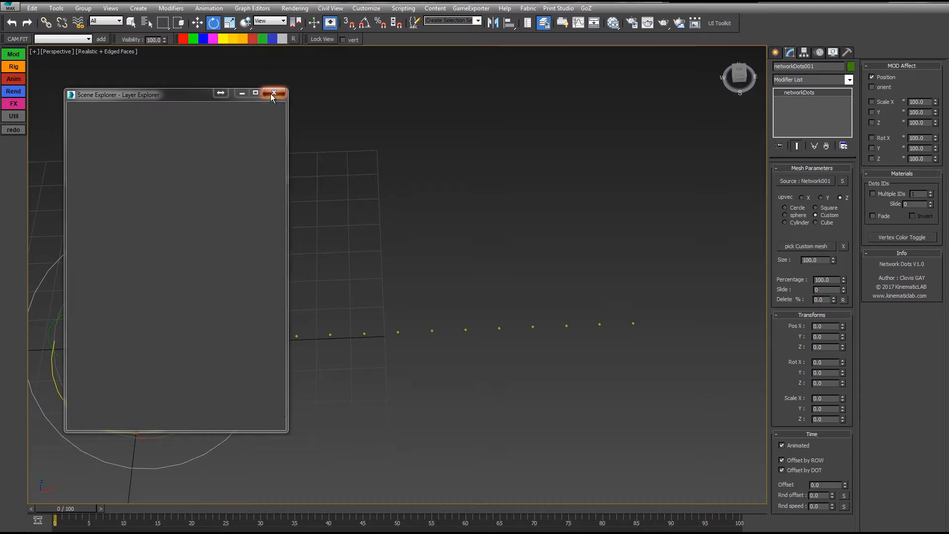
Change the dots' shape to Cylinder with radius 4.7 and 15 segments
left_click(785, 222)
middle_click_drag(550, 233, 577, 209, "alt")
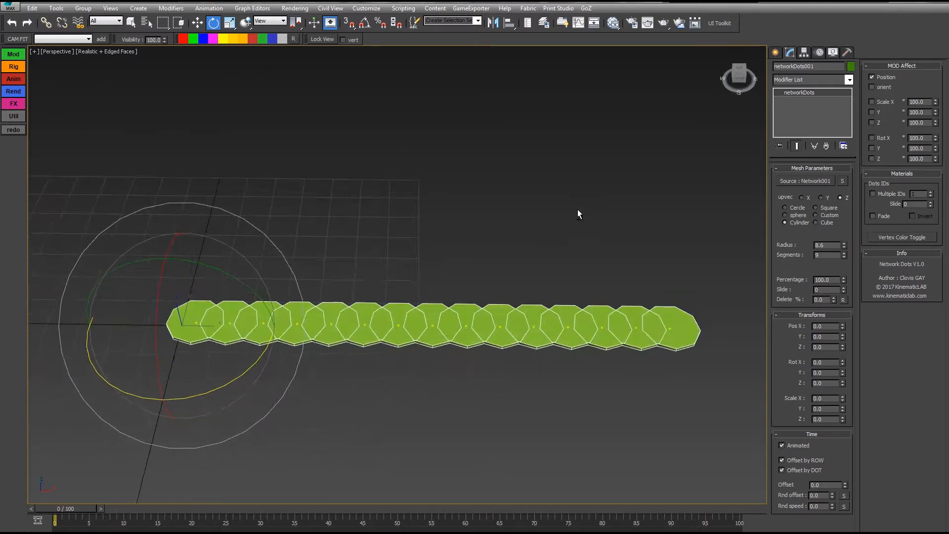
mouse_move(844, 243)
left_mouse_down()
mouse_move(845, 269)
mouse_move(835, 184)
mouse_move(836, 262)
mouse_move(843, 227)
left_mouse_up()
Try the Cube shape for the dots and inspect the row from different angles
left_click(816, 222)
middle_click_drag(438, 328, 437, 341, "alt")
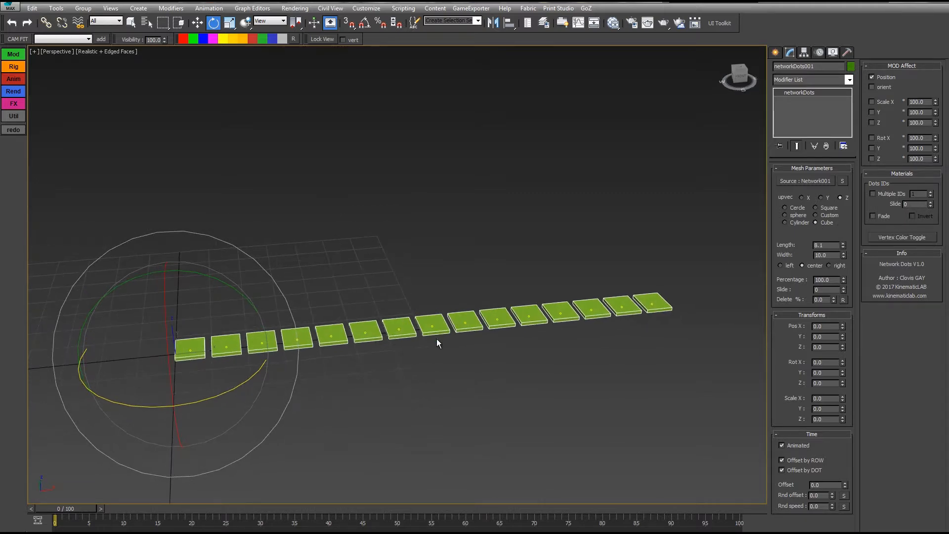
middle_click_drag(512, 286, 539, 277, "alt")
Switch the dots to the Cercle shape and set their segments to 6
left_click(785, 207)
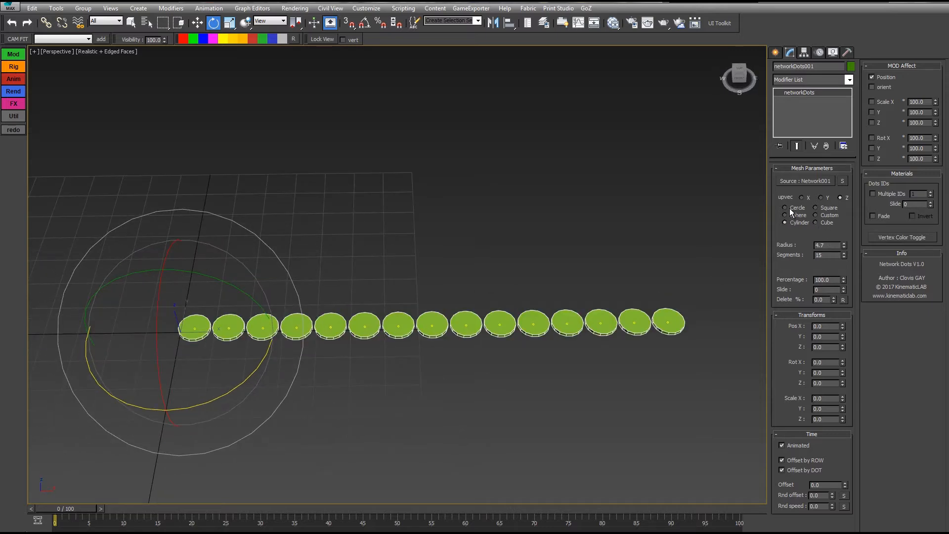
middle_click_drag(687, 196, 739, 242, "alt")
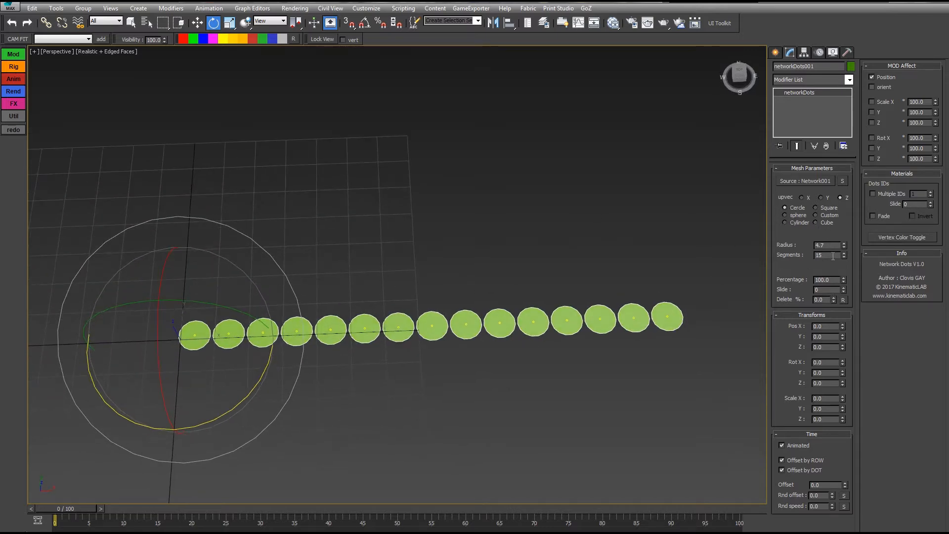
type("6")
key("Return")
middle_click_drag(351, 267, 513, 274, "alt")
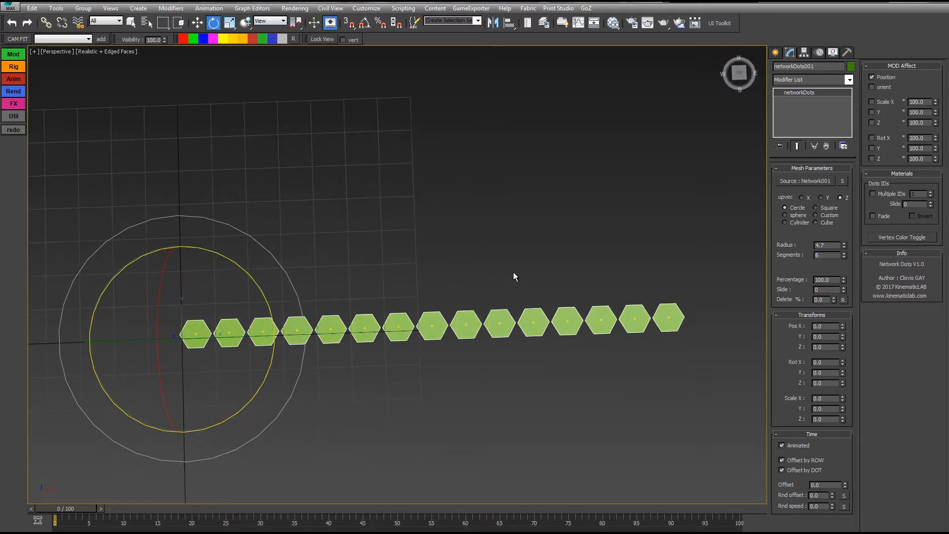
Try the X and Y up vectors for the hexagonal dots and return the up vector to Z
left_click(802, 198)
middle_click_drag(543, 198, 518, 232, "alt")
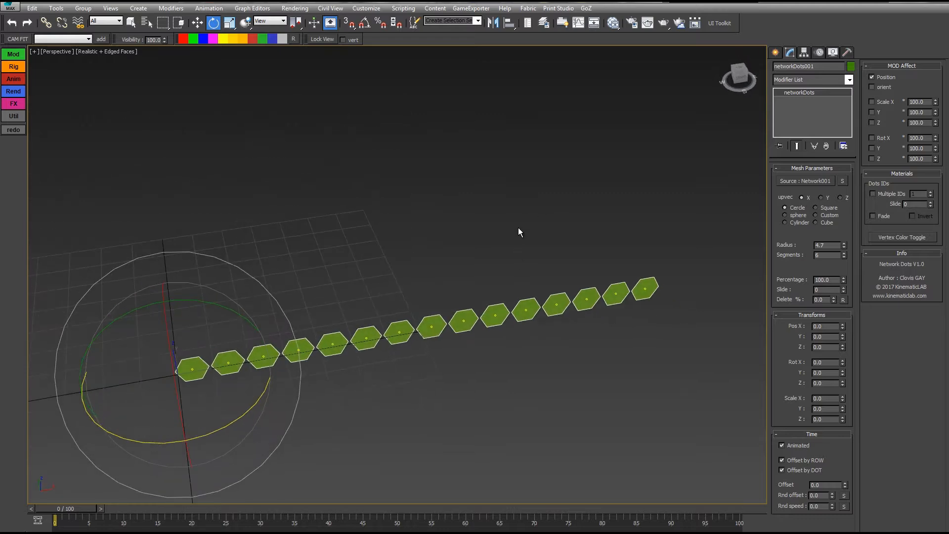
key("w")
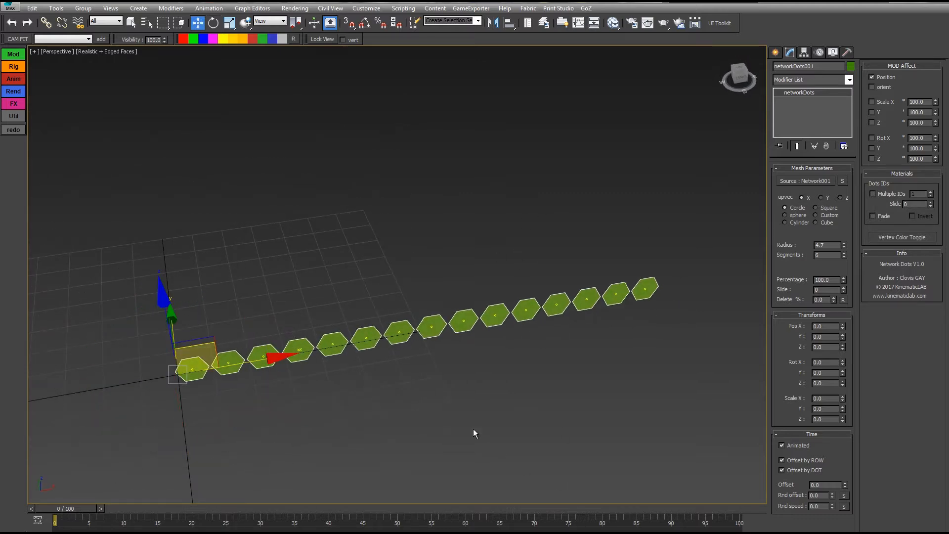
left_click(822, 197)
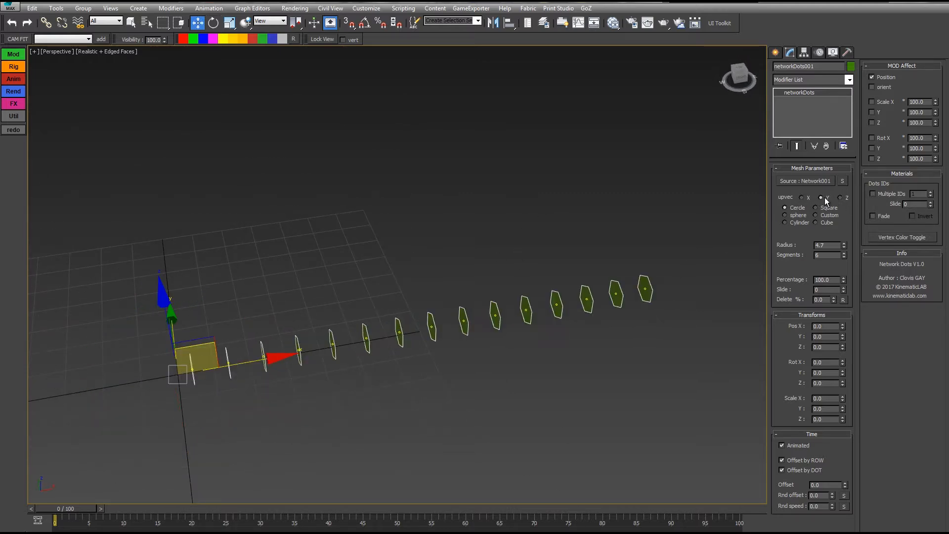
left_click(840, 197)
left_click(821, 197)
left_click(802, 197)
left_click(822, 197)
middle_click_drag(615, 244, 553, 225, "alt")
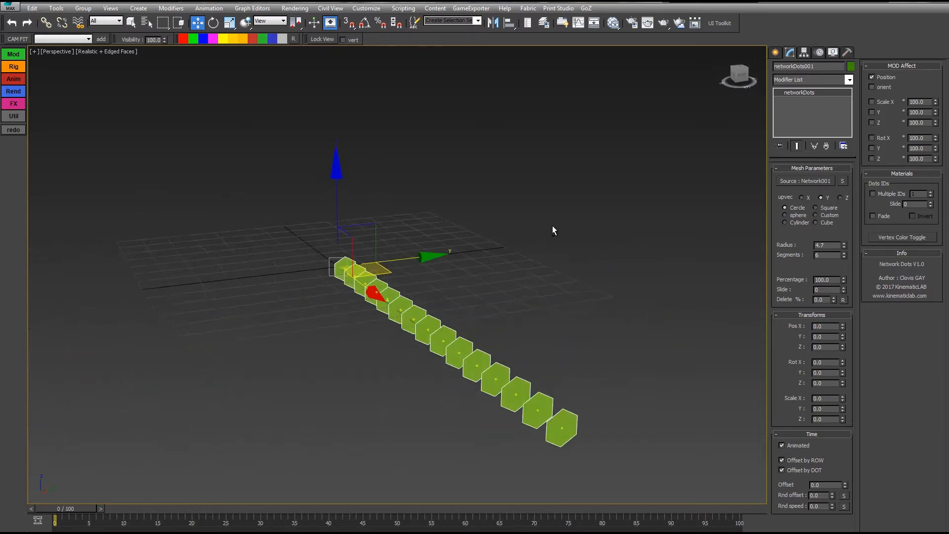
left_click(841, 197)
Try lowering the dots' Percentage to 22.5 along the line and bring it back to 100
middle_click_drag(609, 236, 690, 259, "alt")
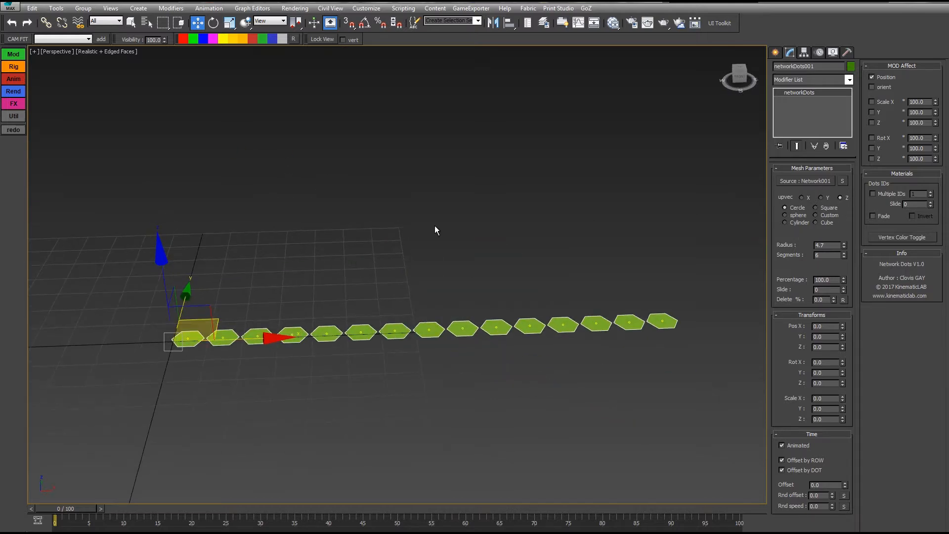
middle_click_drag(435, 226, 518, 220, "alt")
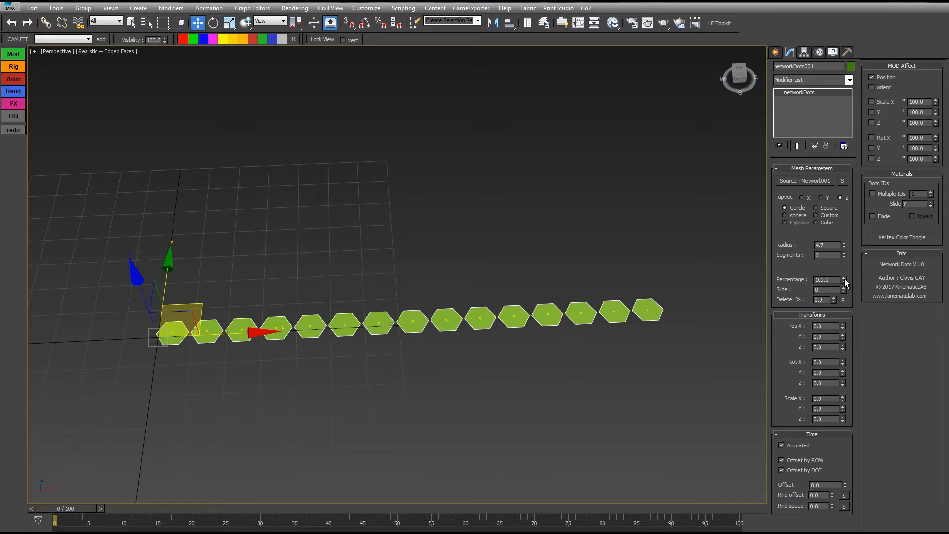
left_click_drag(844, 280, 820, 435)
left_click_drag(810, 528, 690, 203)
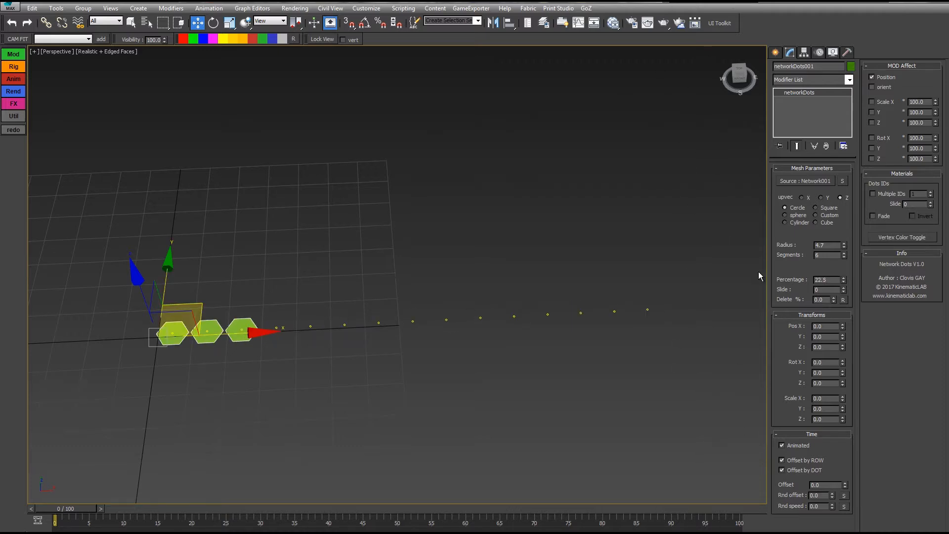
left_click_drag(837, 239, 728, 385)
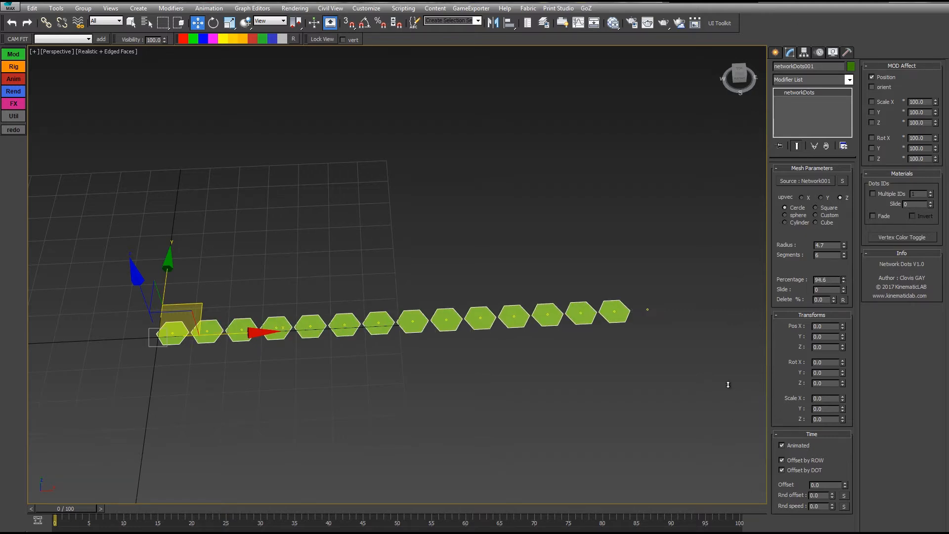
left_click_drag(723, 337, 717, 328)
Select the dots' source network and change its type from Line to Grid
middle_click_drag(677, 221, 644, 234)
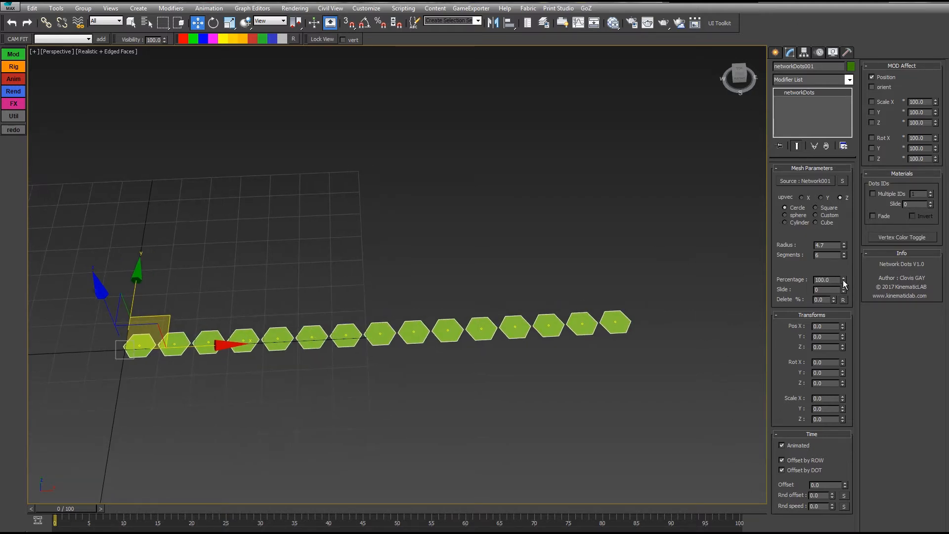
left_click(842, 181)
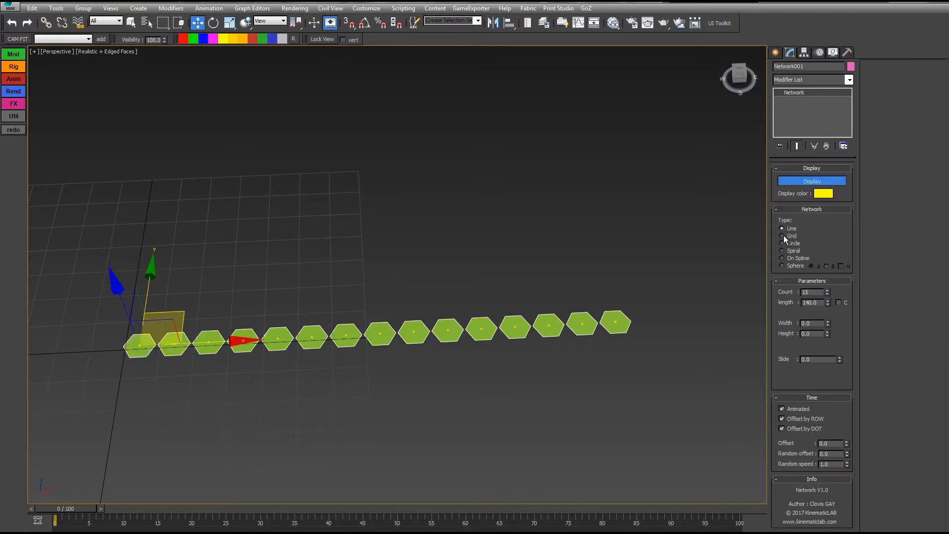
left_click(782, 237)
middle_click_drag(616, 223, 520, 300)
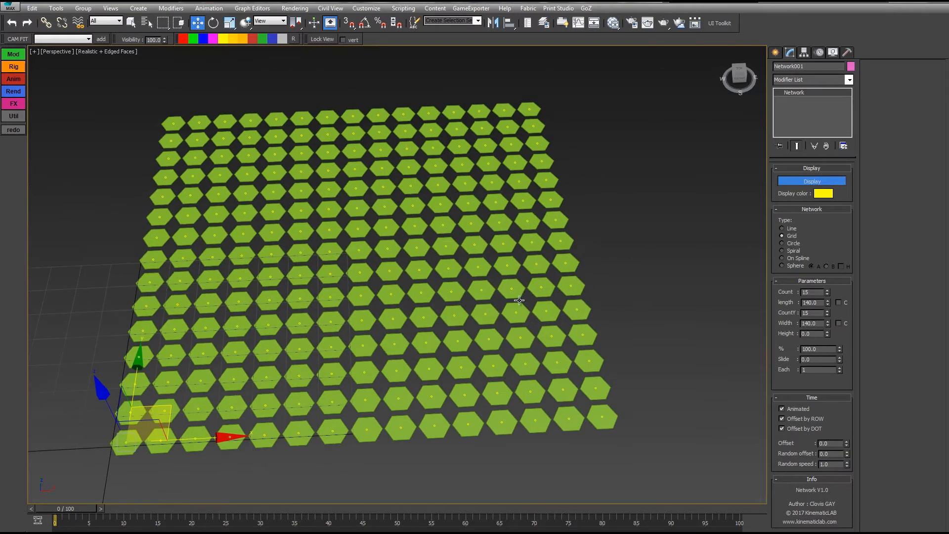
Select the grid's dots and try varying their Percentage, returning it to 100
left_click(479, 248)
mouse_move(651, 232)
middle_mouse_down("alt")
mouse_move(587, 230)
mouse_move(643, 226)
middle_mouse_up("alt")
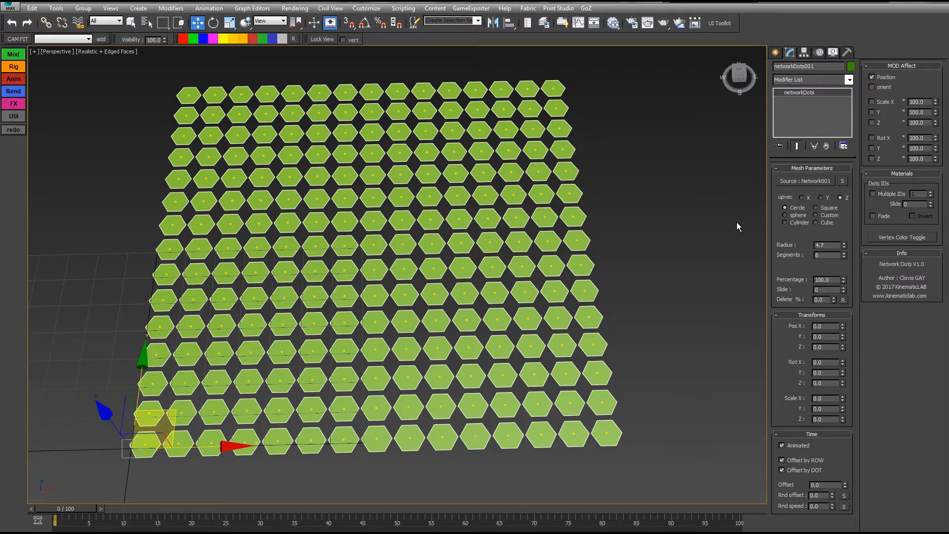
left_click_drag(844, 282, 760, 135)
Change the source network's type to Circle and raise its count to 34
left_click(843, 181)
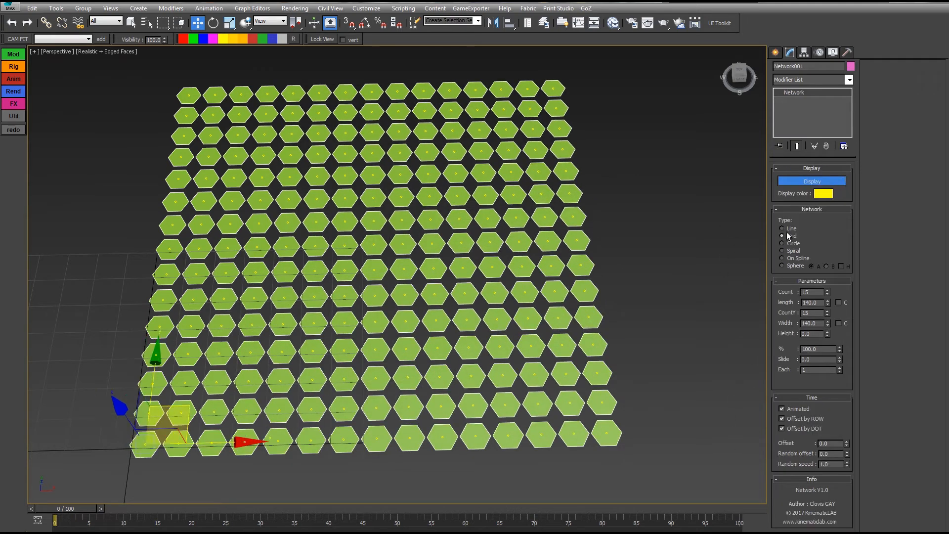
left_click(782, 243)
key("z")
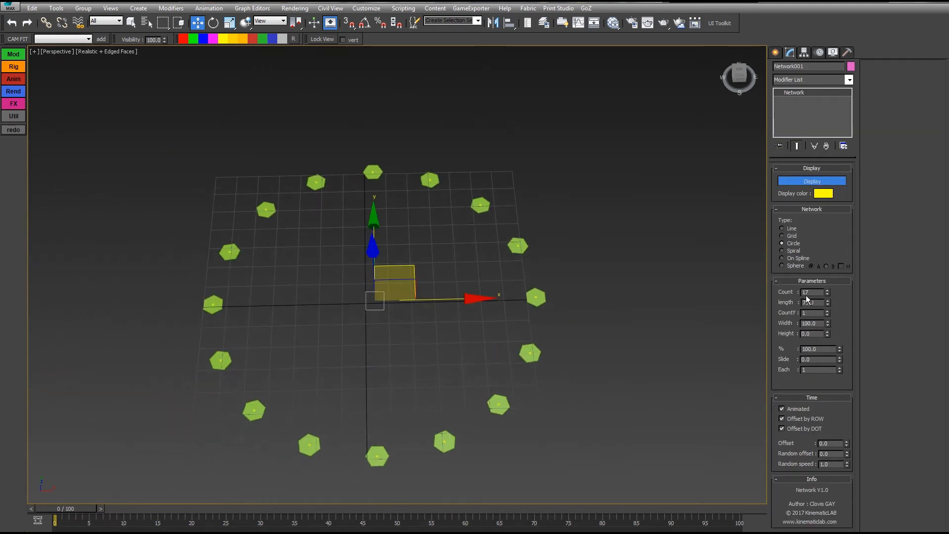
left_click_drag(829, 295, 826, 287)
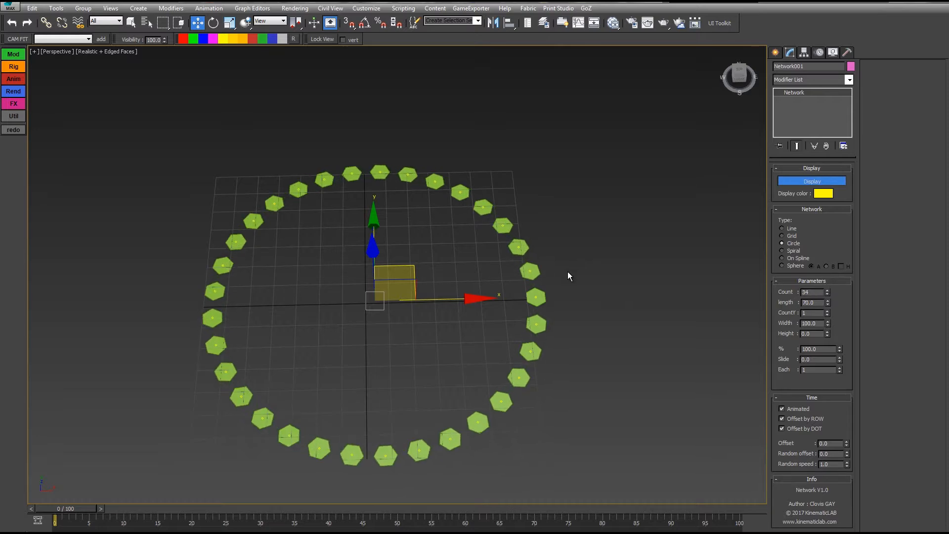
Set the circle dots' Percentage to 87.7 and try sliding the gap around the ring, returning Slide to 0
left_click(543, 292)
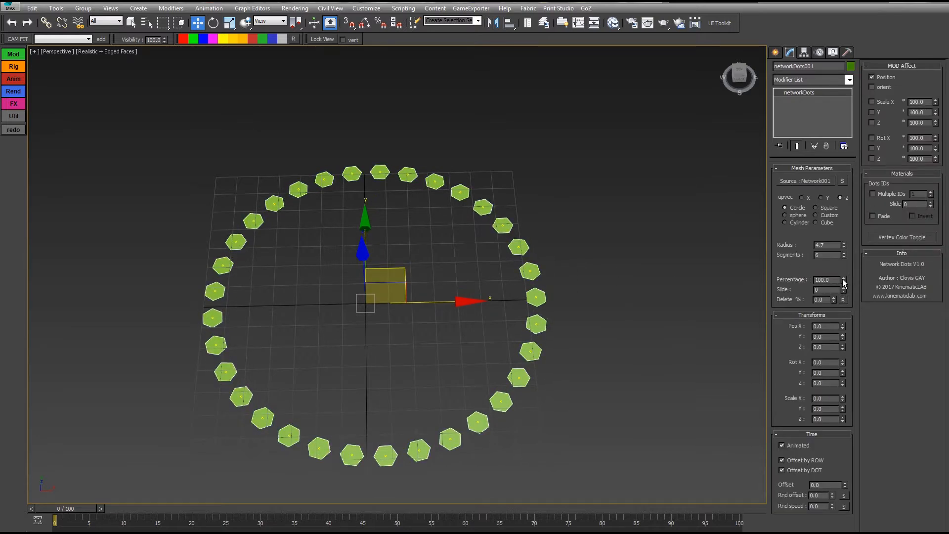
left_click_drag(844, 283, 671, 369)
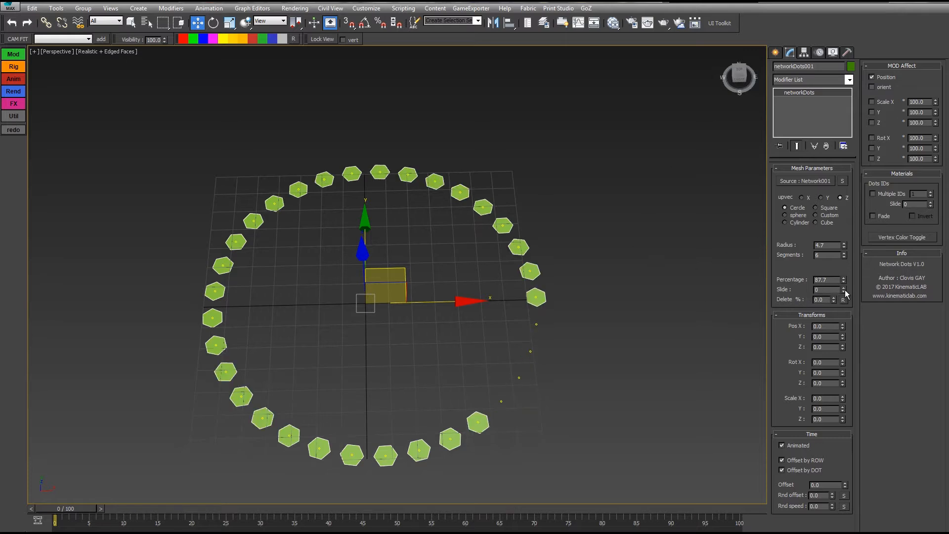
left_click_drag(843, 285, 743, 312)
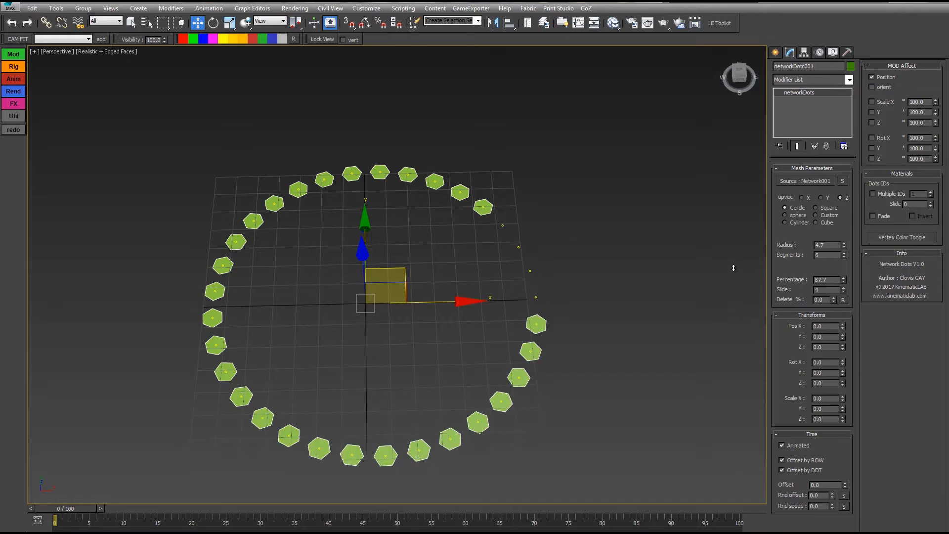
mouse_move(733, 267)
left_mouse_down()
mouse_move(727, 245)
mouse_move(742, 269)
mouse_move(734, 218)
mouse_move(735, 297)
mouse_move(722, 354)
mouse_move(744, 258)
left_mouse_up()
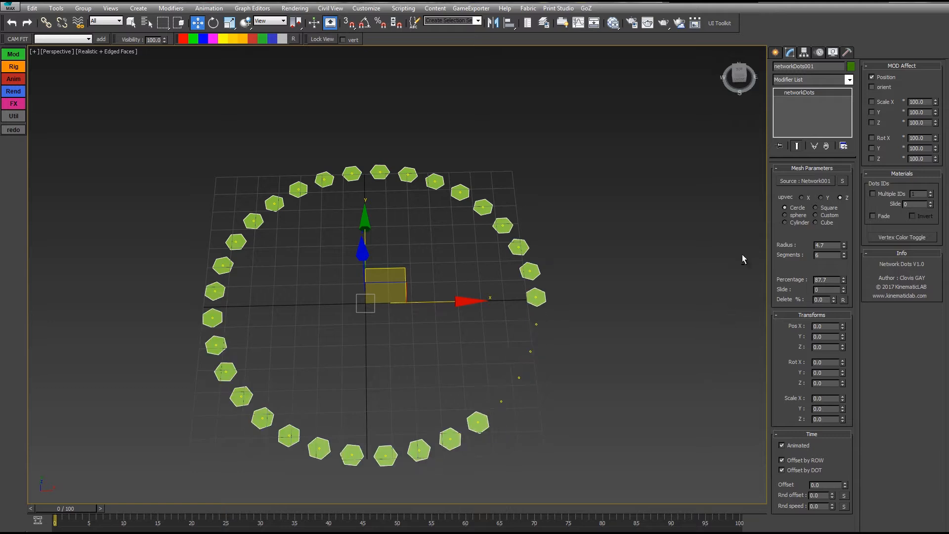
Switch the source network back to the Grid type and reselect its dots
left_click(844, 182)
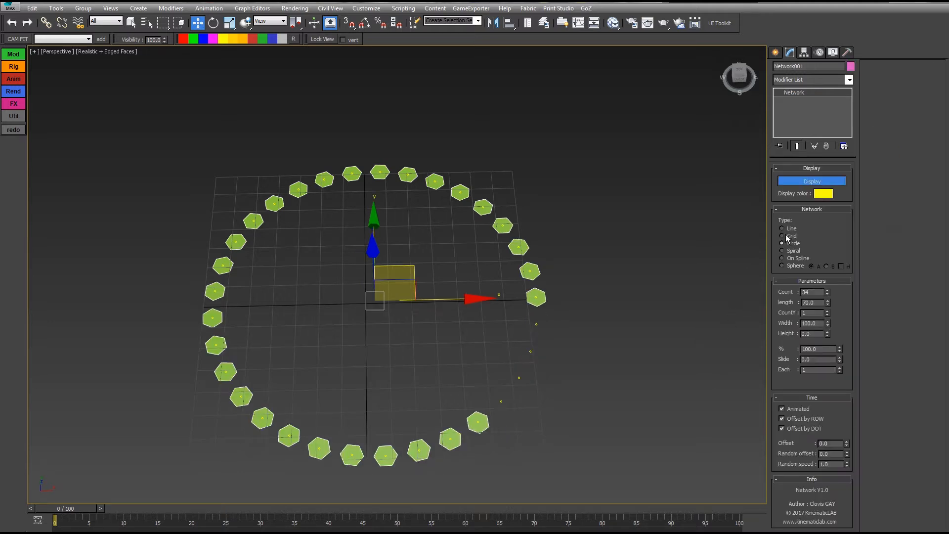
left_click(647, 259)
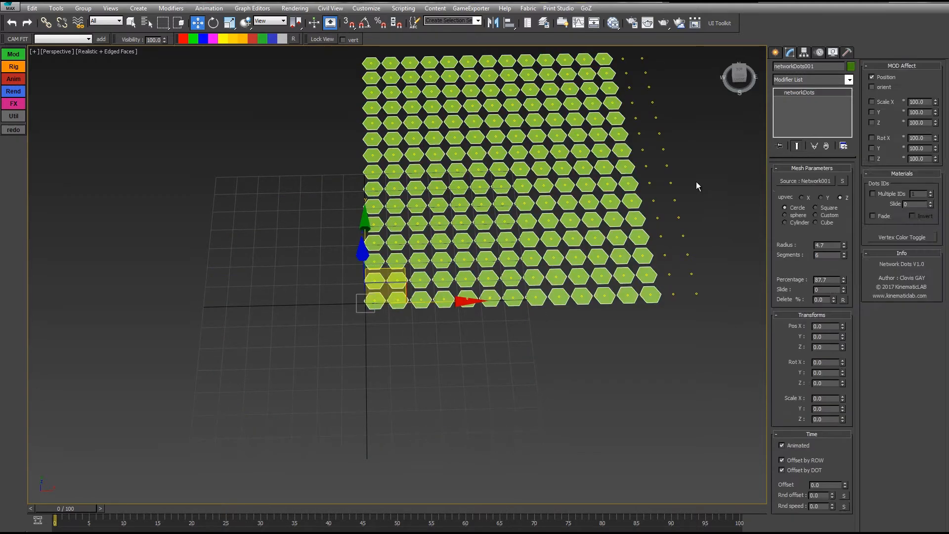
Try sliding the gap across the grid of dots, returning Slide to 0, and set Percentage to 100
middle_click_drag(699, 184, 663, 293)
left_click_drag(843, 290, 817, 286)
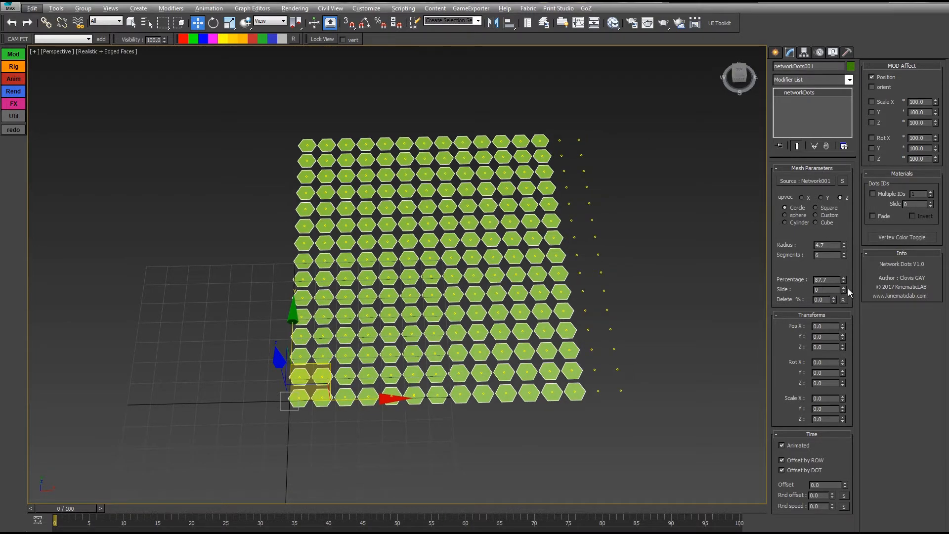
left_click_drag(837, 208, 819, 114)
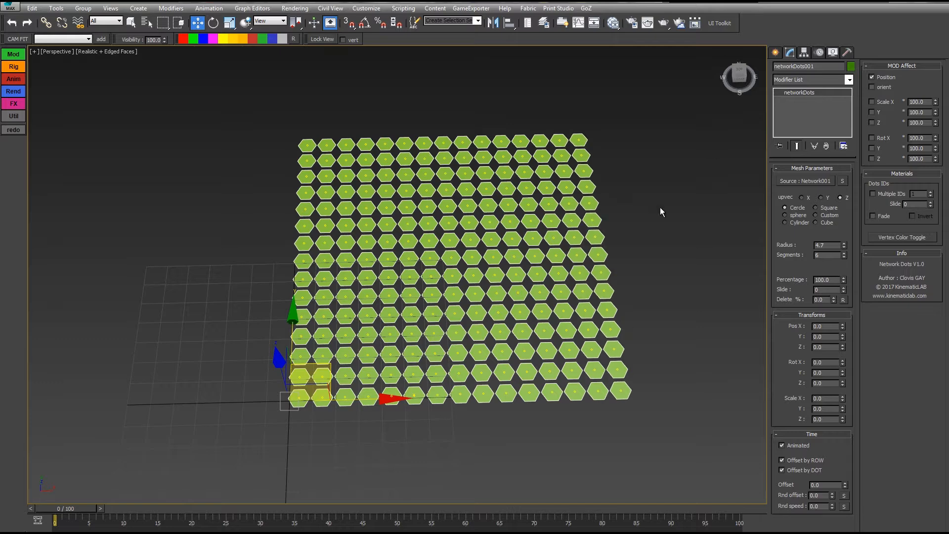
Try the dots' Delete % across its range up to near full deletion and bring it down to 32.2
middle_click_drag(691, 194, 643, 228)
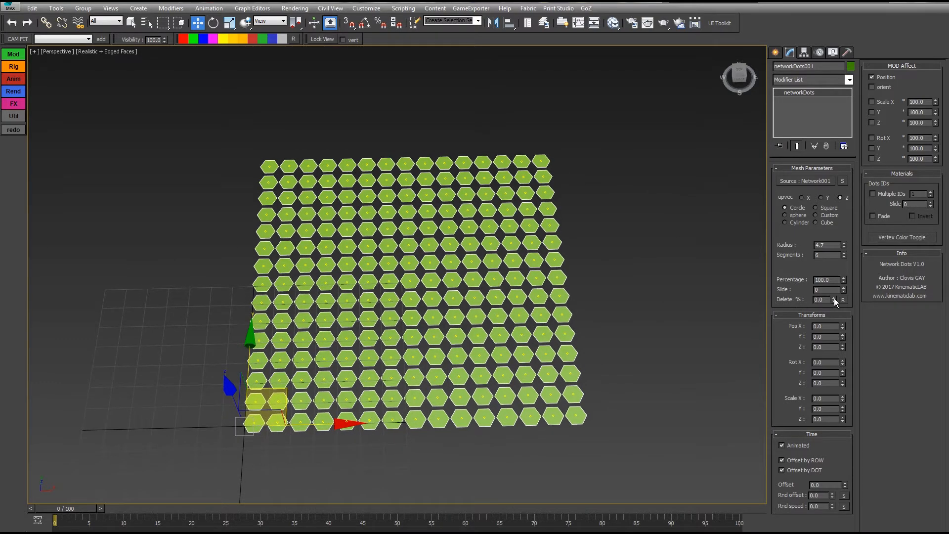
left_click_drag(834, 299, 811, 337)
left_click_drag(816, 264, 808, 191)
type("100")
key("Return")
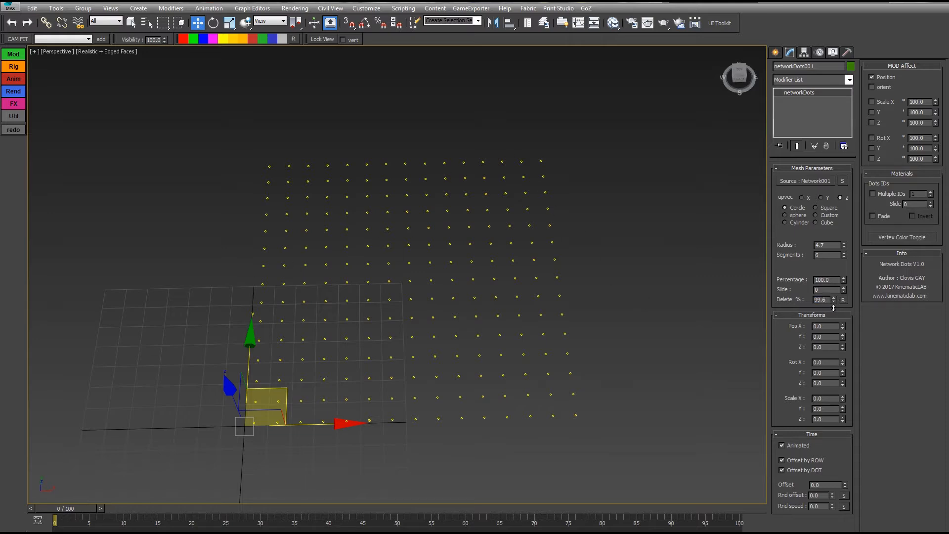
left_click_drag(834, 308, 771, 50)
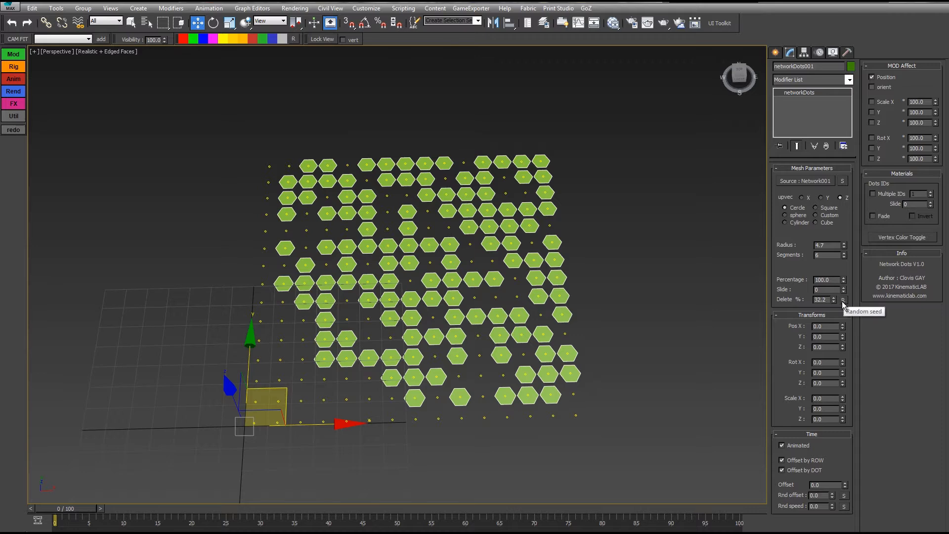
Reseed the random dot deletion several times and return Delete % to 0
left_click(843, 300)
left_click(843, 300)
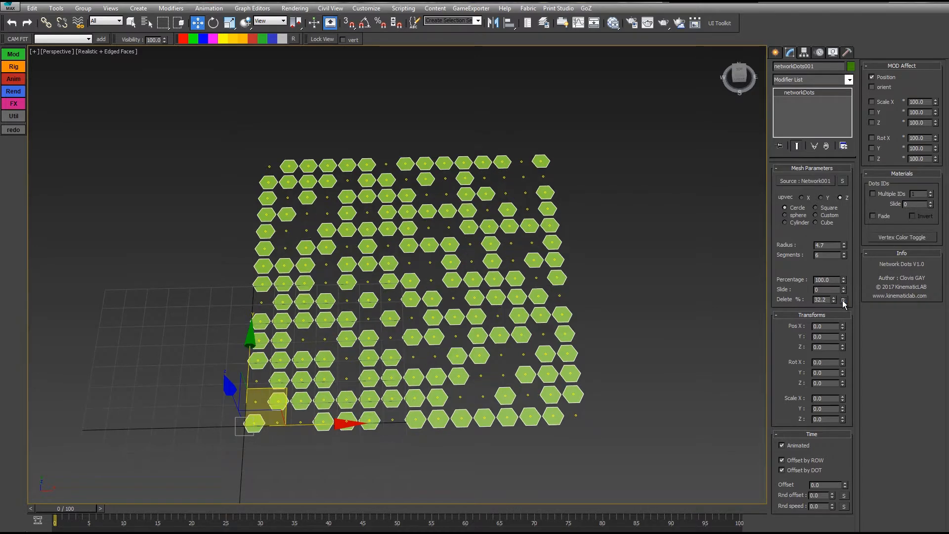
left_click(843, 300)
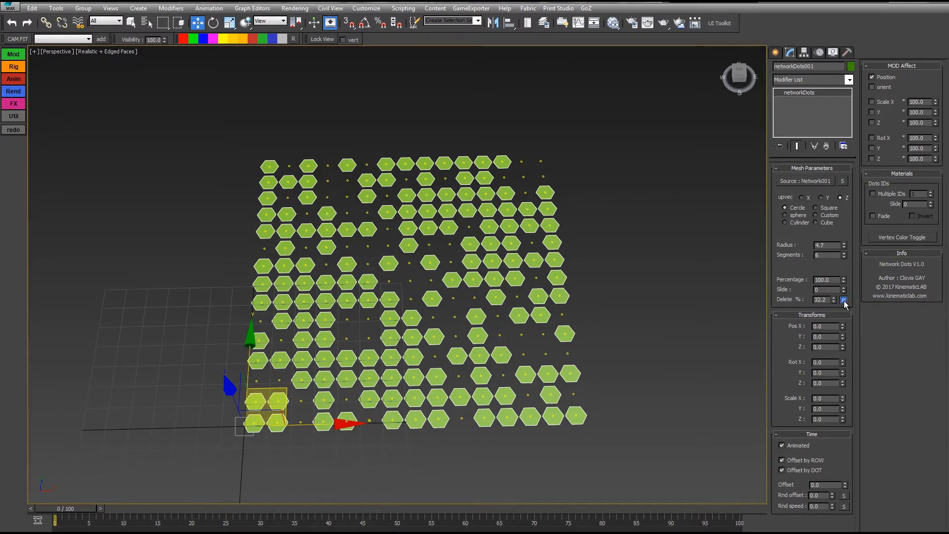
left_click(843, 300)
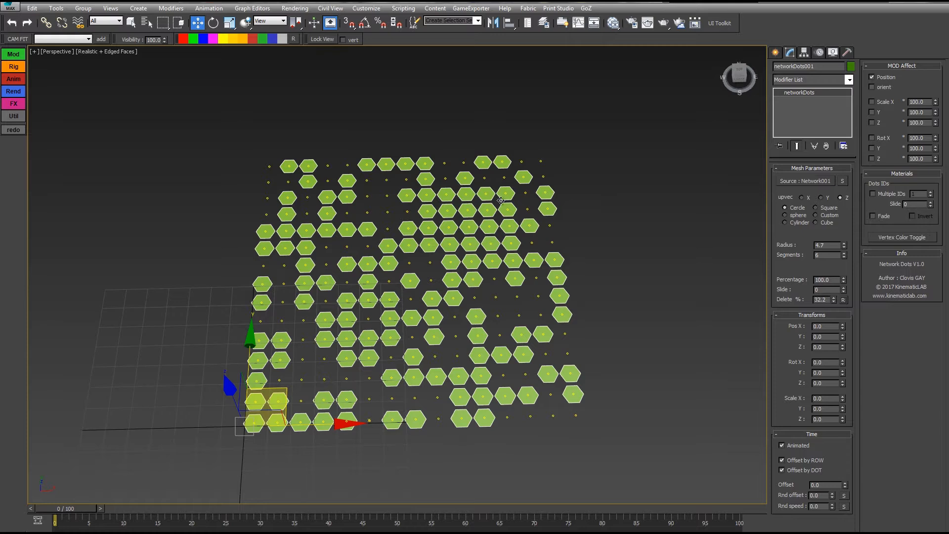
right_click(836, 300)
left_click_drag(757, 353, 764, 70)
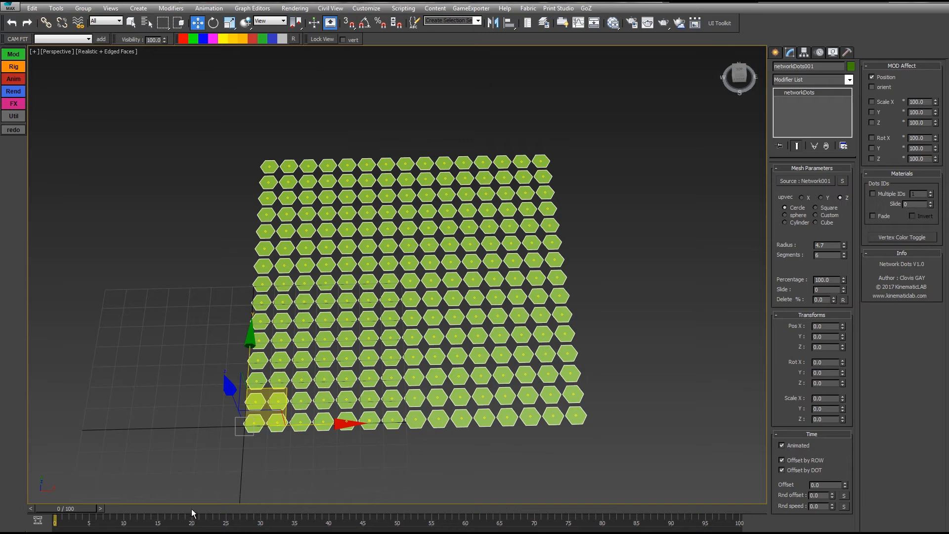
Animate the dots' Delete % from 0 to 62.5 at frame 20 using Auto Key and play the animation
left_click_drag(192, 509, 202, 512)
key("n")
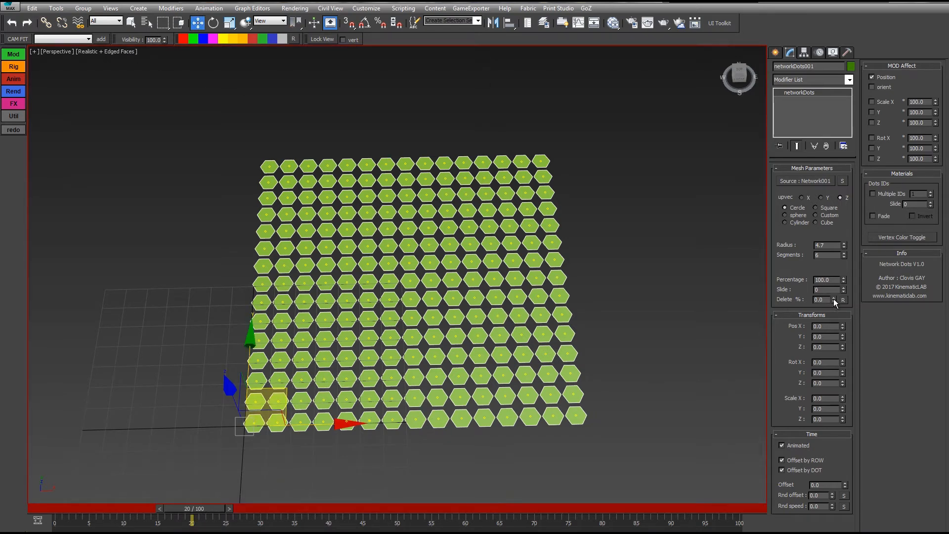
left_click_drag(834, 300, 834, 257)
key("Home")
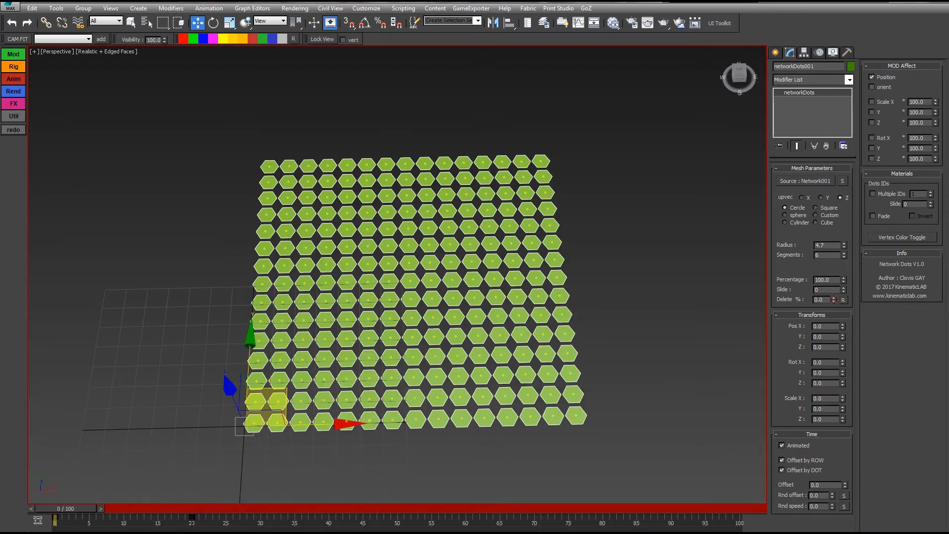
key("slash")
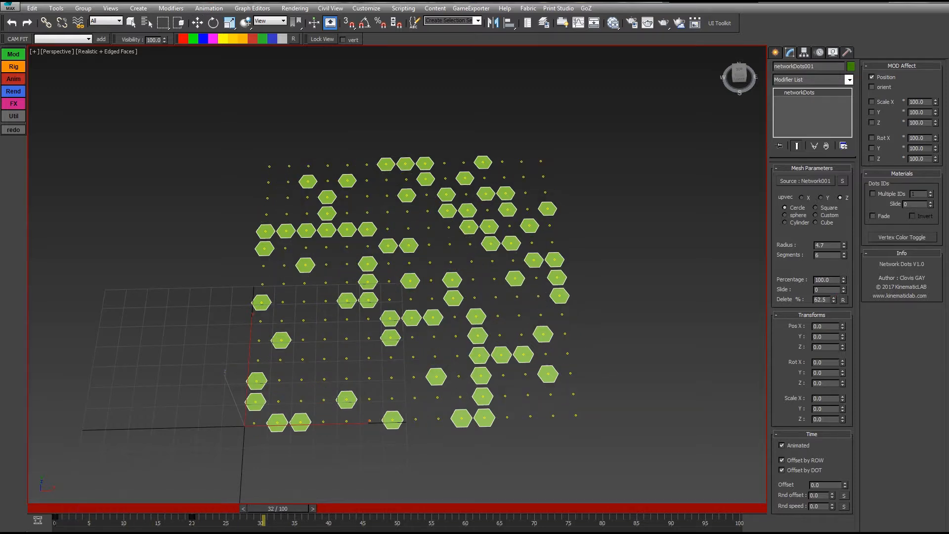
key("w")
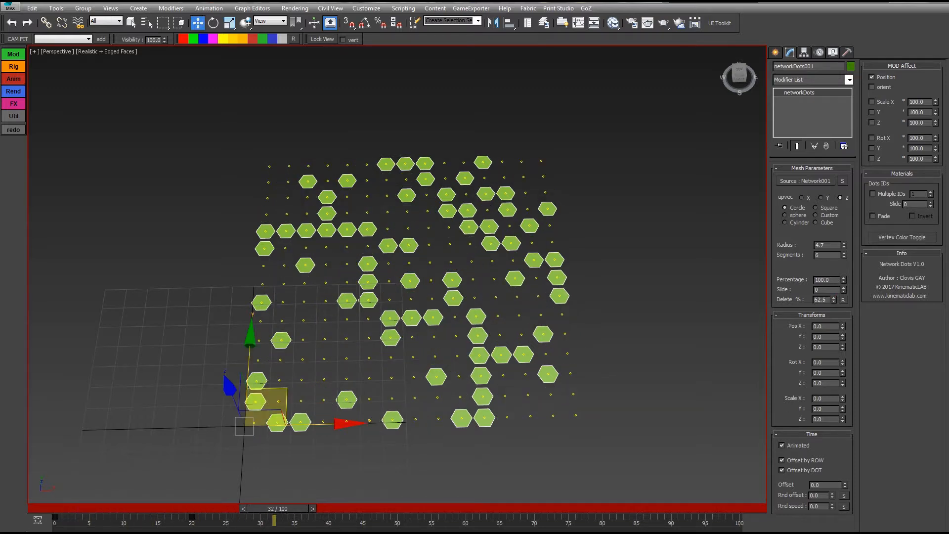
Return to frame 0, turn off Auto Key and delete the Delete % animation keys
left_click_drag(267, 514, 145, 515)
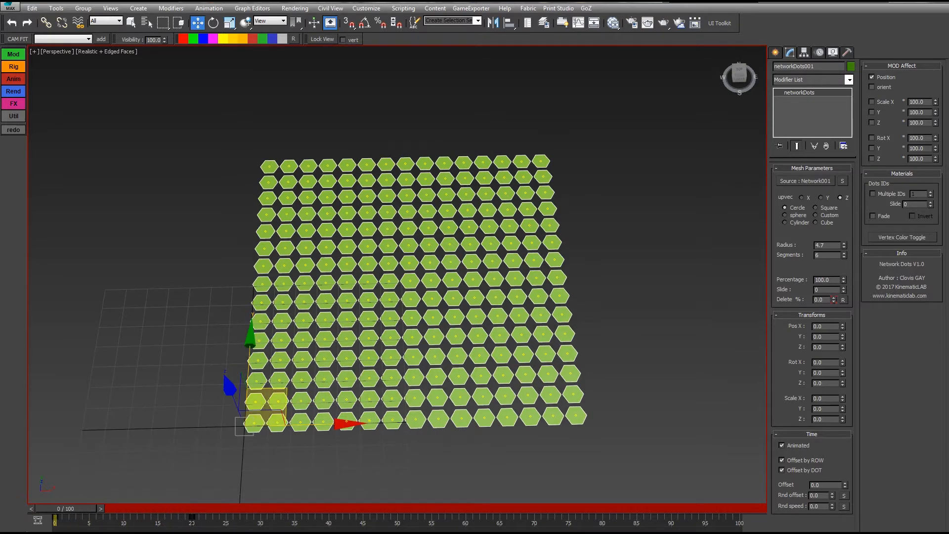
left_click(775, 529)
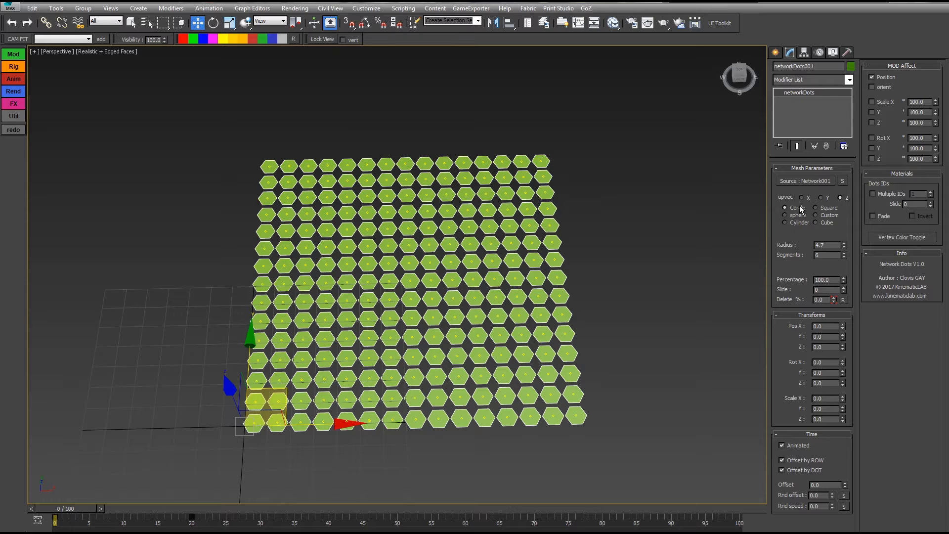
left_click_drag(206, 526, 7, 527)
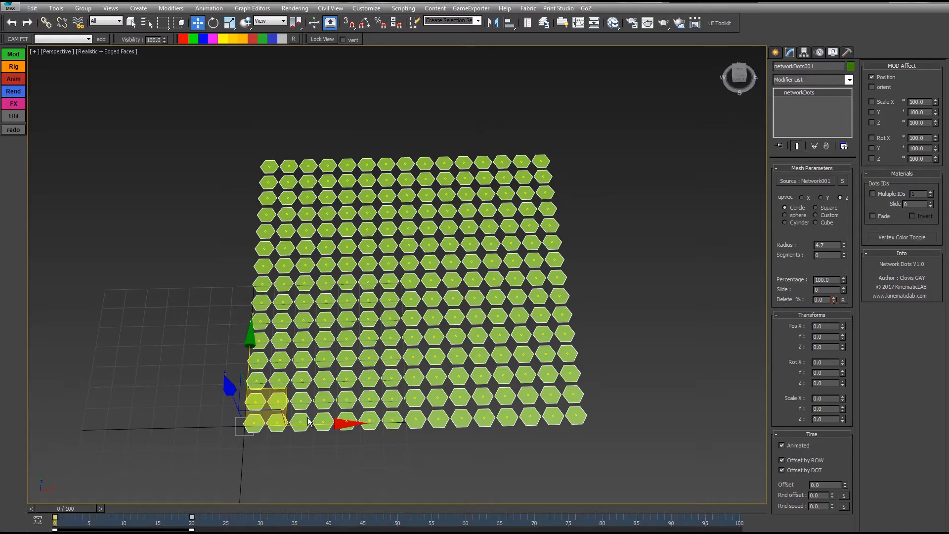
Try offsetting the dots along X in both directions, to 46.4 and -64.1, and reset Pos X to 0
middle_click_drag(619, 256, 620, 207, "alt")
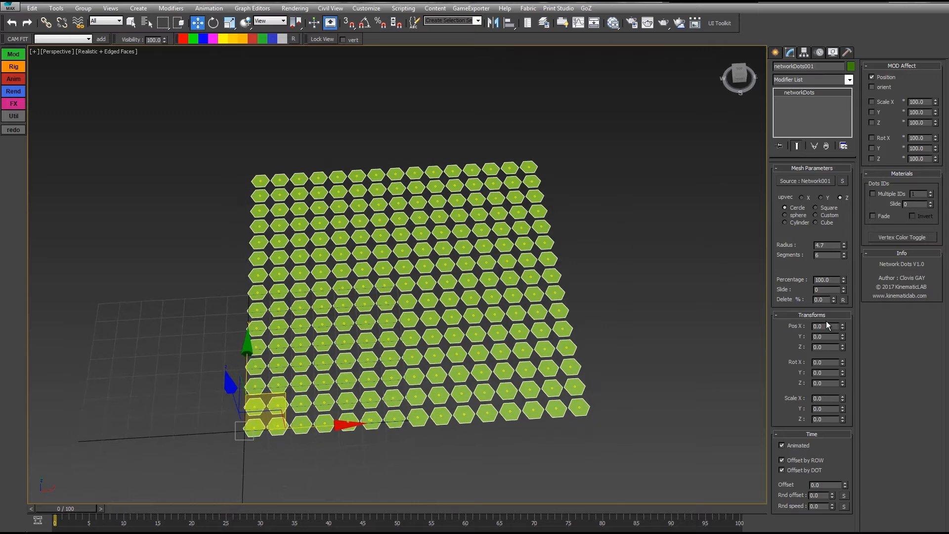
middle_click_drag(621, 261, 689, 278, "alt")
left_click_drag(844, 329, 810, 203)
right_click(810, 203)
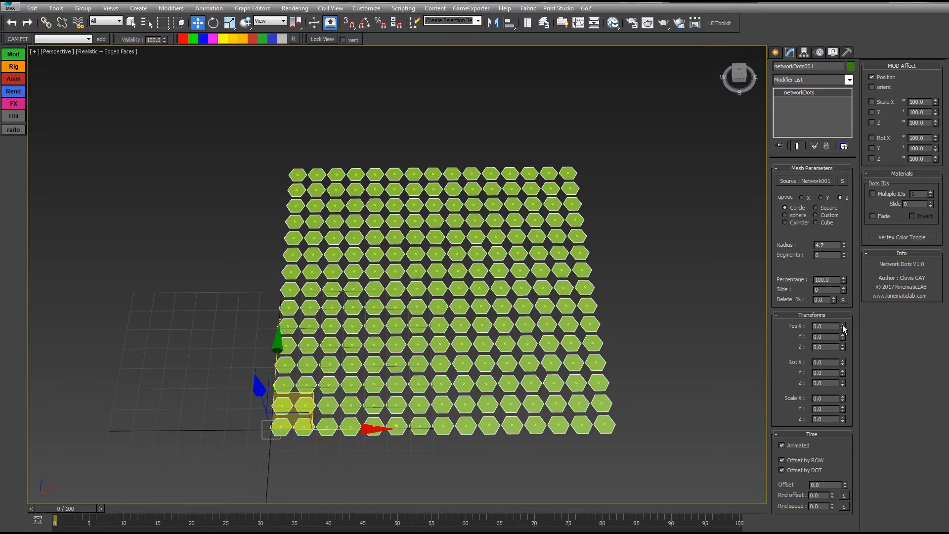
left_click_drag(844, 328, 736, 95)
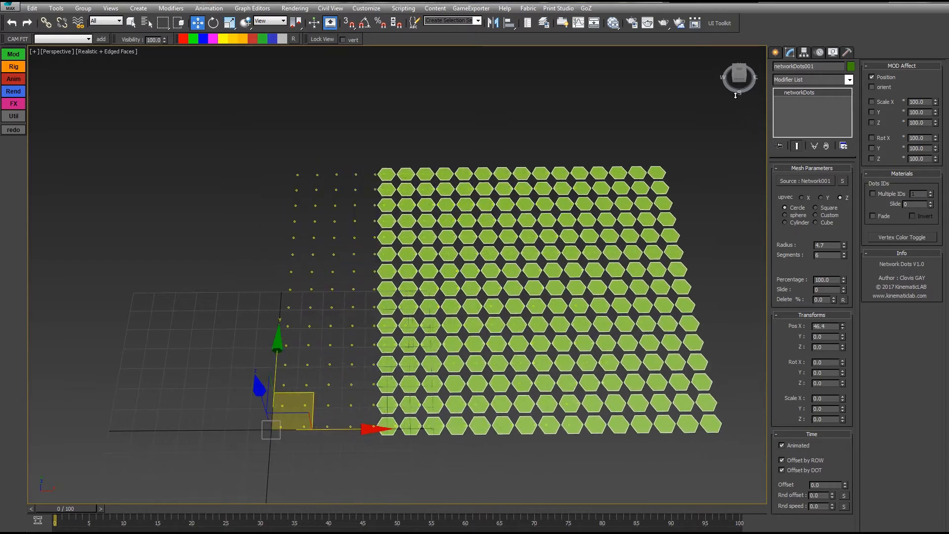
right_click(735, 95)
left_click_drag(843, 327, 557, 316)
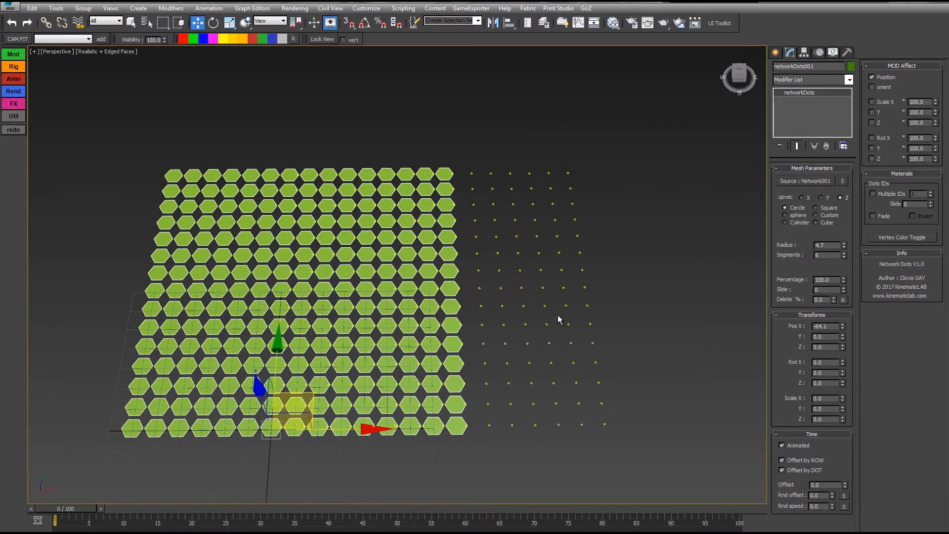
right_click(844, 328)
Try offsetting the dots from their network points along Y, restoring Pos Y to 0
left_click_drag(843, 328, 781, 233)
right_click(781, 233)
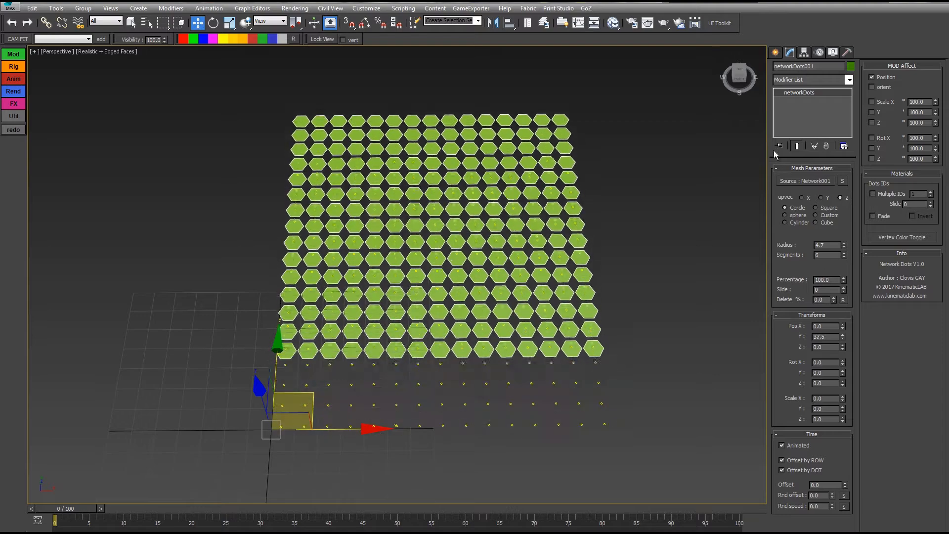
left_click_drag(835, 309, 623, 284)
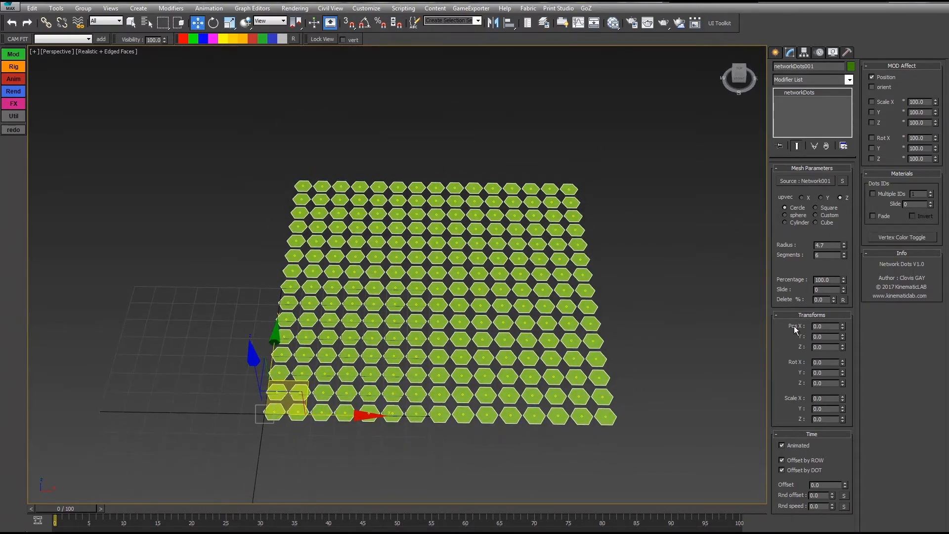
Try rotating the dots about X and Y and scaling them in X, restoring every transform to 0
left_click_drag(843, 364, 699, 42)
left_click_drag(842, 373, 813, 182)
left_click_drag(834, 310, 736, 315)
right_click(736, 316)
left_click_drag(843, 402, 844, 411)
right_click(846, 403)
left_click_drag(826, 363, 834, 163)
right_click(834, 163)
Try Cylinder and Cube dots, extending the cubes' Scale Z to 25.26, and return to flat Cercle dots
left_click(784, 223)
middle_click_drag(670, 291, 707, 267, "alt")
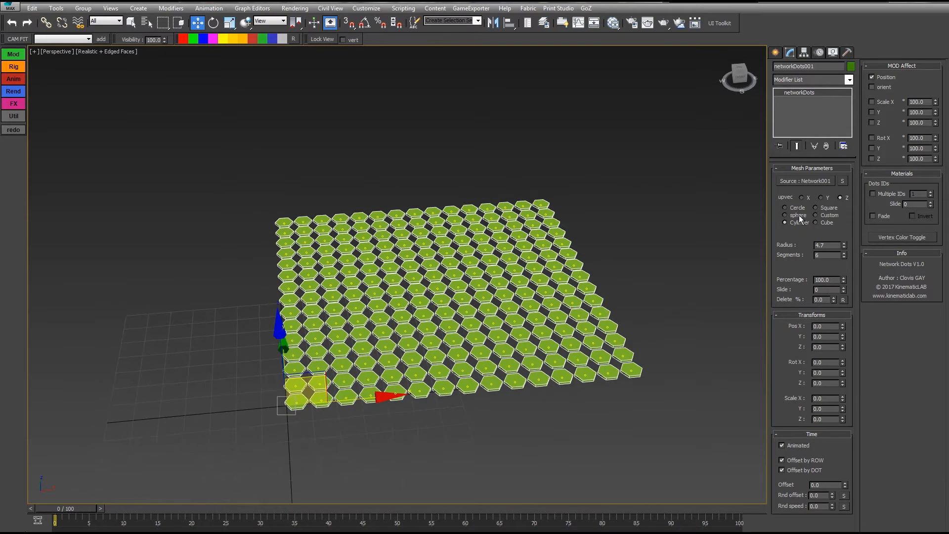
left_click_drag(842, 394, 681, 97)
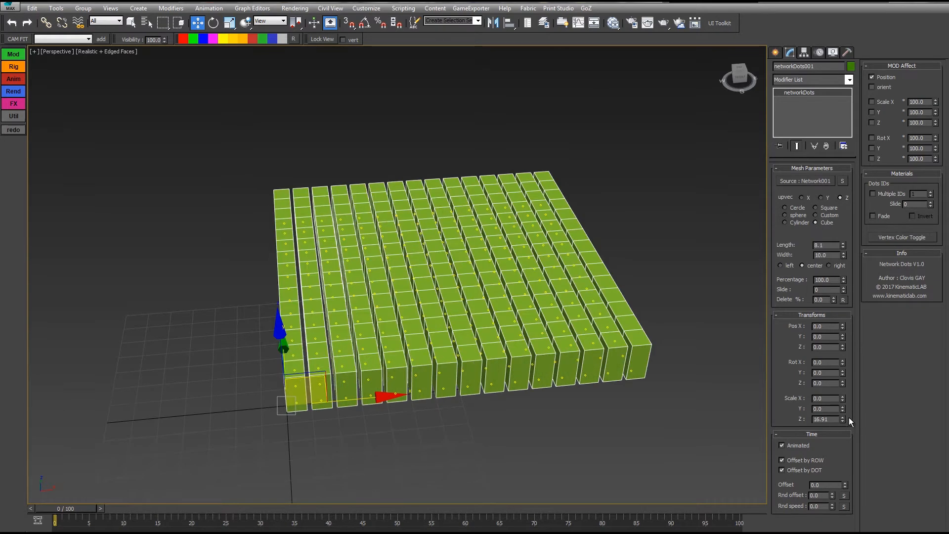
left_click_drag(842, 420, 831, 187)
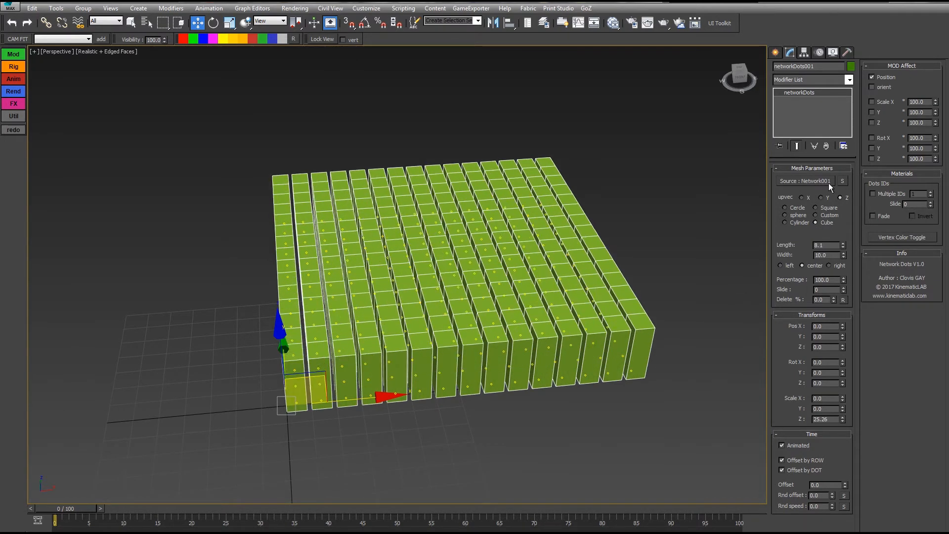
left_click(797, 208)
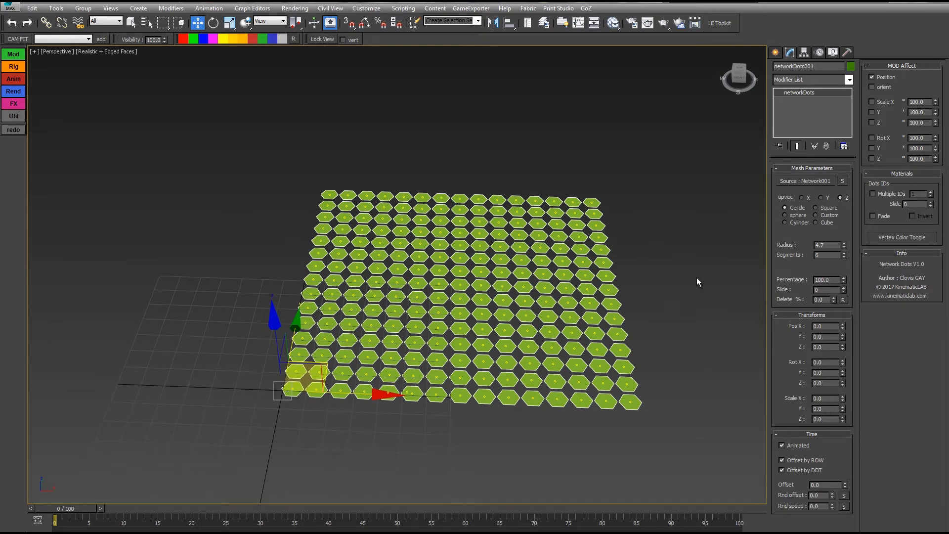
Try shifting the flat Cercle dots along X once more, restoring Pos X to 0
middle_click_drag(697, 282, 659, 286, "alt")
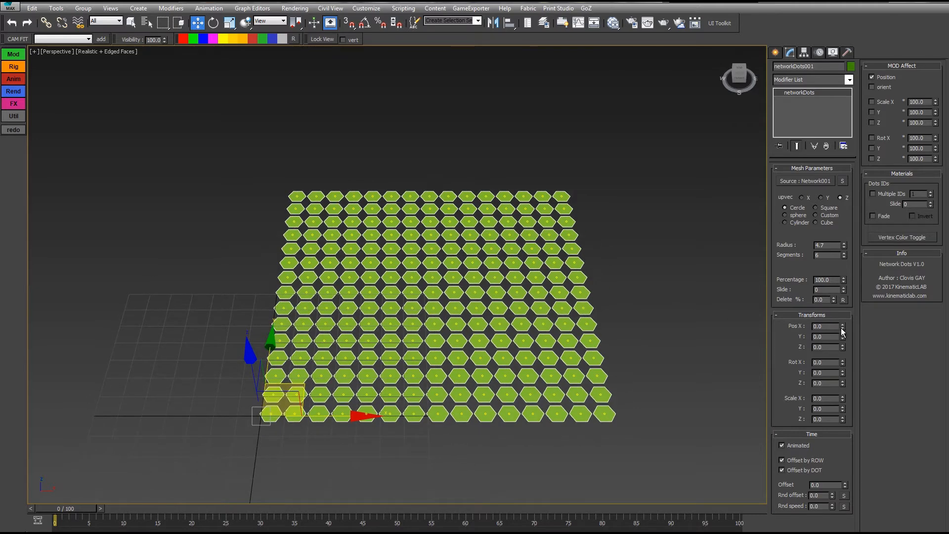
left_click_drag(842, 328, 826, 253)
right_click(826, 253)
Select the dots' source network to view its parameters and reselect the dots
left_click(843, 181)
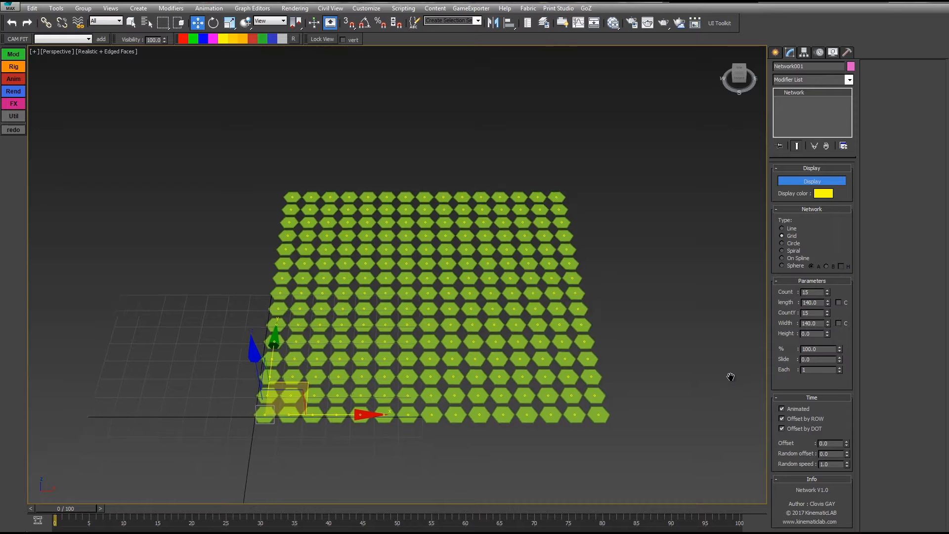
scroll(559, 327, "up", 3)
left_click(559, 326)
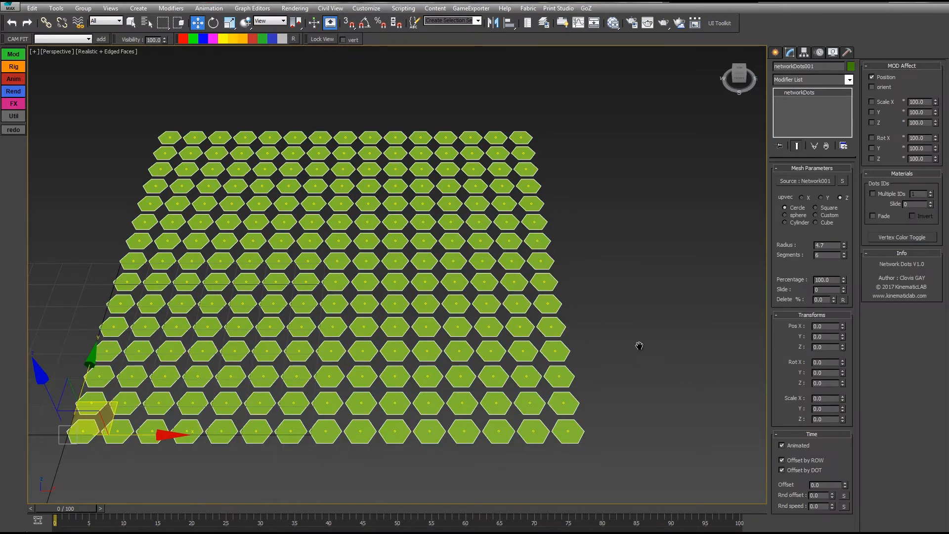
middle_click_drag(641, 345, 709, 342)
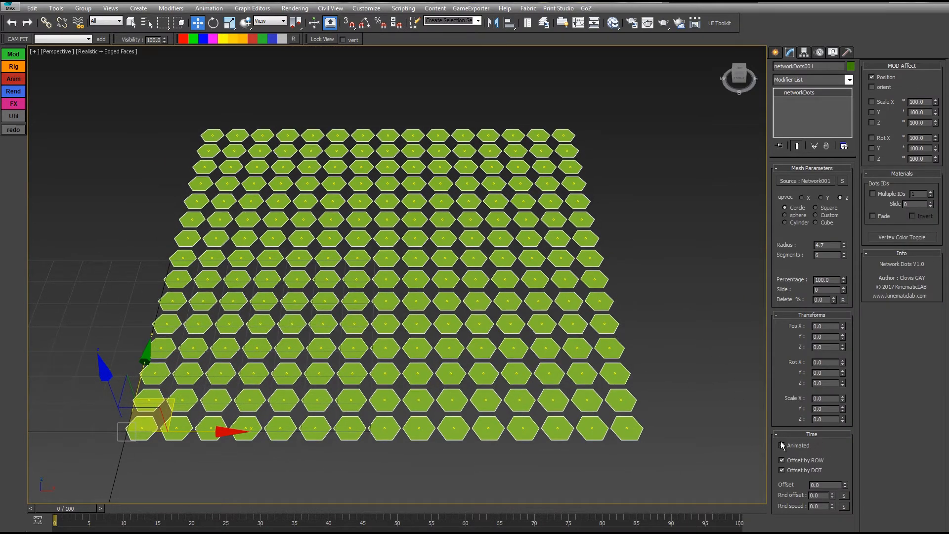
middle_click_drag(650, 326, 637, 309, "alt")
scroll(645, 309, "down", 2)
scroll(644, 318, "down", 3)
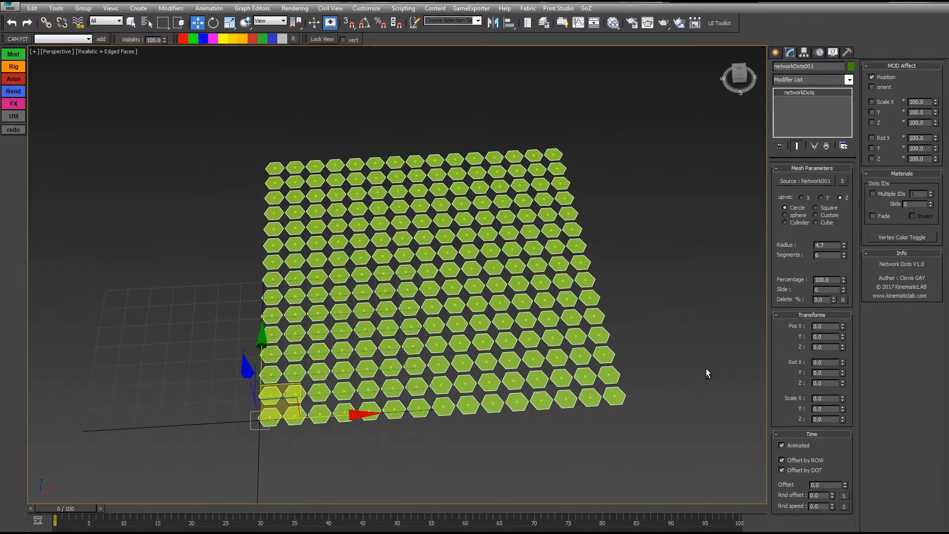
middle_click_drag(705, 369, 704, 363, "alt")
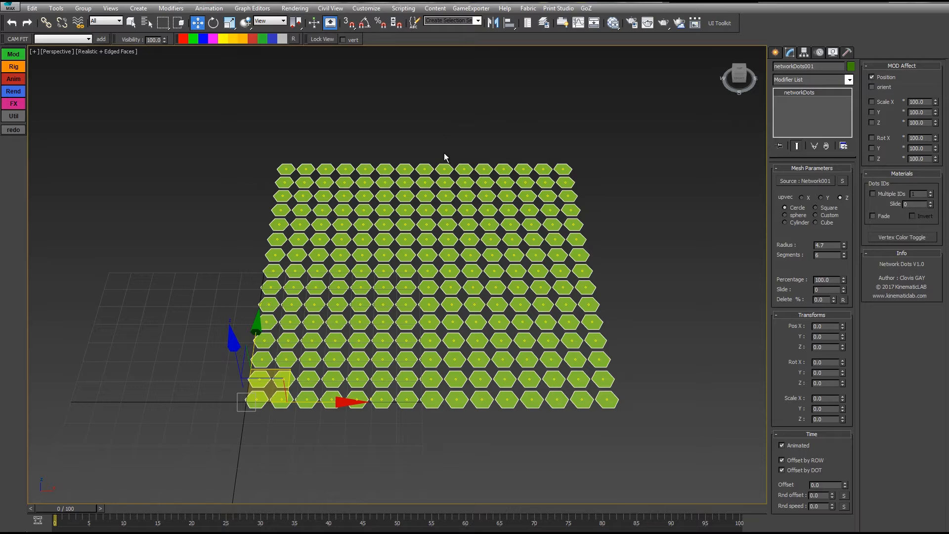
Open the Curve Editor for the selected dots and close it again
mouse_move(844, 245)
left_mouse_down()
mouse_move(844, 236)
mouse_move(841, 245)
left_mouse_up()
left_click(578, 22)
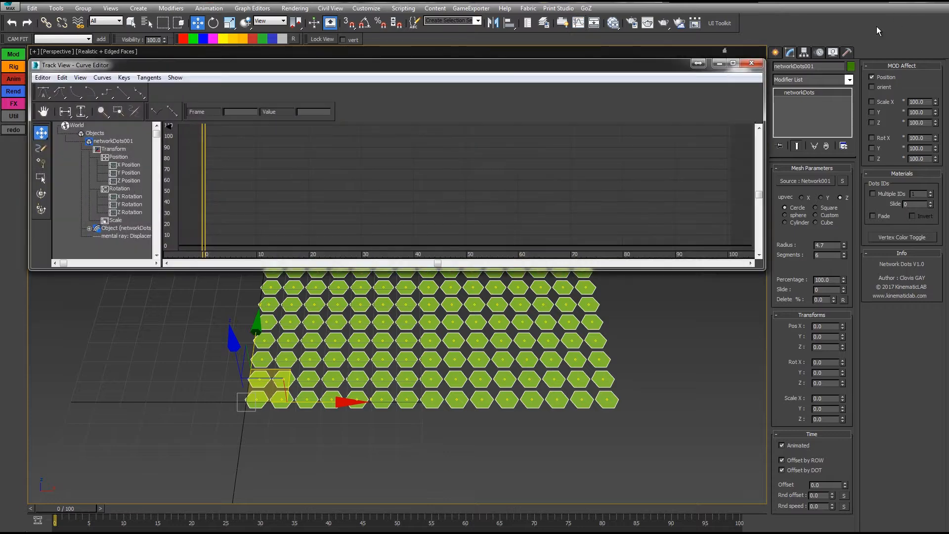
left_click(750, 64)
Turn on Auto Key at frame 10 and set the dots' Radius to 2.1
left_click_drag(75, 512, 139, 515)
key("w")
key("n")
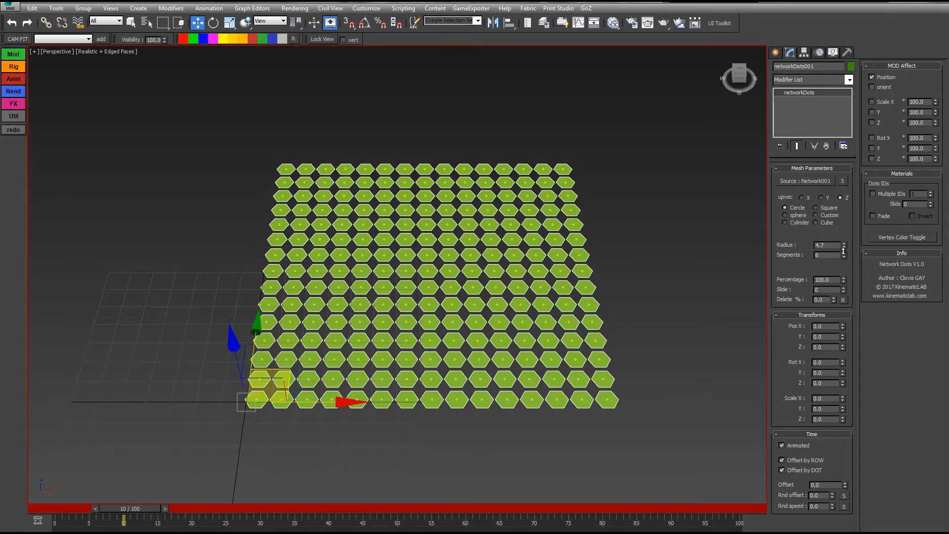
left_click_drag(844, 247, 846, 262)
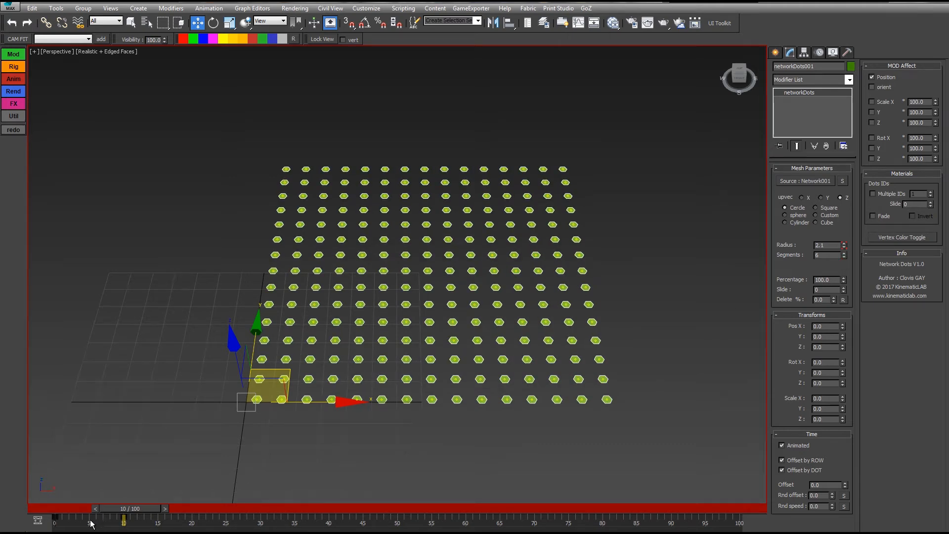
Copy the dots' frame 0 Radius key to frame 20, turn off Auto Key and scrub to frame 19
left_click_drag(91, 521, 189, 529)
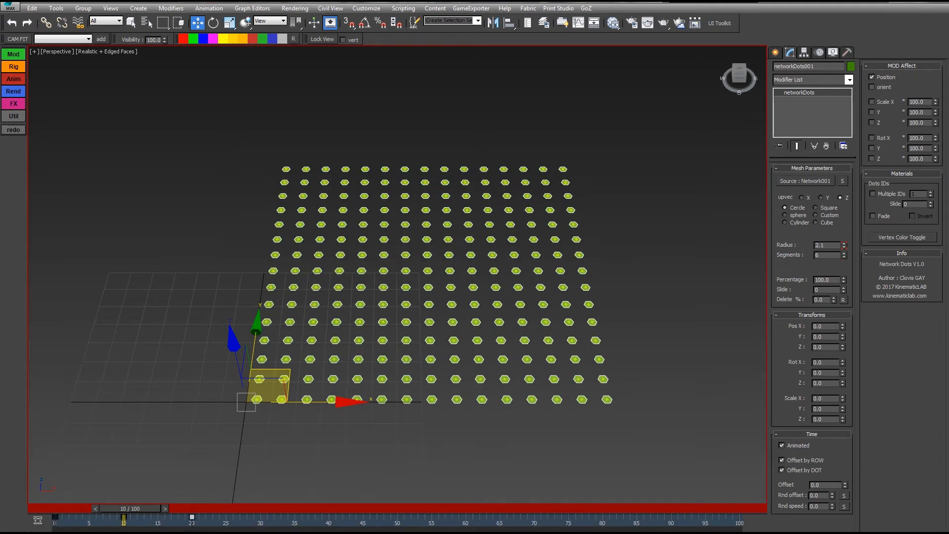
key("n")
left_click_drag(141, 511, 161, 508)
Compare the dots with Animated disabled and enabled again, scrubbing the timeline from frame 0
left_click(788, 446)
left_click(782, 444)
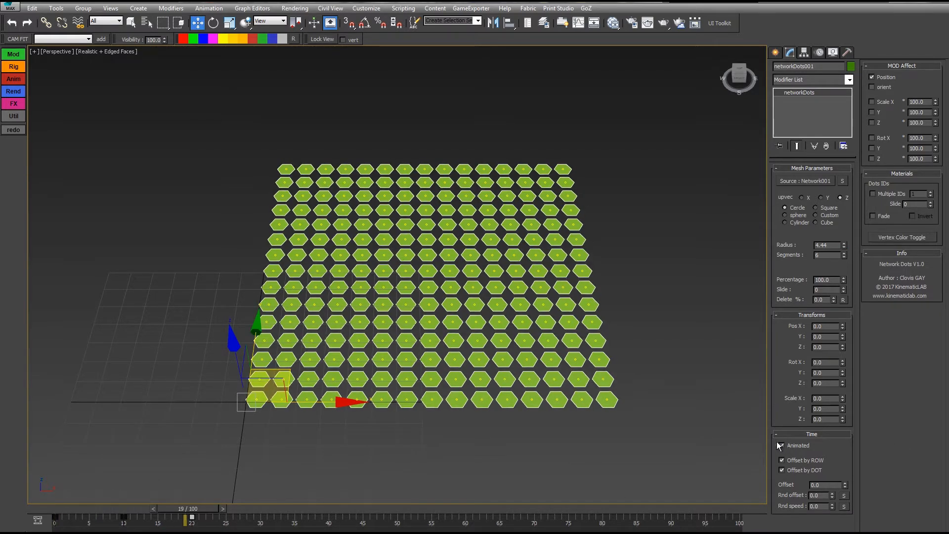
left_click(782, 445)
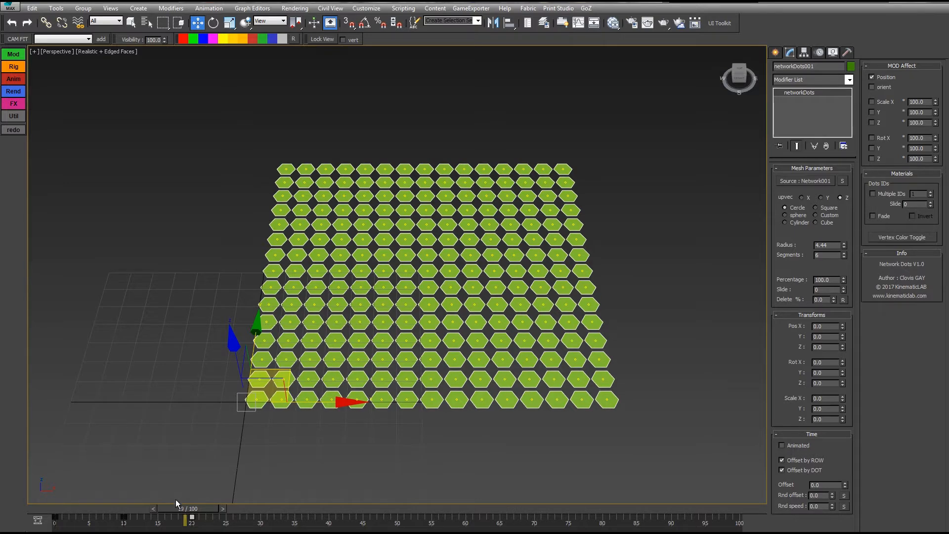
left_click_drag(185, 508, 36, 493)
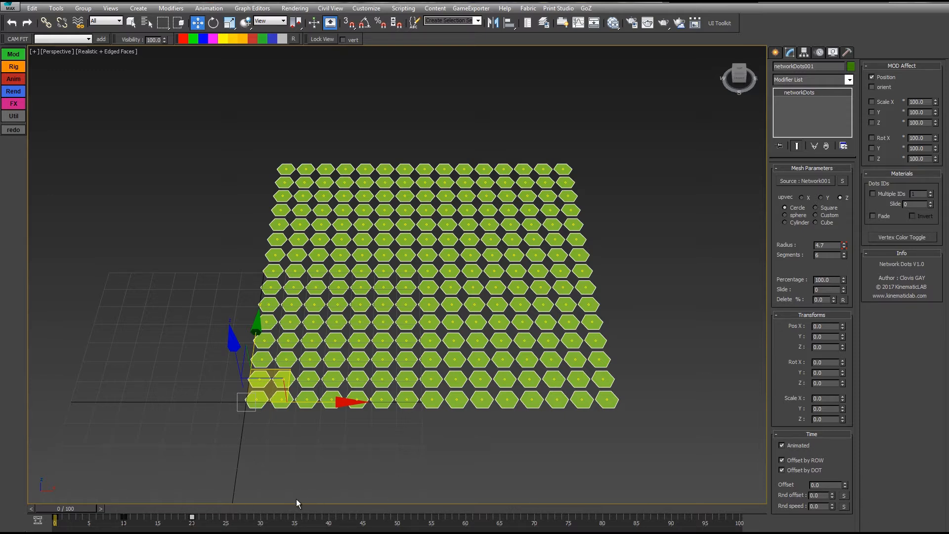
left_click_drag(97, 512, 149, 521)
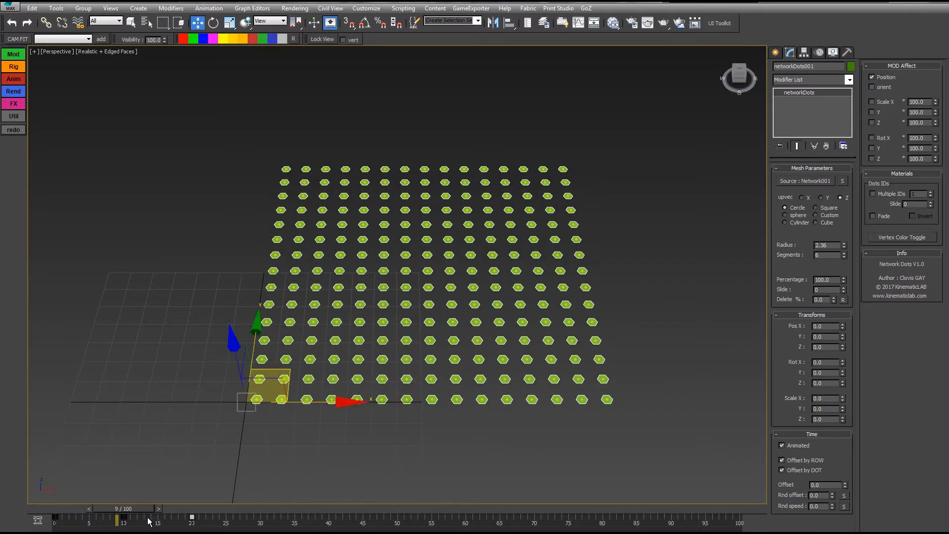
Set the dots' time Offset to 0.9, scrub through the staggered radius animation and select its keys
left_click_drag(846, 484, 847, 479)
left_click_drag(130, 509, 163, 519)
middle_click_drag(663, 351, 664, 362)
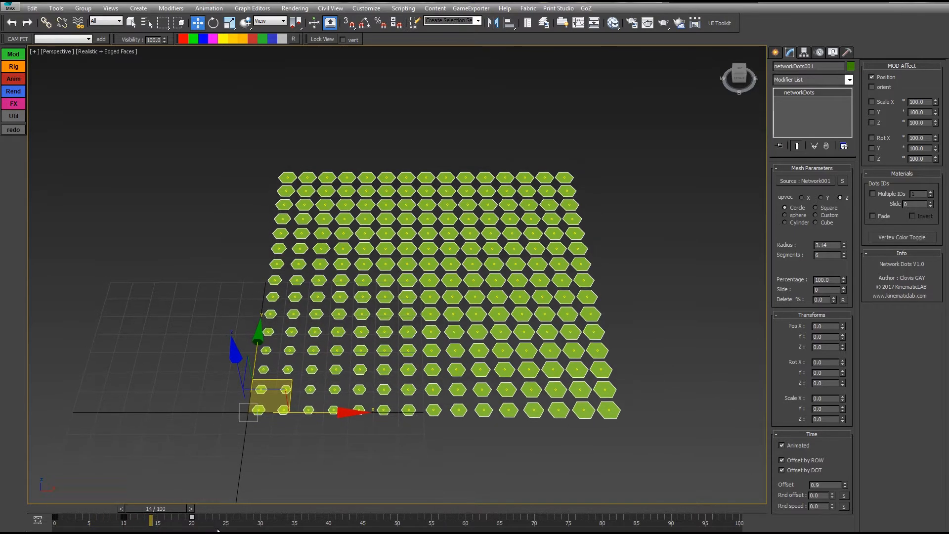
left_click_drag(217, 528, 24, 526)
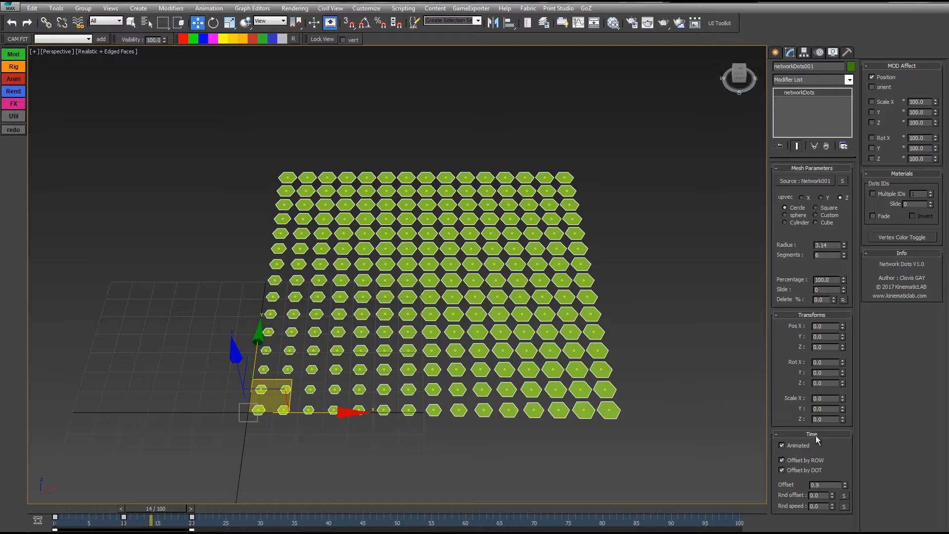
Try offsetting the radius animation by row only and by dot only, scrubbing the timeline for each
left_click(781, 470)
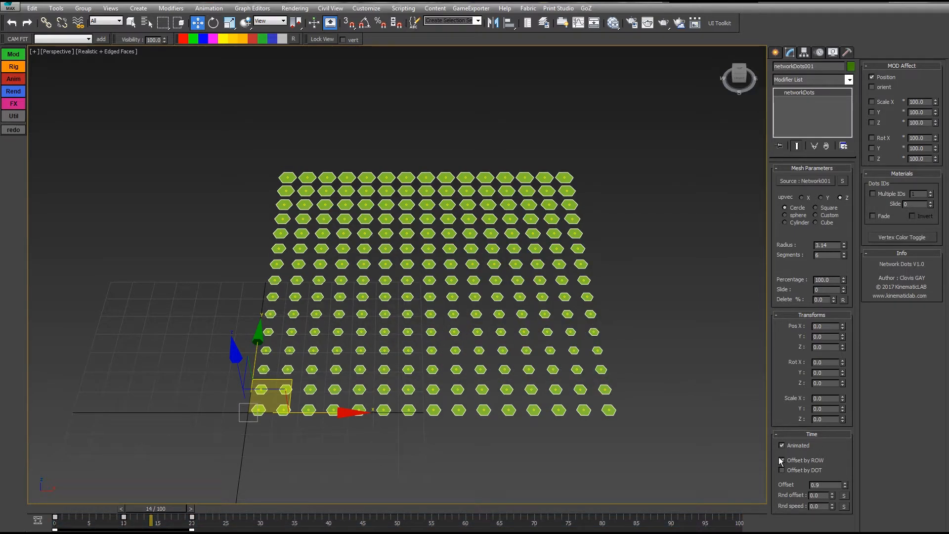
left_click_drag(57, 510, 164, 512)
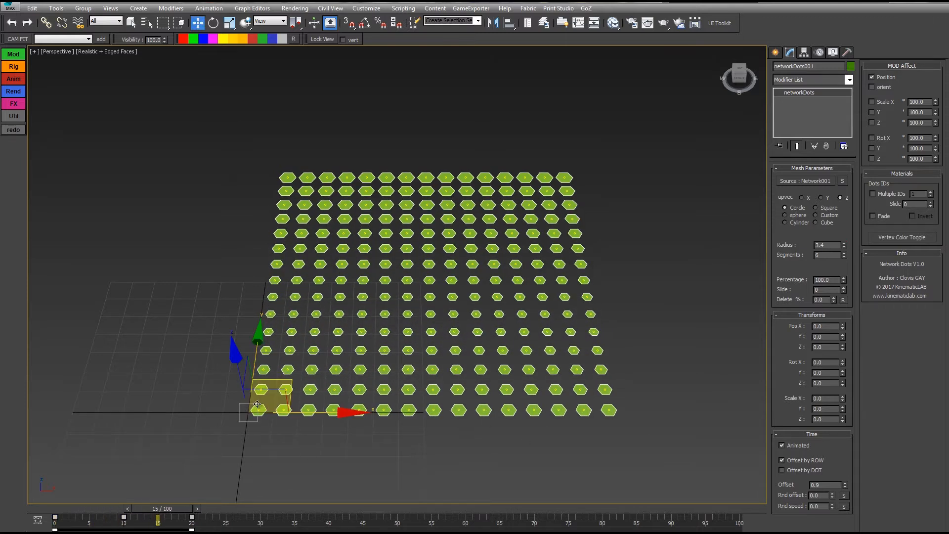
left_click(91, 509)
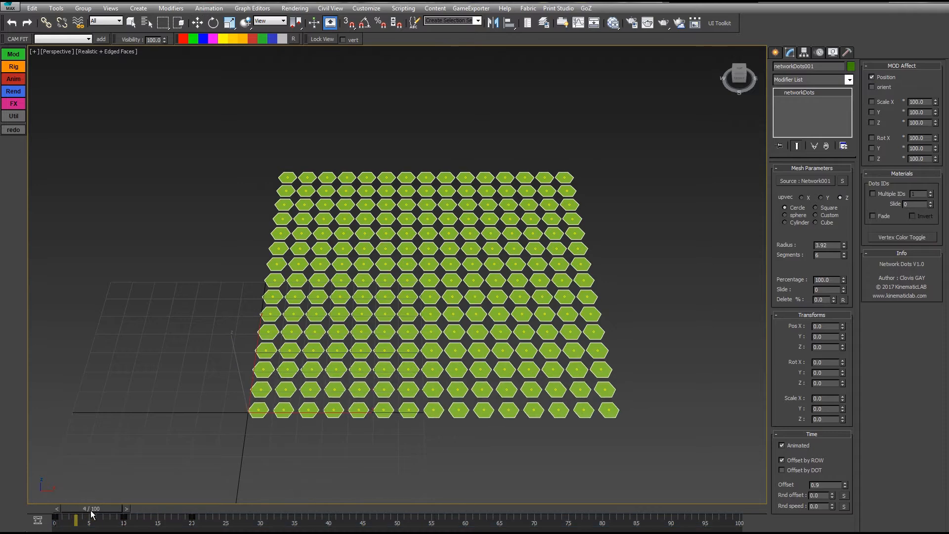
left_click_drag(91, 514, 166, 531)
left_click(782, 469)
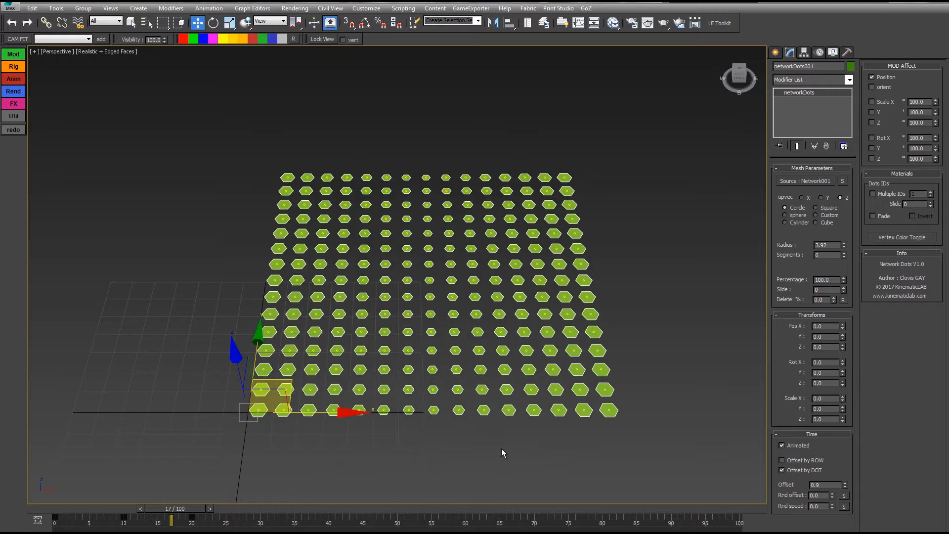
left_click_drag(56, 519, 138, 519)
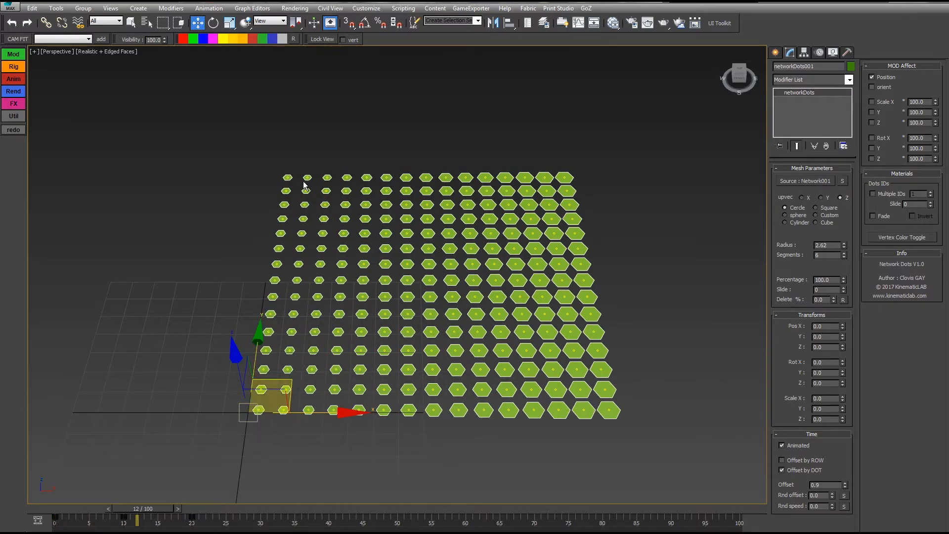
Compress the selected radius keys so their range ends at frame 10 and scrub the faster animation
left_click_drag(138, 519, 32, 524)
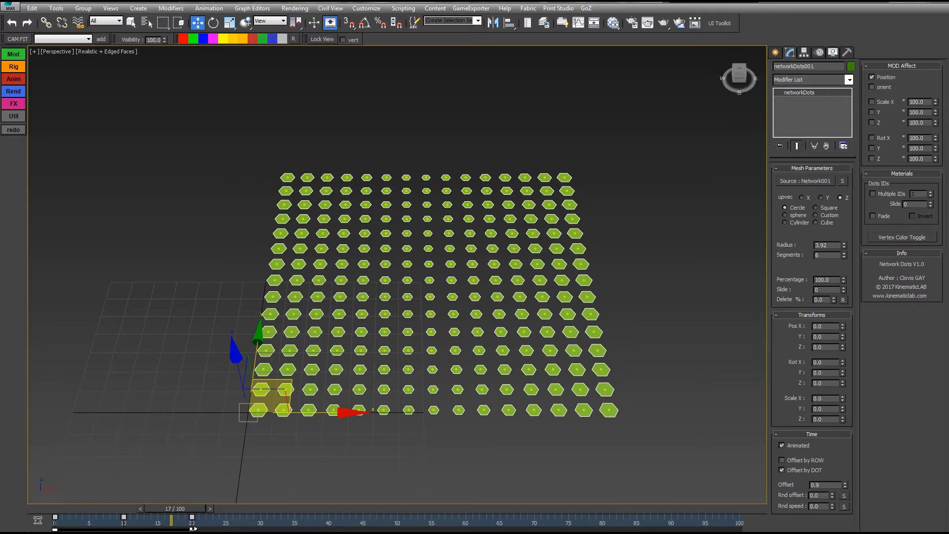
left_click_drag(194, 529, 124, 529)
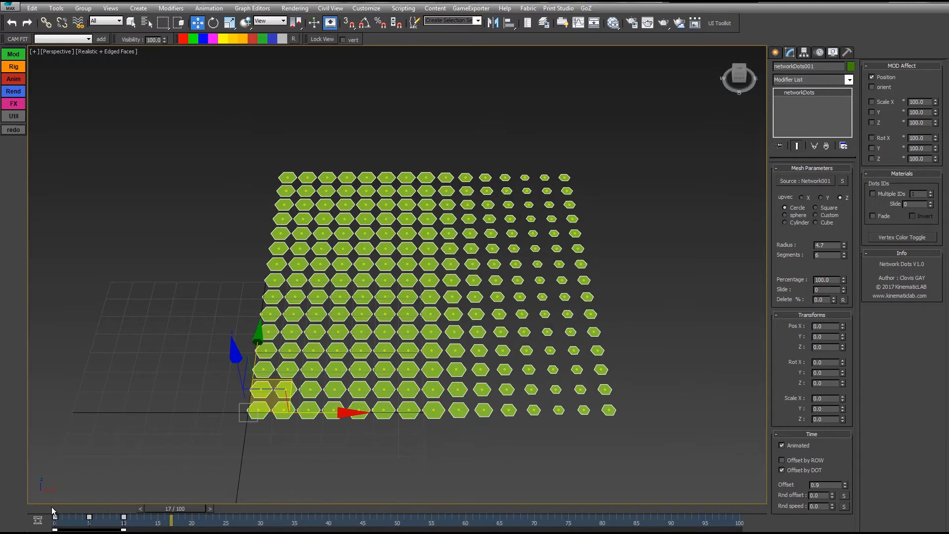
left_click_drag(53, 510, 151, 519)
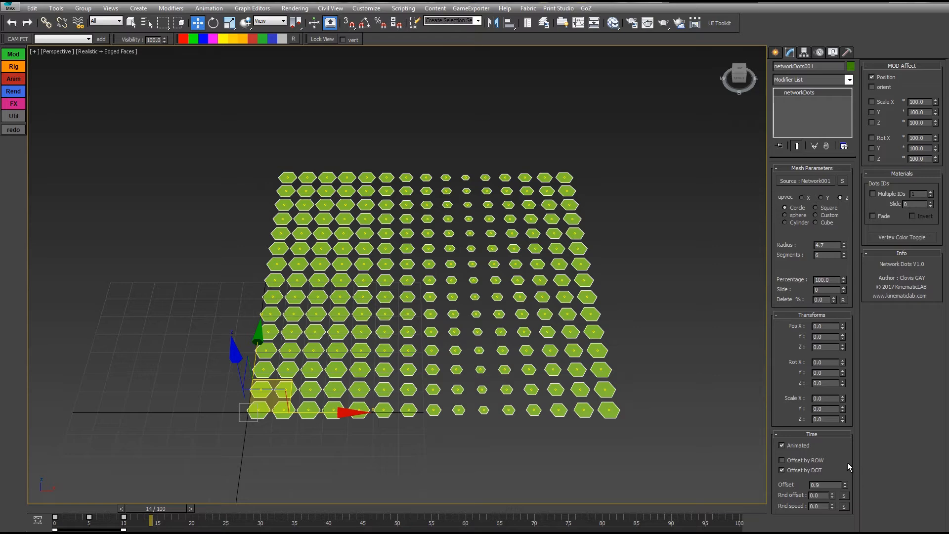
Enable Offset by ROW together with Offset by DOT and review the diagonal radius wave along the timeline
left_click(782, 460)
left_click_drag(56, 512, 181, 510)
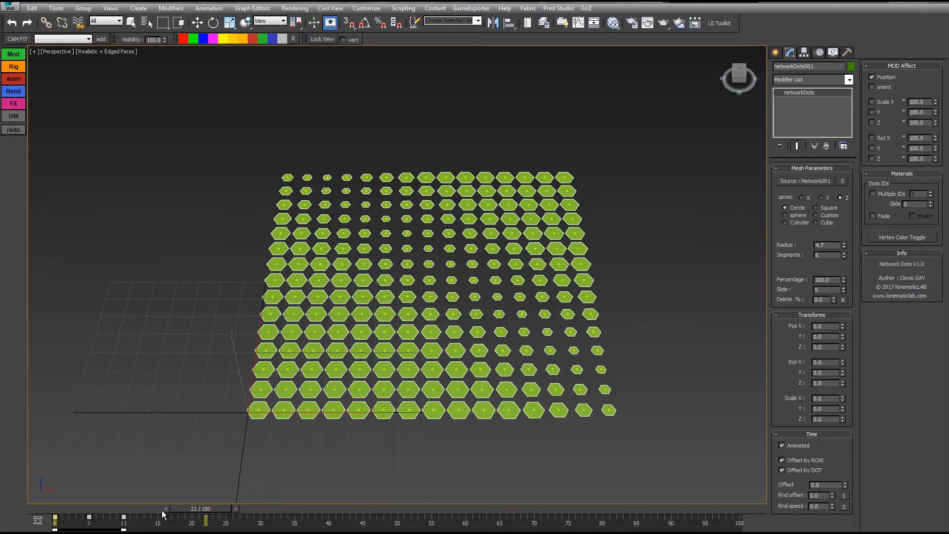
middle_click_drag(512, 397, 546, 390, "alt")
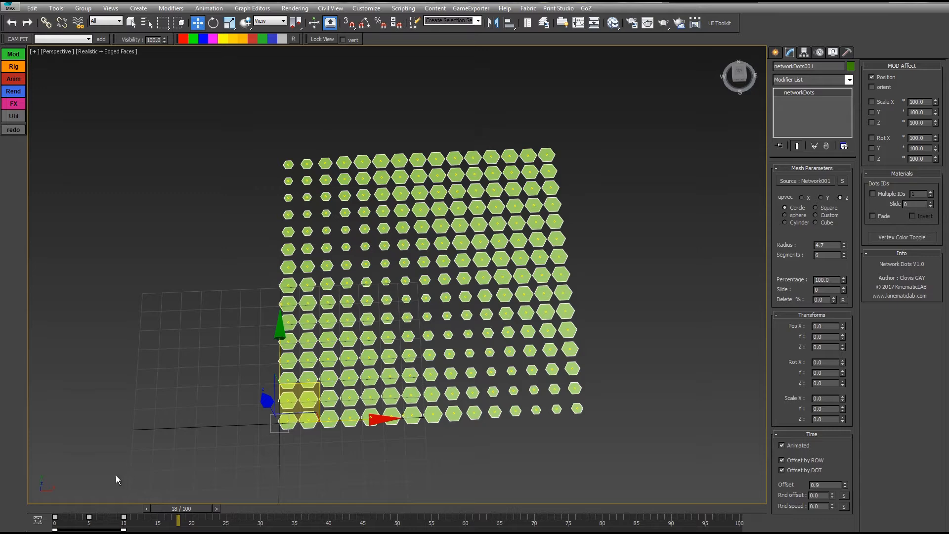
left_click_drag(56, 514, 205, 510)
key("w")
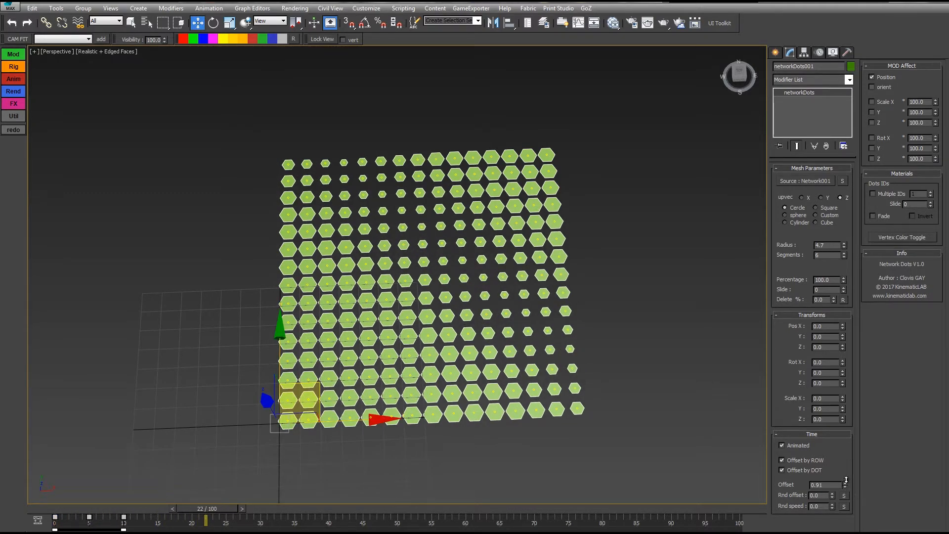
Try time Offset values of 0.75, 3.43 and 1.97 on the dots, scrubbing the animation for each
left_click_drag(846, 479, 844, 493)
mouse_move(186, 511)
left_mouse_down()
mouse_move(69, 521)
mouse_move(189, 505)
left_mouse_up()
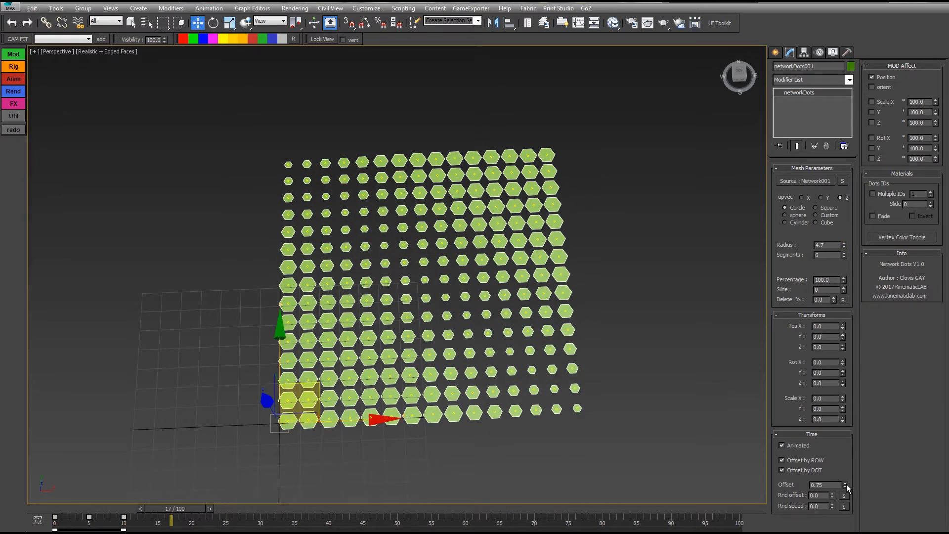
left_click_drag(846, 485, 846, 454)
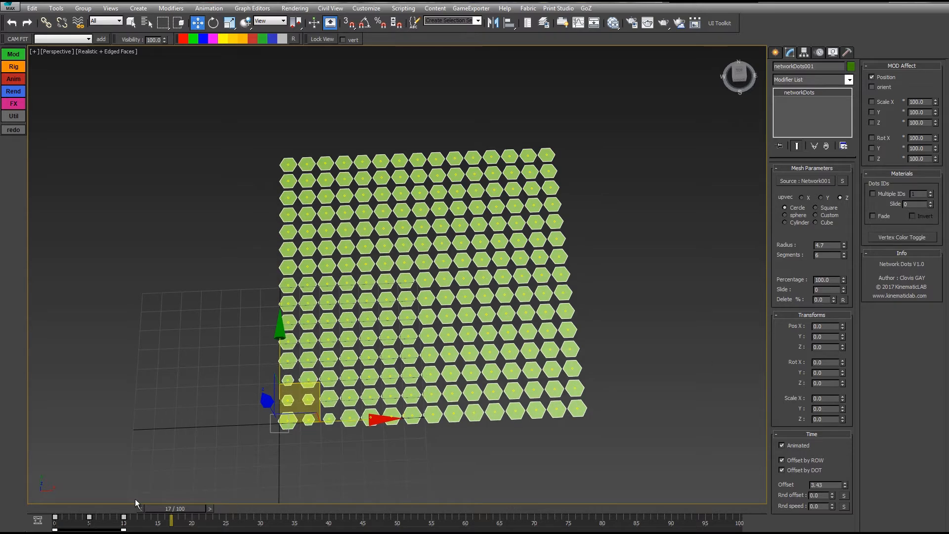
left_click_drag(136, 503, 508, 512)
left_click_drag(846, 487, 847, 498)
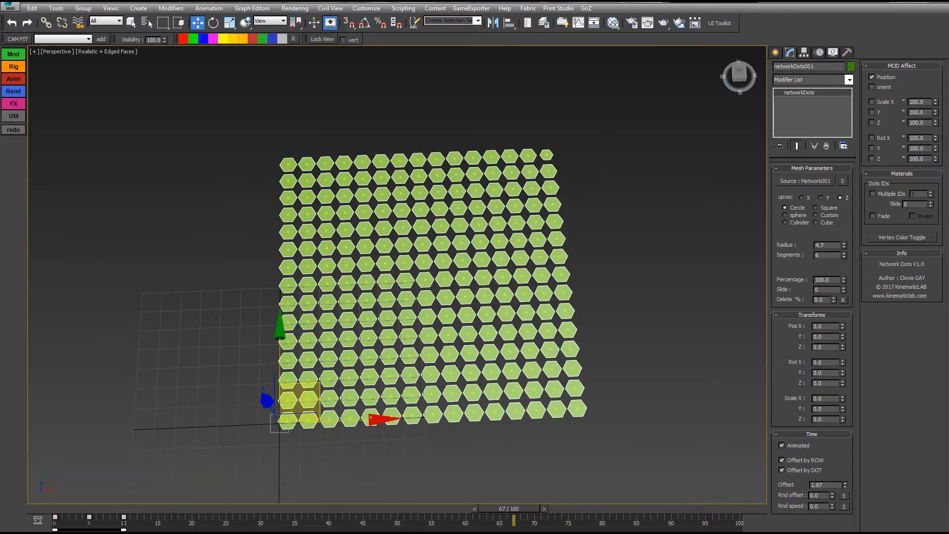
left_click_drag(54, 509, 251, 510)
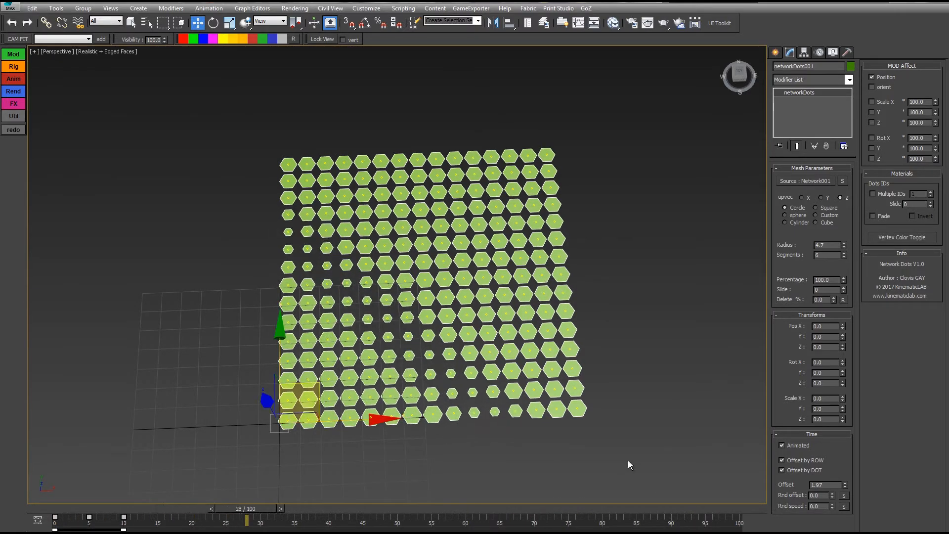
Set the time Offset to 0.62 and shift the radius keys to start at frame 10, scrubbing the result
left_click_drag(846, 484, 845, 484)
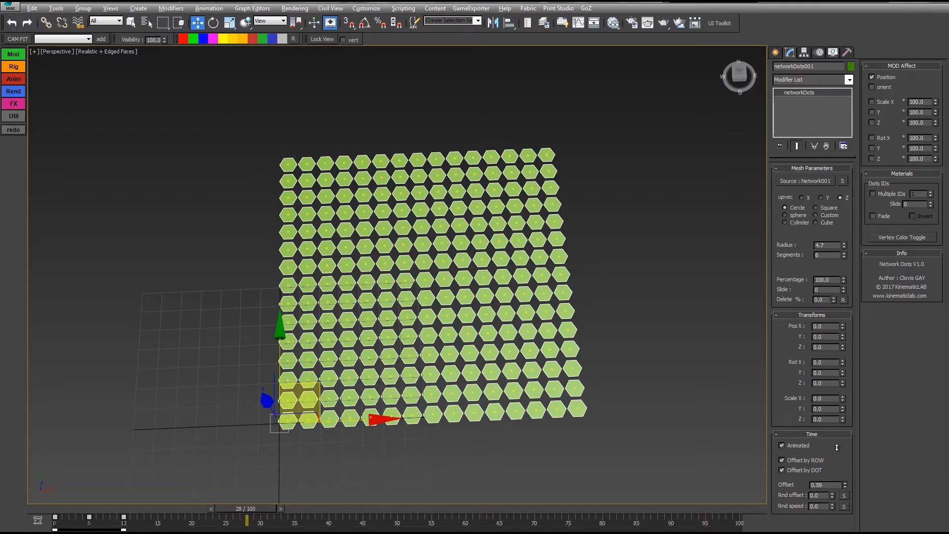
left_click_drag(58, 509, 178, 528)
left_click_drag(55, 524, 123, 524)
left_click_drag(52, 510, 337, 510)
Examine the diagonal radius wave from several angles at frames 10 and 15 and back at frame 0
middle_click_drag(518, 439, 532, 407, "alt")
middle_click_drag(524, 368, 544, 354, "alt")
left_click_drag(60, 509, 128, 513)
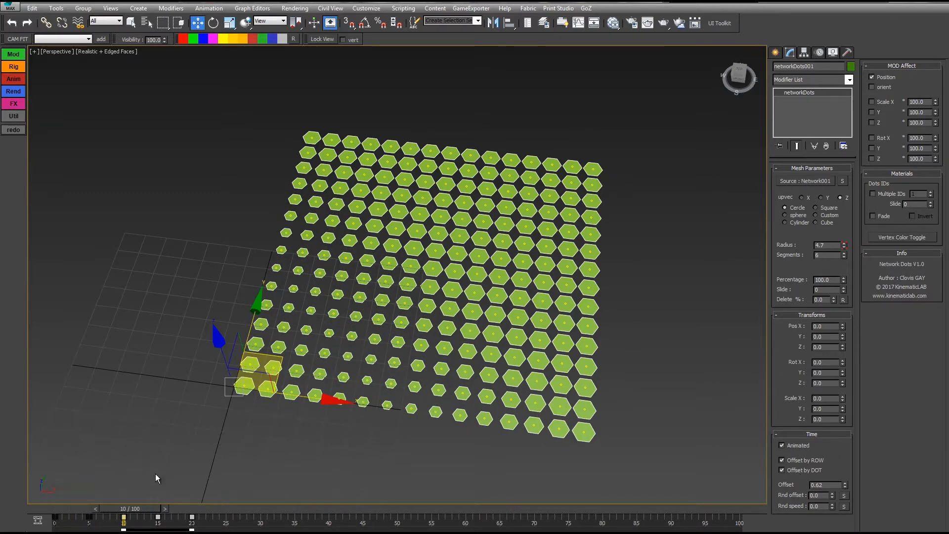
left_click_drag(124, 513, 158, 514)
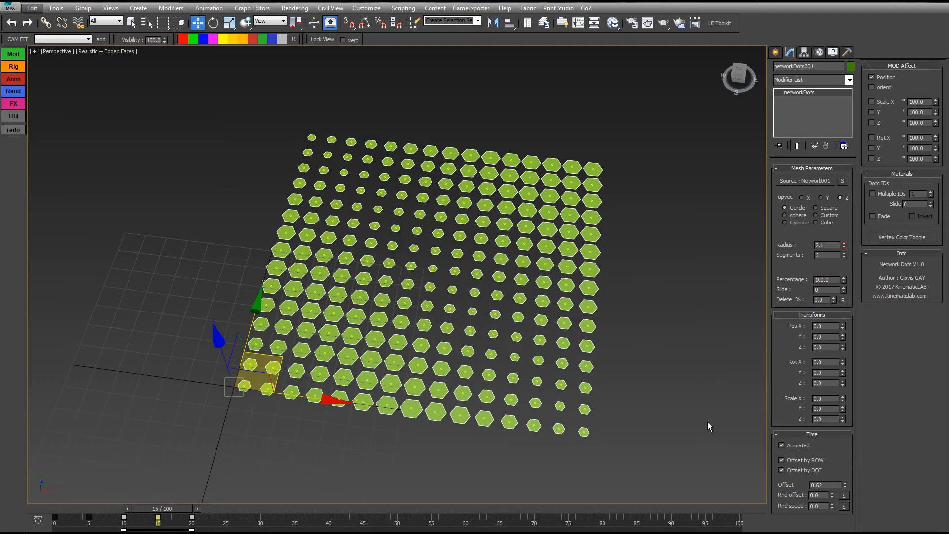
middle_click_drag(708, 422, 674, 364, "alt")
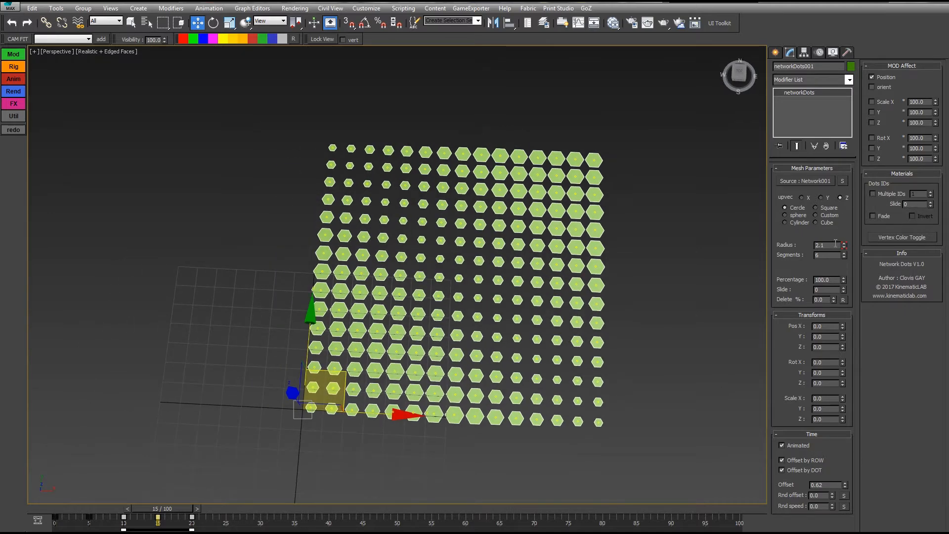
left_click_drag(160, 512, 55, 513)
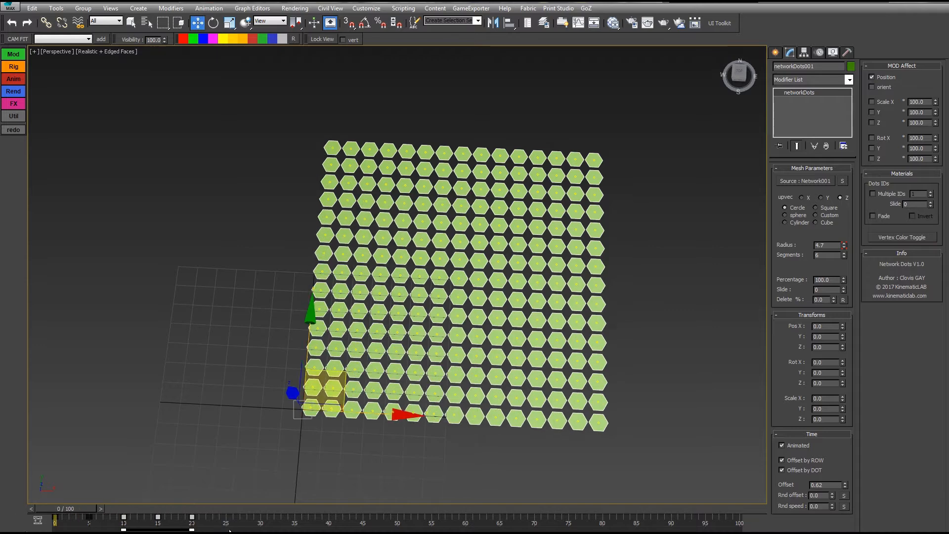
Delete all the dots' radius keys, disable both row and dot offsets and reset the time Offset to 0
left_click_drag(229, 525, 13, 509)
key("Delete")
middle_click_drag(710, 320, 644, 327)
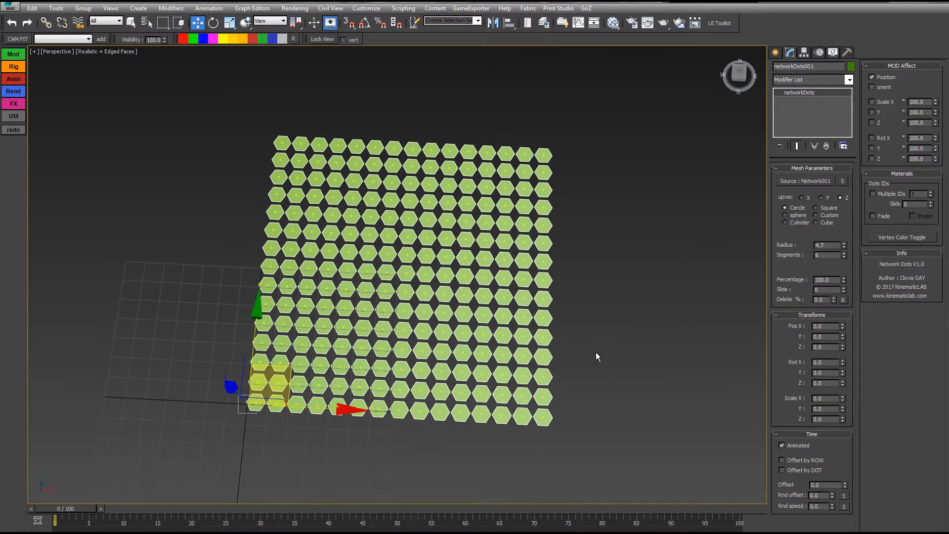
middle_click_drag(642, 272, 662, 287)
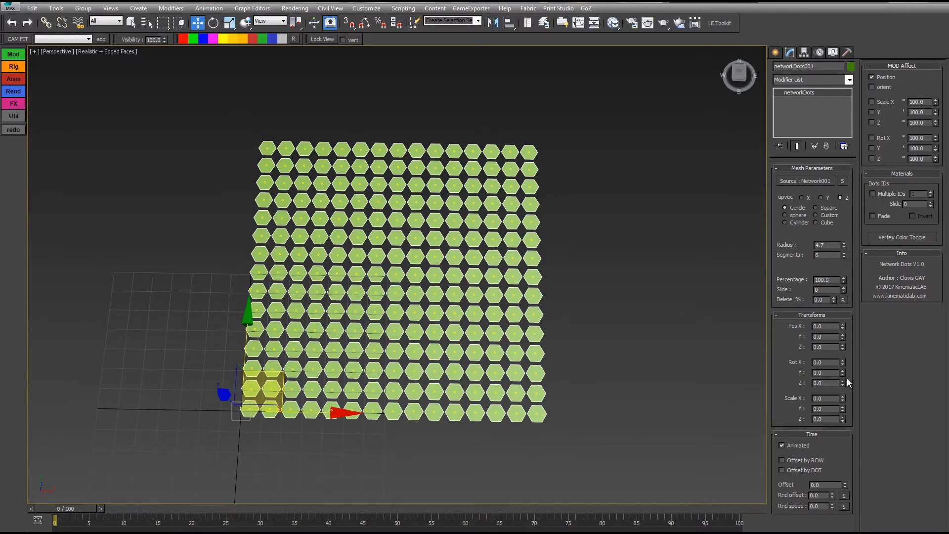
Turn on Auto Key at frame 10 and set the dots' Pos X to 17.1
left_click_drag(843, 328, 827, 311)
right_click(827, 312)
left_click_drag(69, 512, 138, 512)
key("n")
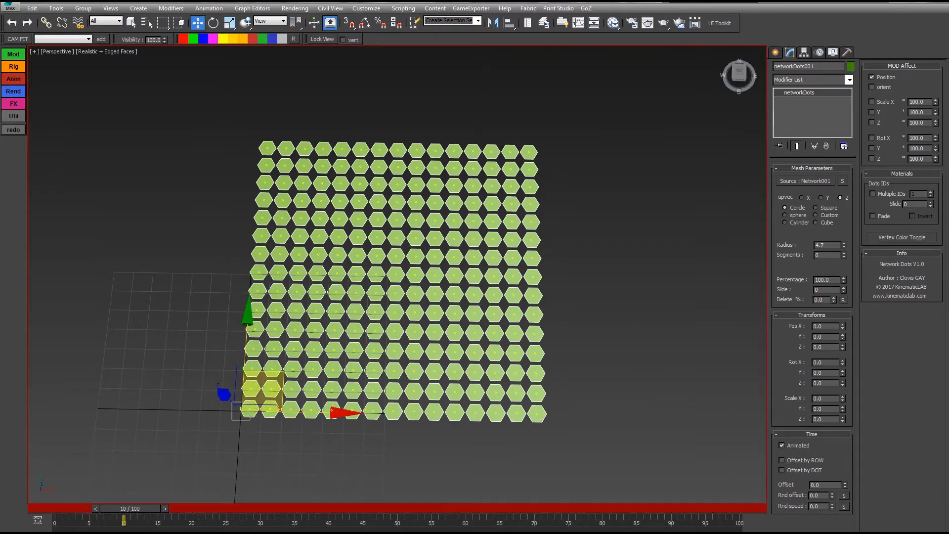
left_click_drag(842, 322, 836, 233)
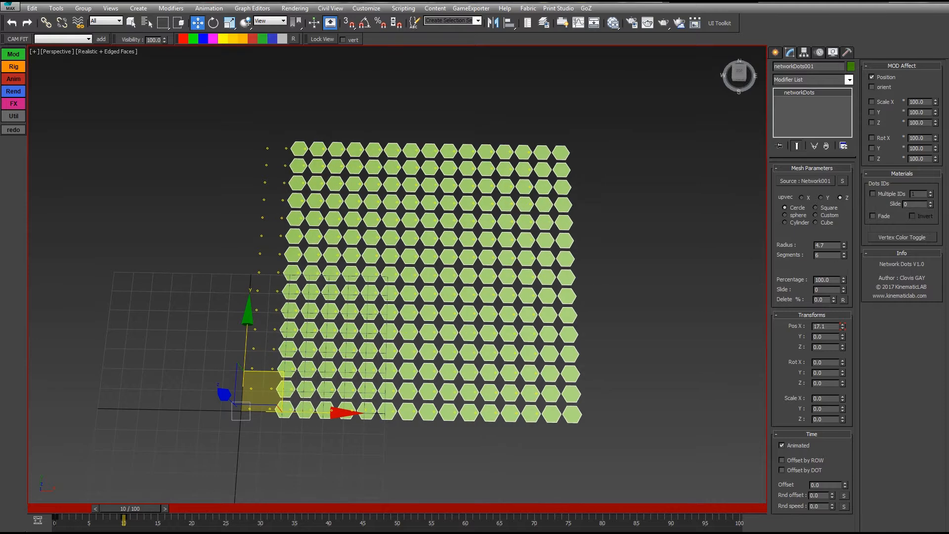
Copy the frame 0 Pos X key to frame 20, turn off Auto Key and return to frame 0
left_click_drag(73, 518, 193, 518)
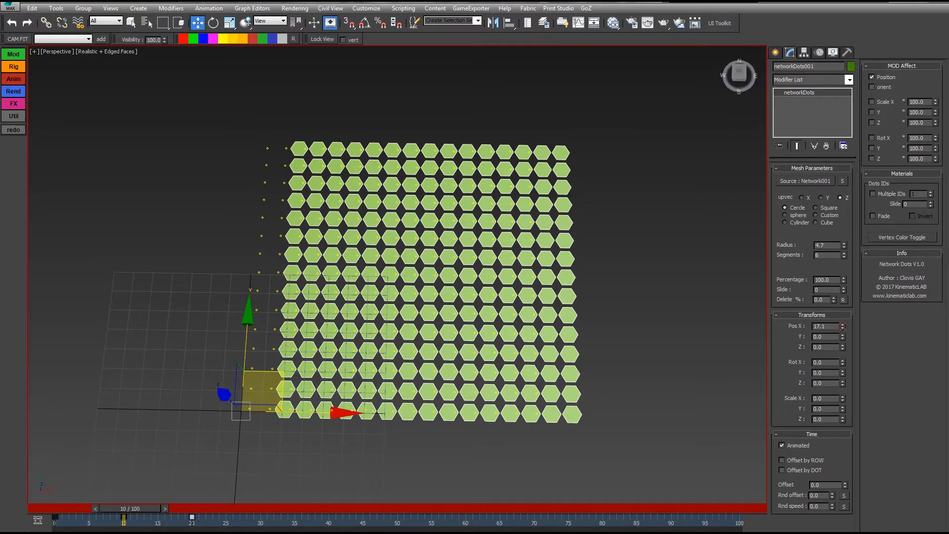
key("n")
left_click_drag(124, 514, 13, 507)
key("w")
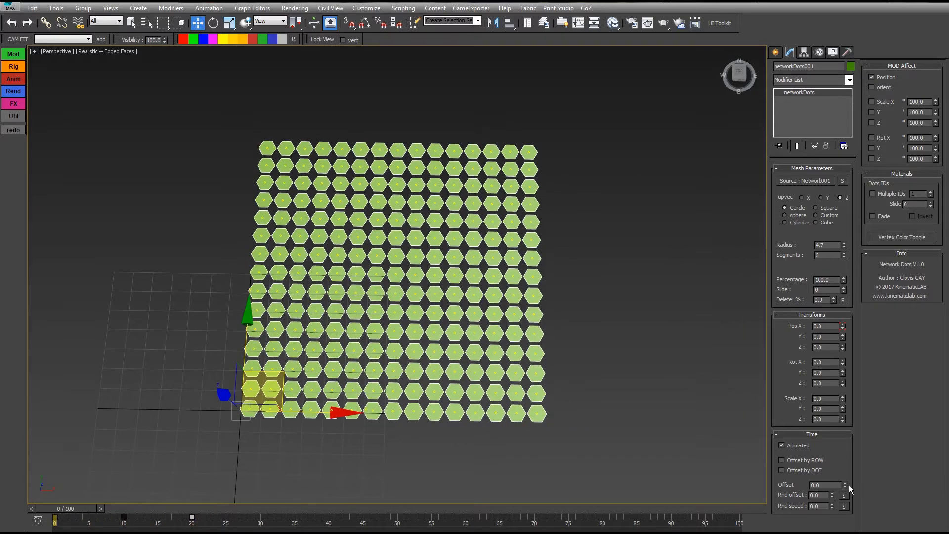
Set the time Offset to 4.3, scrub to frame 9 and enable Offset by ROW for the position animation
left_click_drag(845, 484, 847, 470)
left_click_drag(78, 509, 137, 510)
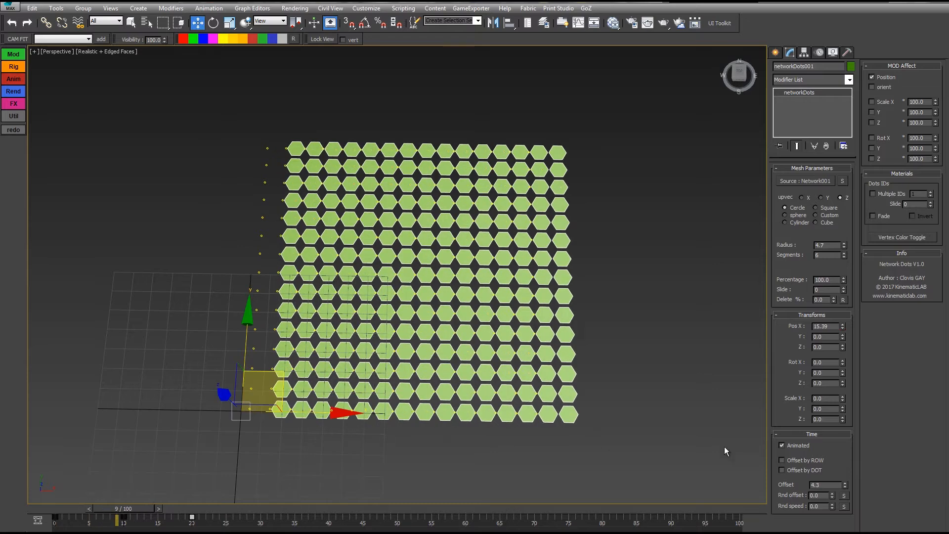
left_click(782, 461)
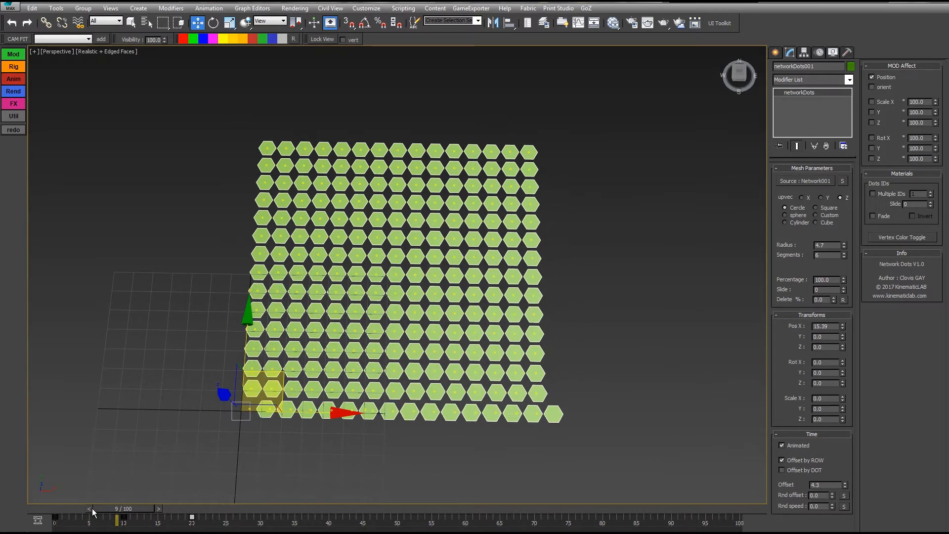
Scrub the row-offset position animation, set the time Offset to 2.5 and scrub again to frame 24
left_click_drag(94, 512, 303, 514)
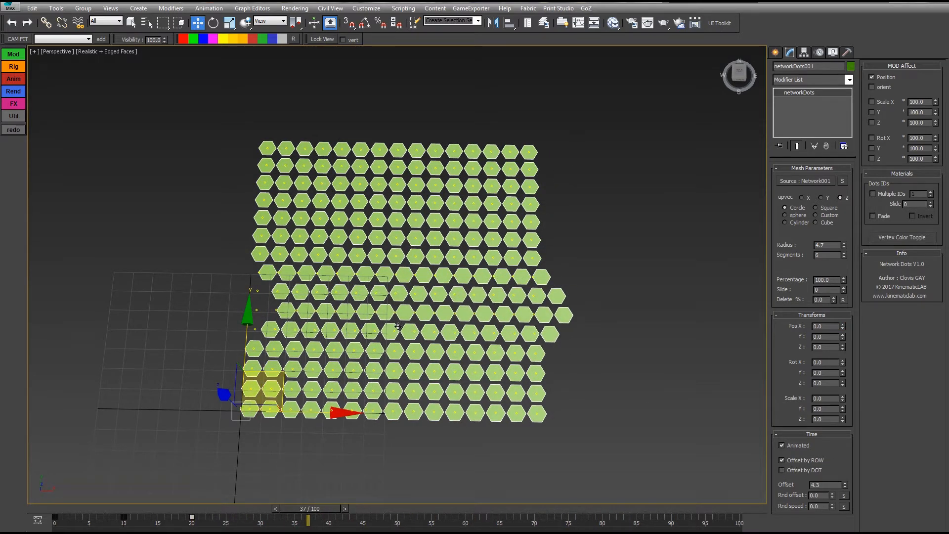
left_click_drag(321, 508, 144, 493)
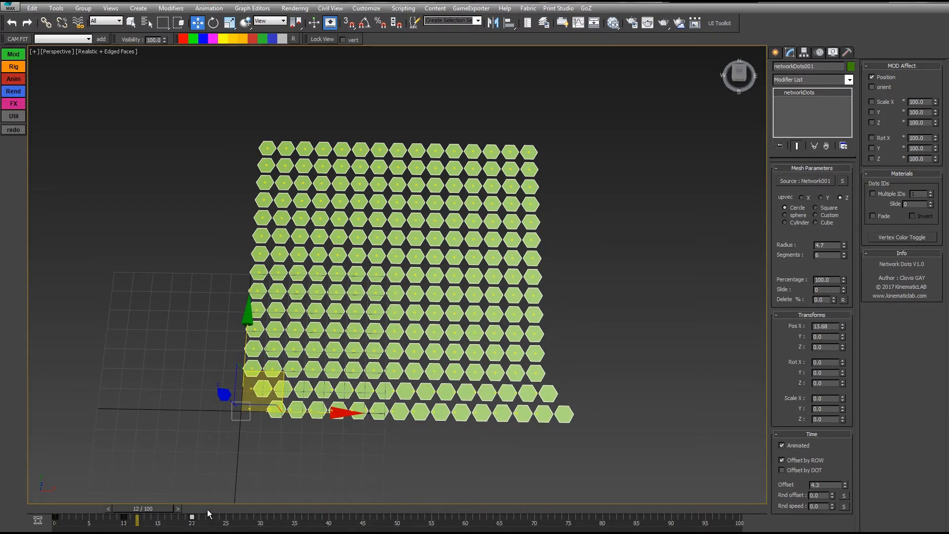
left_click_drag(141, 510, 259, 509)
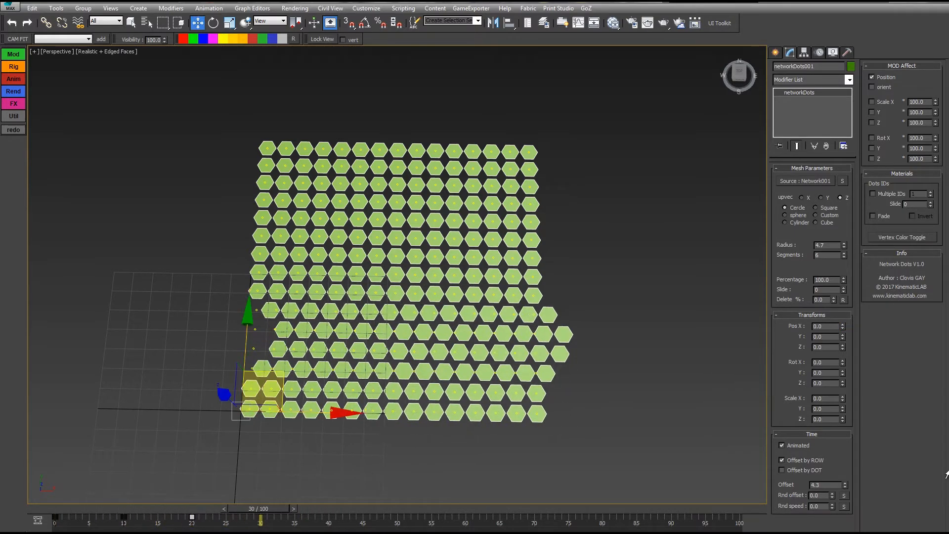
mouse_move(845, 487)
left_mouse_down()
mouse_move(833, 508)
mouse_move(833, 498)
left_mouse_up()
left_click_drag(44, 511, 182, 520)
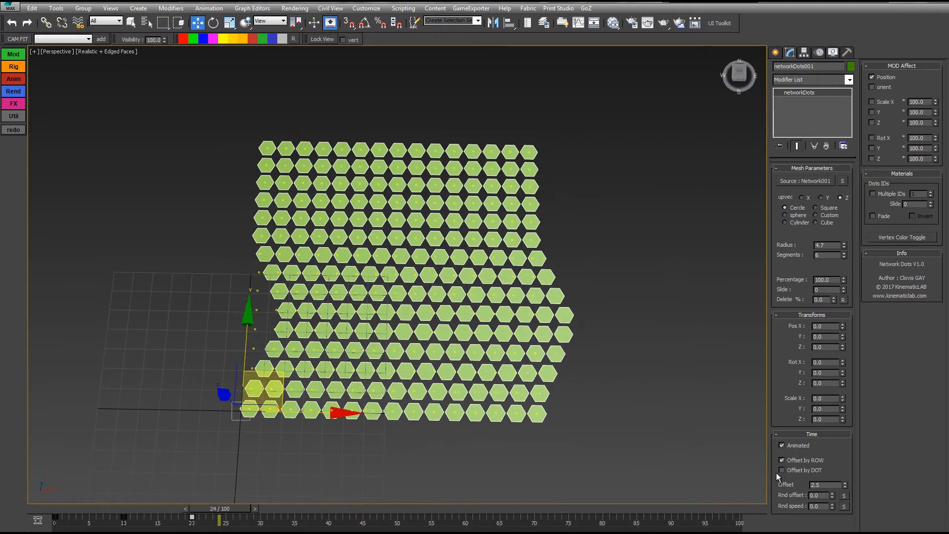
Switch the time offset from Offset by ROW to Offset by DOT and scrub the animation to frame 37
left_click(785, 460)
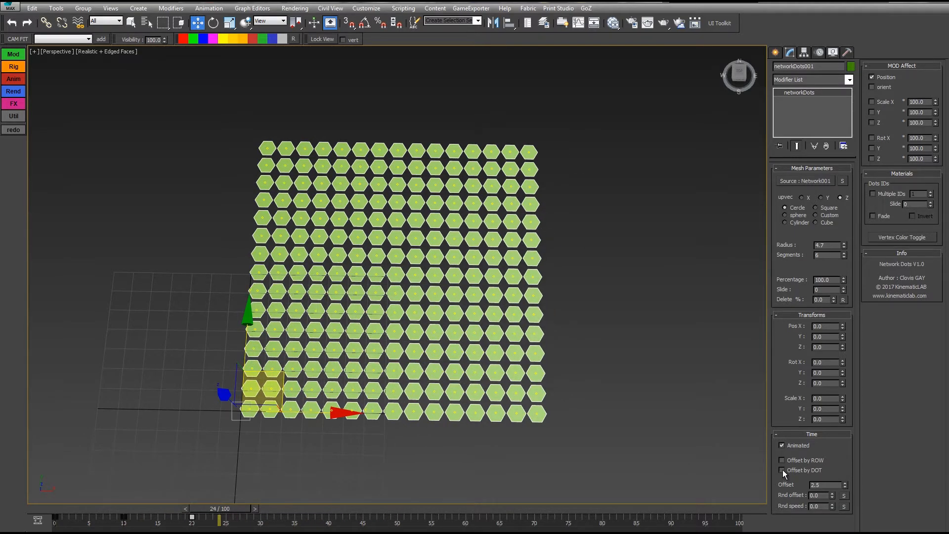
left_click(782, 470)
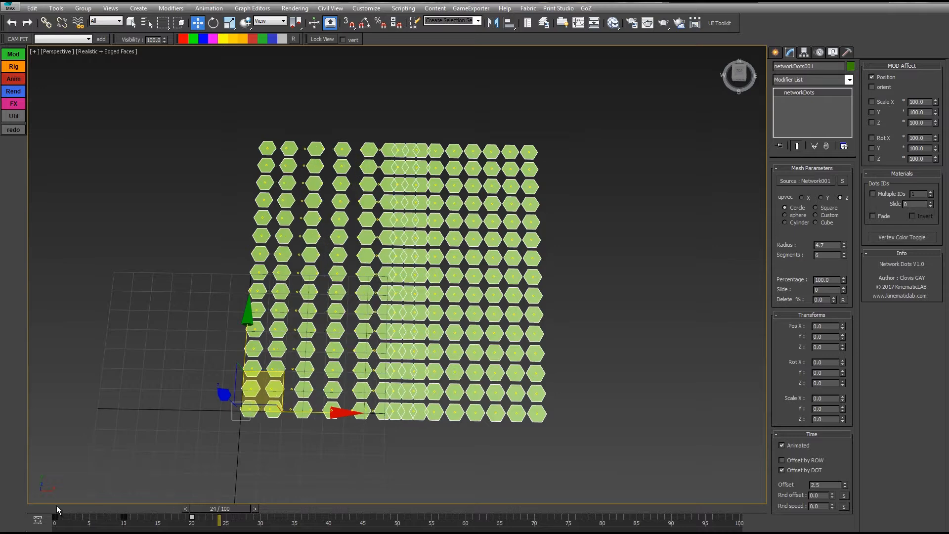
left_click_drag(57, 509, 203, 514)
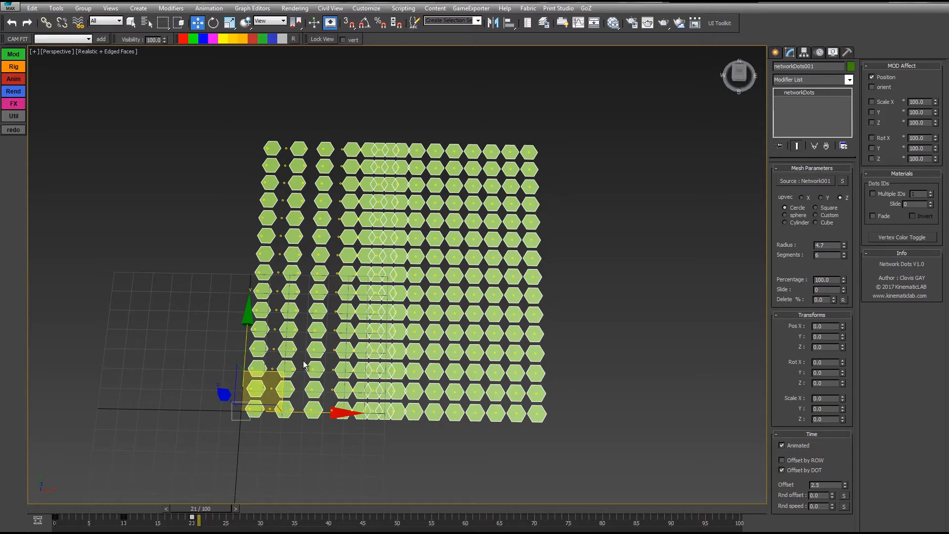
left_click_drag(207, 509, 345, 508)
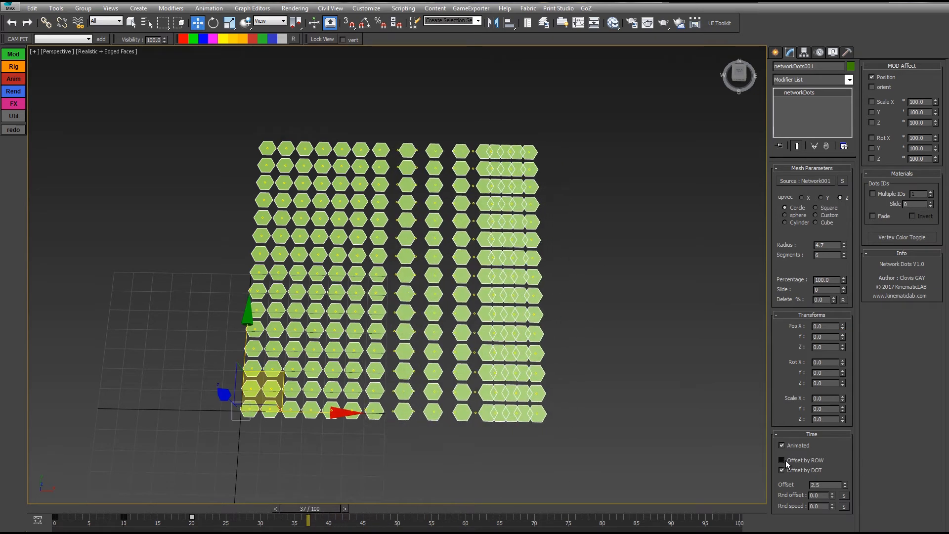
Enable Offset by ROW together with Offset by DOT and scrub the combined animation to frame 57
left_click(784, 461)
left_click_drag(56, 516, 448, 470)
key("w")
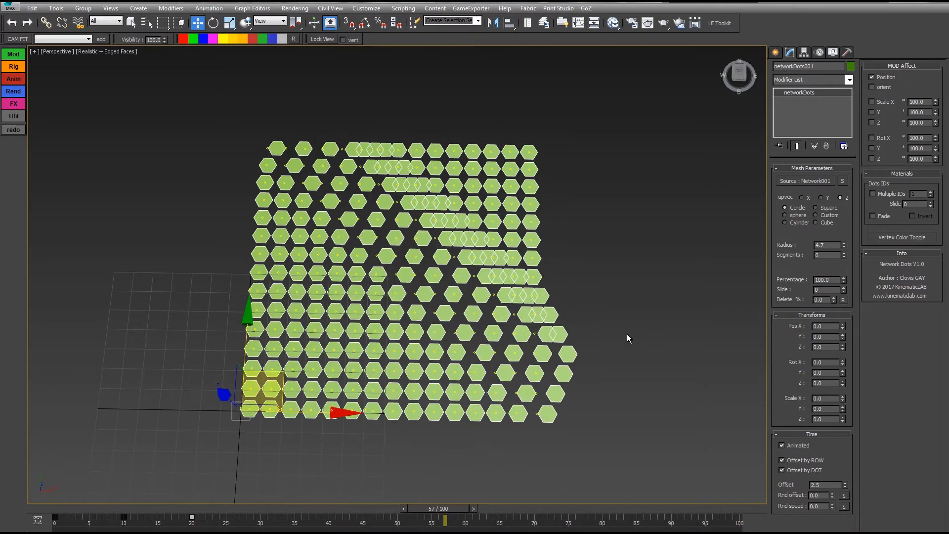
Select the dots' source network and change its type to Circle
left_click(842, 181)
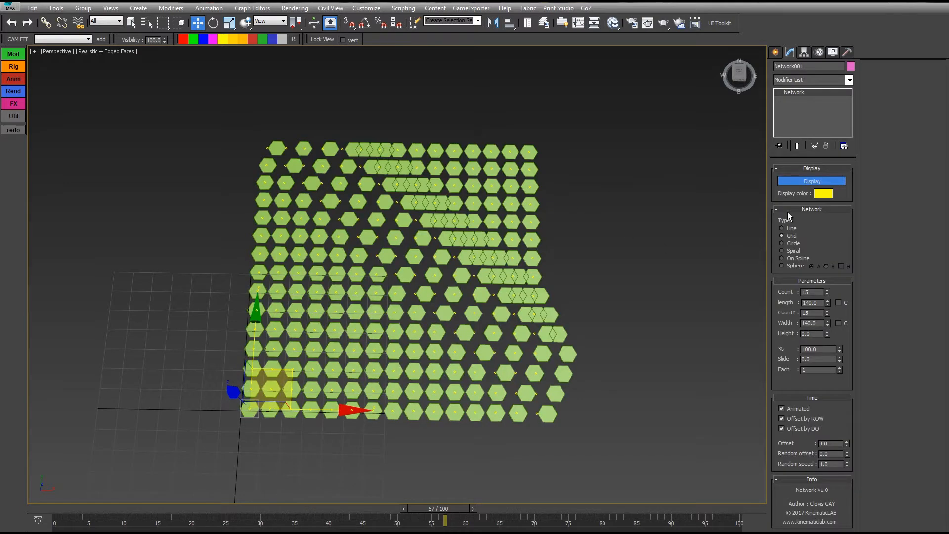
left_click(781, 243)
middle_click_drag(492, 349, 600, 245)
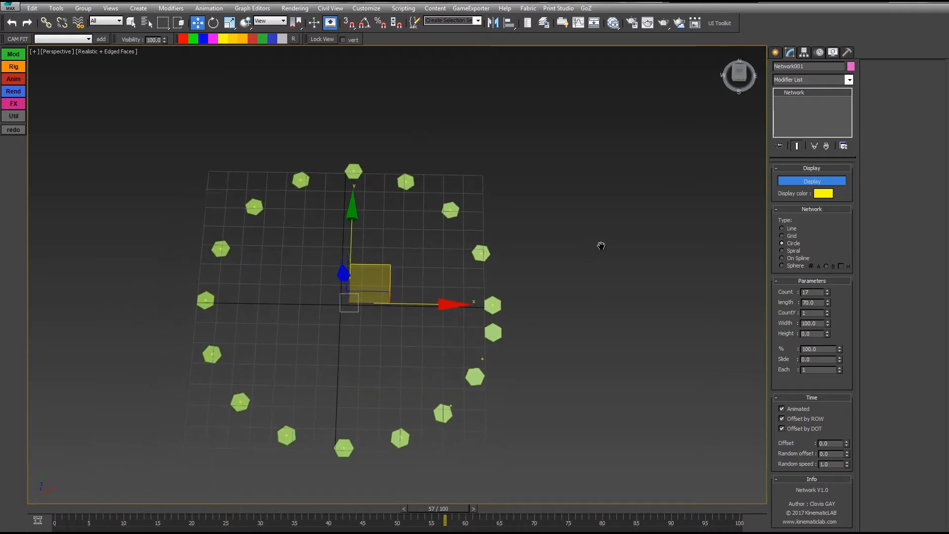
Return to frame 0 and select the network dots object
mouse_move(72, 508)
left_mouse_down()
mouse_move(295, 487)
mouse_move(519, 492)
mouse_move(197, 491)
mouse_move(305, 483)
mouse_move(64, 508)
left_mouse_up()
key("w")
left_click(496, 257)
Try offsetting the circular dots in Pos X, Y and Z and turning them in Rot X, cancelling each change
left_click_drag(843, 328, 805, 473)
right_click(805, 472)
left_click_drag(842, 338, 819, 188)
right_click(819, 187)
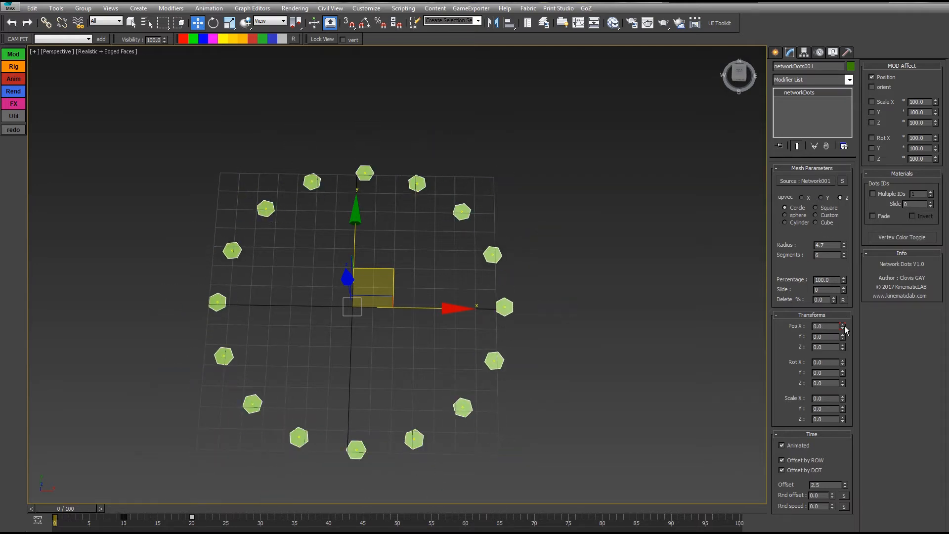
left_click_drag(842, 348, 821, 187)
right_click(821, 187)
left_click_drag(844, 363, 838, 39)
right_click(837, 39)
Select the source network and set its Count to 34 and CountY to 4
left_click(843, 183)
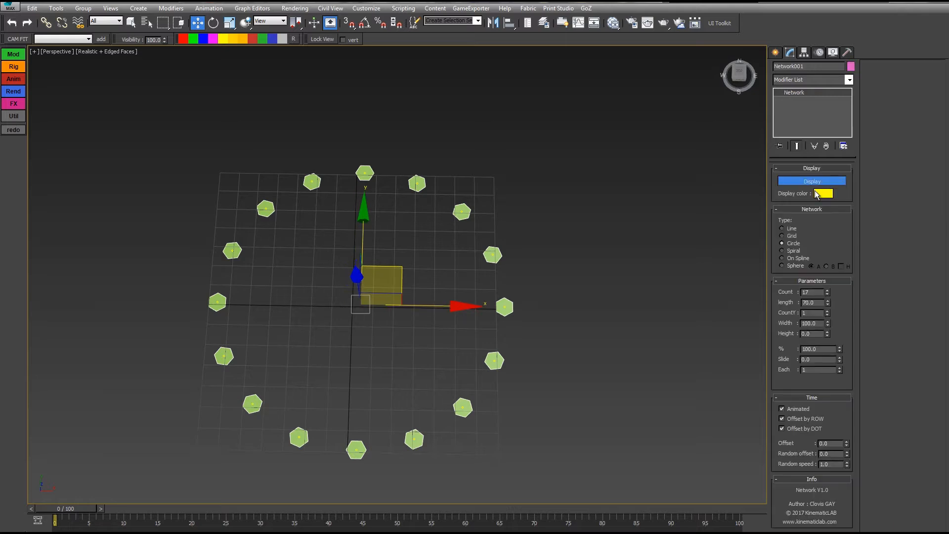
left_click_drag(825, 295, 830, 283)
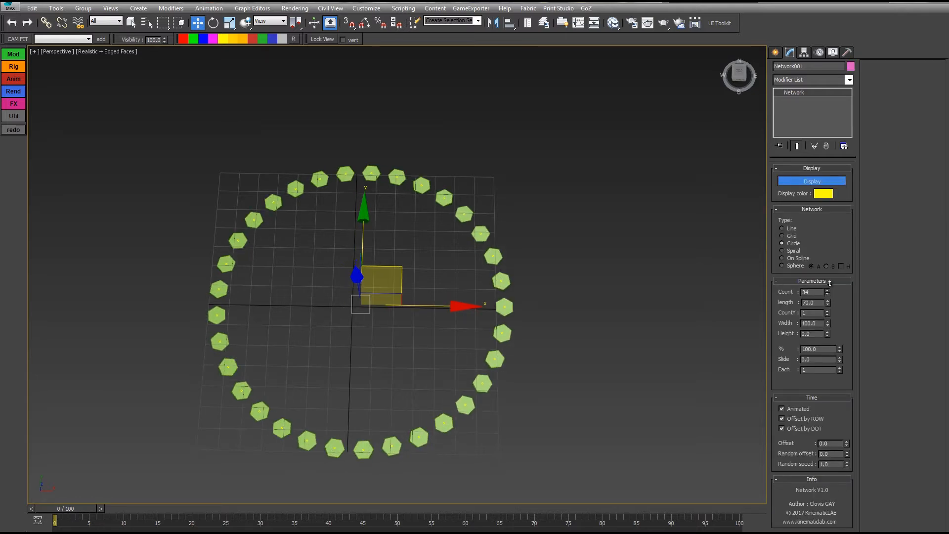
left_click(827, 310)
left_click(828, 311)
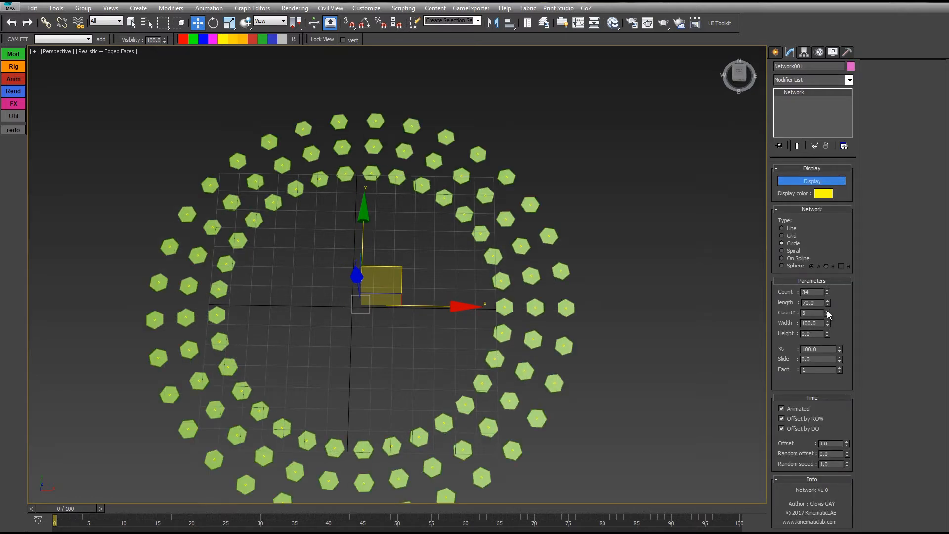
left_click(828, 311)
middle_click_drag(619, 201, 635, 172)
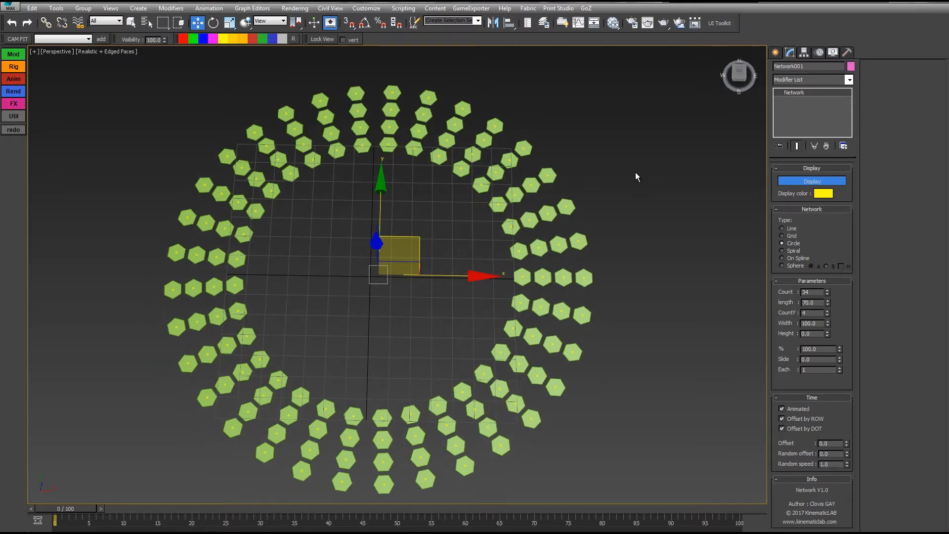
Select the dots, scrub to frame 40, set the time Offset to 12.8 and scrub to frame 96
left_click(529, 279)
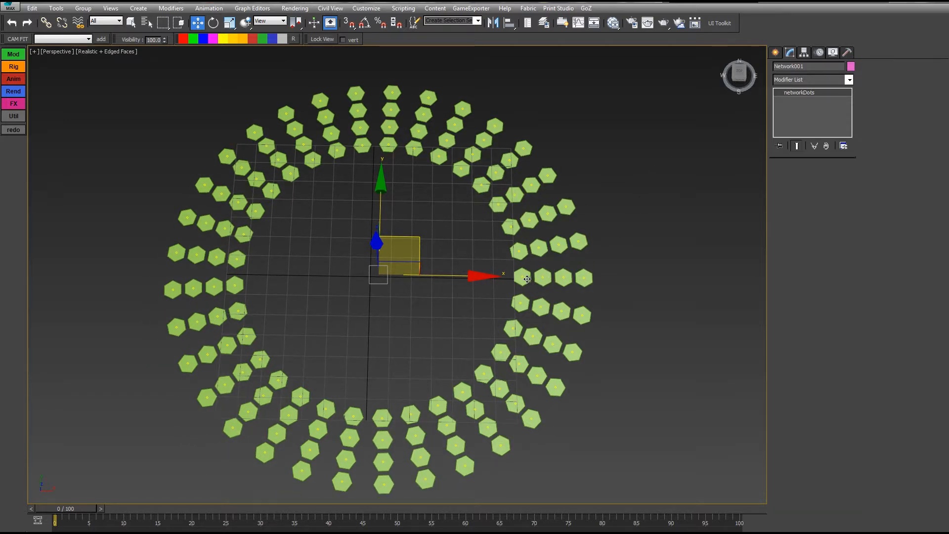
left_click_drag(72, 511, 336, 415)
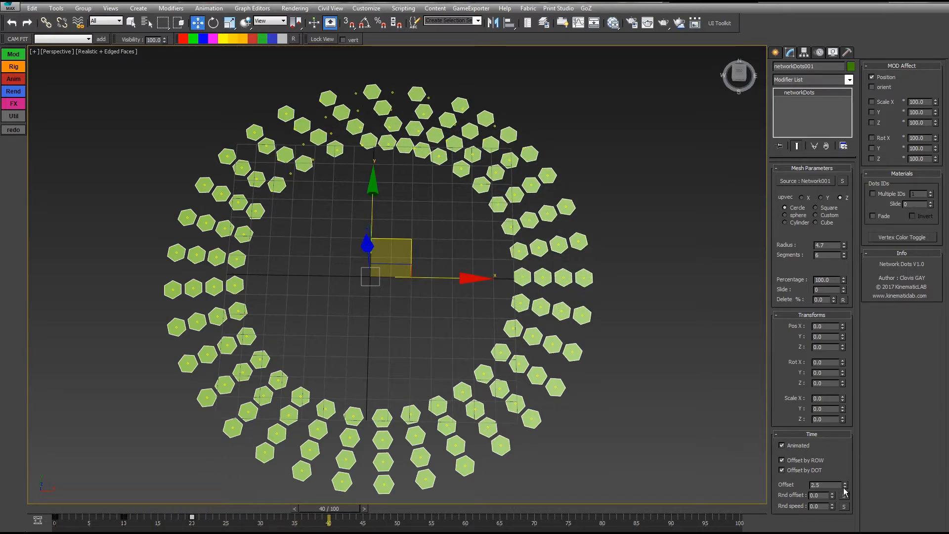
left_click_drag(845, 491, 838, 434)
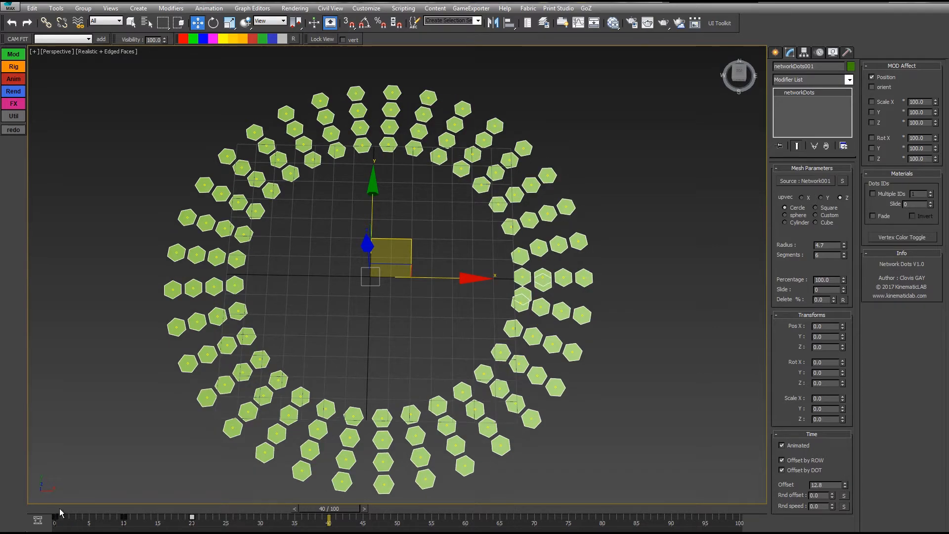
left_click_drag(61, 513, 711, 509)
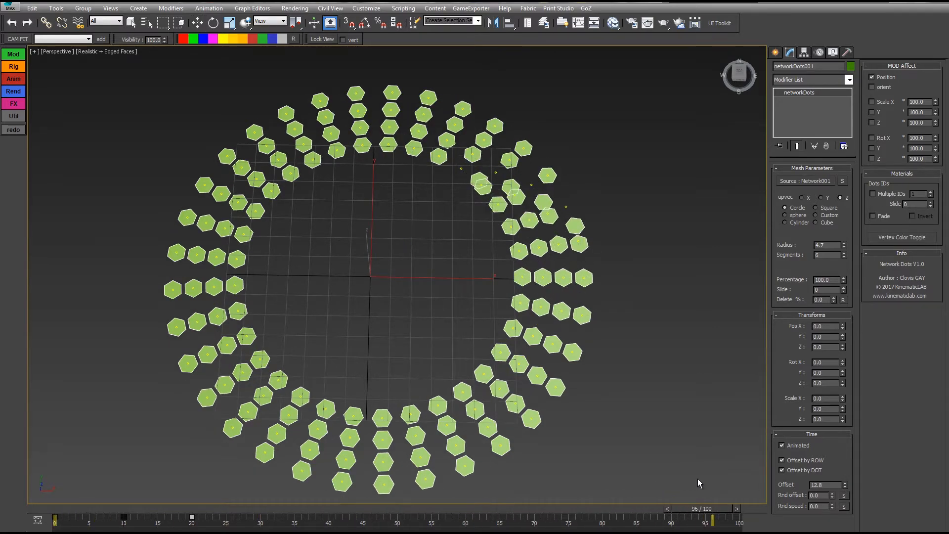
key("w")
Set the time Offset to 0.7, disable Offset by ROW and scrub the dot-offset animation to frame 23
right_click(845, 487)
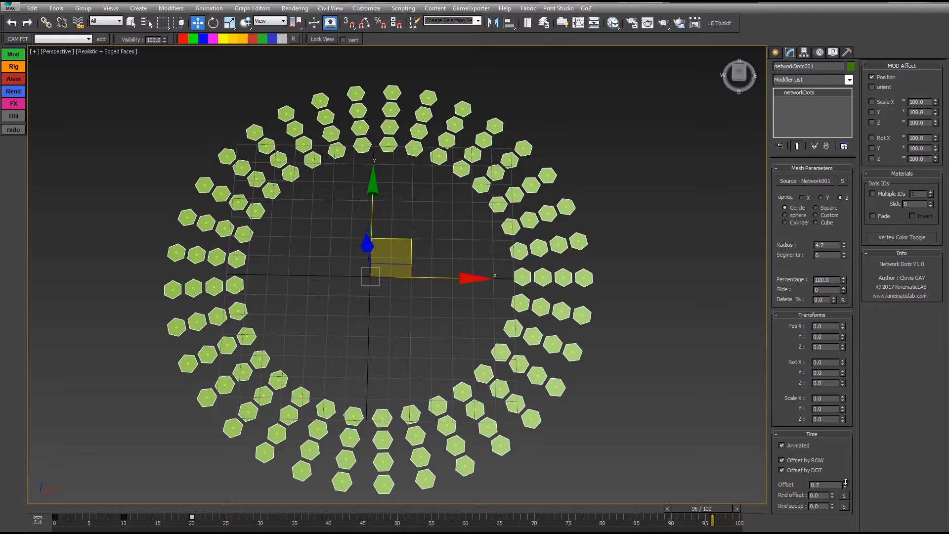
left_click_drag(743, 512, 250, 479)
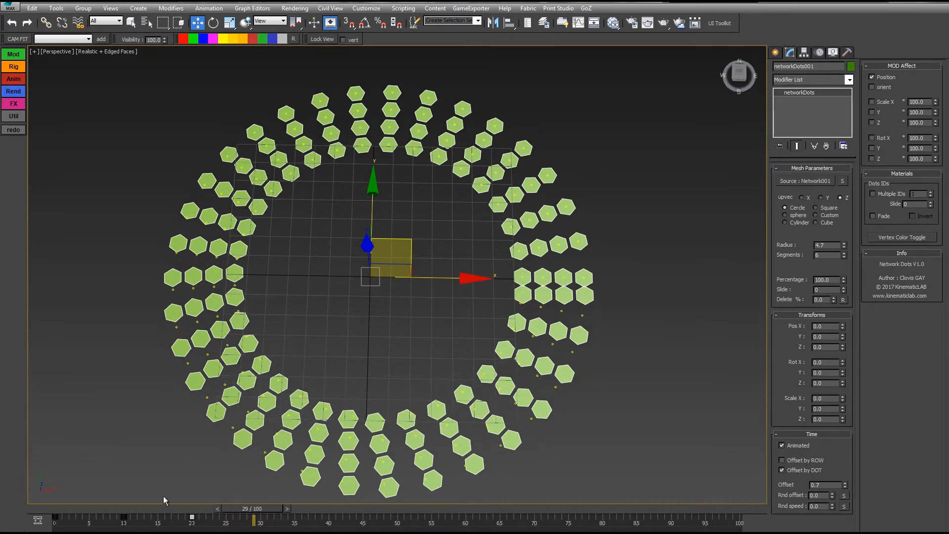
left_click_drag(97, 508, 236, 490)
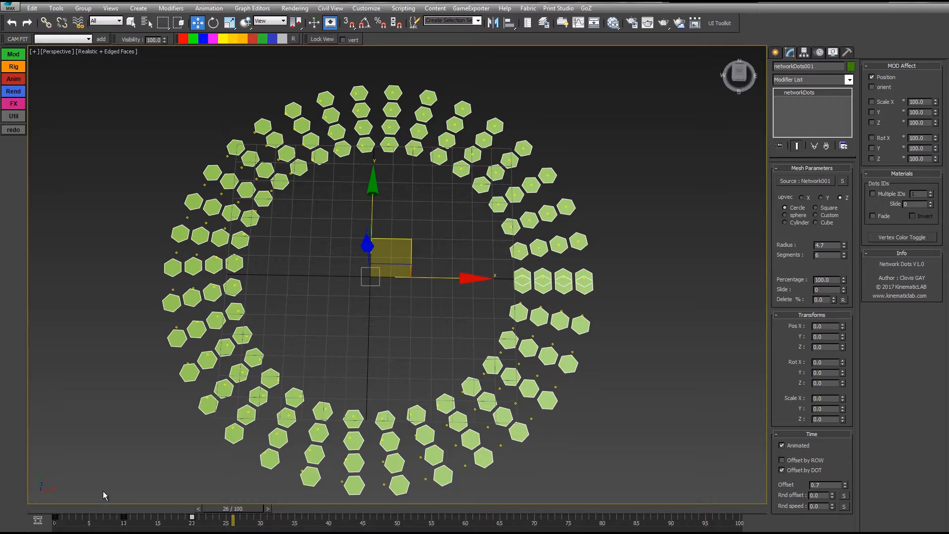
left_click_drag(59, 517, 218, 502)
Use Offset by ROW instead of Offset by DOT, scrub the animation and return to frame 0
left_click(799, 461)
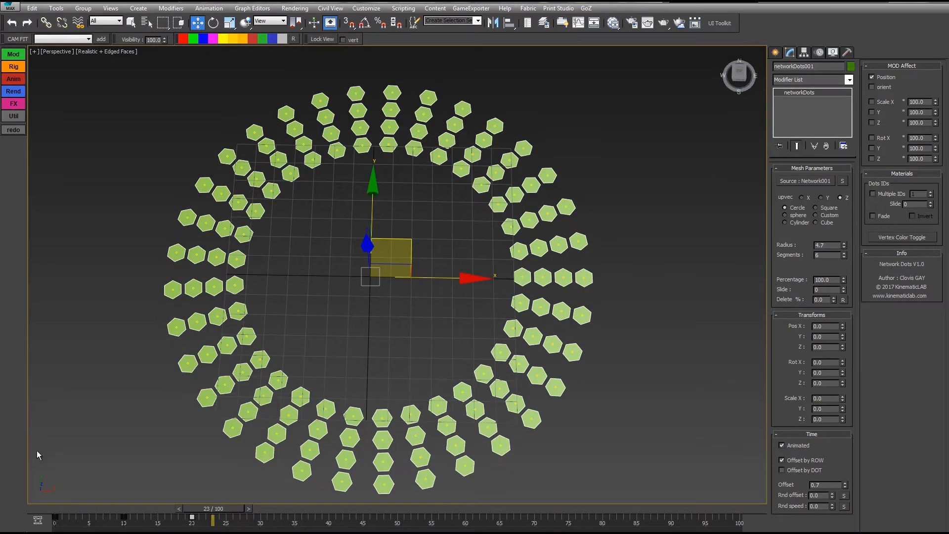
left_click_drag(56, 514, 298, 436)
left_click_drag(164, 508, 50, 519)
key("w")
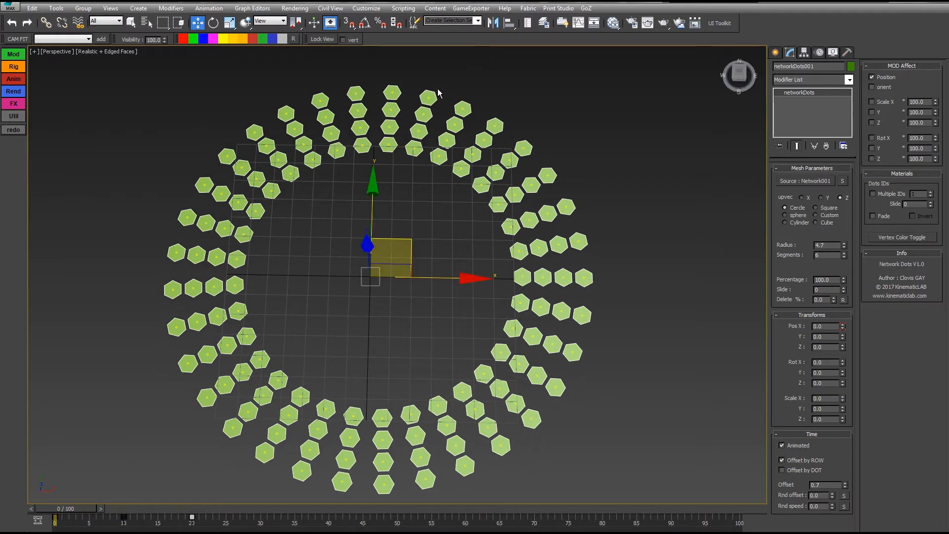
Open the Curve Editor and assign a Noise Float controller to the dots' Xpos_SPN track
left_click(579, 23)
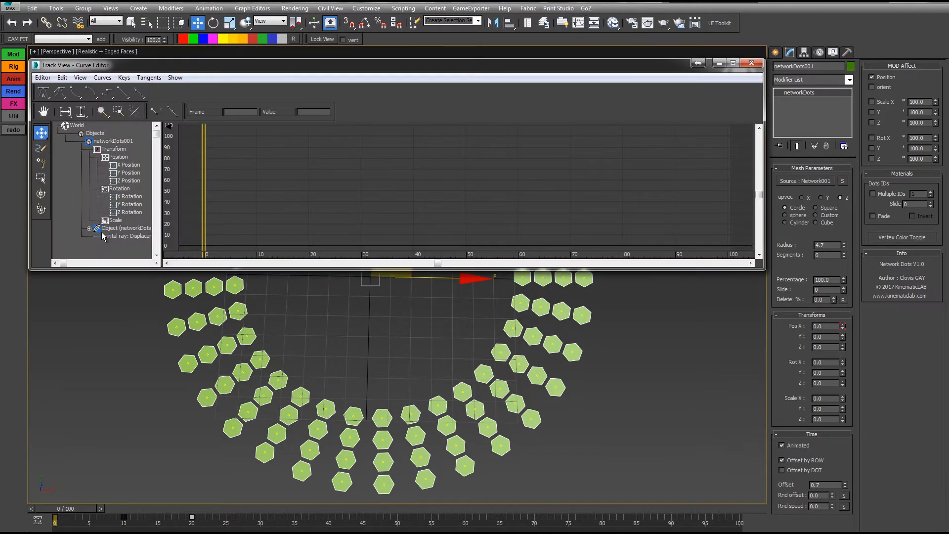
left_click(90, 229)
left_click_drag(79, 234, 63, 108)
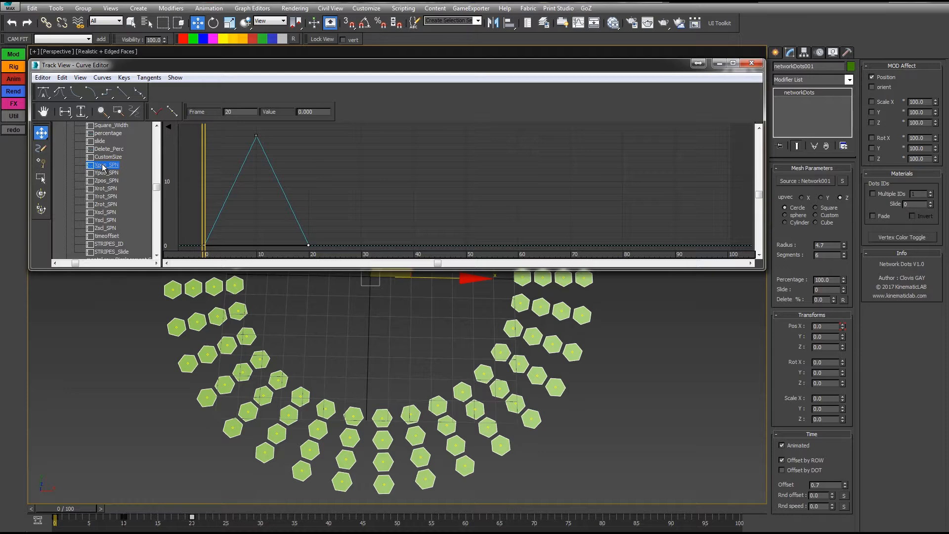
right_click(102, 167)
left_click(128, 180)
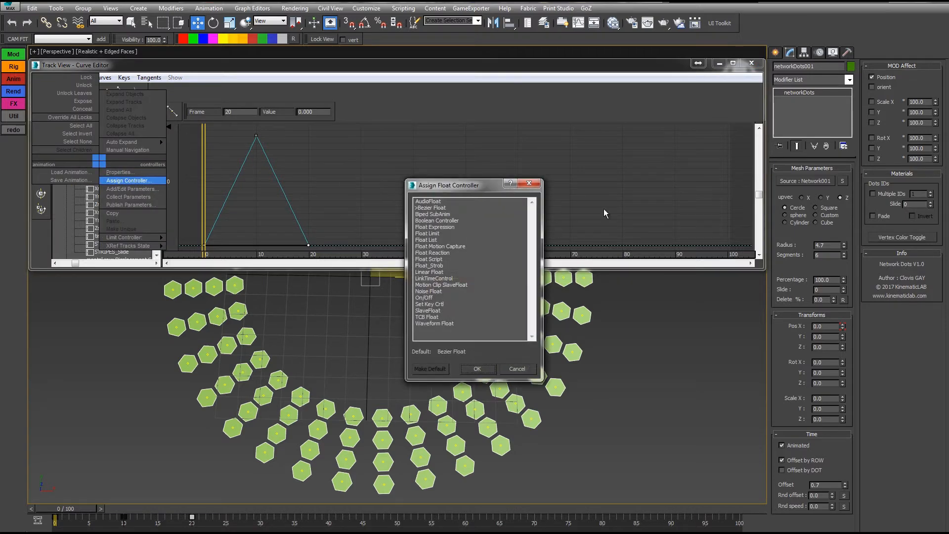
double_click(430, 291)
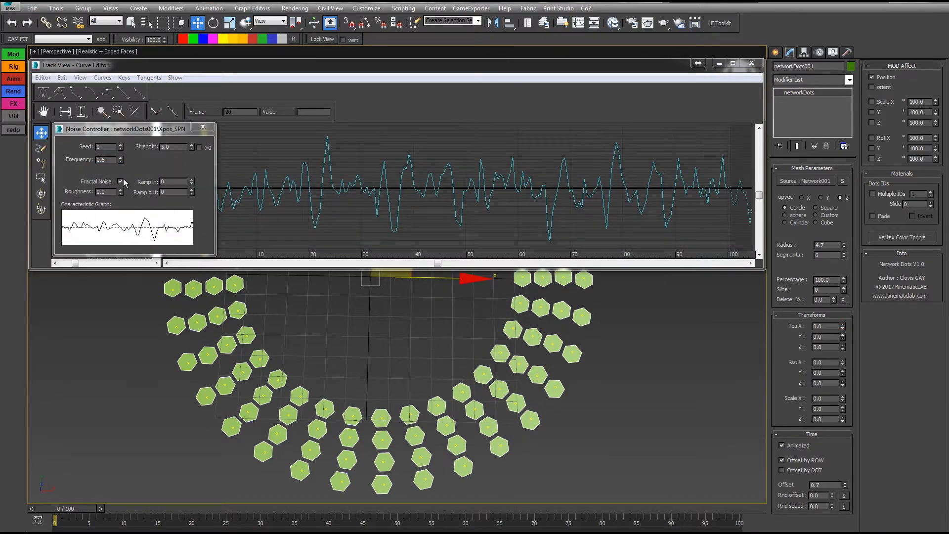
Turn off Fractal Noise, set the noise Frequency to 0.05 and Strength to 436.1, and close the Curve Editor
left_click(120, 182)
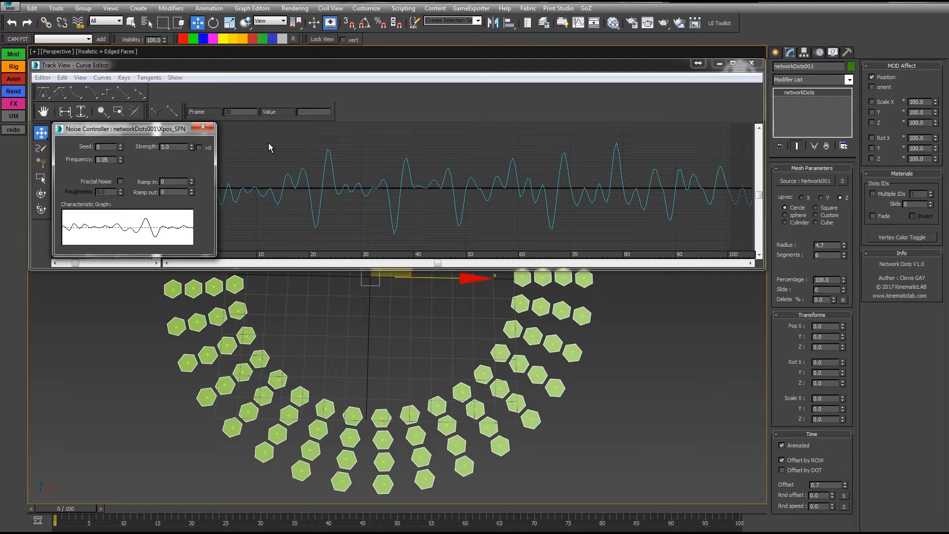
left_click_drag(191, 147, 210, 123)
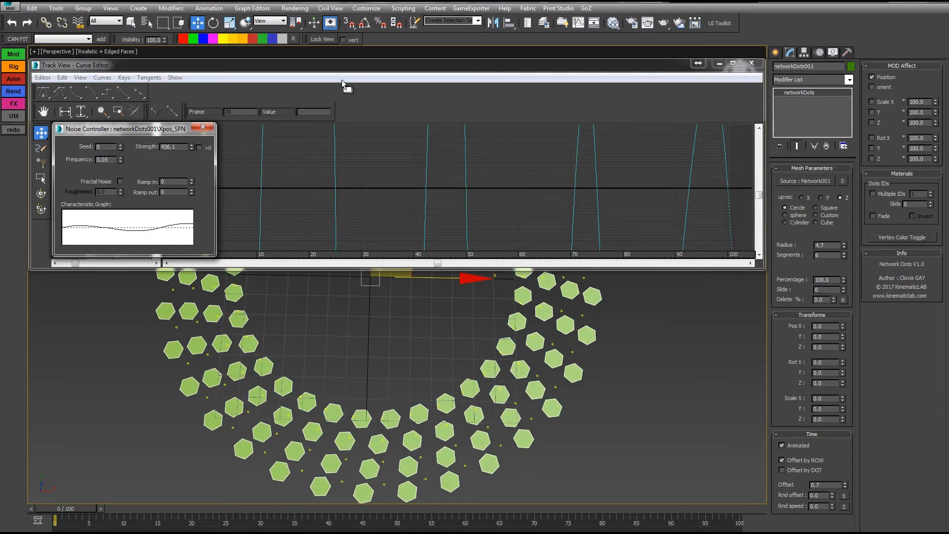
left_click(752, 63)
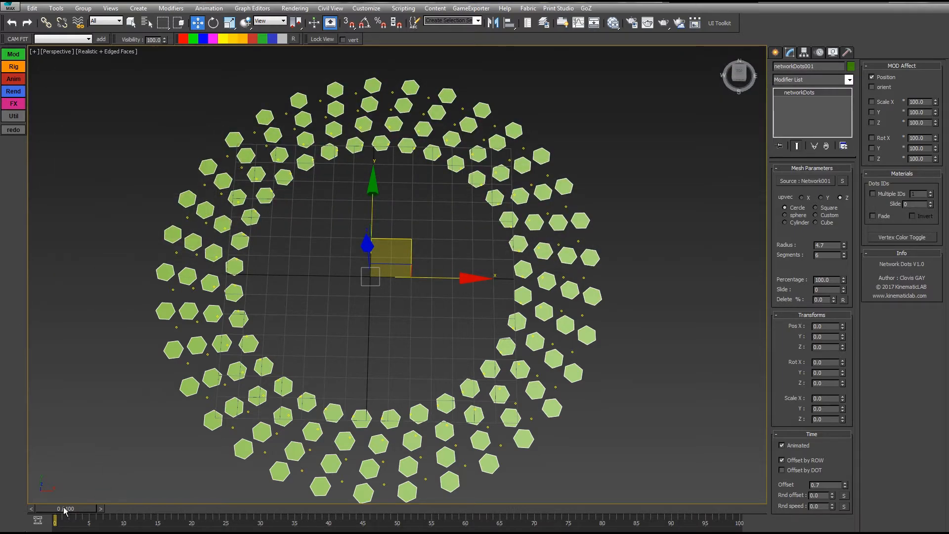
Scrub the noise animation to frame 84, set the time Offset to 2.9 and scrub again to frame 92
left_click_drag(66, 511, 710, 408)
key("w")
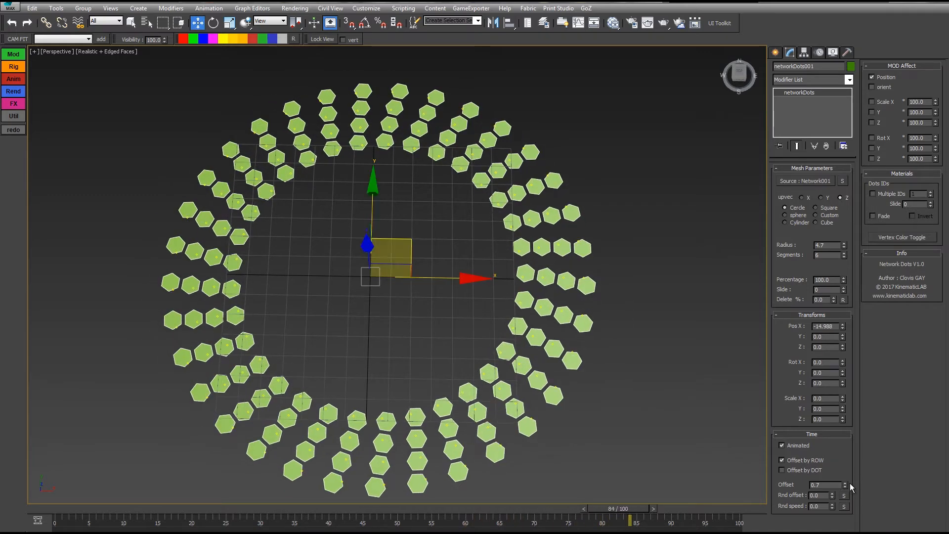
mouse_move(845, 483)
left_mouse_down()
mouse_move(846, 464)
mouse_move(847, 473)
left_mouse_up()
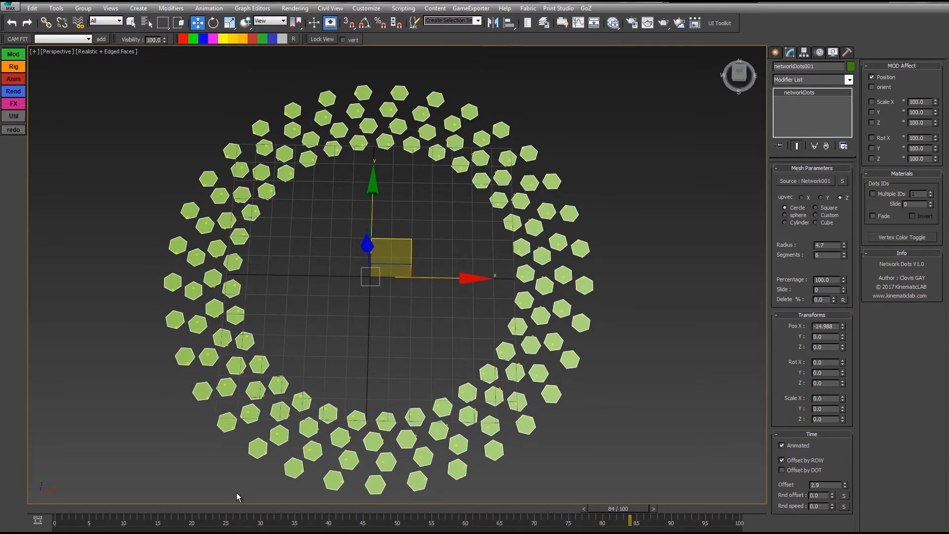
left_click_drag(45, 521, 685, 405)
key("w")
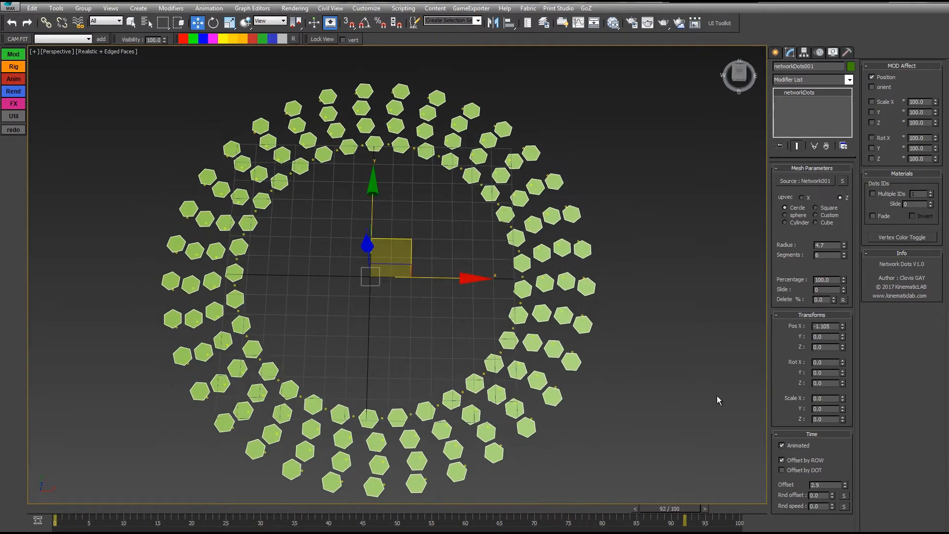
Use Offset by DOT instead of Offset by ROW, scrub the animation to frame 36 and reset the time Offset to 0
left_click(795, 470)
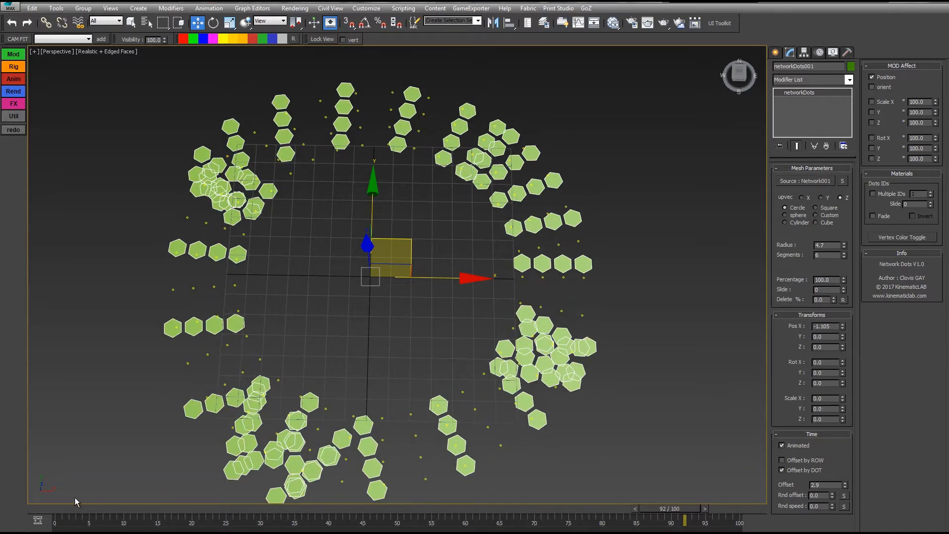
left_click_drag(59, 510, 304, 474)
right_click(849, 487)
right_click(846, 488)
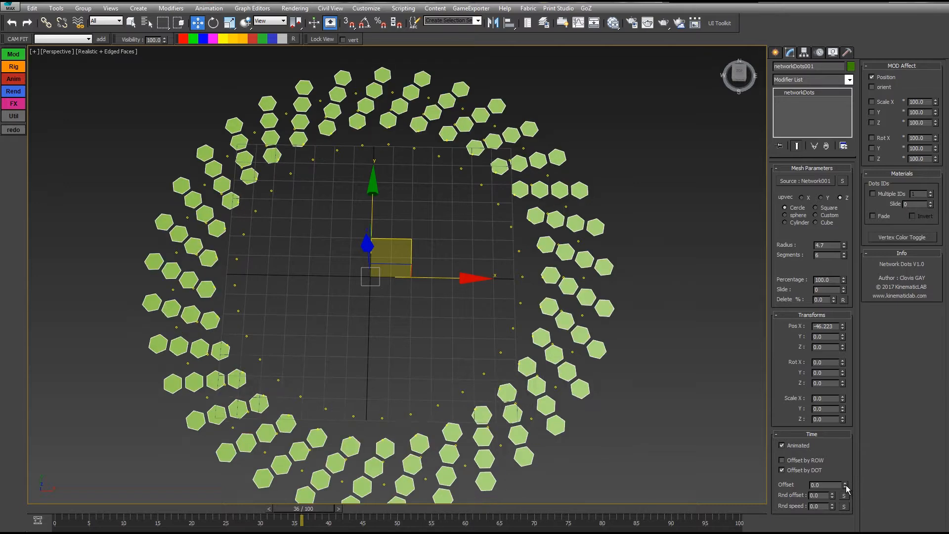
Set the time Offset to 0.63 and scrub the dot-offset animation to frame 92
left_click_drag(846, 484, 848, 453)
left_click_drag(308, 508, 683, 420)
key("w")
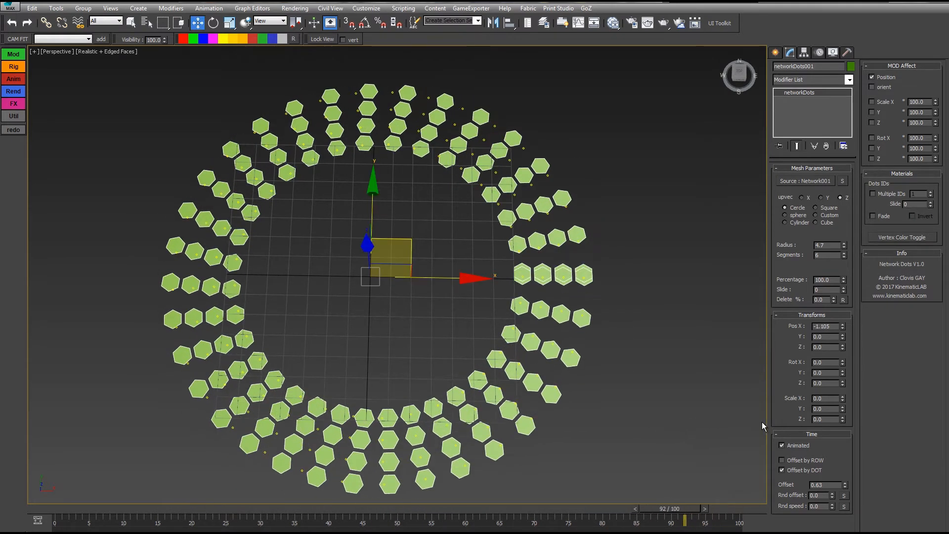
Enable Offset by ROW together with Offset by DOT, scrub to frame 33 and reset the time Offset to 0
left_click(782, 460)
left_click(179, 505)
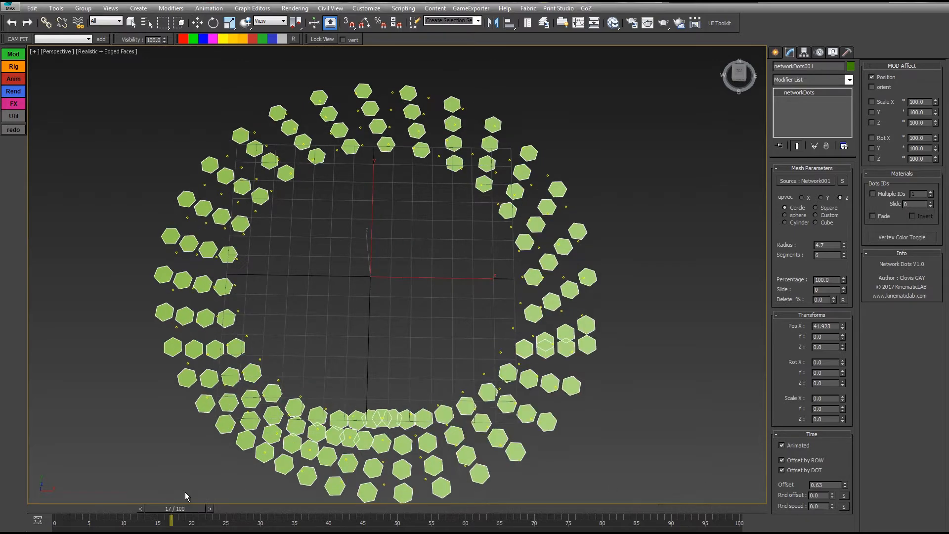
left_click_drag(187, 496, 297, 490)
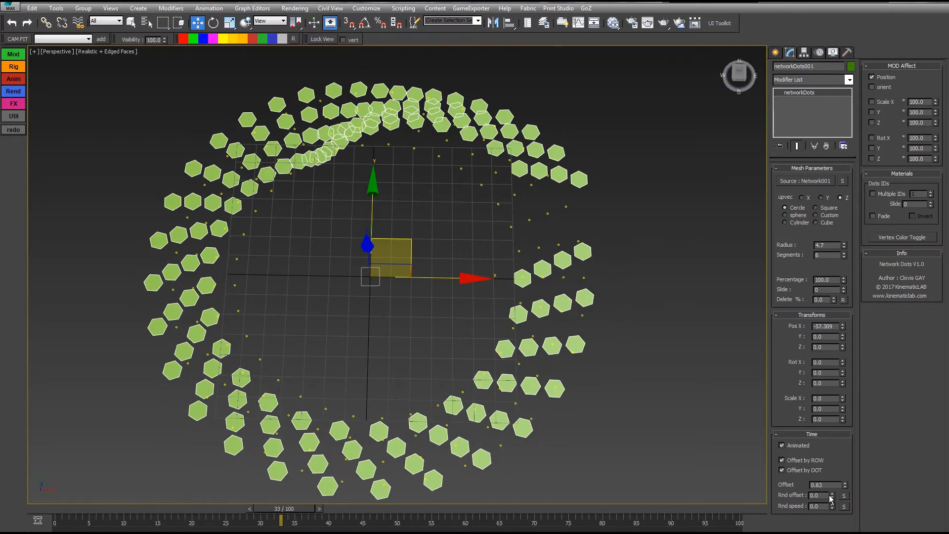
right_click(845, 486)
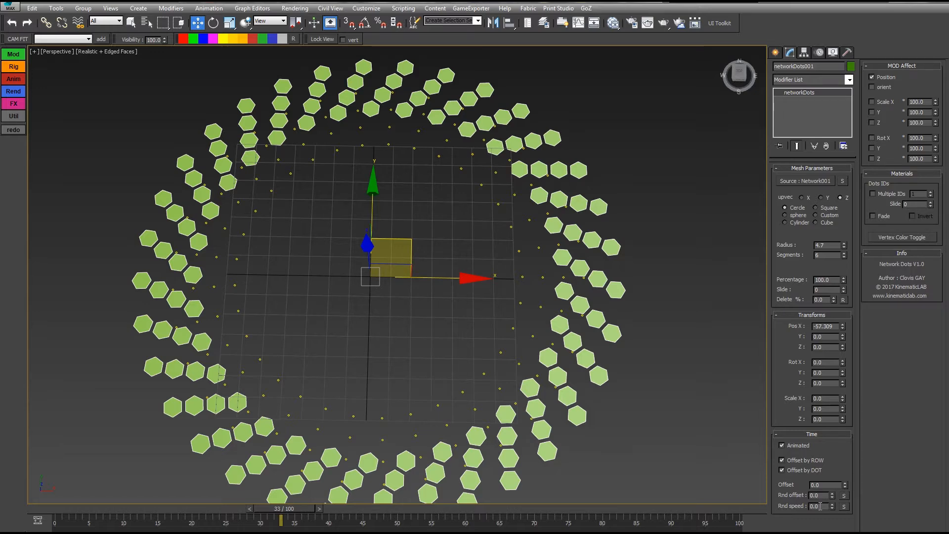
Try random time offsets on the dots, ending with Rnd offset at 2.8, and scrub the animation to frame 40
left_click_drag(93, 504, 117, 512)
left_click_drag(832, 495, 831, 485)
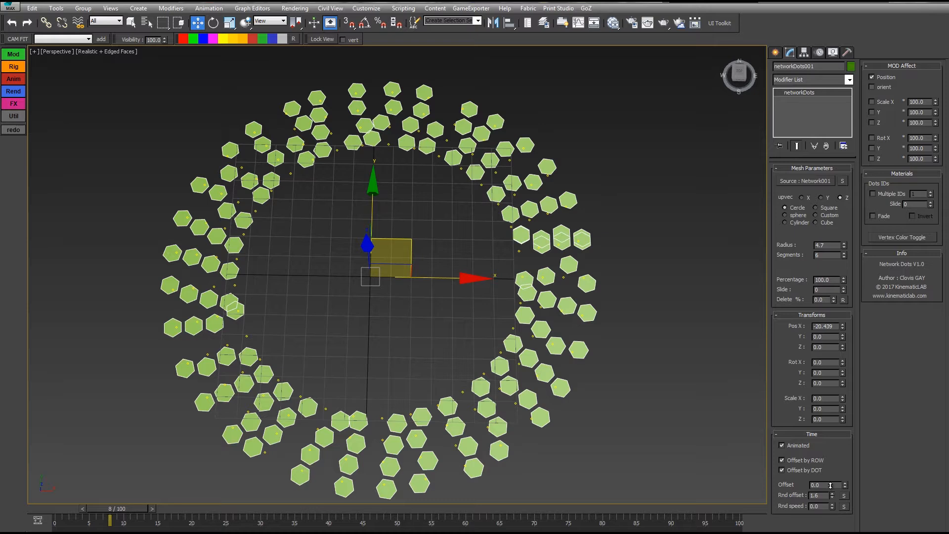
right_click(831, 486)
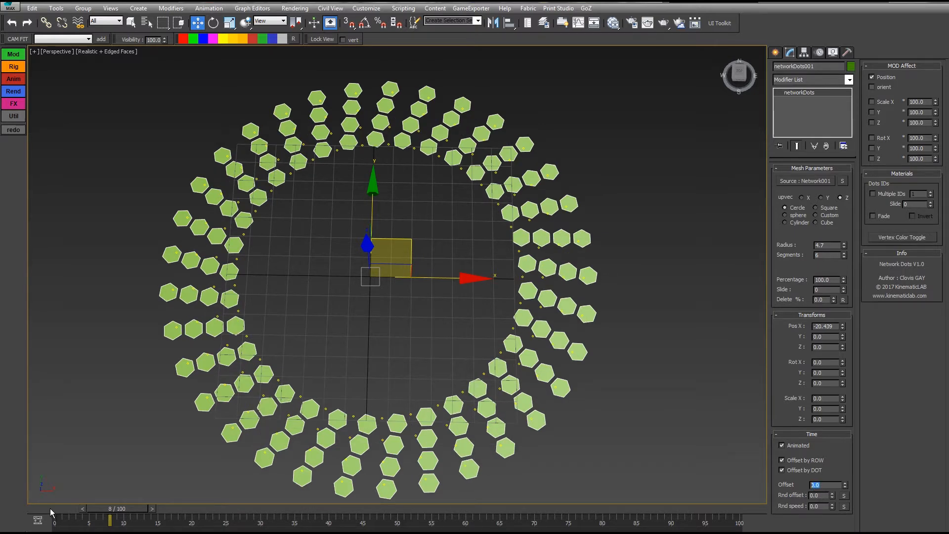
left_click_drag(109, 509, 101, 508)
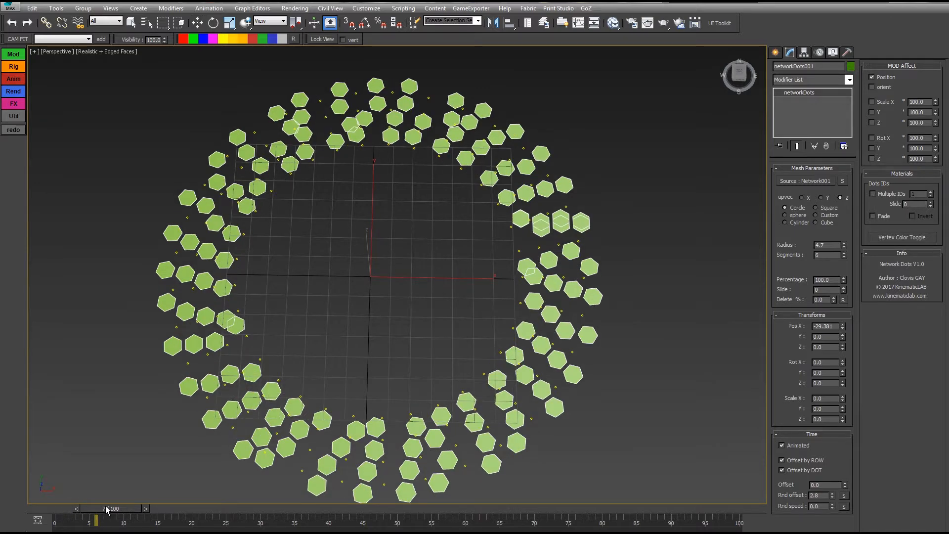
left_click_drag(107, 509, 323, 460)
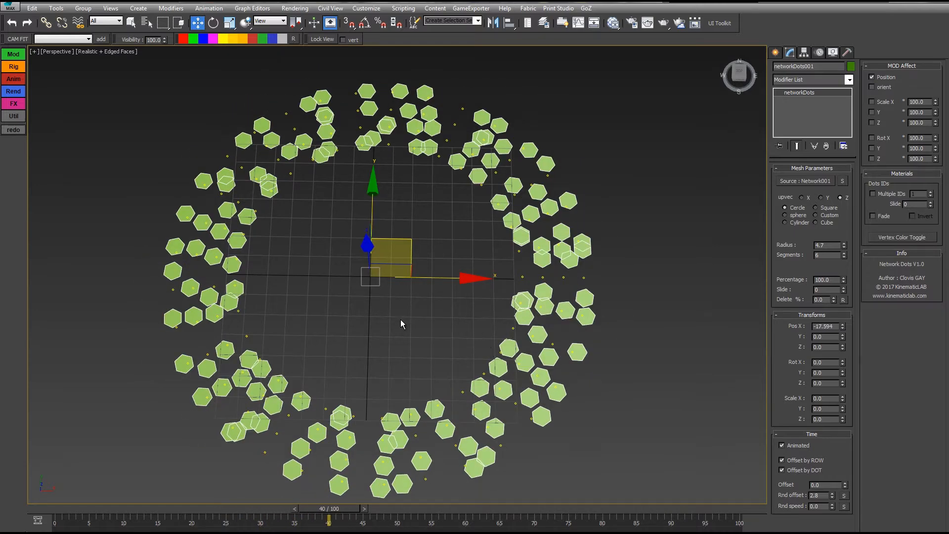
Hide the viewport grid, select the dots object again and scrub the animation to frame 28
scroll(388, 323, "down", 3)
left_click(373, 219)
key("g")
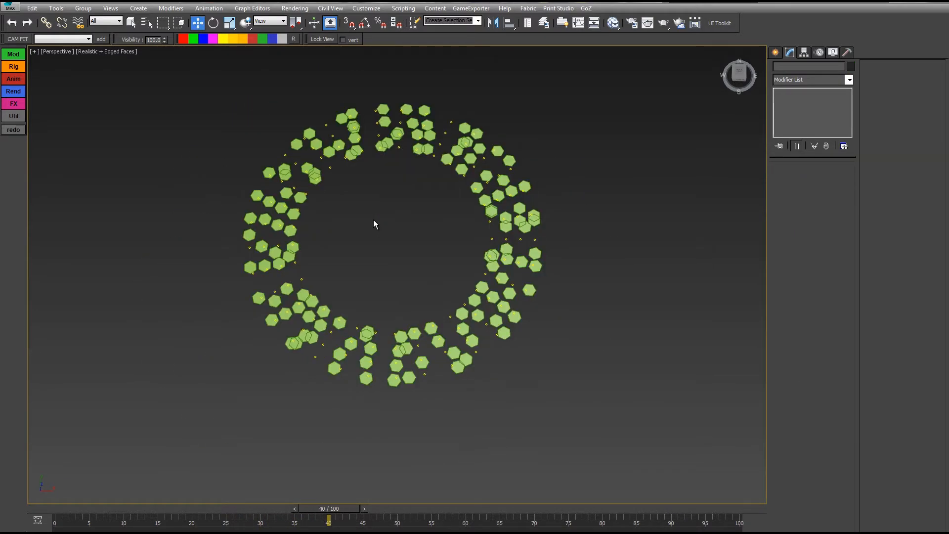
middle_click_drag(405, 226, 413, 257)
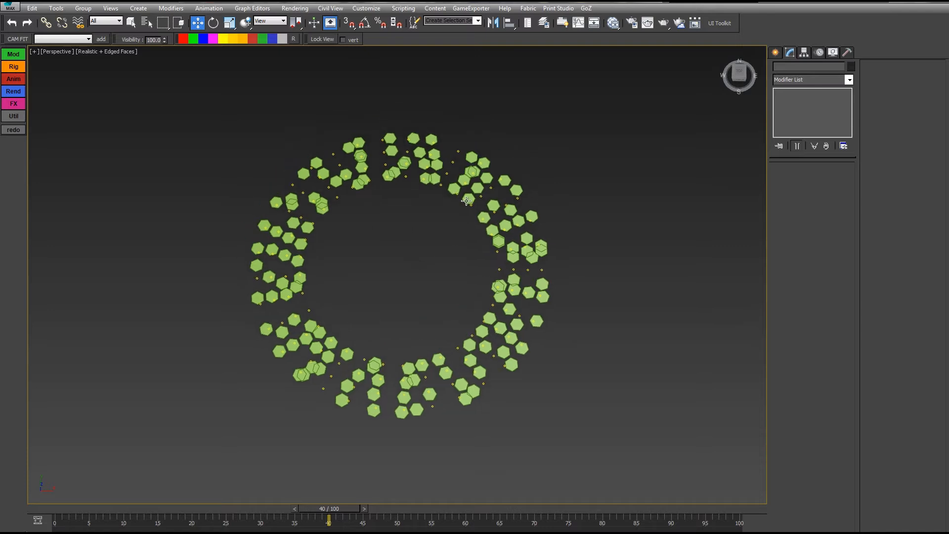
left_click(468, 200)
left_click_drag(56, 509, 247, 509)
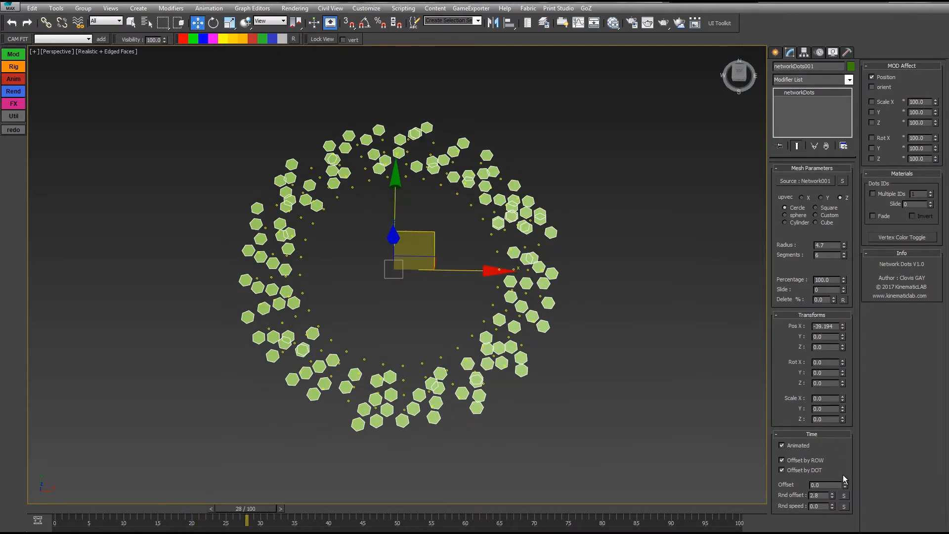
Set Rnd offset to 11.1 and the time Offset to 0.9, and scrub the animation through to frame 99
left_click_drag(834, 500, 668, 477)
left_click_drag(68, 509, 243, 505)
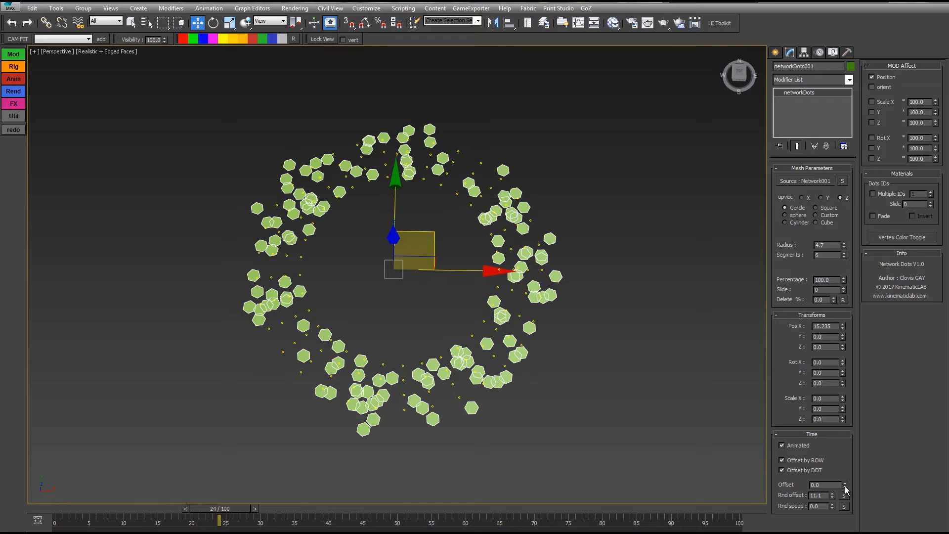
left_click_drag(845, 487, 845, 481)
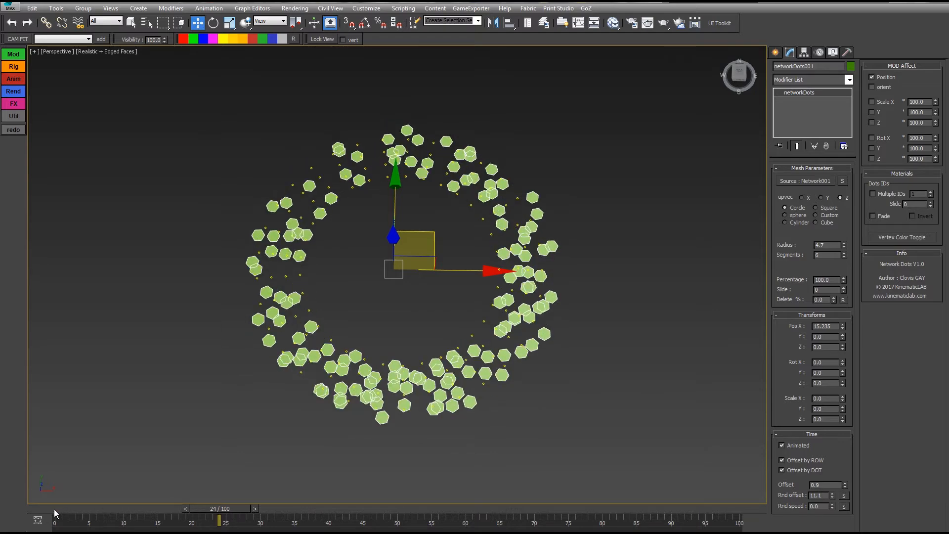
left_click_drag(55, 514, 732, 454)
key("w")
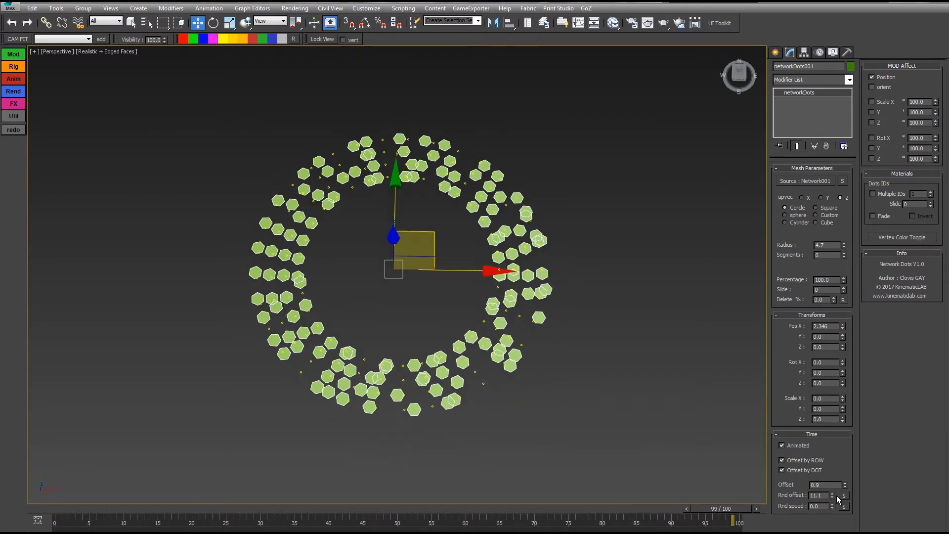
Reset Rnd offset and the time Offset to 0 and scrub the animation to frame 9
right_click(832, 496)
left_click(112, 510)
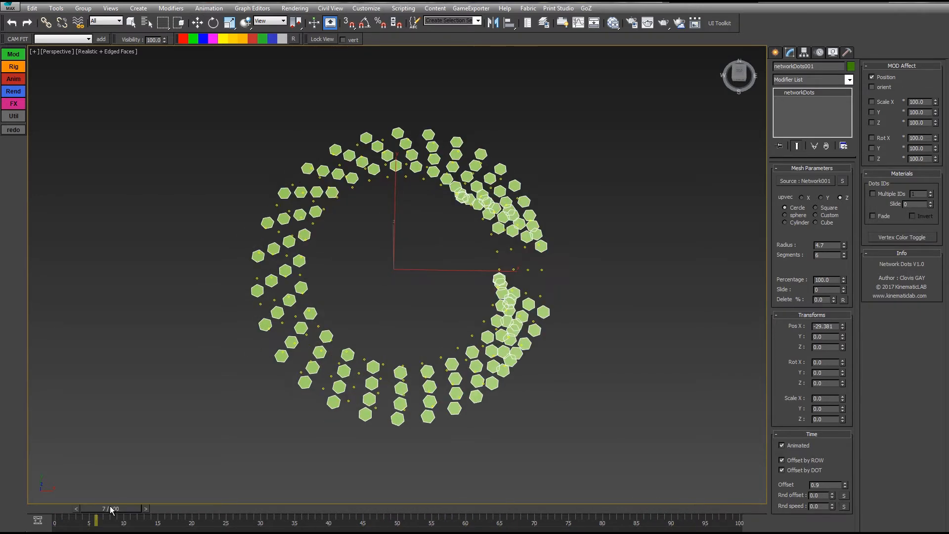
left_click_drag(112, 510, 125, 510)
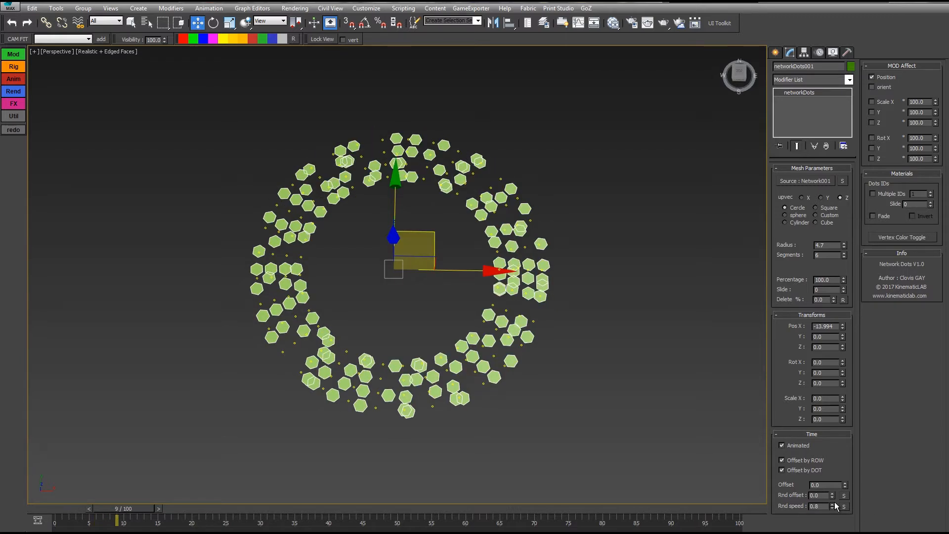
Set Rnd speed to 1.0 and scrub the animation forward to frame 79 and back to frame 50
left_click(833, 503)
left_click(833, 503)
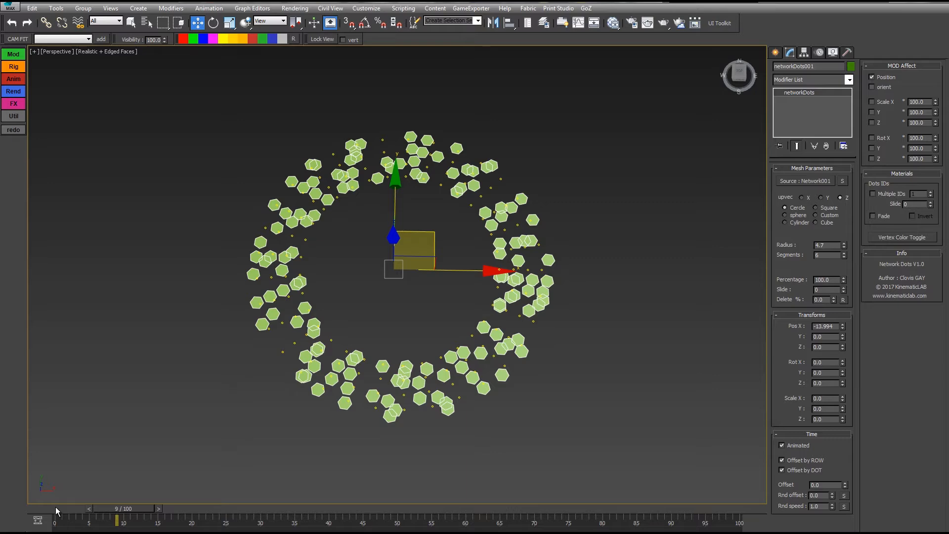
left_click_drag(55, 507, 549, 527)
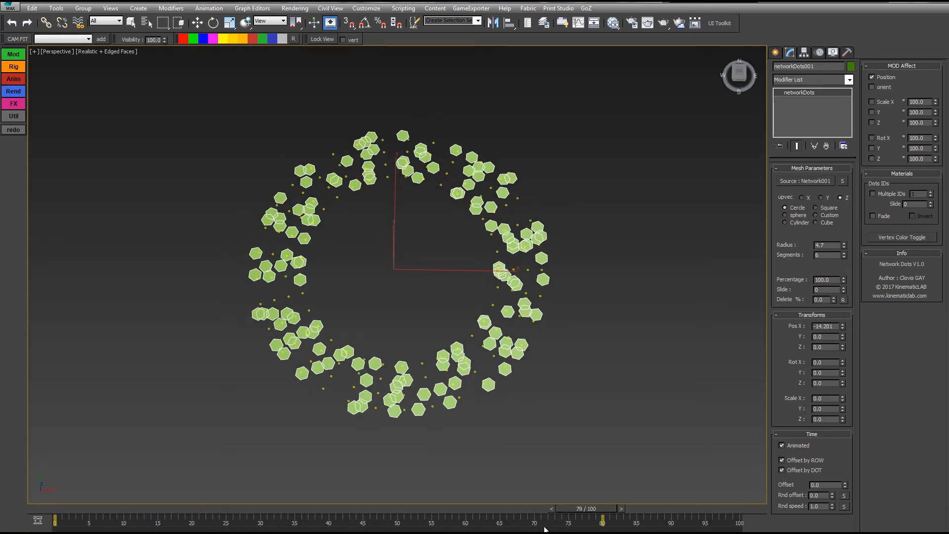
left_click_drag(545, 527, 461, 527)
key("w")
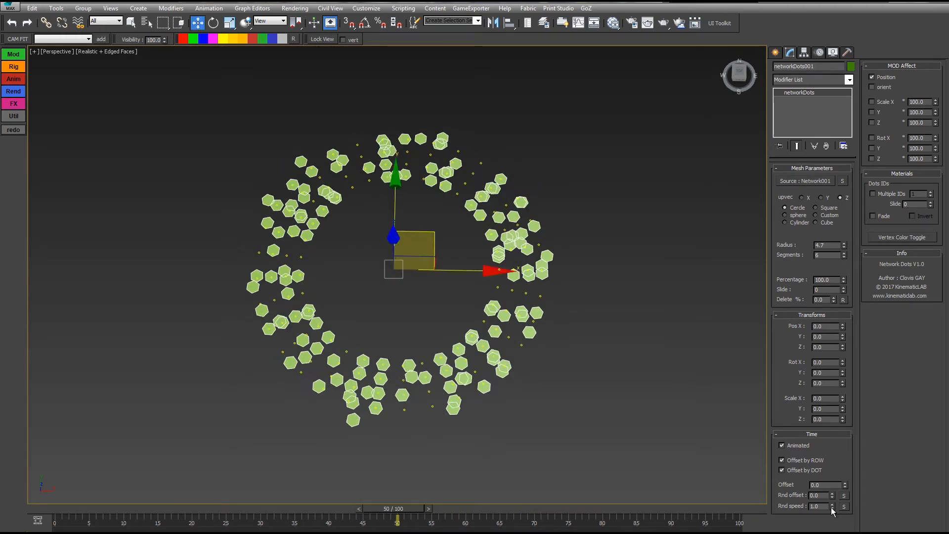
Set Rnd speed to 0.97 and Rnd offset to 19.9, scrubbing the animation to frame 45 and to frame 20
right_click(832, 508)
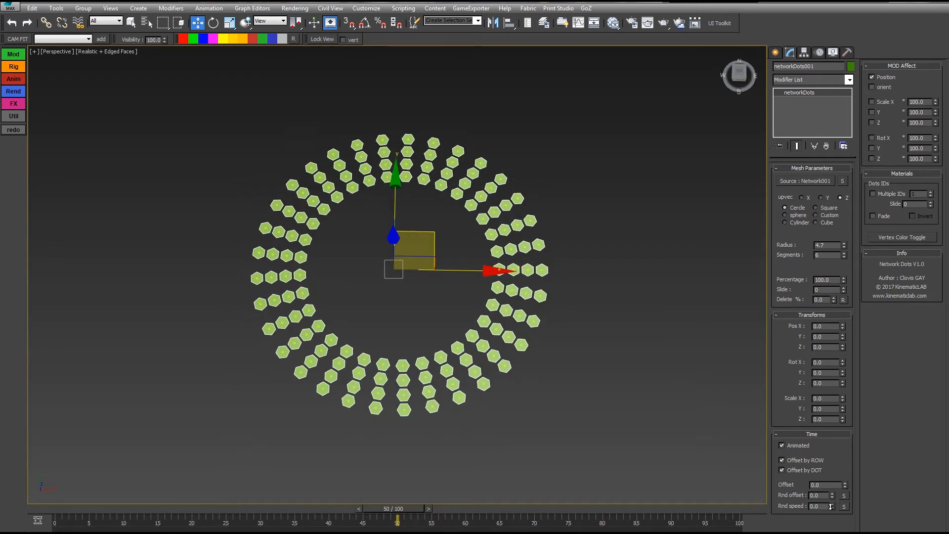
left_click_drag(832, 505, 837, 481)
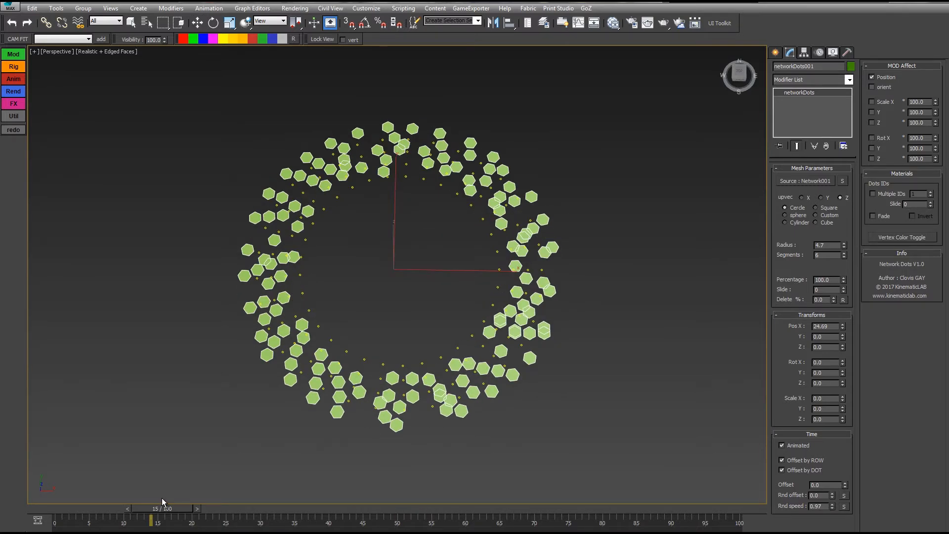
left_click_drag(164, 499, 363, 459)
key("w")
left_click_drag(833, 496, 822, 491)
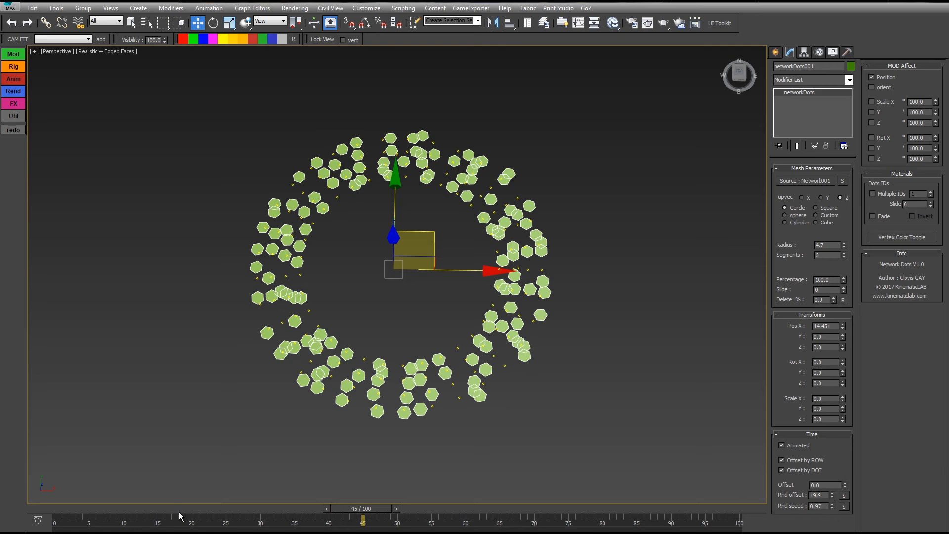
left_click_drag(54, 511, 194, 492)
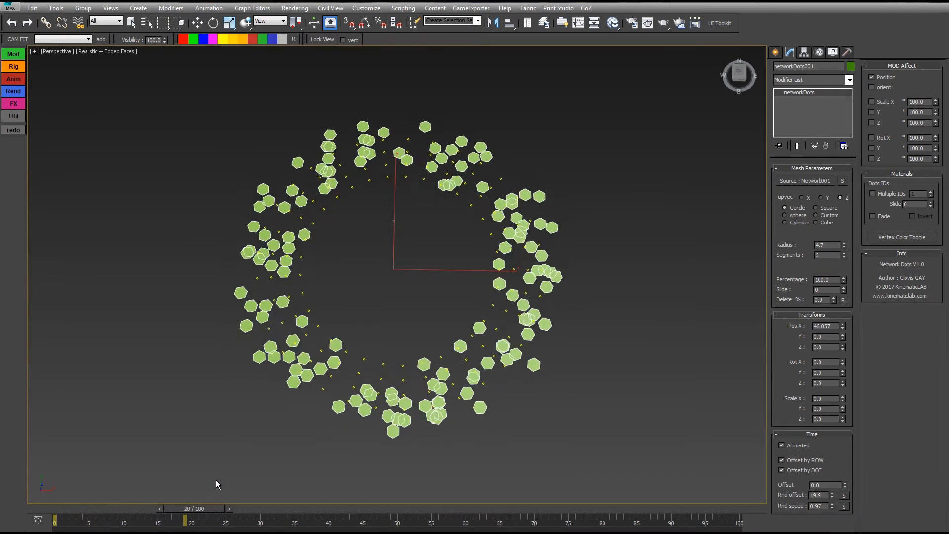
Select the dots' source network and set its CountY to 8, Width to 120.8 and length to 44.2
left_click(843, 181)
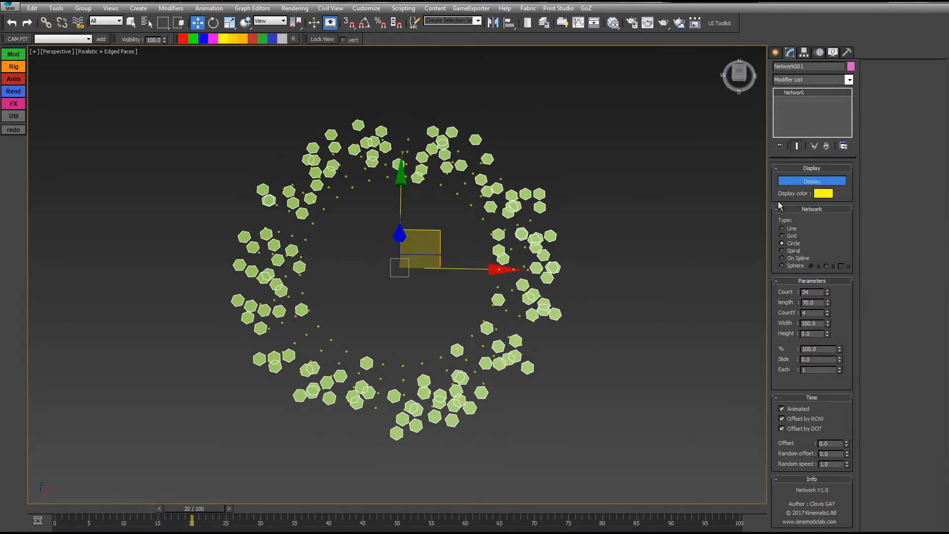
left_click(828, 311)
left_click(828, 311)
left_click(828, 312)
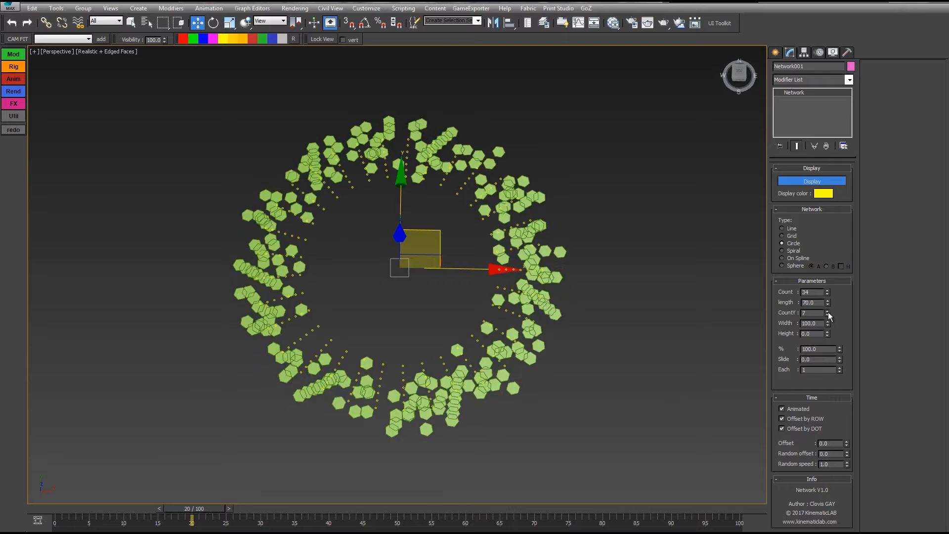
left_click(828, 312)
left_click_drag(827, 325, 820, 219)
left_click_drag(828, 303, 811, 431)
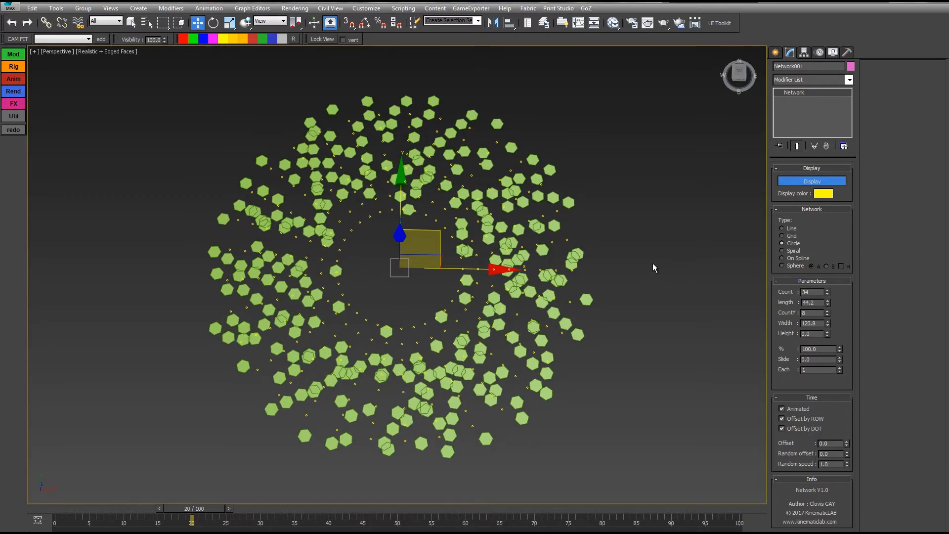
Set the dots' Radius to 3.6 and turn off the source network's display
left_click(550, 223)
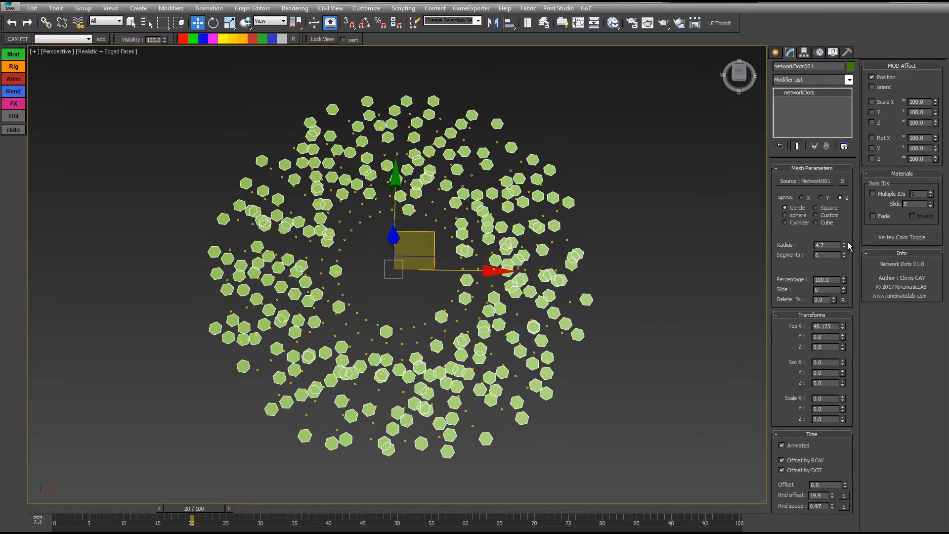
mouse_move(843, 245)
left_mouse_down()
mouse_move(843, 262)
mouse_move(844, 249)
left_mouse_up()
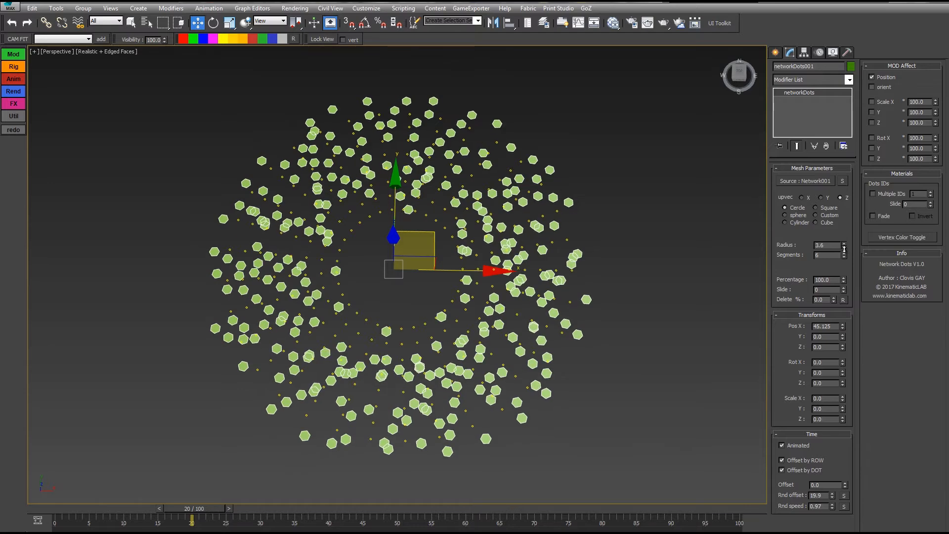
left_click(842, 181)
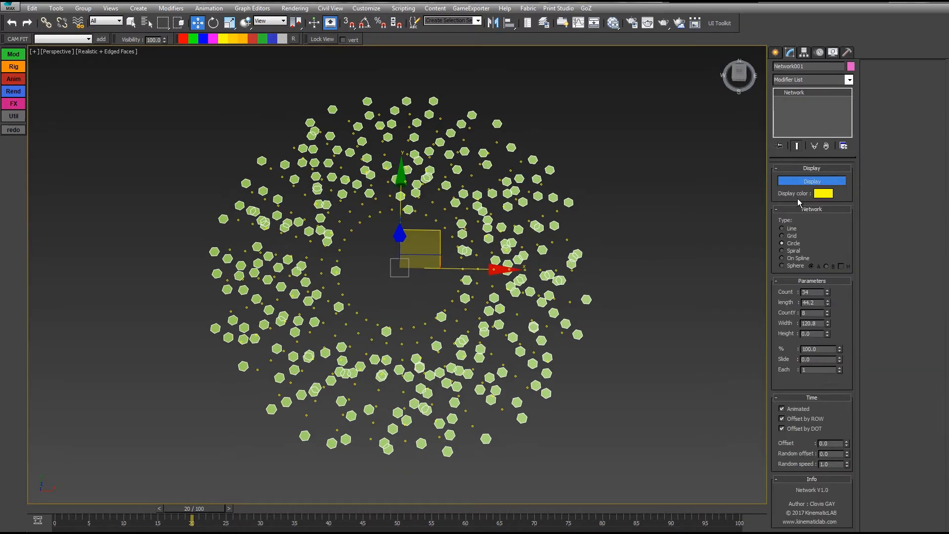
left_click(806, 183)
Select the dots, reset Rnd offset and Rnd speed to 0, and scrub the animation before and after the reset
left_click(525, 200)
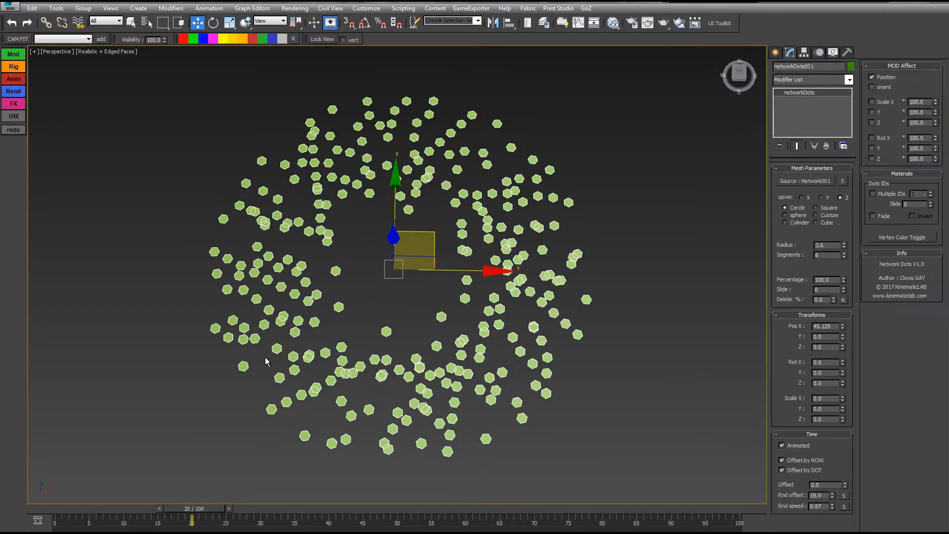
left_click_drag(55, 512, 201, 507)
right_click(832, 509)
right_click(832, 496)
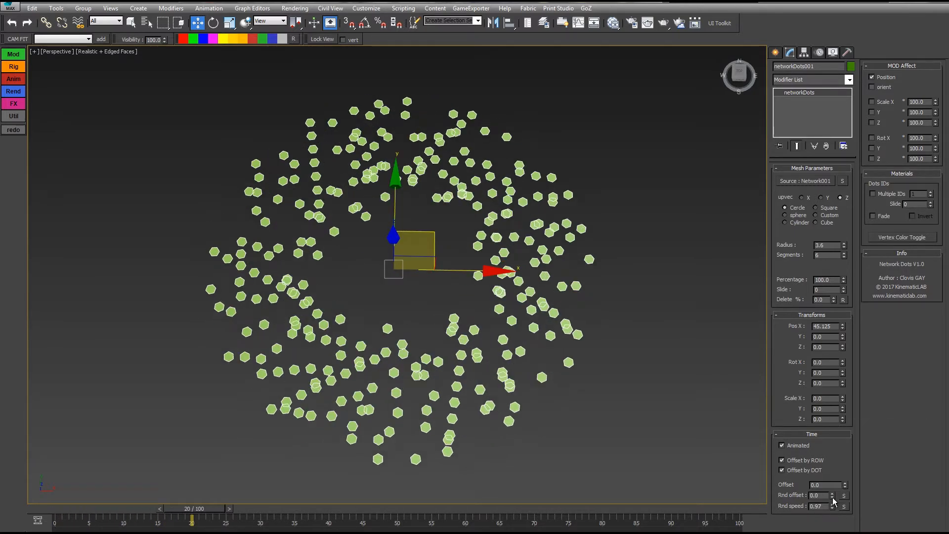
right_click(832, 506)
left_click_drag(66, 515, 205, 510)
Set the time Offset to 1.4, scrub to frame 46, and set Rnd offset to 2.7 and Rnd speed to 1.4
left_click_drag(845, 486, 845, 478)
left_click_drag(62, 508, 394, 481)
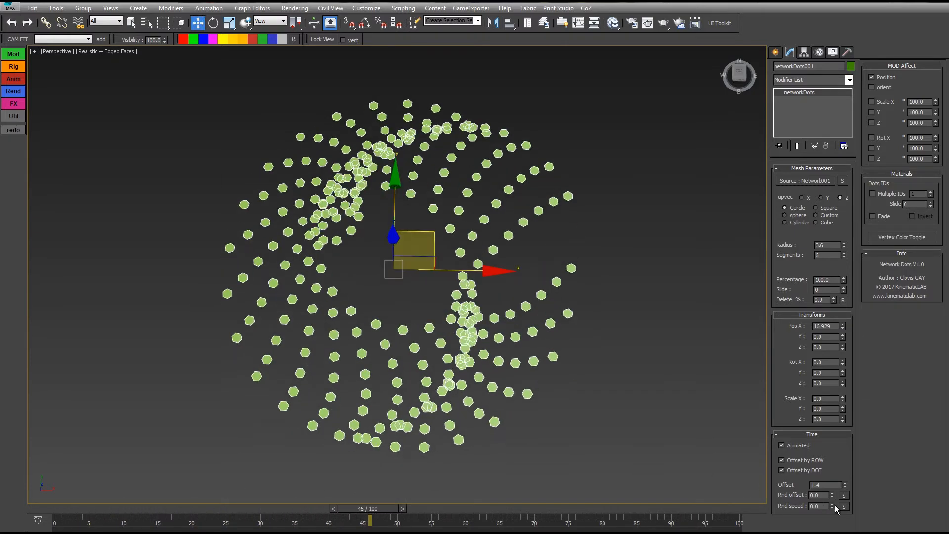
left_click_drag(832, 496, 832, 489)
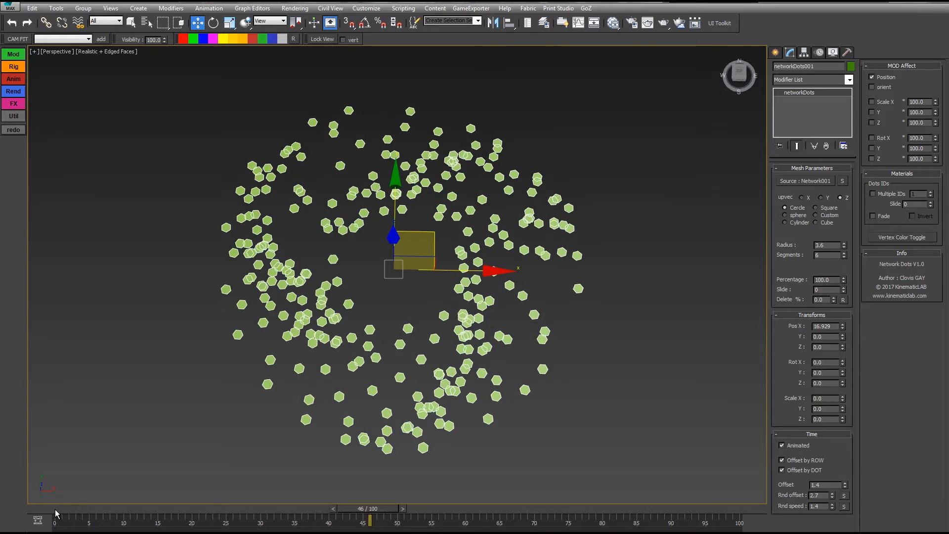
Scrub to frame 25, reseed the dots' Rnd offset and Rnd speed, and scrub back to frame 6
left_click_drag(56, 513, 225, 501)
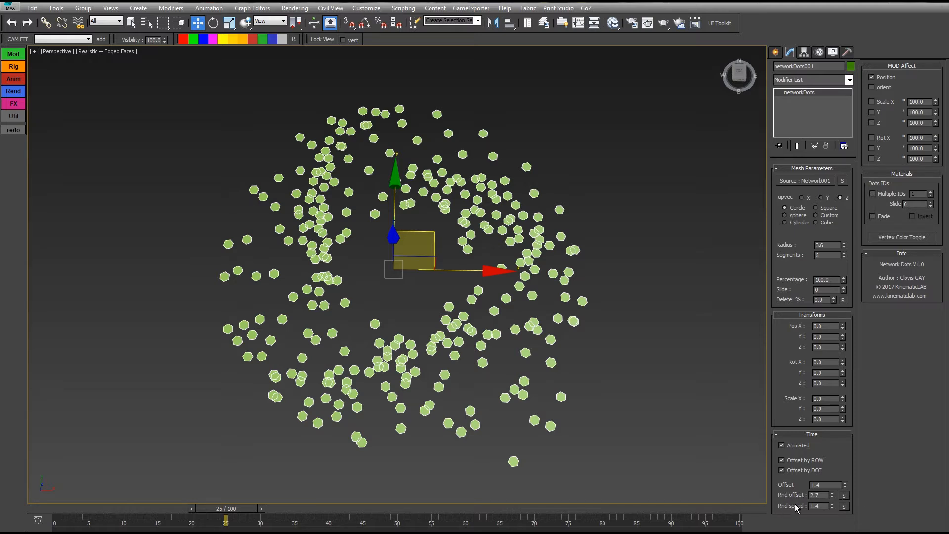
left_click(844, 495)
middle_click_drag(718, 400, 701, 399)
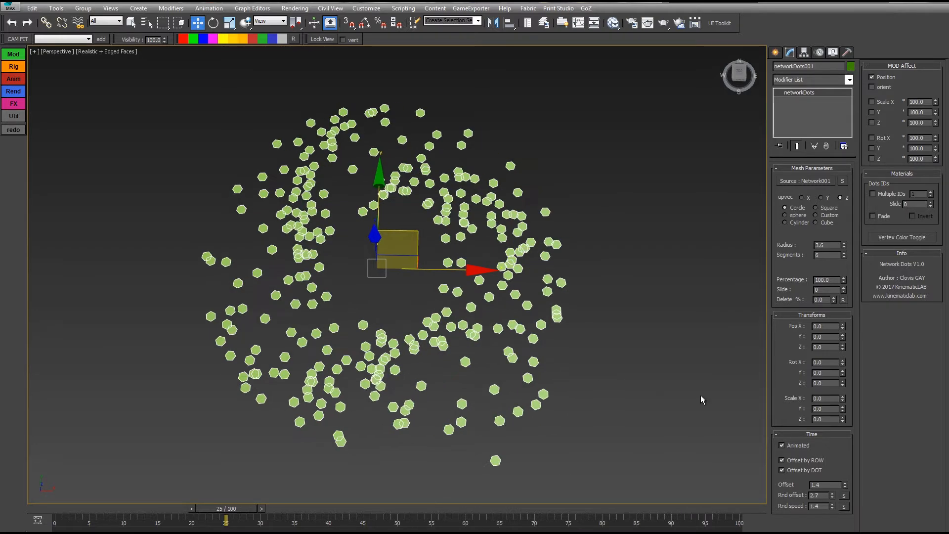
left_click(844, 507)
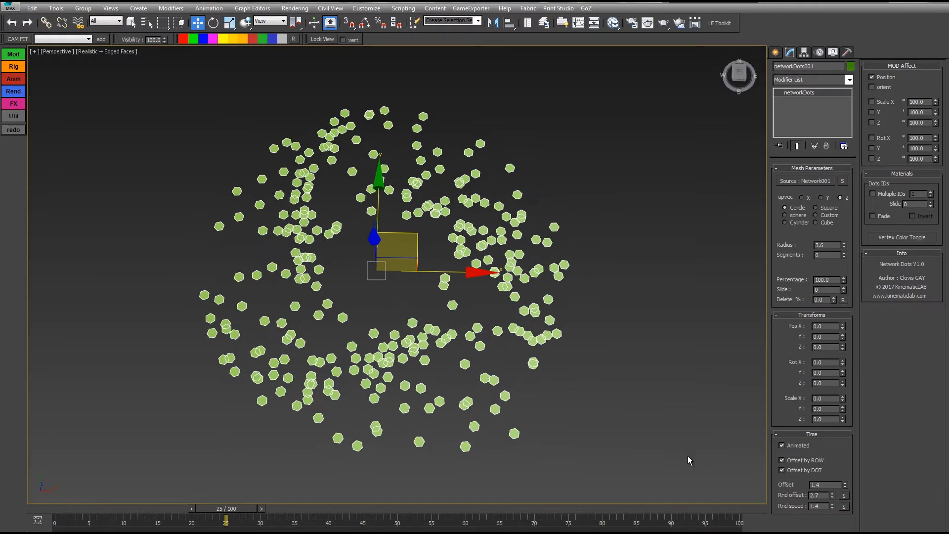
left_click(844, 507)
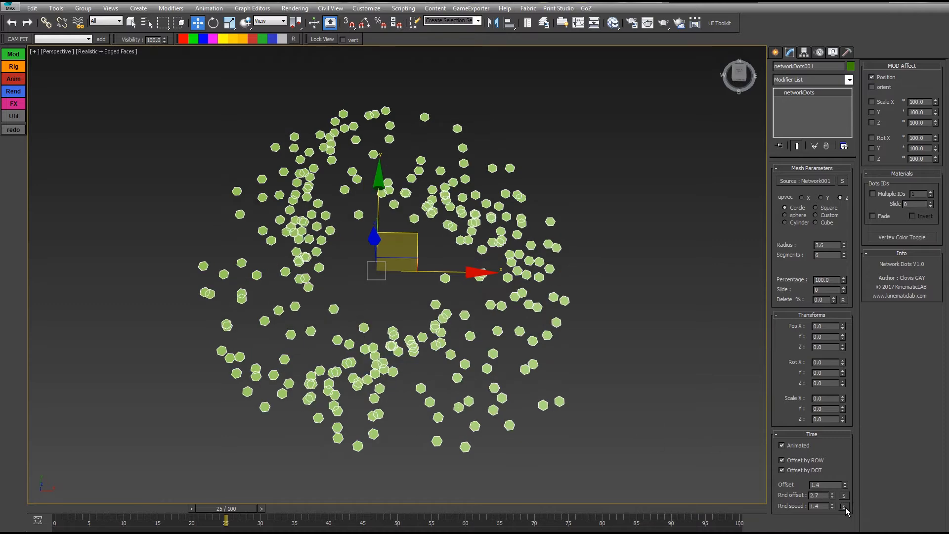
left_click_drag(221, 506, 113, 511)
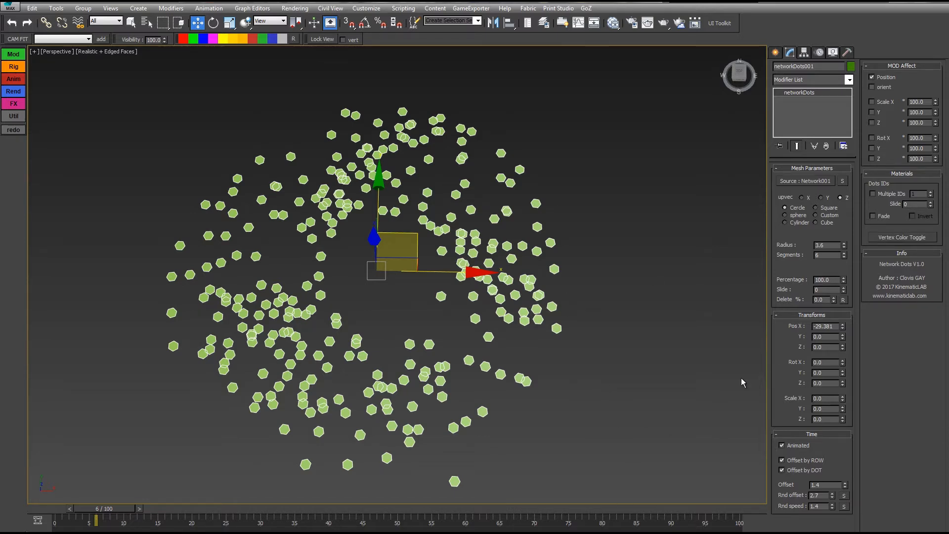
Turn on the source network's display, reselect the dots, and scrub to frame 14 to compare them with their source points
left_click(841, 181)
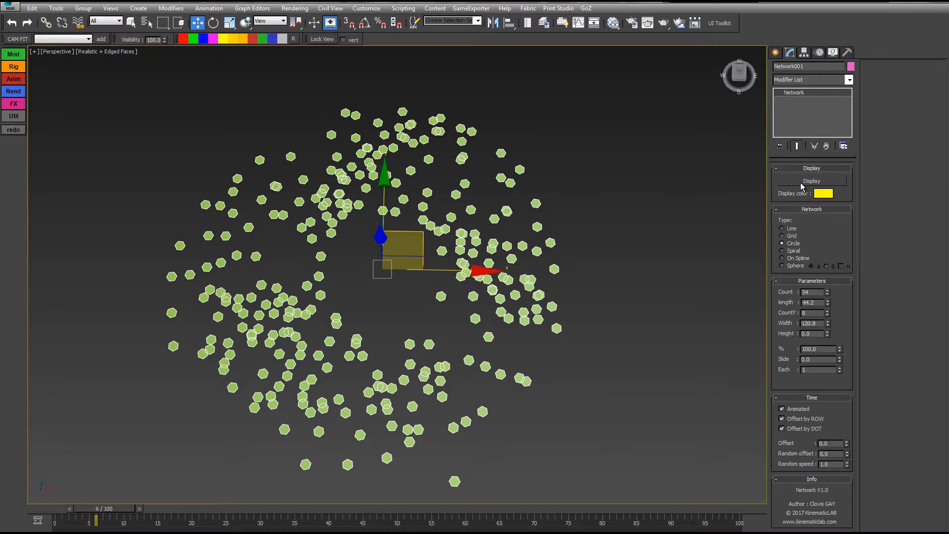
left_click(802, 182)
left_click(345, 213)
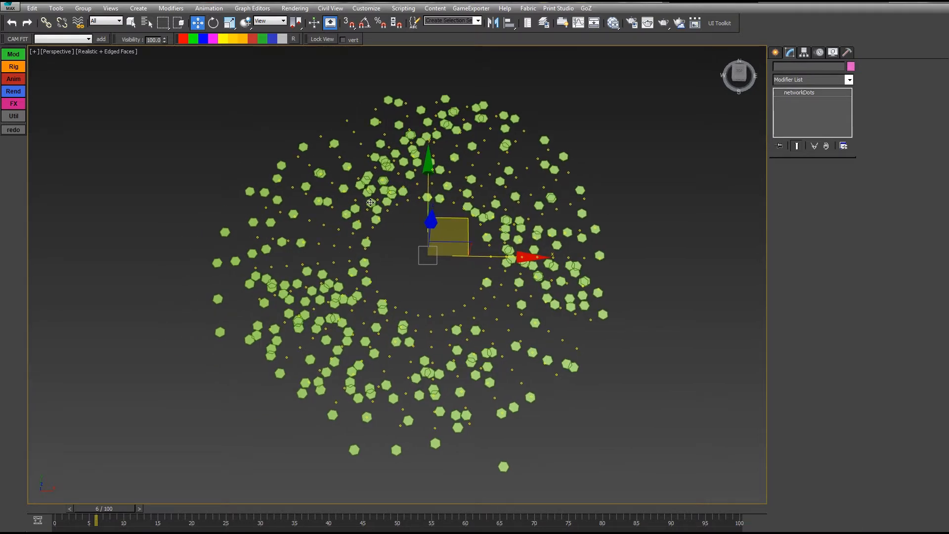
left_click_drag(77, 509, 151, 520)
key("w")
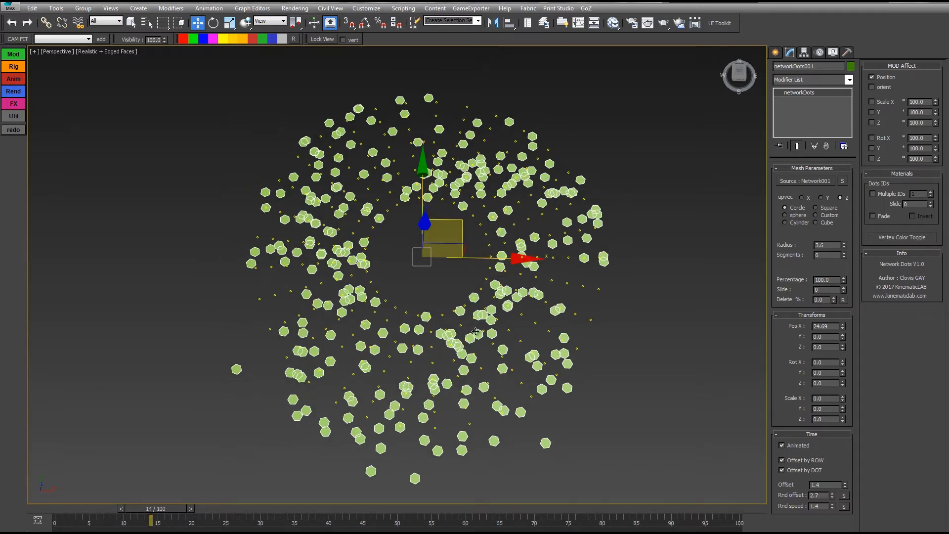
middle_click_drag(470, 289, 460, 306)
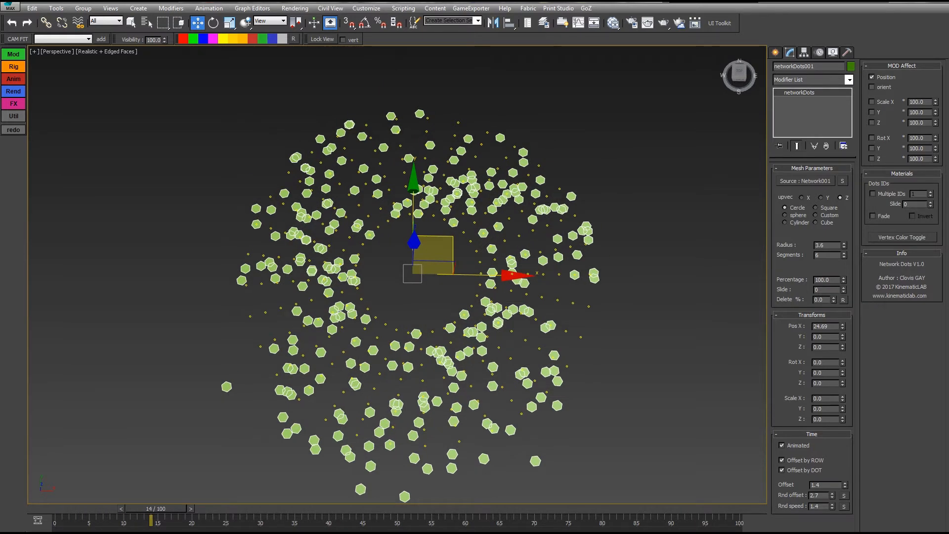
Reset the dots' Rnd offset, Rnd speed and Offset to 0 and return the animation to frame 0
right_click(831, 495)
right_click(832, 505)
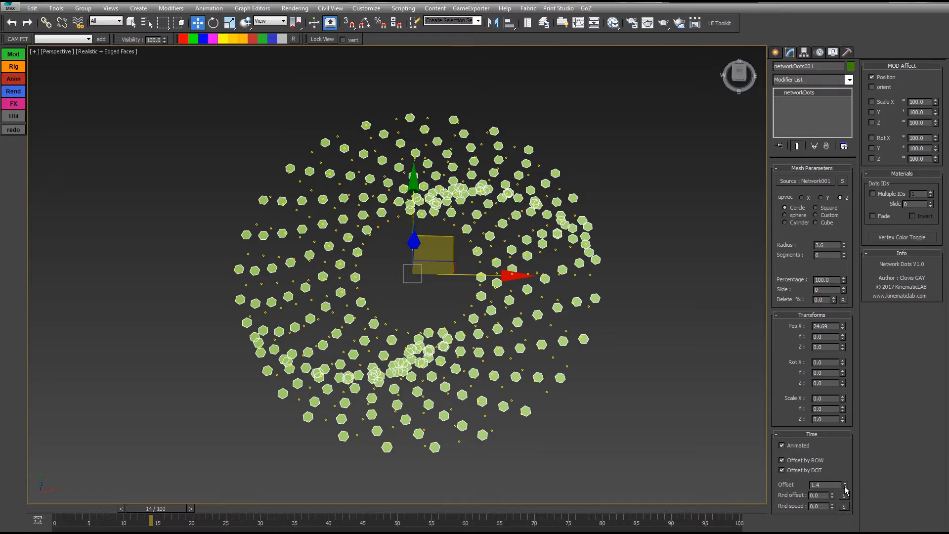
right_click(845, 487)
left_click_drag(135, 510, 45, 519)
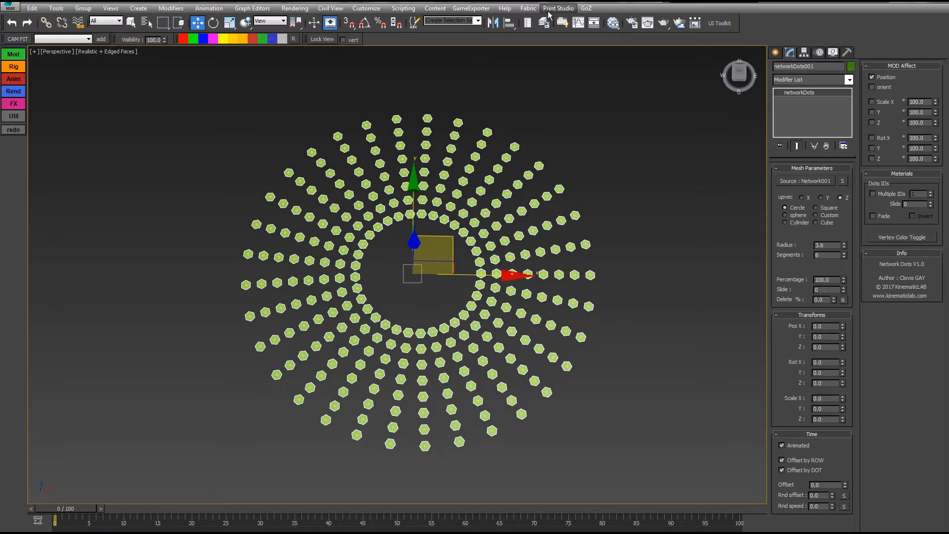
Replace the noise on the dots' Xpos_SPN track with a Bezier Float controller in the Curve Editor
left_click(578, 22)
left_click(89, 228)
left_click_drag(86, 222, 85, 148)
right_click(127, 216)
left_click(156, 231)
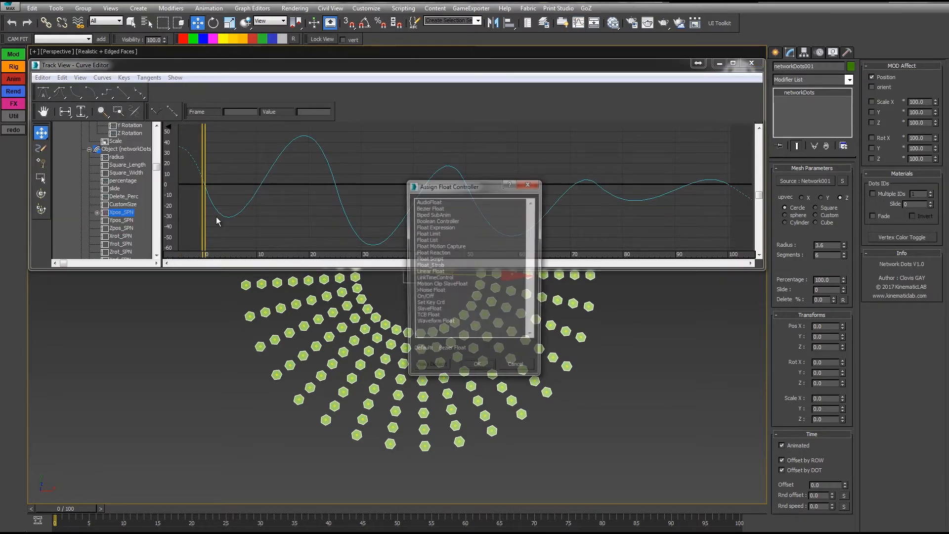
double_click(432, 208)
left_click(752, 63)
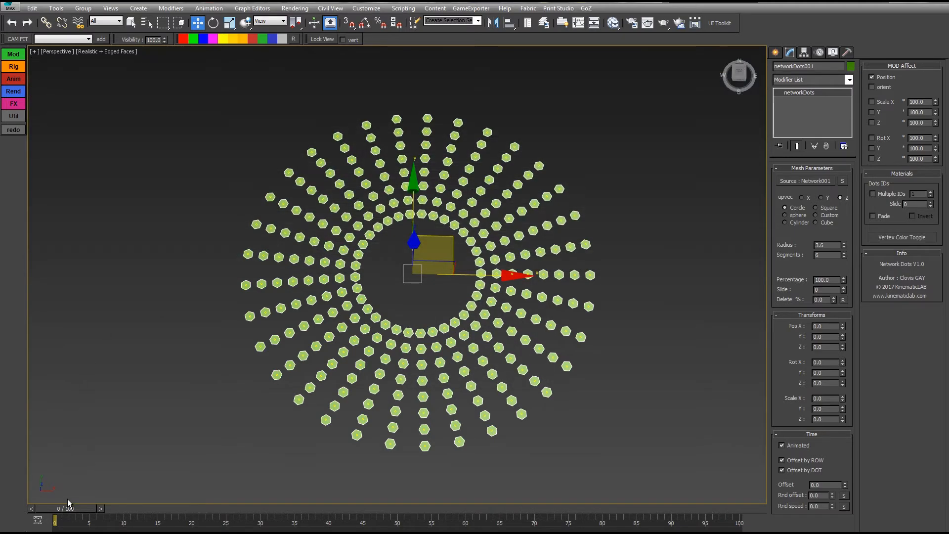
mouse_move(63, 511)
left_mouse_down()
mouse_move(521, 512)
mouse_move(63, 511)
left_mouse_up()
Select the dots' source network and try out its % value
left_click(843, 181)
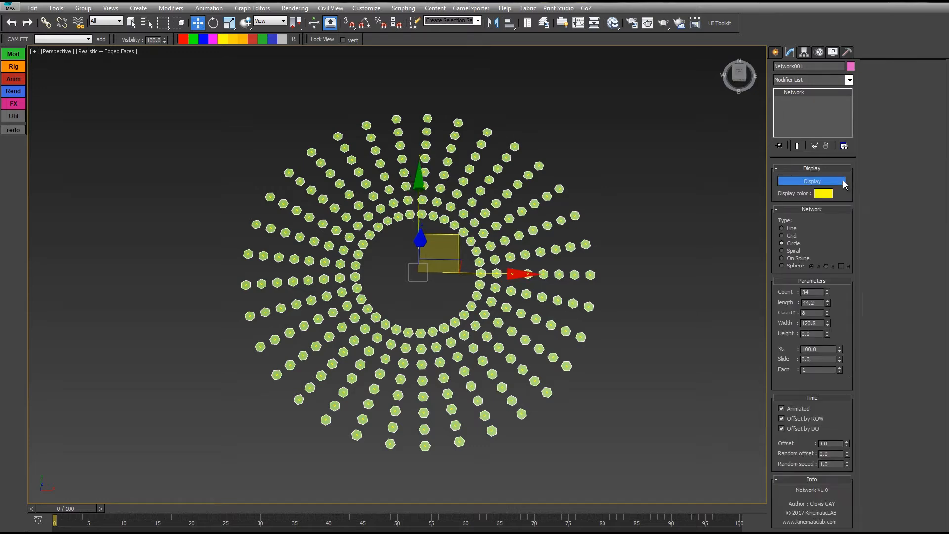
scroll(645, 271, "up", 4)
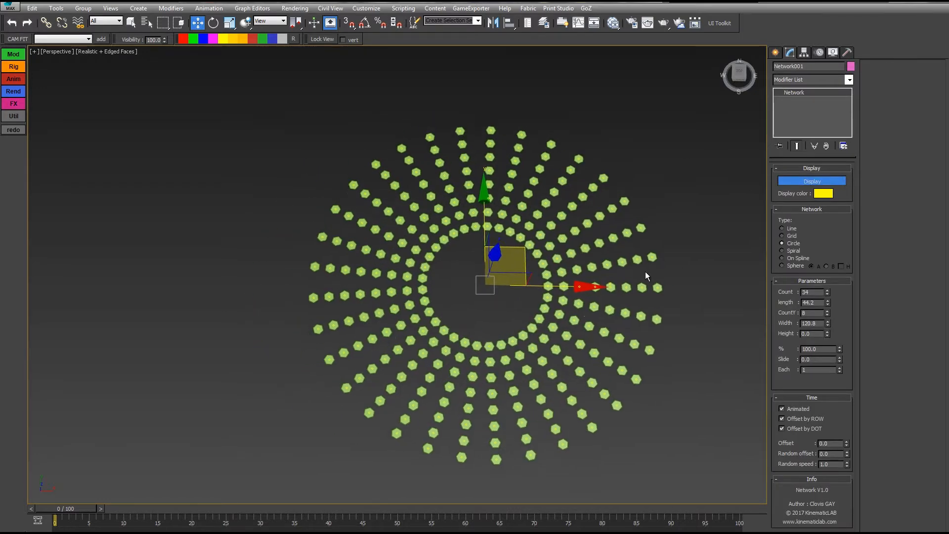
scroll(583, 330, "down", 4)
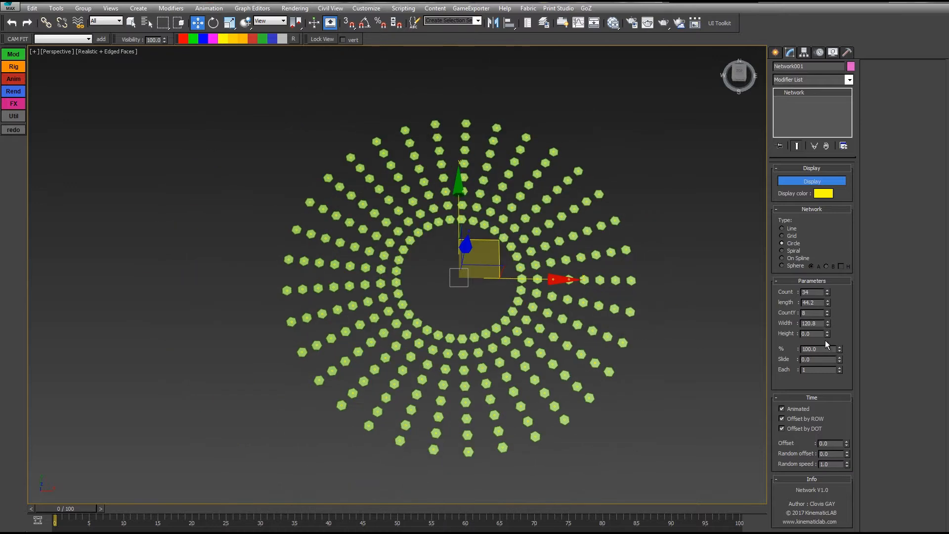
left_click_drag(840, 352, 791, 133)
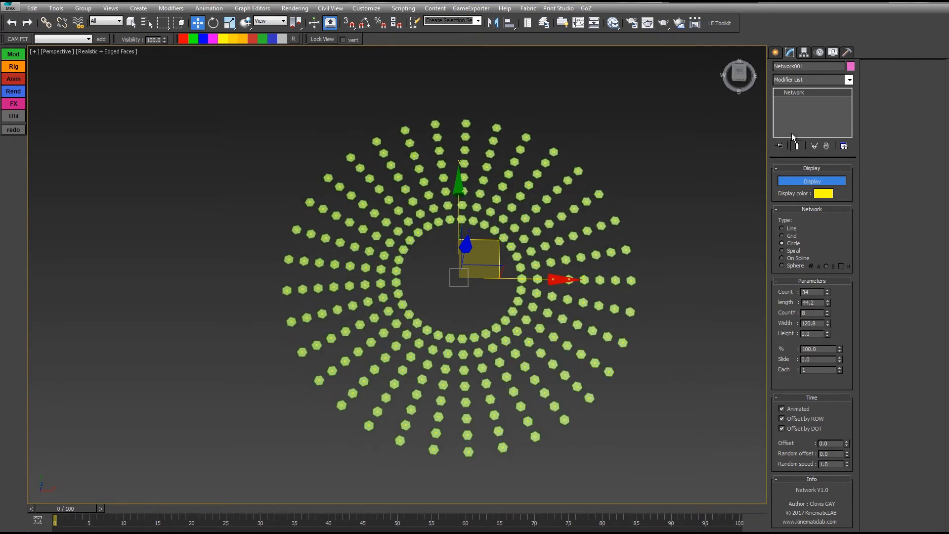
Try bending the source network with a Bend modifier and remove the modifier
left_click(849, 80)
left_click_drag(852, 115, 846, 154)
left_click(794, 336)
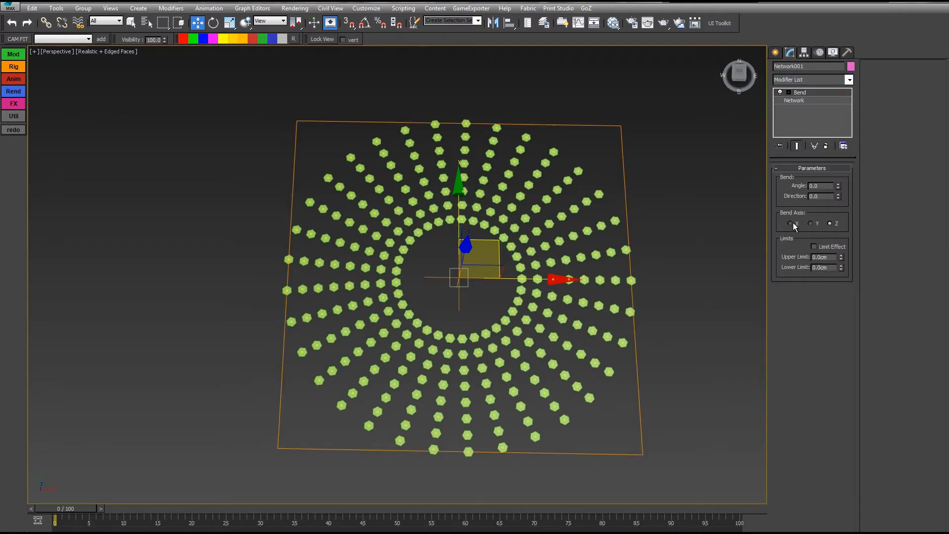
left_click_drag(838, 189, 729, 525)
middle_click_drag(601, 397, 668, 330, "alt")
left_click(826, 146)
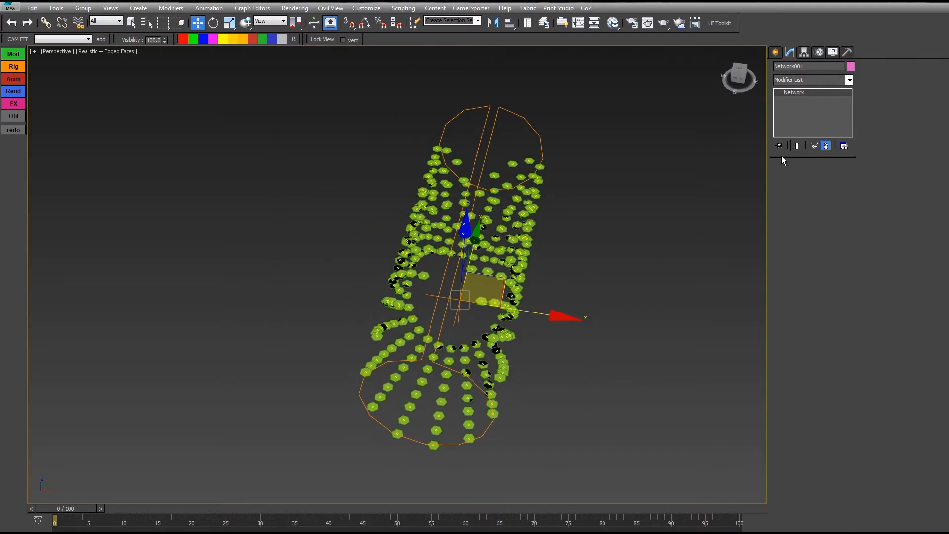
middle_click_drag(630, 290, 639, 384, "alt")
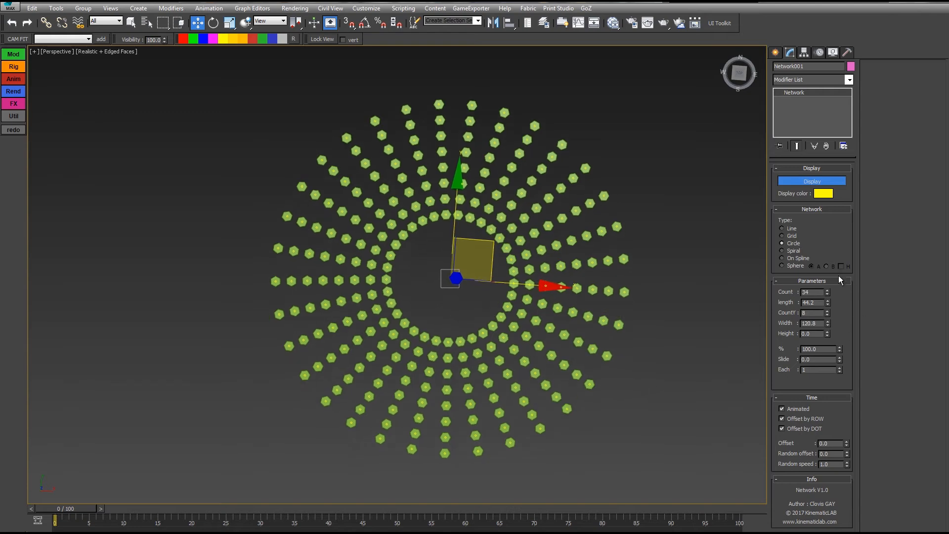
Try varying the circle network's % once more and cancel the change
middle_click_drag(696, 245, 680, 246)
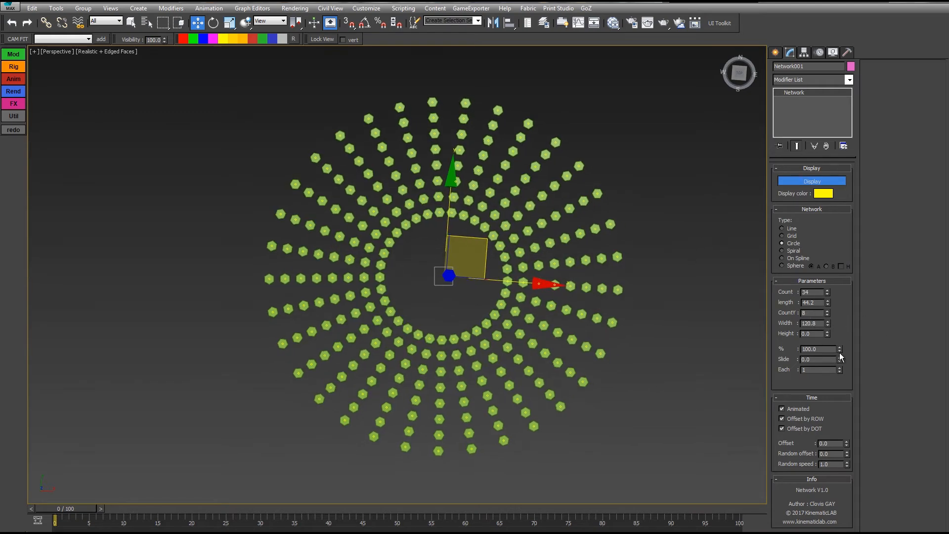
left_click_drag(840, 350, 827, 267)
right_click(826, 267)
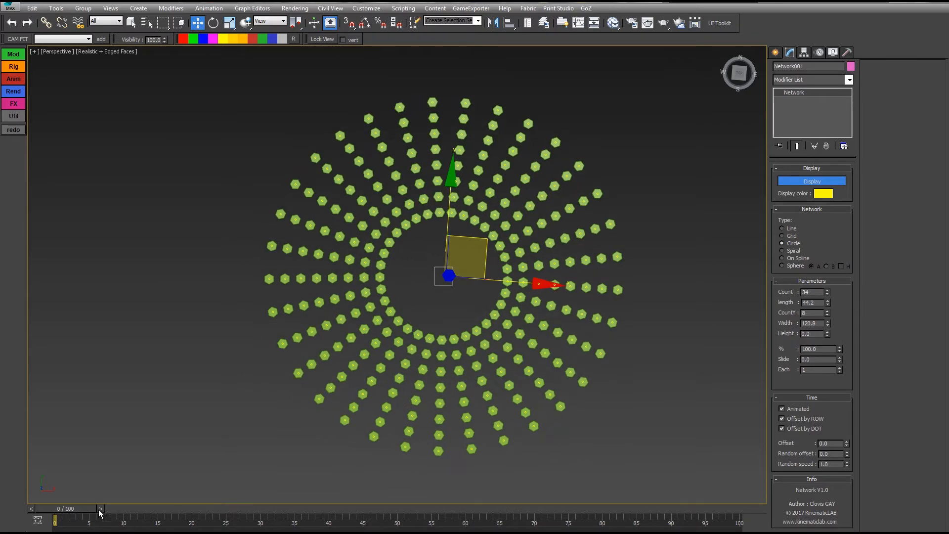
Assign a Noise Float controller to the network's slide track in the Curve Editor
left_click(577, 24)
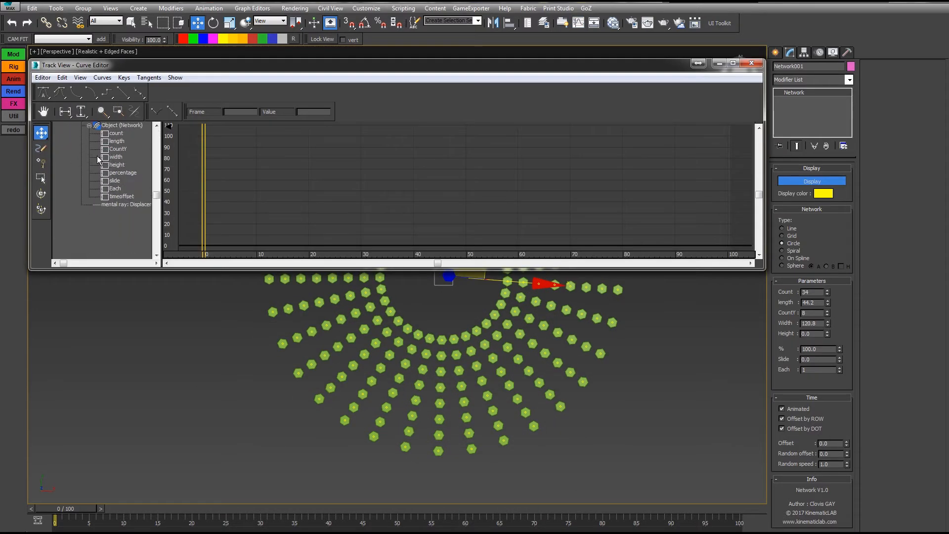
right_click(116, 181)
left_click(170, 154)
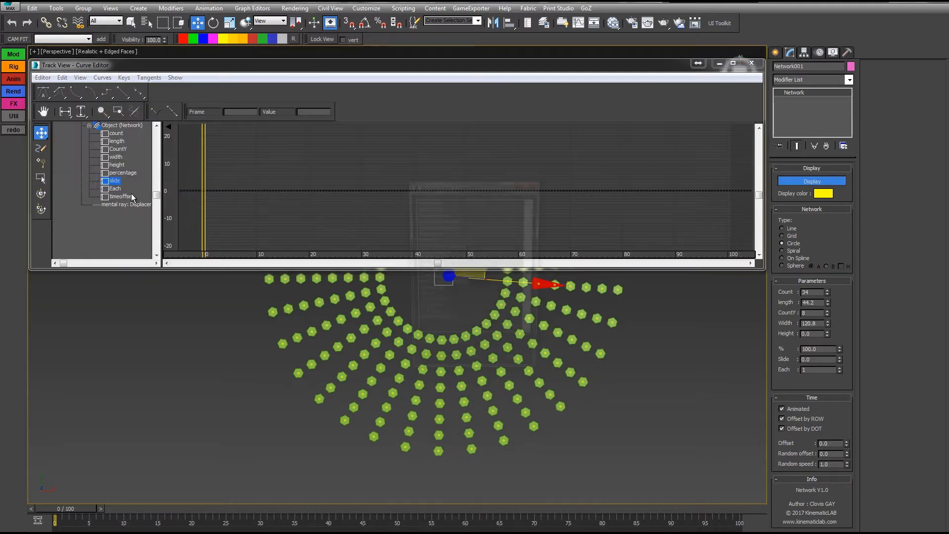
double_click(428, 291)
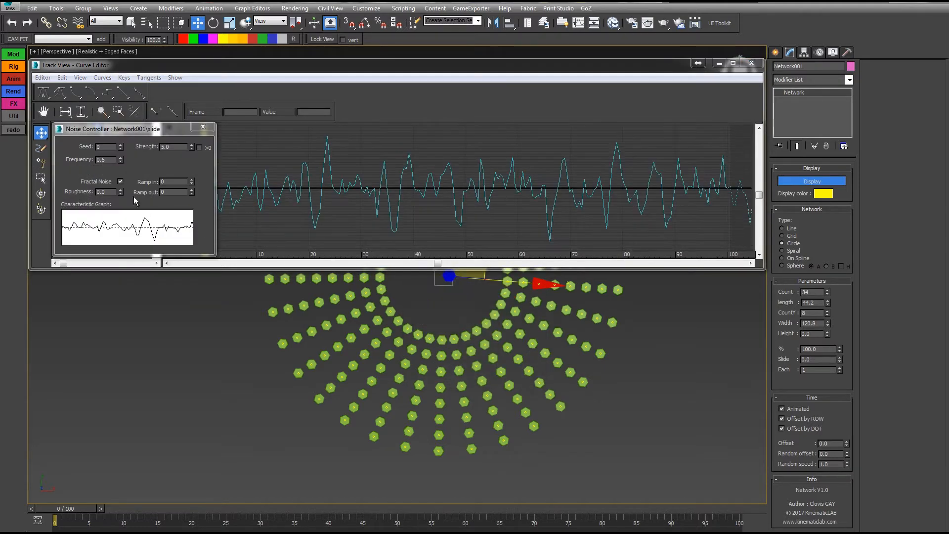
Set the slide noise to Frequency 0.05 and Strength 79.45 without Fractal Noise, and scrub to frame 82
type("0")
key("Return")
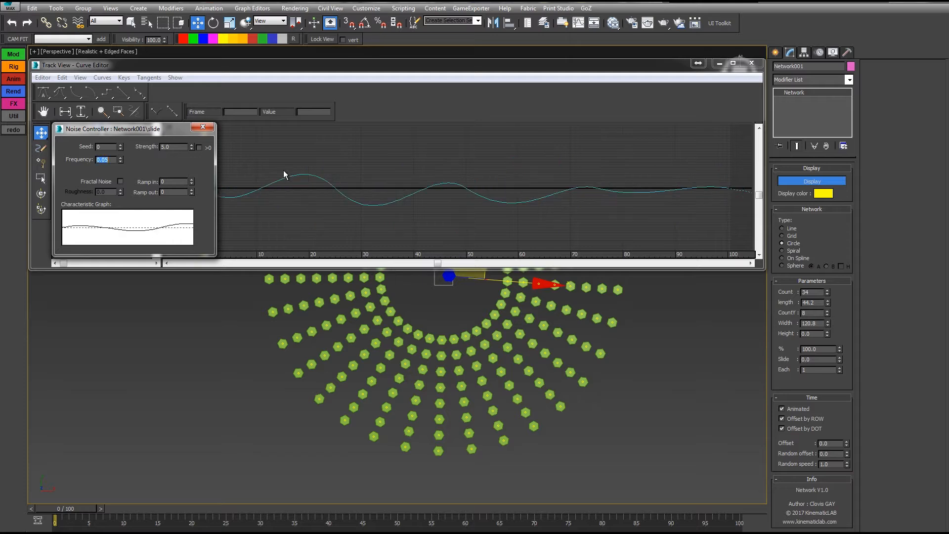
left_click_drag(192, 145, 191, 147)
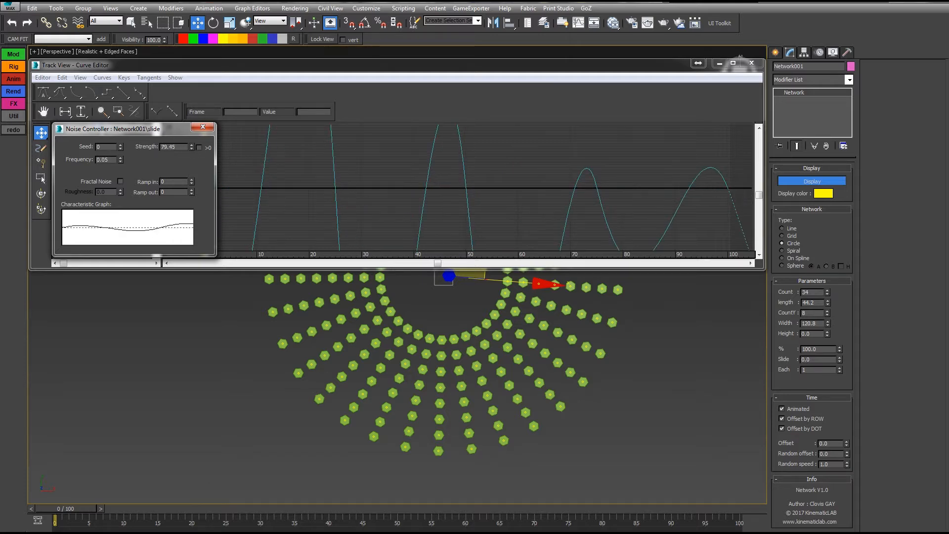
scroll(478, 418, "down", 3)
middle_click_drag(478, 418, 452, 479)
left_click_drag(77, 509, 617, 504)
key("w")
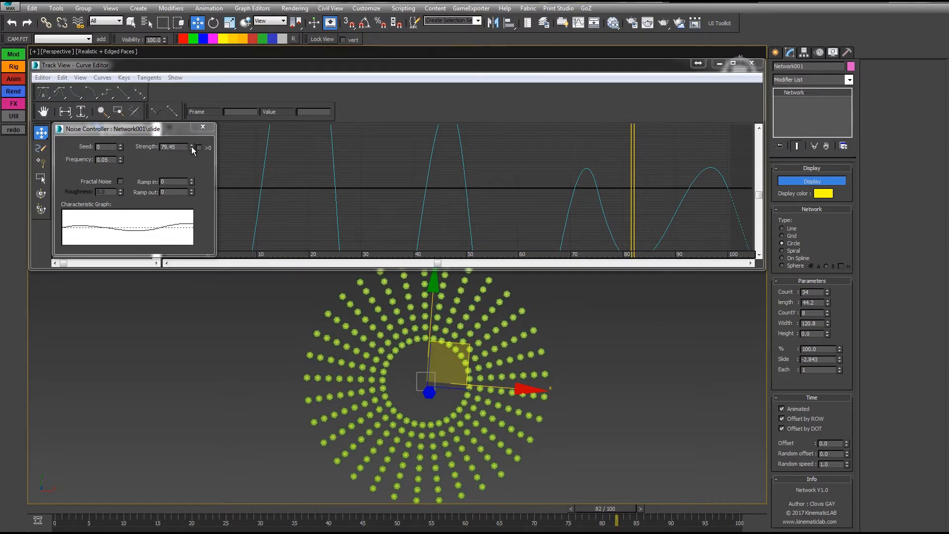
Raise the slide noise Strength to 226.432, close the Curve Editor, and scrub to frame 43
left_click_drag(192, 147, 191, 7)
left_click(751, 63)
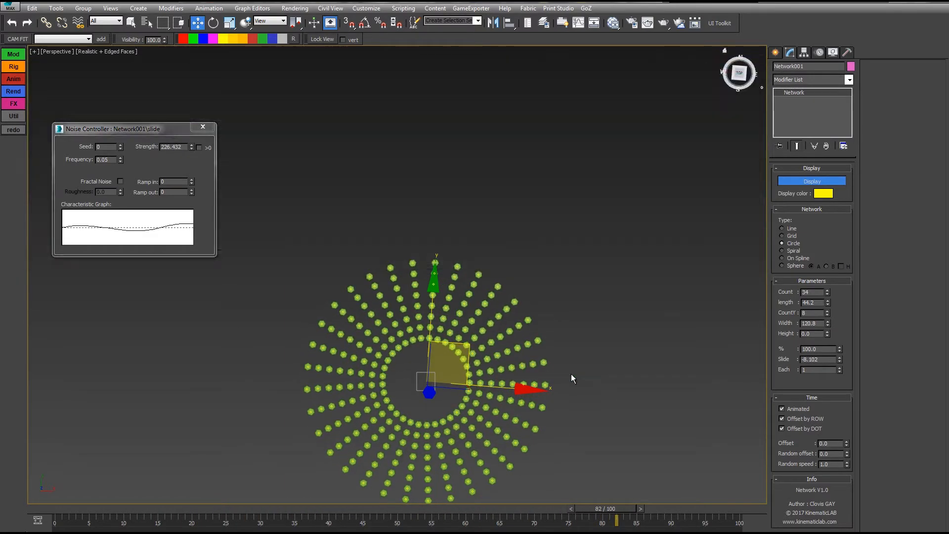
middle_click_drag(572, 375, 596, 247)
scroll(545, 304, "up", 2)
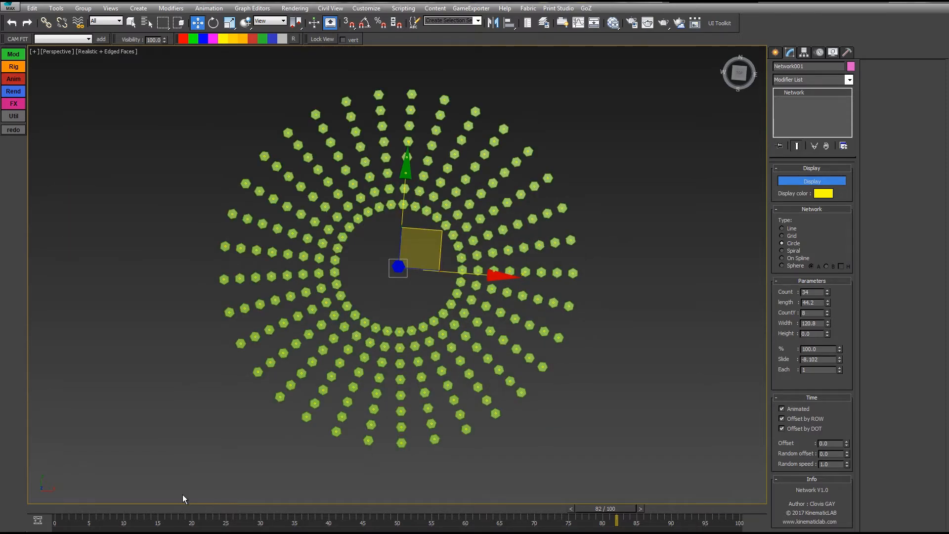
left_click_drag(57, 509, 368, 531)
key("w")
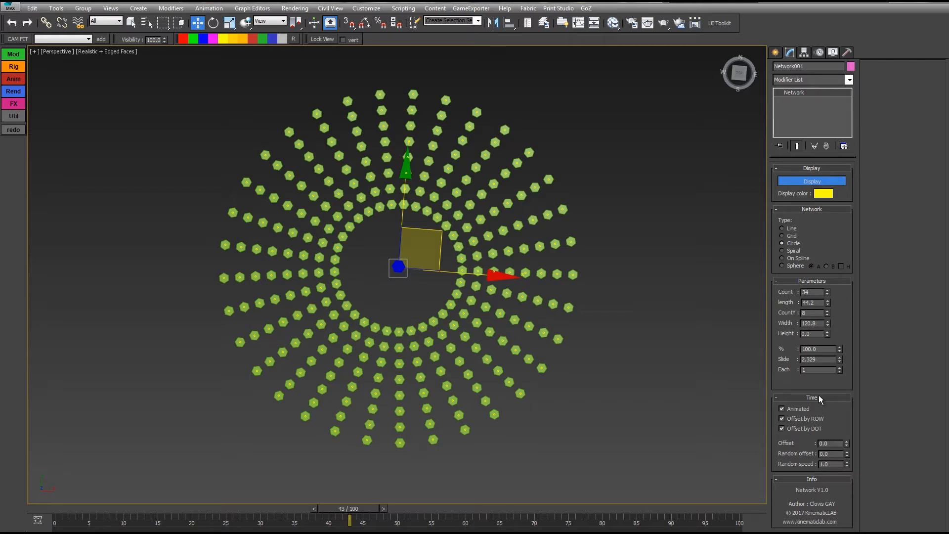
Set the network's time Offset to 1.54 and scrub the animation to frame 63
left_click_drag(848, 444, 838, 392)
right_click(849, 445)
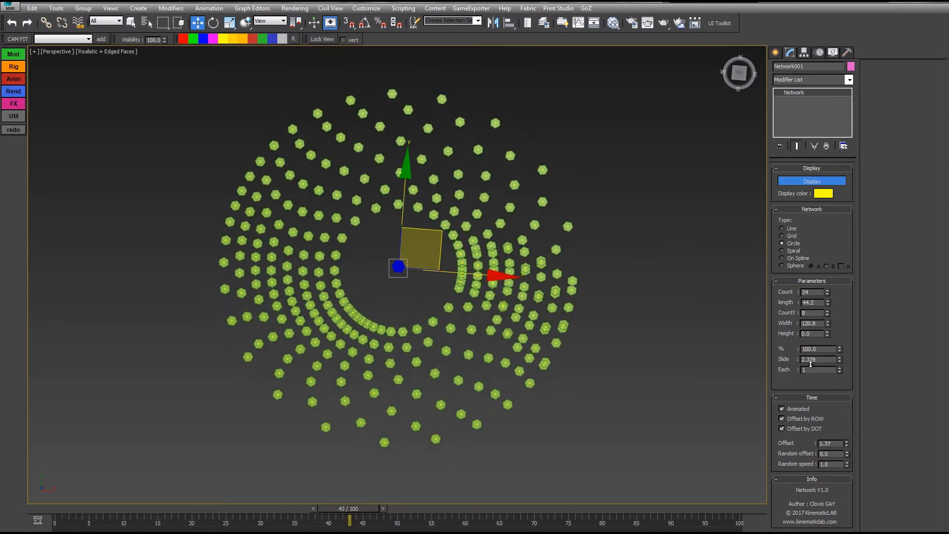
left_click_drag(57, 508, 486, 472)
key("w")
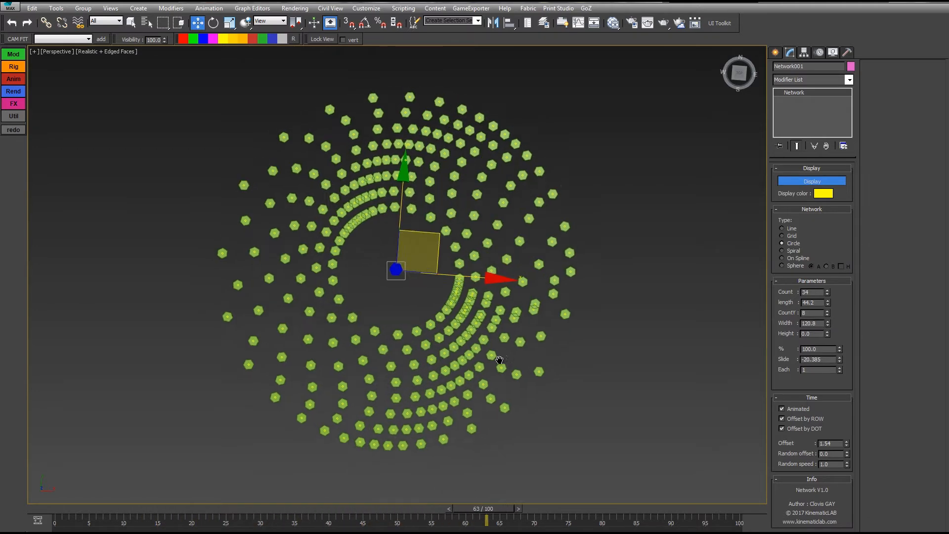
Change the network's type from Circle to Grid
left_click_drag(545, 363, 609, 372)
middle_click_drag(609, 372, 591, 349, "alt")
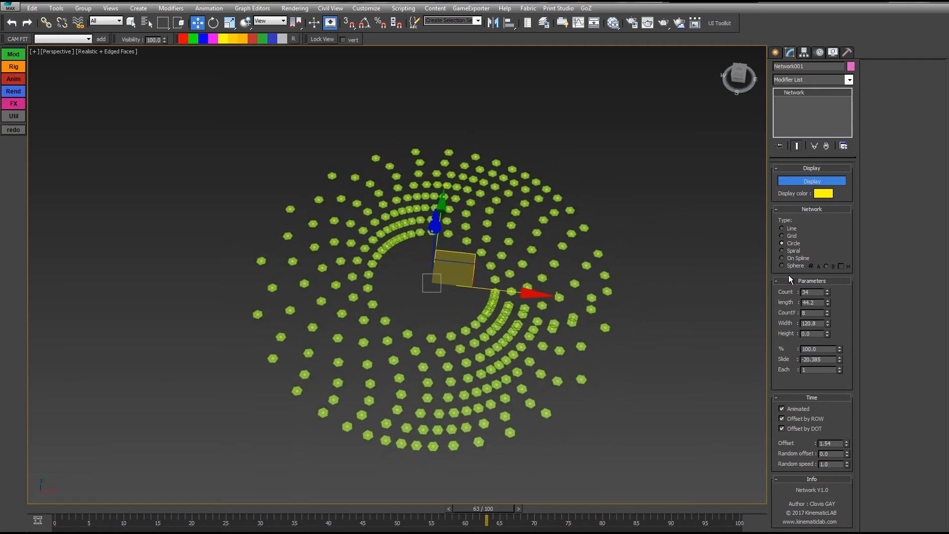
left_click(788, 237)
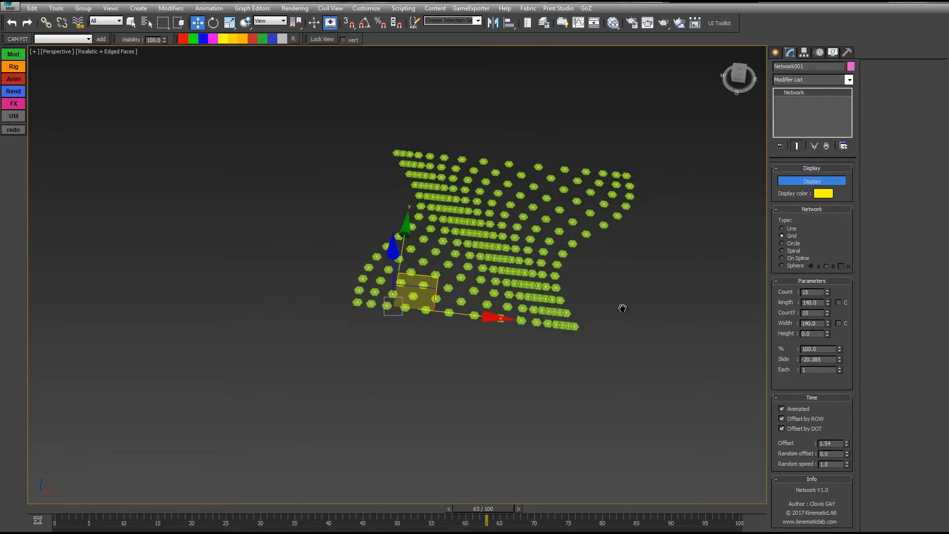
Scrub the grid network's animation to frame 54 and examine the dot distribution up close
left_click_drag(59, 510, 424, 514)
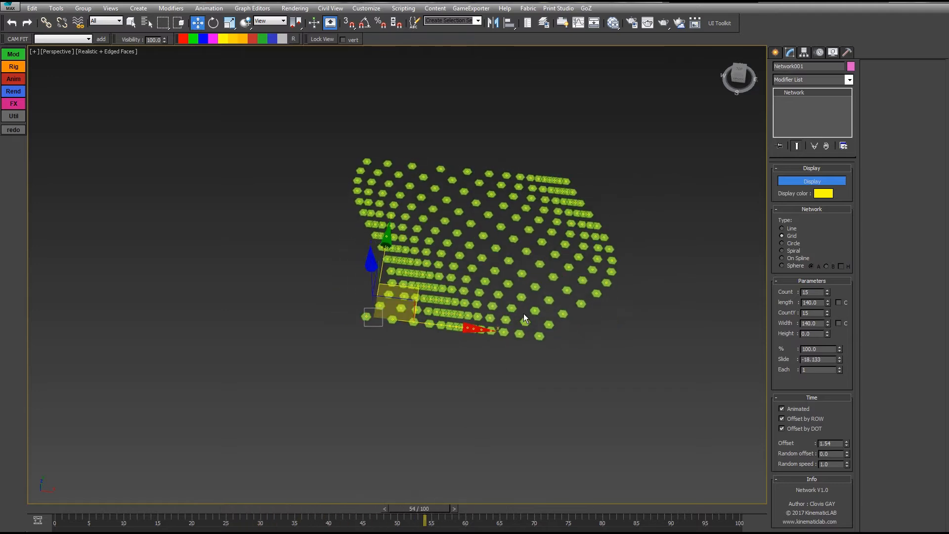
scroll(505, 257, "up", 5)
middle_click_drag(505, 265, 495, 329)
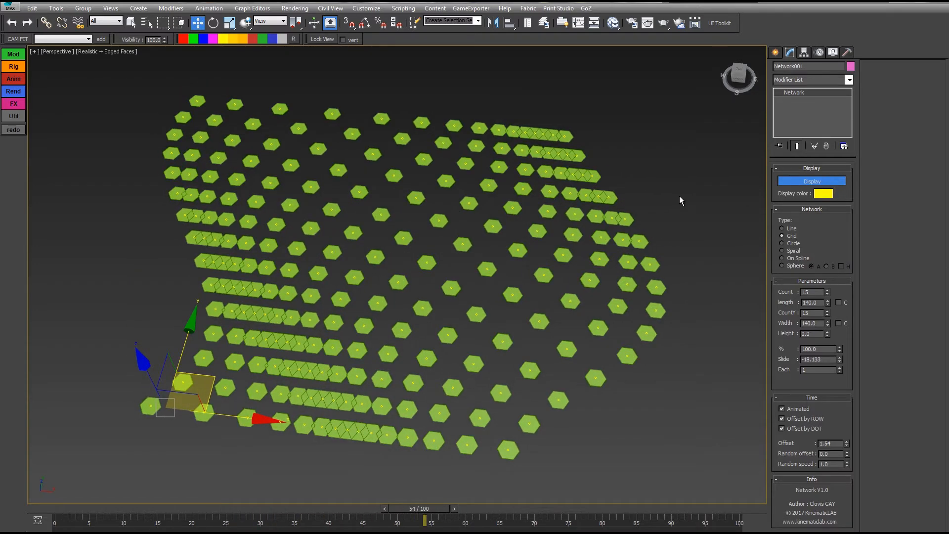
Select the network dots, try a Rot X of 64.9 on them, and reset the rotation to 0
left_click(558, 318)
middle_click_drag(557, 317, 509, 326, "alt")
left_click_drag(843, 364, 825, 41)
middle_click_drag(410, 233, 517, 230, "alt")
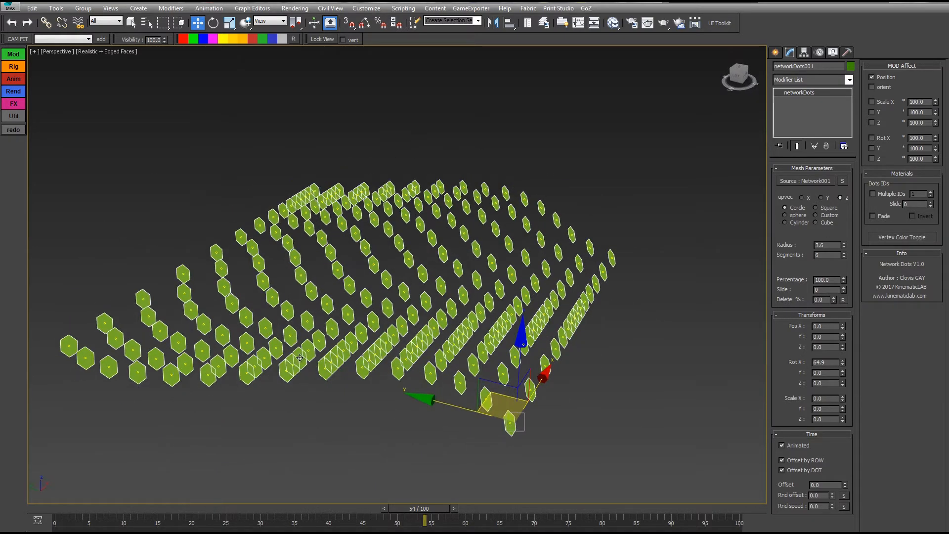
middle_click_drag(457, 331, 410, 323, "alt")
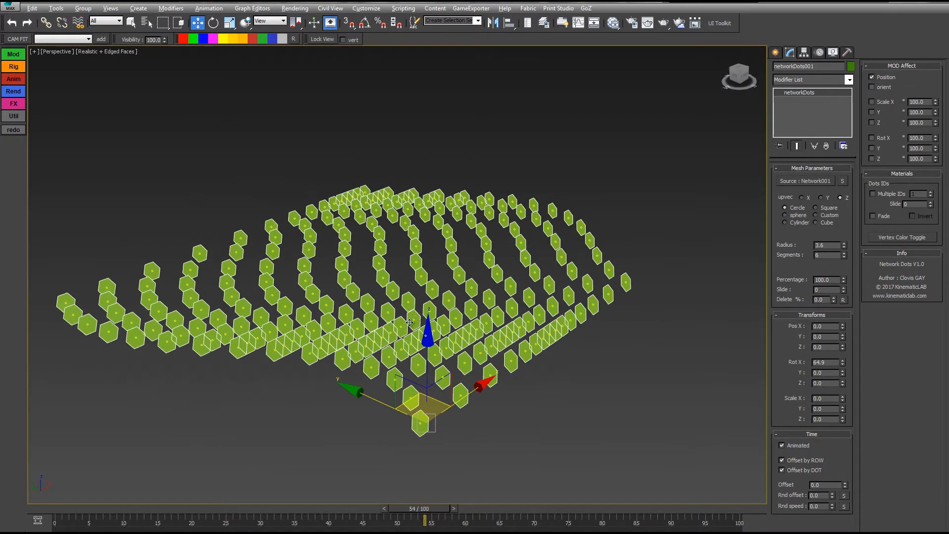
left_click_drag(843, 363, 851, 406)
right_click(843, 363)
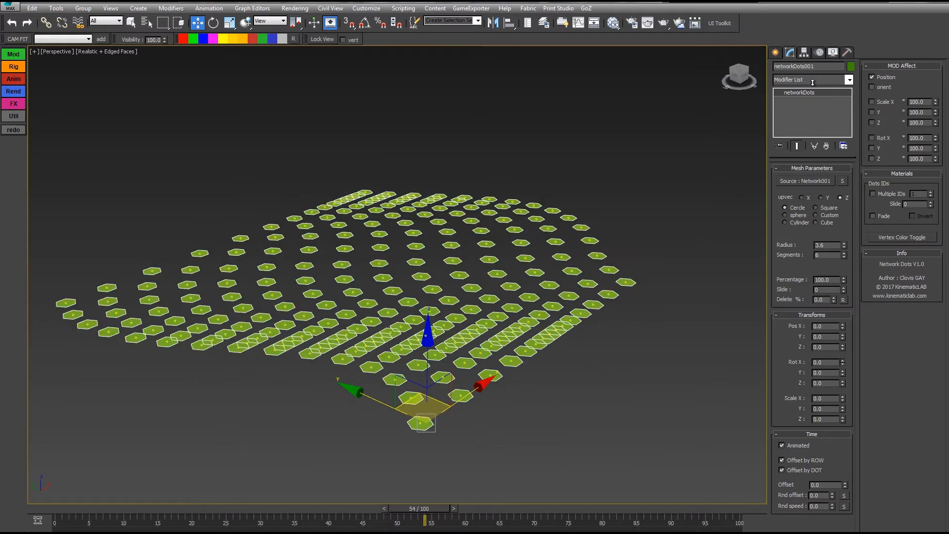
Try tilting the dots with a Rot Y of about -10, and cancel the rotation
left_click_drag(842, 372, 779, 394)
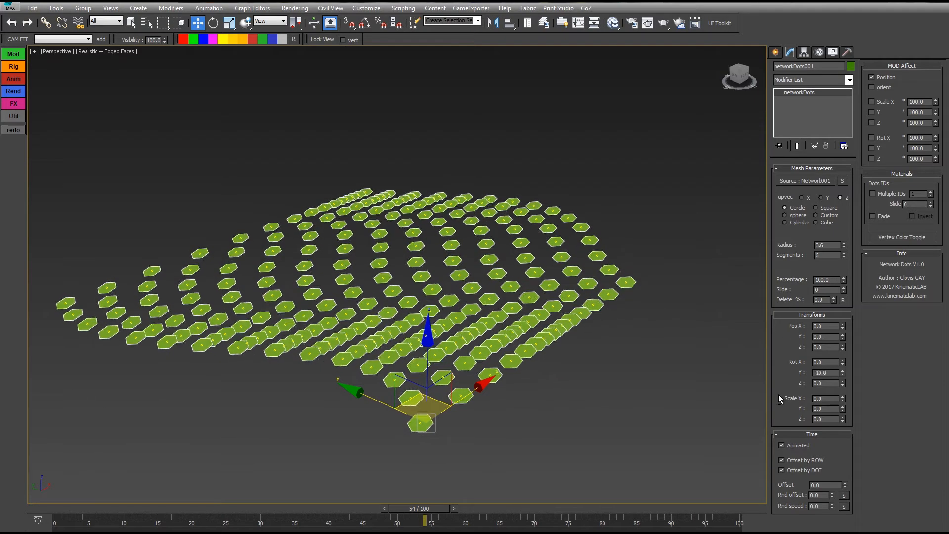
right_click(779, 394)
middle_click_drag(571, 389, 509, 395, "alt")
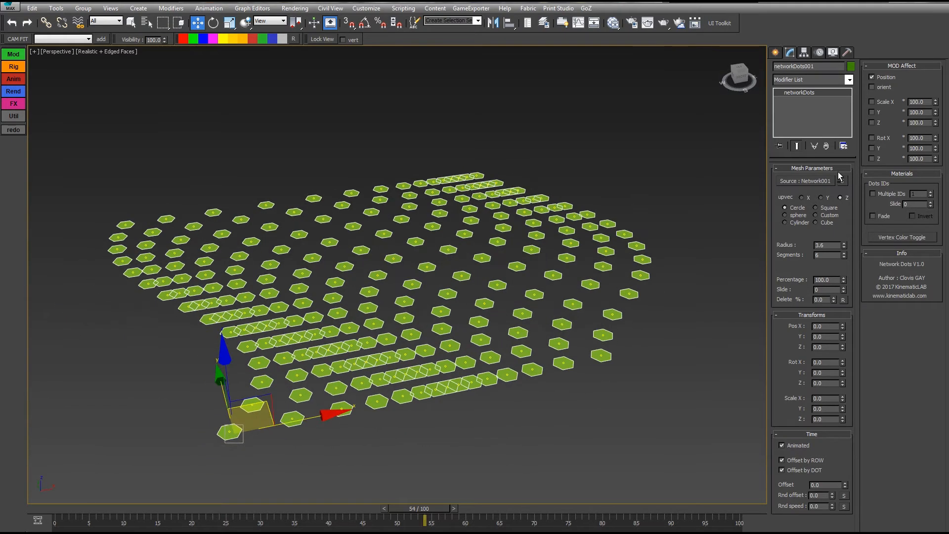
Open the Curve Editor for the network dots and expand their object tracks
left_click(578, 23)
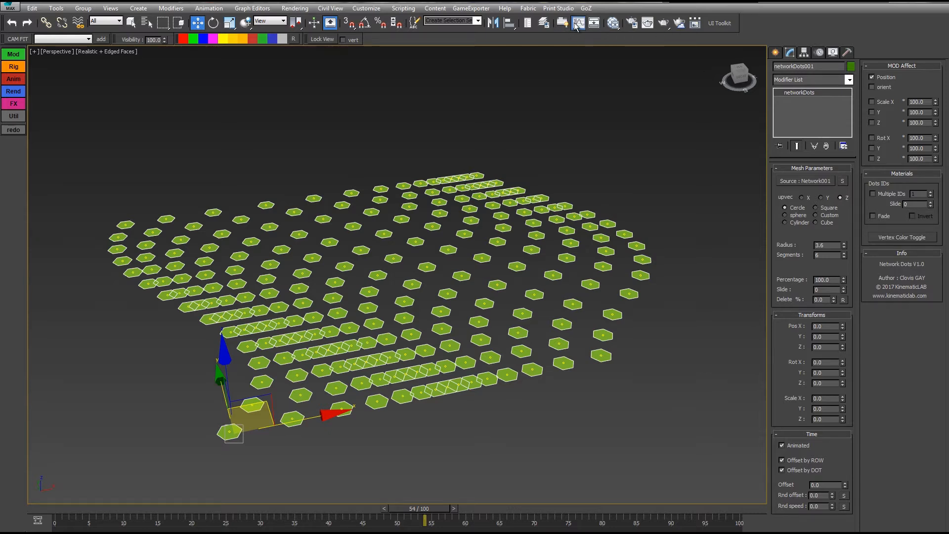
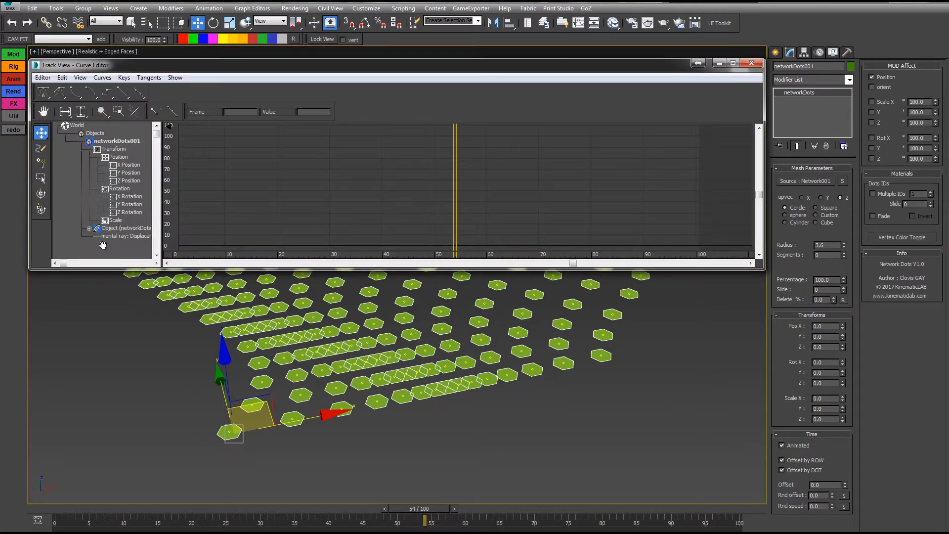
left_click(89, 228)
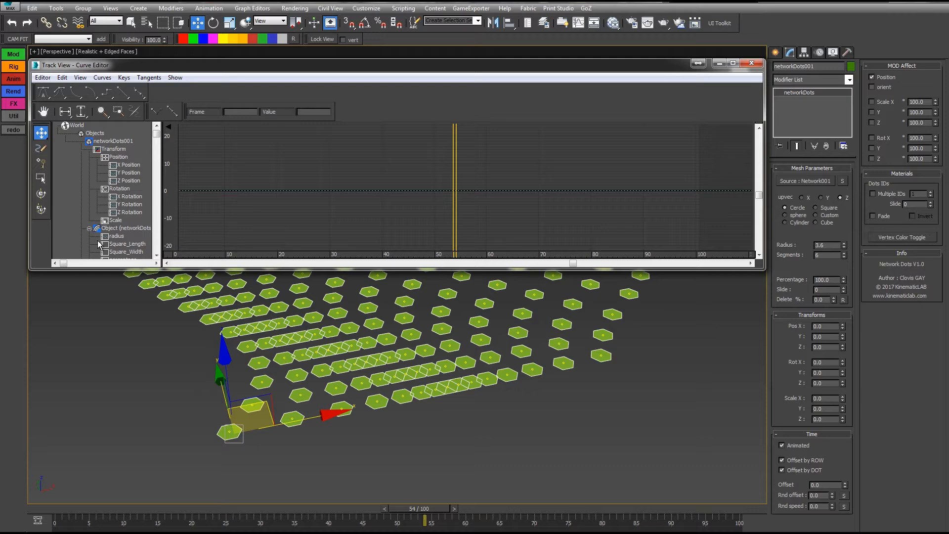
Select the dots' source network and start Wire Parameters on it
left_click(843, 181)
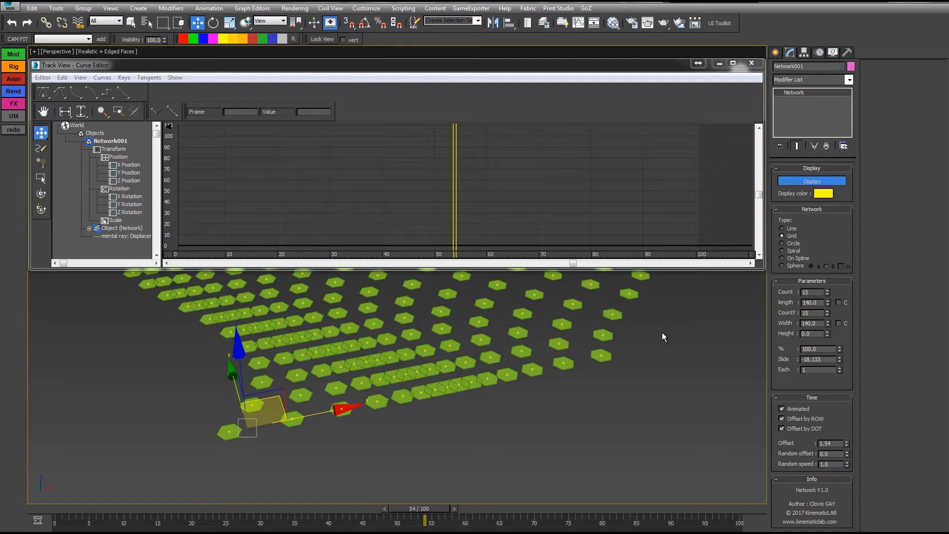
right_click(697, 425)
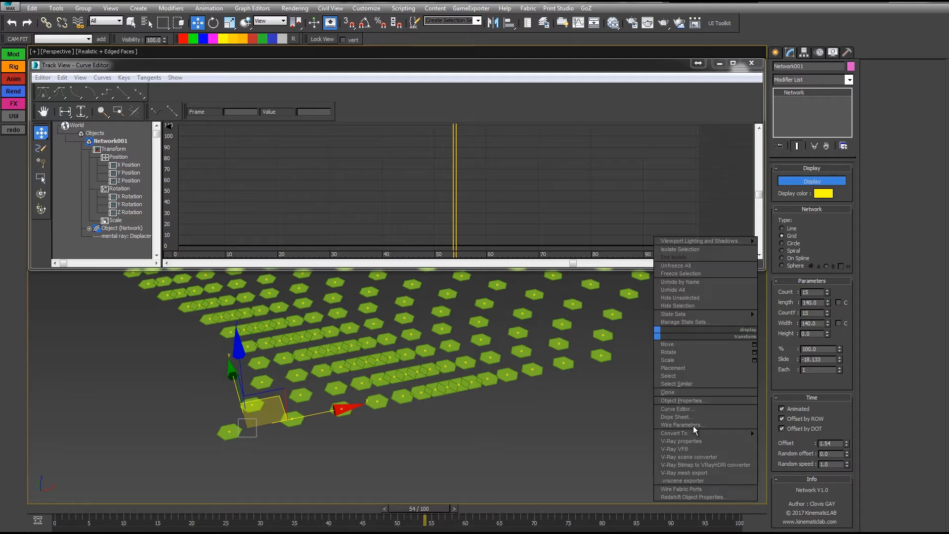
left_click(693, 426)
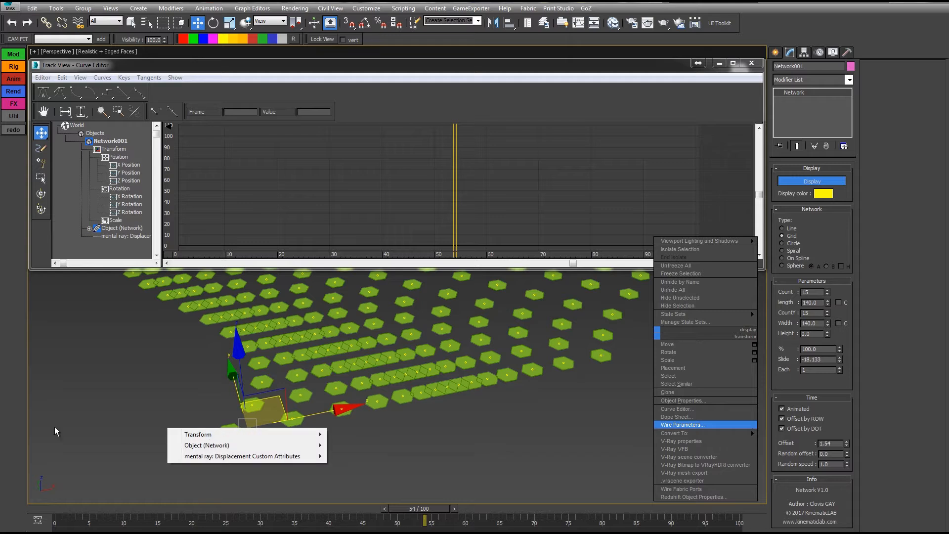
Open parameter wiring from the Network object's slide Noise Strength to the Yrot_SPN parameter of the network dots
mouse_move(214, 448)
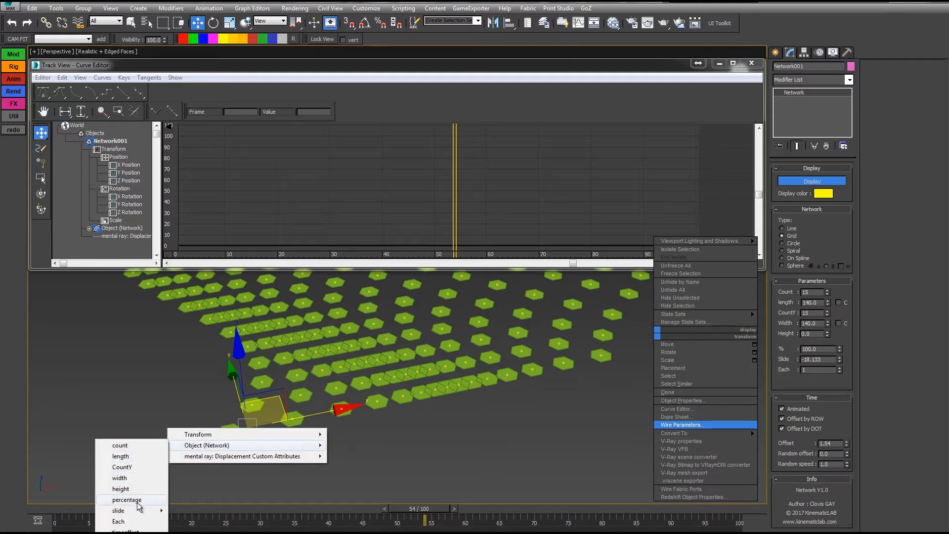
mouse_move(133, 514)
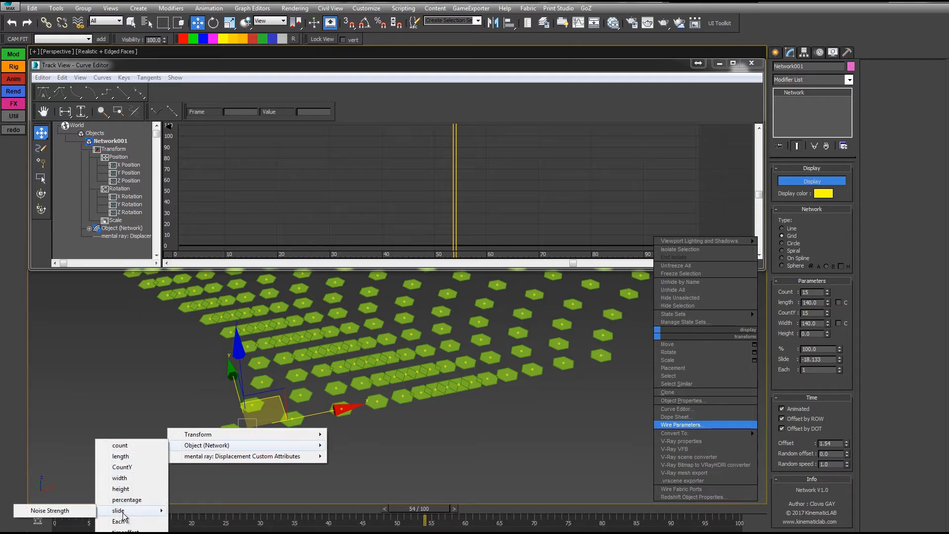
left_click(80, 511)
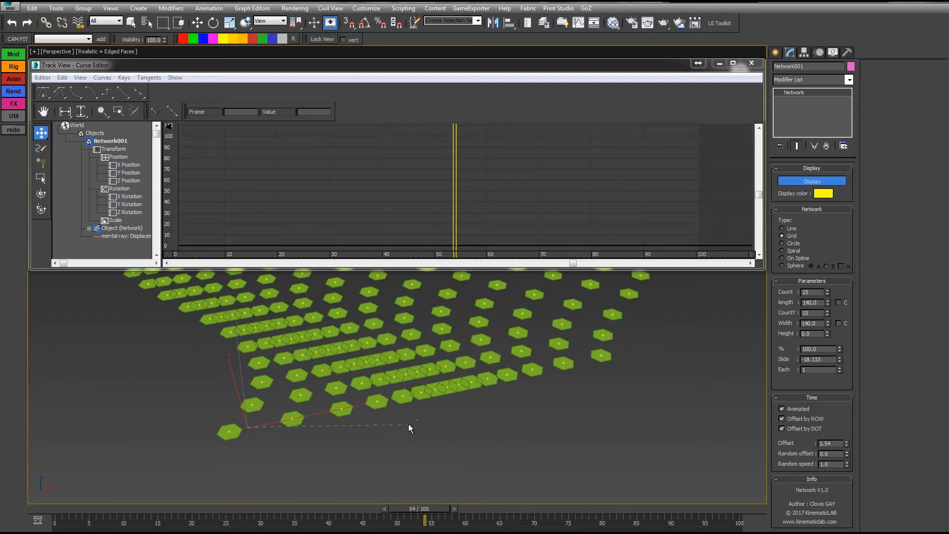
left_click(396, 399)
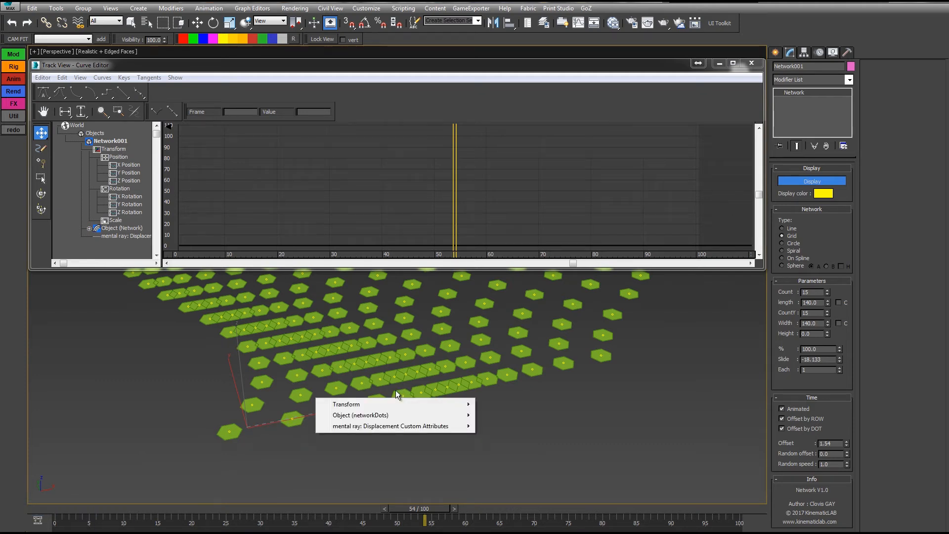
mouse_move(377, 414)
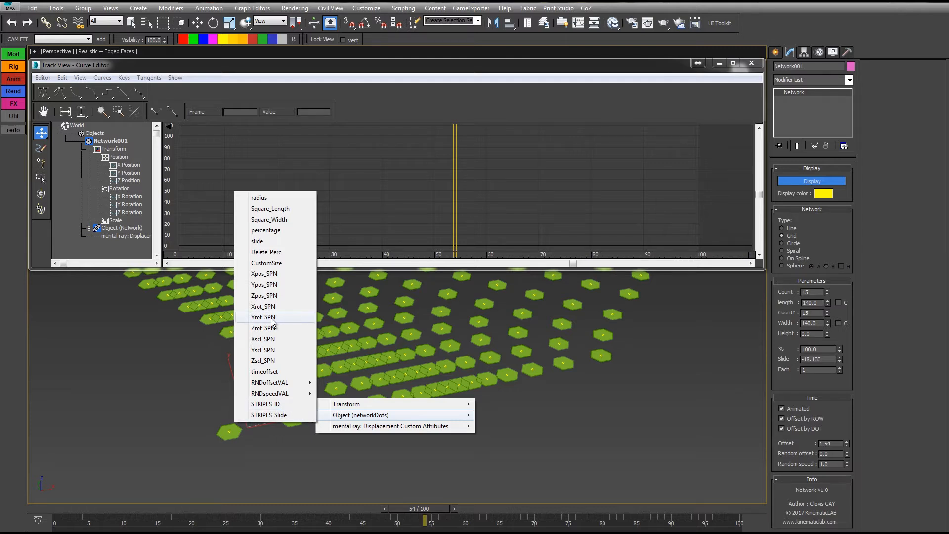
left_click(393, 437)
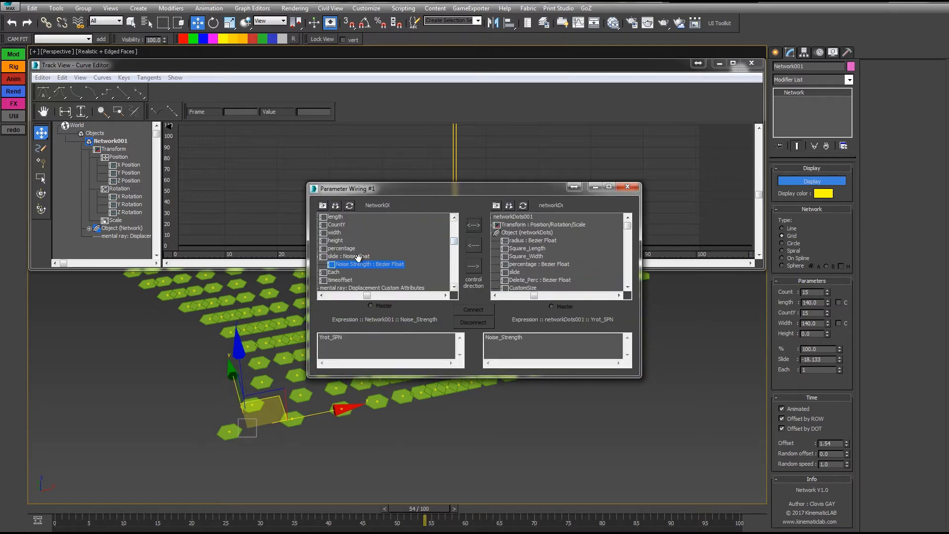
Wire the network's slide Noise Float one-way into the dots' Yrot_SPN, and close the wiring dialog and Curve Editor
left_click(365, 257)
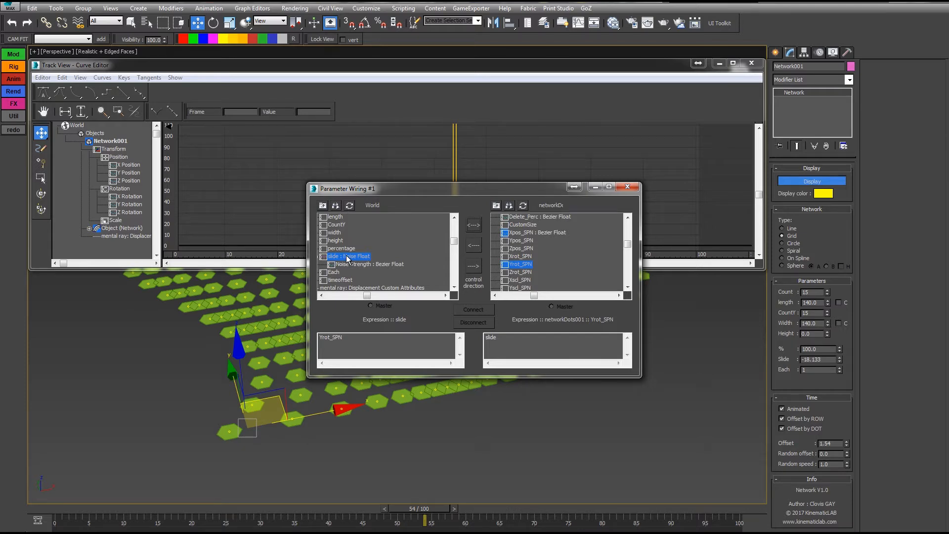
left_click(474, 266)
left_click(474, 309)
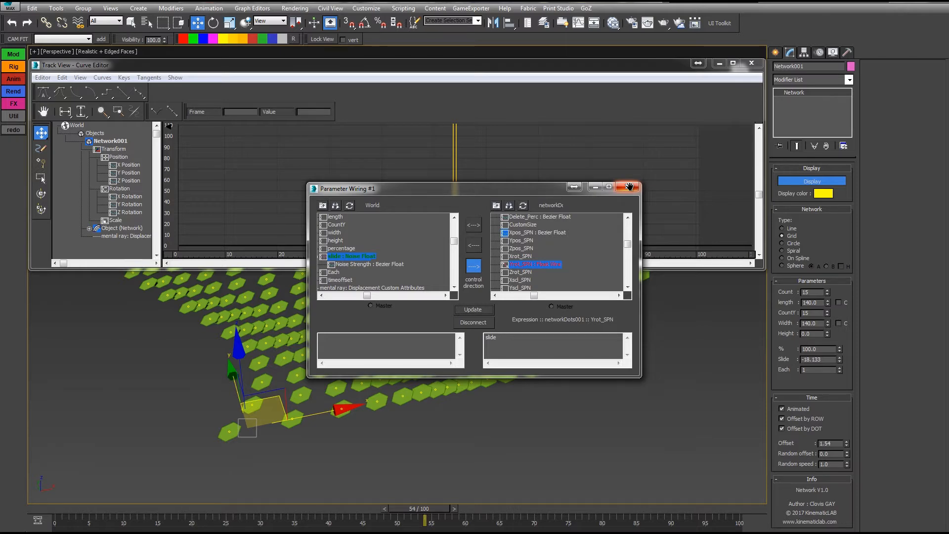
left_click(628, 186)
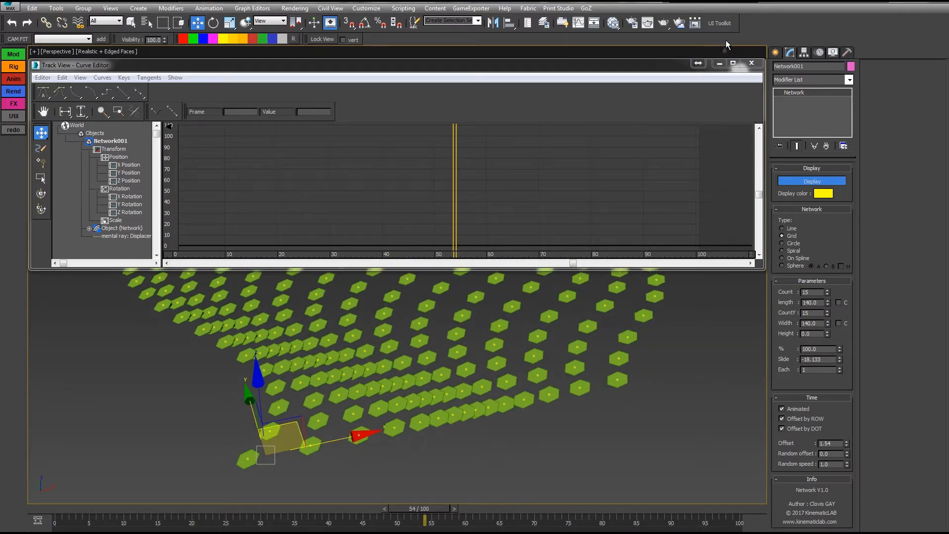
left_click(752, 63)
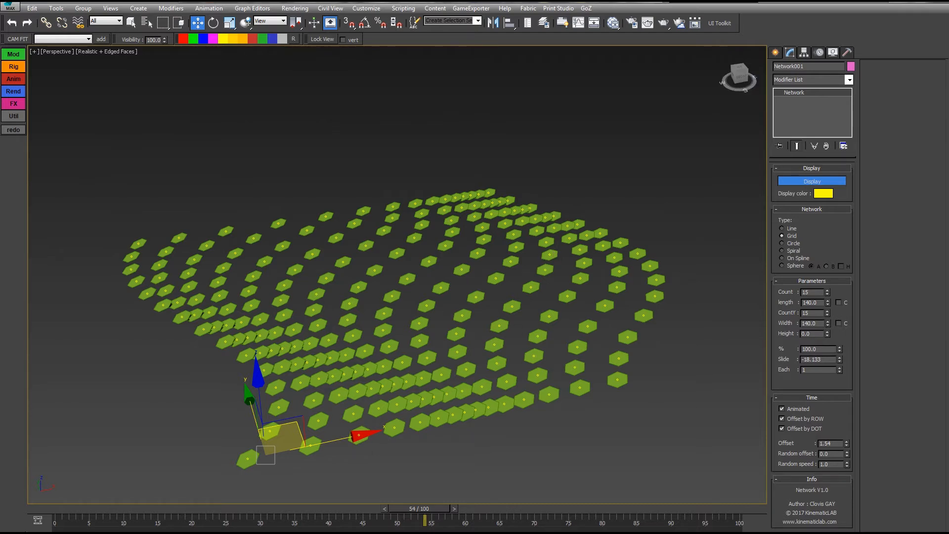
Go to frame 56 and set the network dots' time Offset to 1.54, matching the source network
mouse_move(419, 508)
left_mouse_down()
mouse_move(290, 508)
mouse_move(561, 509)
mouse_move(433, 509)
left_mouse_up()
key("w")
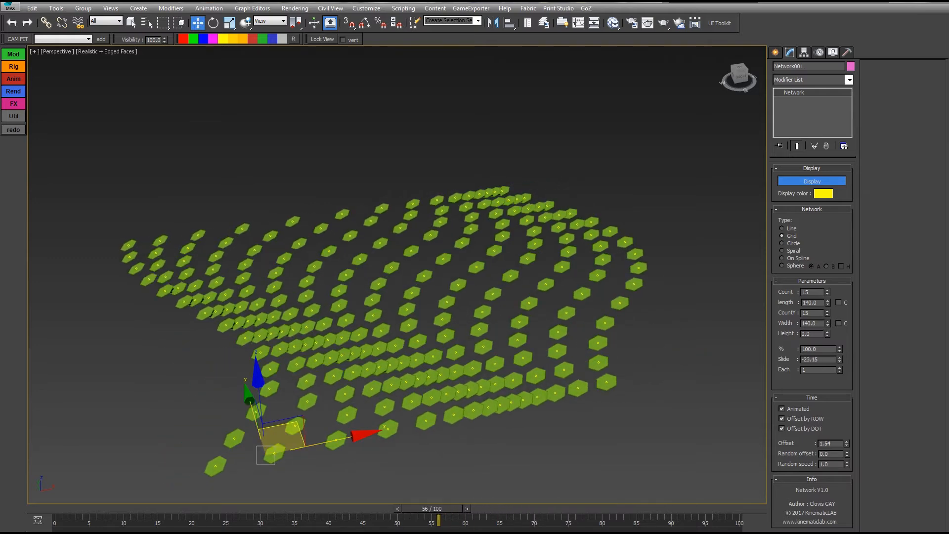
left_click(426, 420)
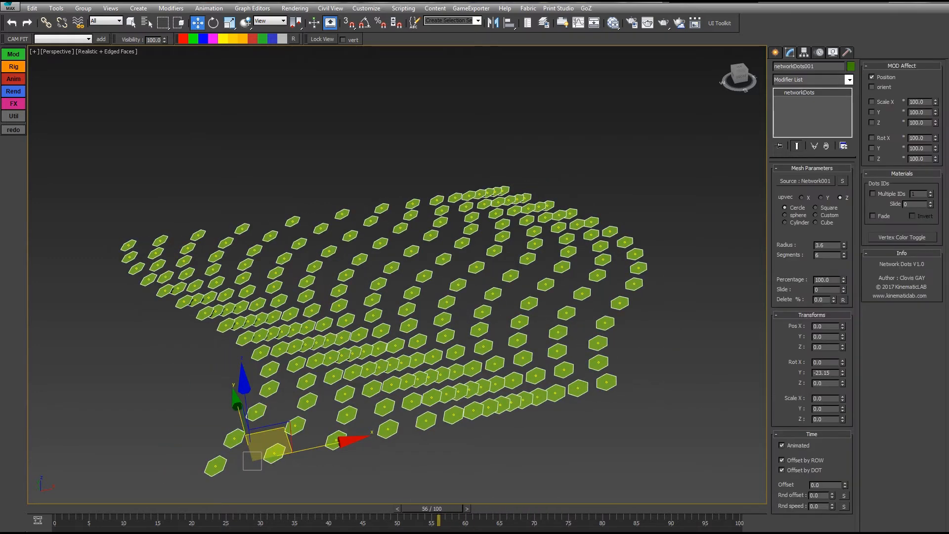
left_click(842, 181)
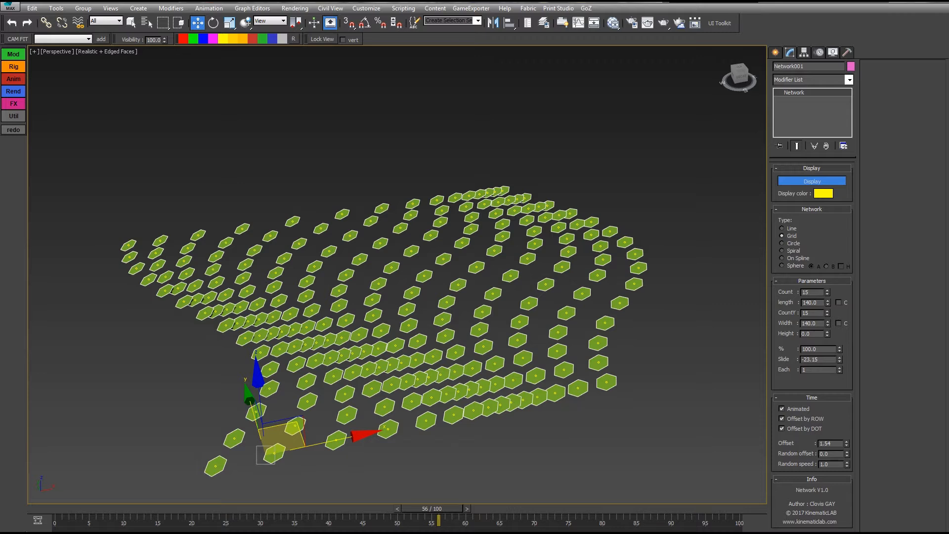
double_click(825, 444)
left_click(607, 382)
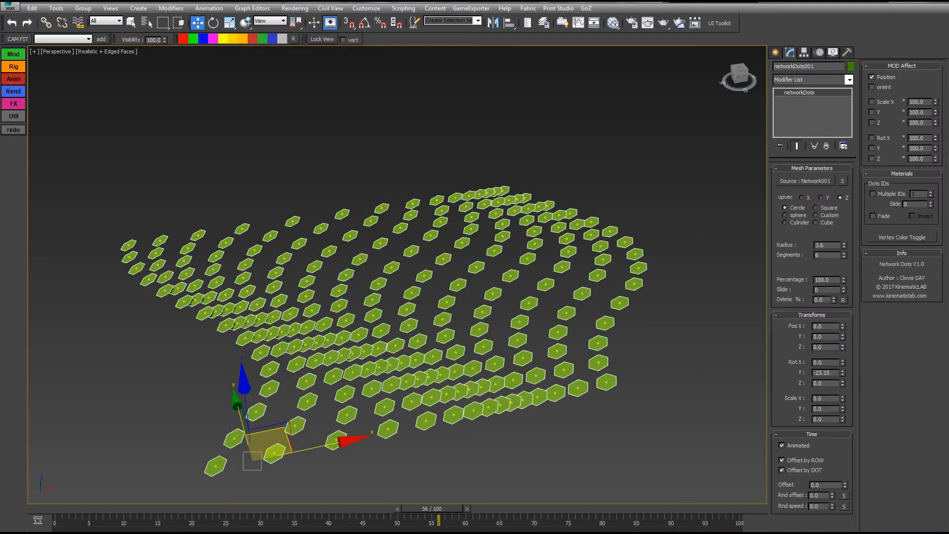
type("1.54")
key("Return")
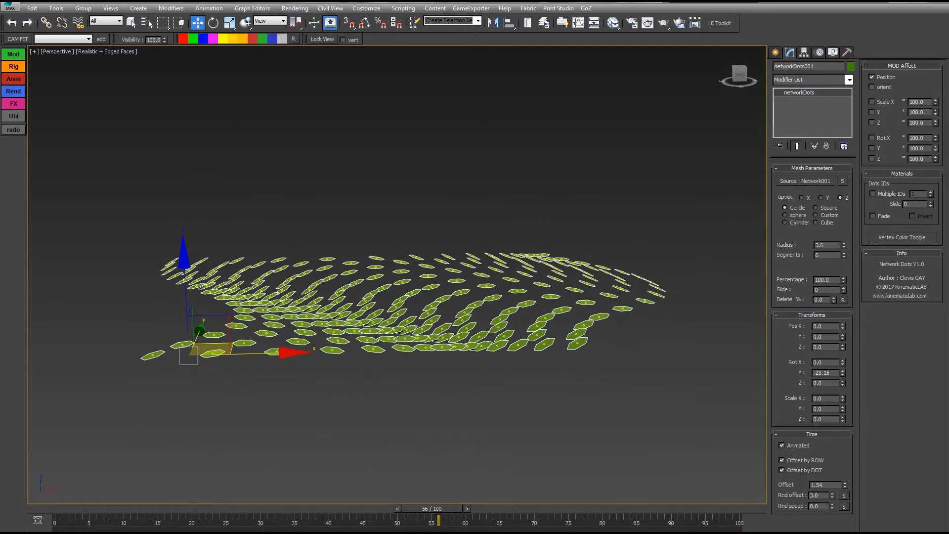
Play the dots' animation, stop at frame 33, and check the source network's parameters before reselecting the dots
key("slash")
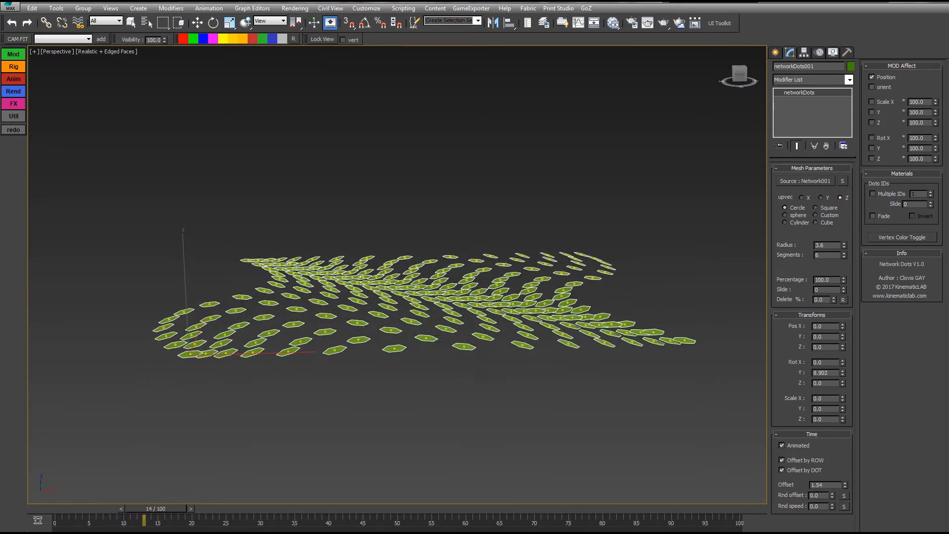
key("slash")
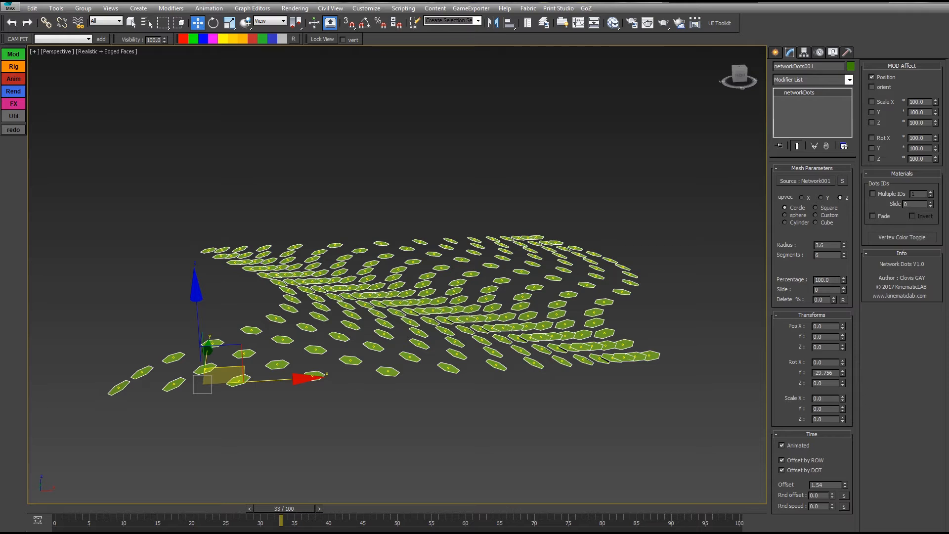
left_click(843, 181)
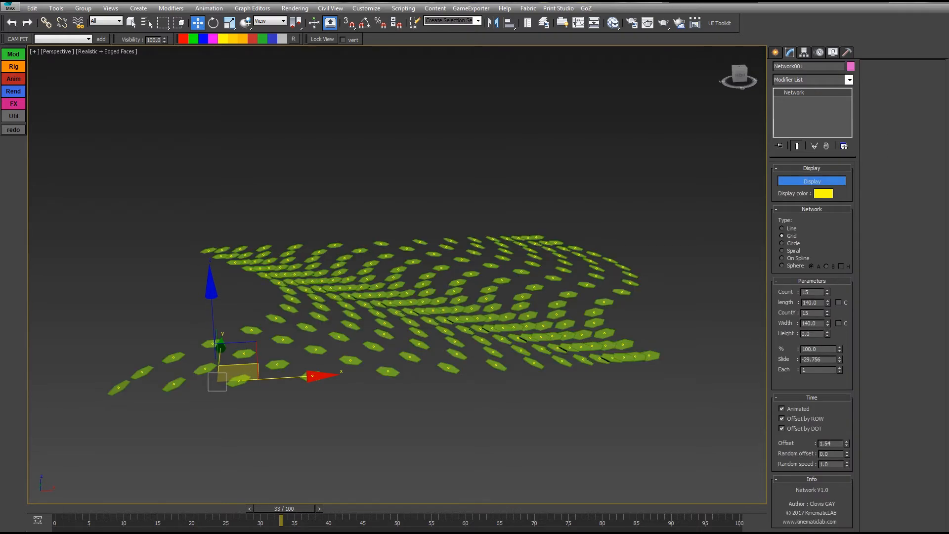
left_click(410, 302)
mouse_move(410, 302)
middle_mouse_down("alt")
mouse_move(383, 269)
mouse_move(390, 306)
mouse_move(403, 314)
middle_mouse_up("alt")
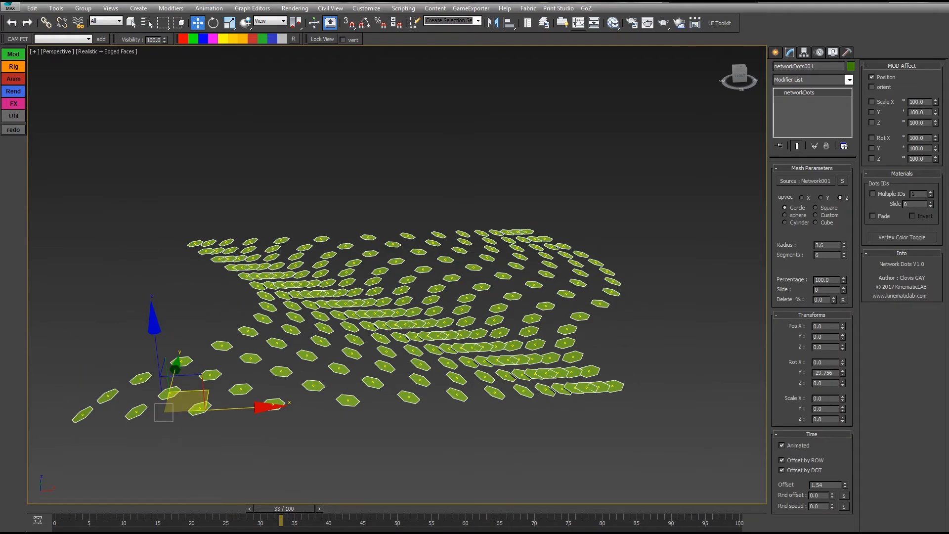
Update the dots' Yrot_SPN wire expression to slide*2, and close the wiring dialog and Curve Editor
left_click(578, 23)
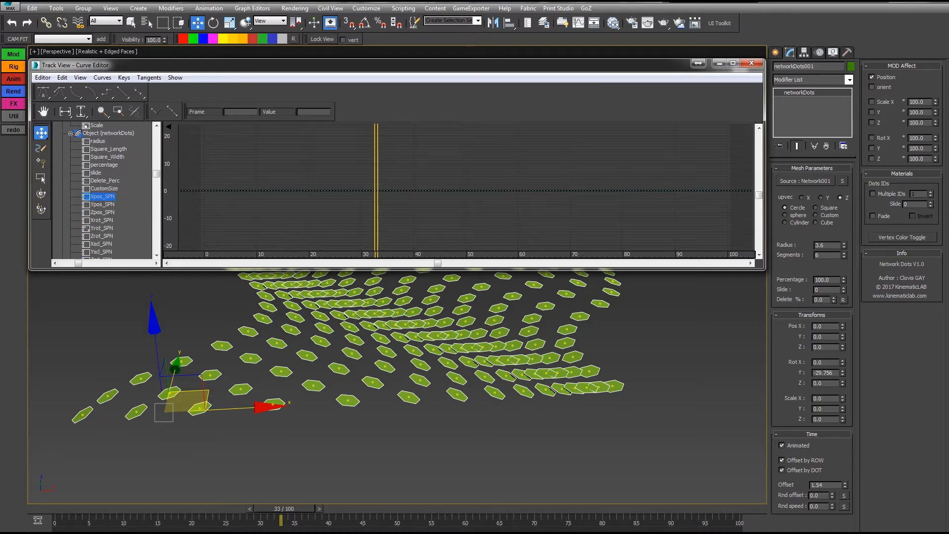
double_click(101, 228)
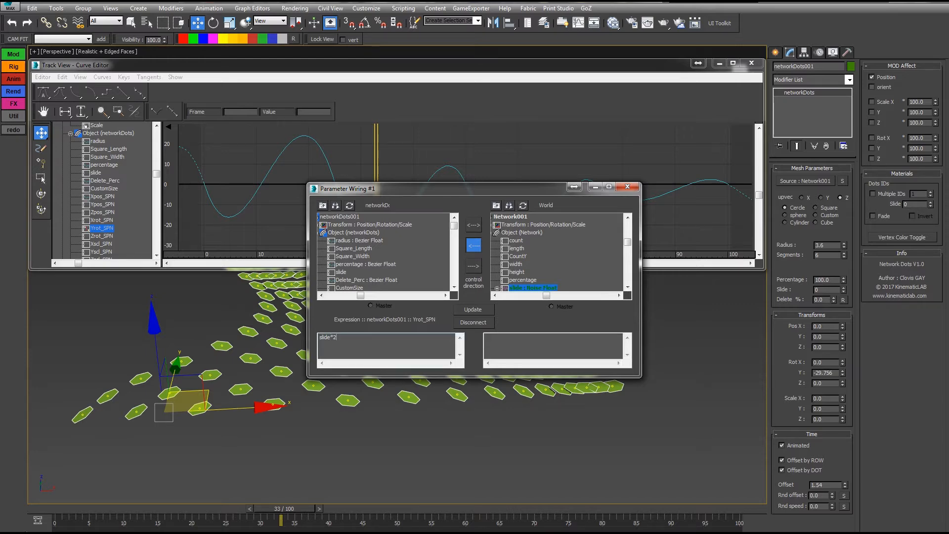
left_click(473, 309)
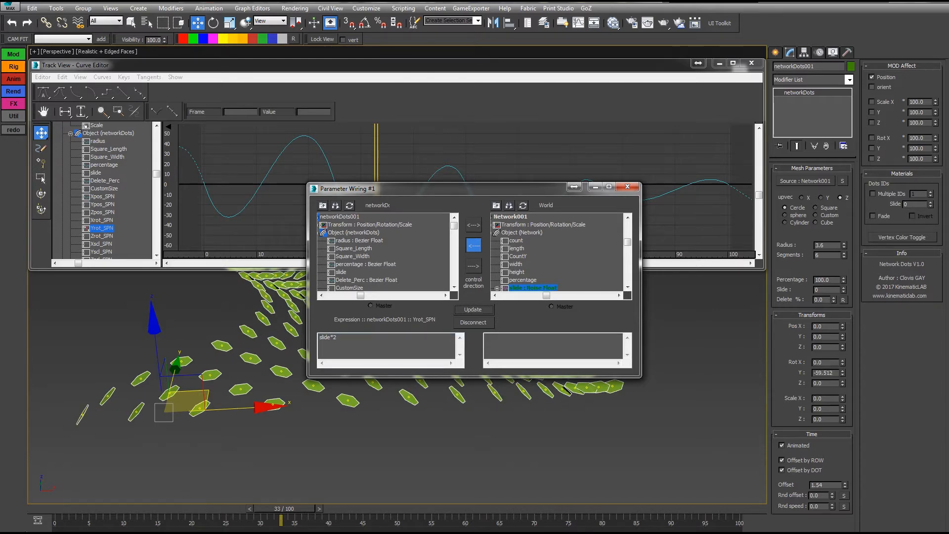
left_click_drag(425, 189, 542, 124)
middle_click_drag(376, 396, 369, 420, "alt")
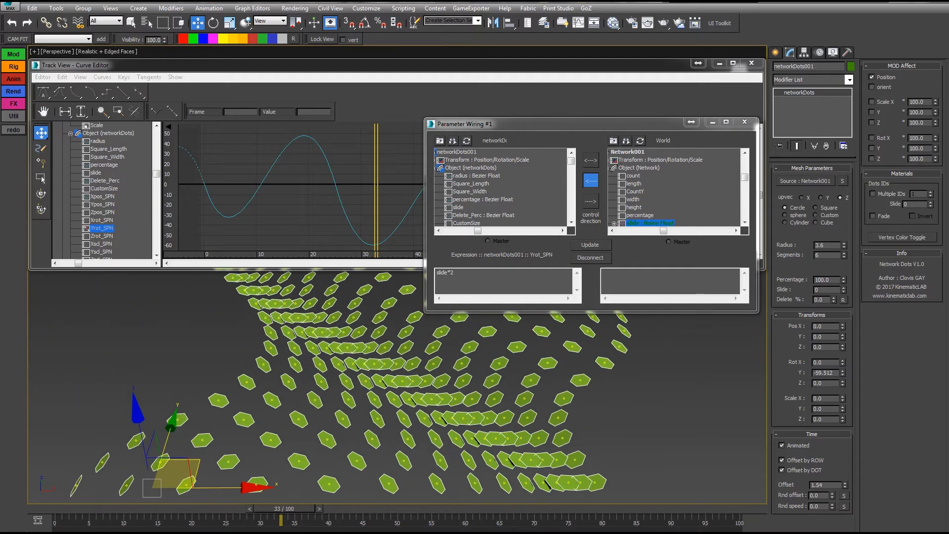
left_click(744, 122)
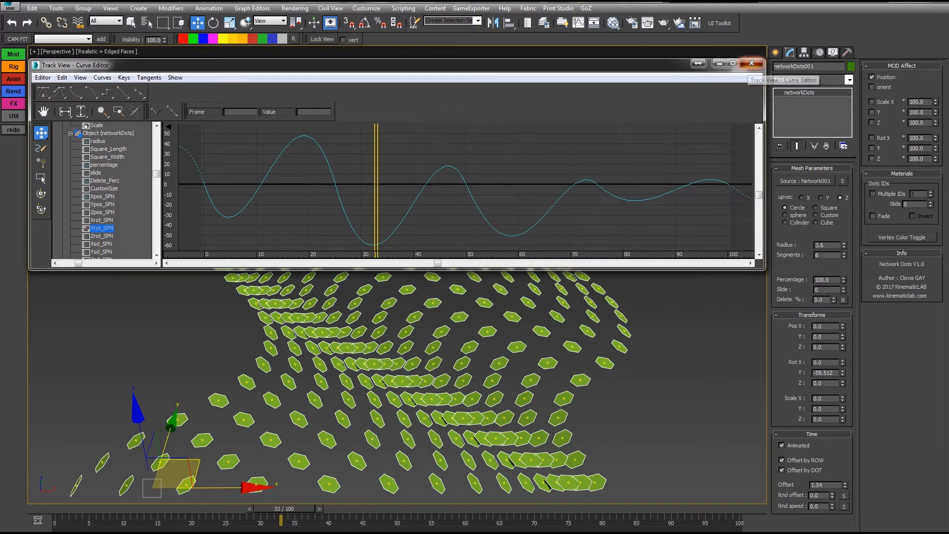
left_click(751, 63)
Increase the dots' Radius to 5.9 and play the animation from the start, stopping at frame 35
middle_click_drag(593, 237, 593, 189, "alt")
middle_click_drag(396, 346, 425, 317)
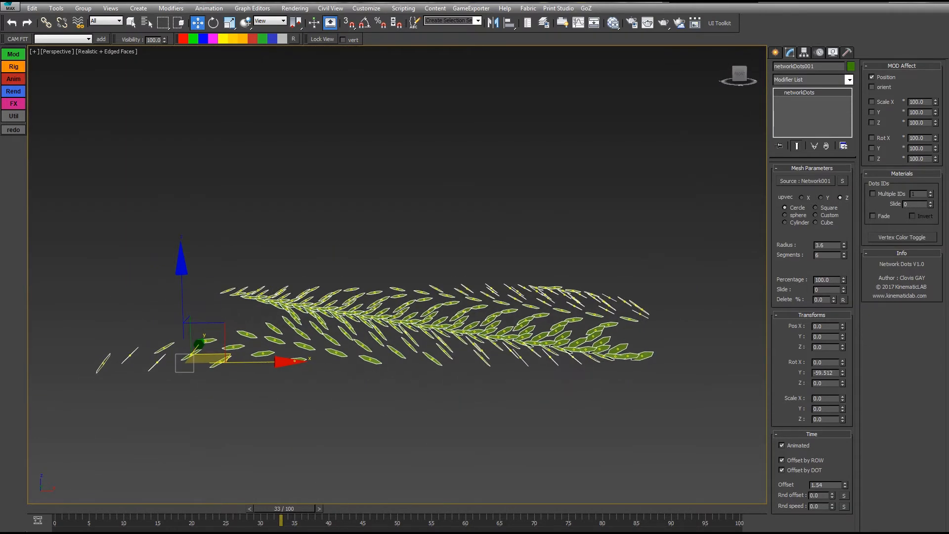
left_click_drag(845, 245, 844, 228)
middle_click_drag(494, 247, 465, 274, "alt")
key("Home")
key("slash")
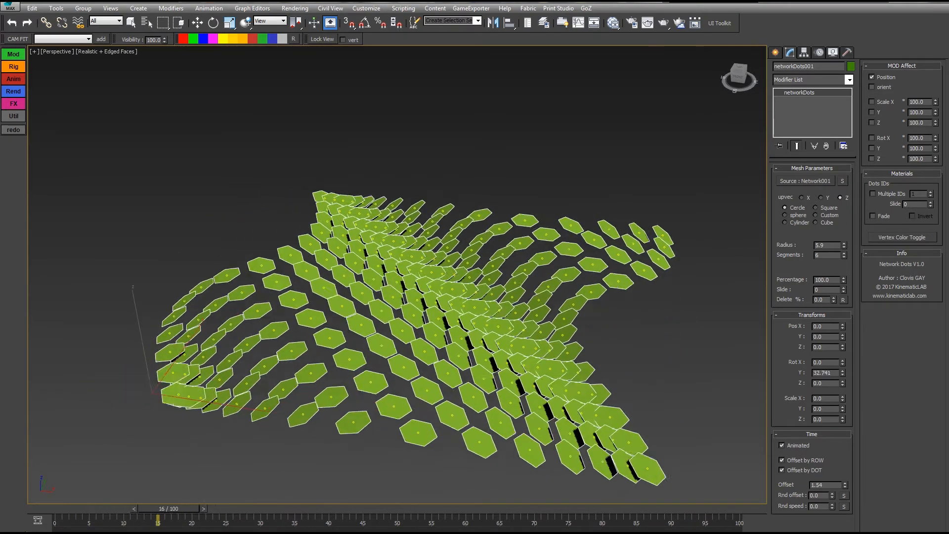
key("slash")
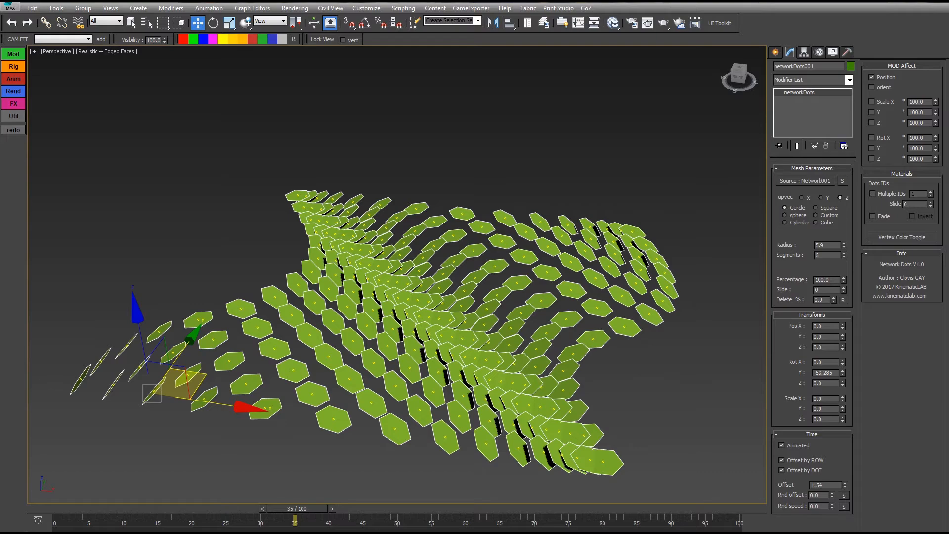
Change the dots' shape to Square and set their Length to 20.6
left_click(816, 207)
middle_click_drag(495, 277, 396, 284, "alt")
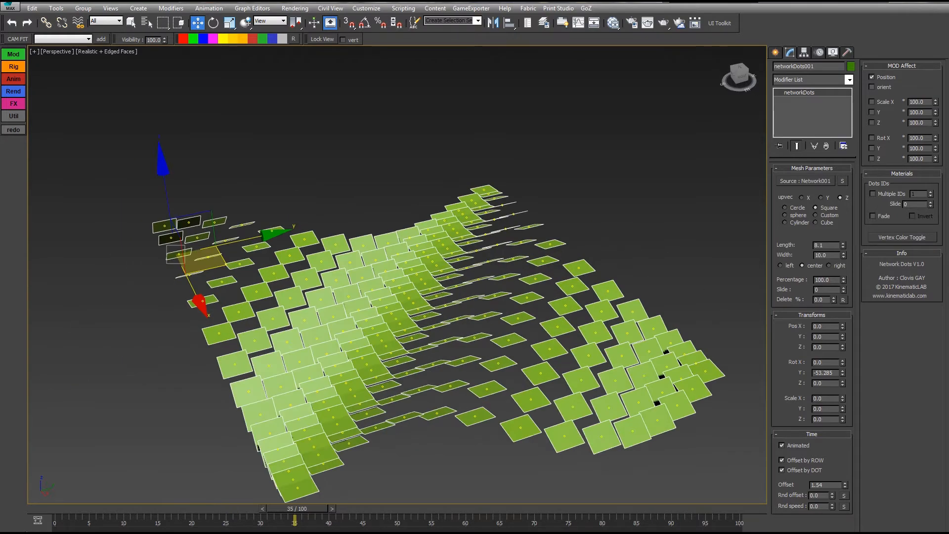
left_click_drag(843, 245, 843, 190)
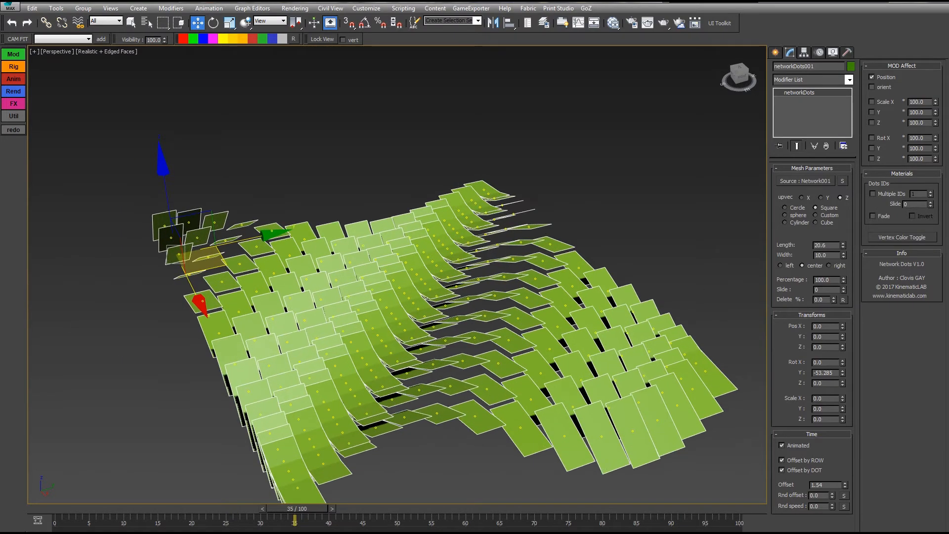
middle_click_drag(420, 281, 370, 260, "alt")
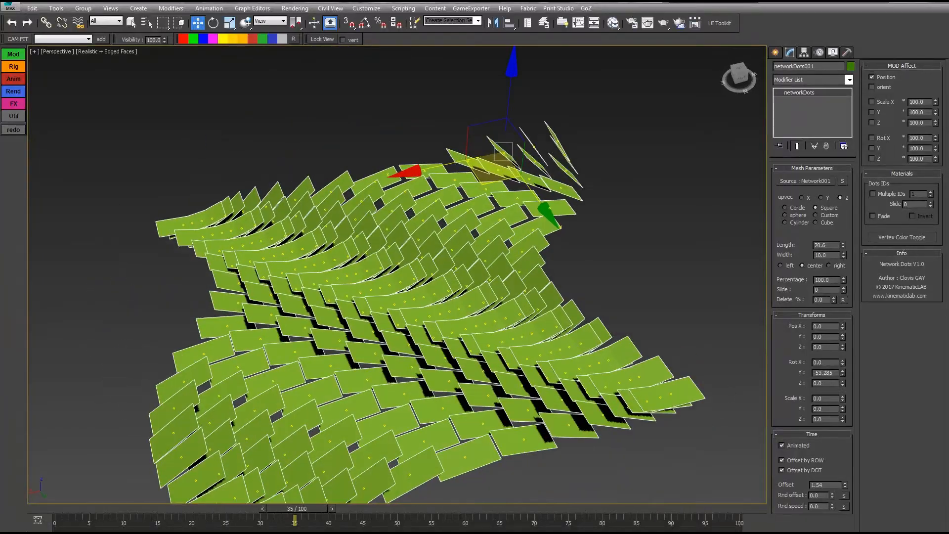
Play the square dots' animation from the first frame, stop at frame 90, and examine the whole grid
key("Home")
key("slash")
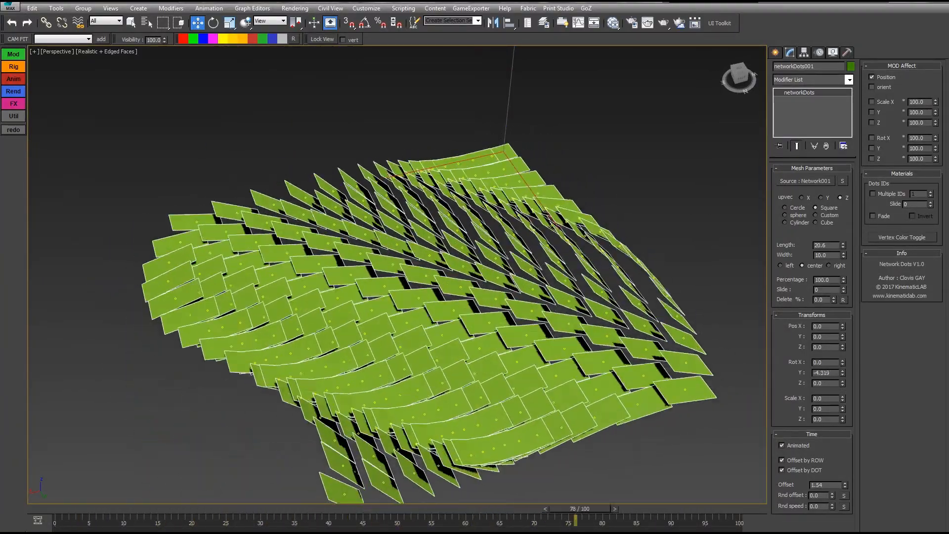
key("slash")
middle_click_drag(445, 287, 395, 282)
scroll(393, 281, "down", 3)
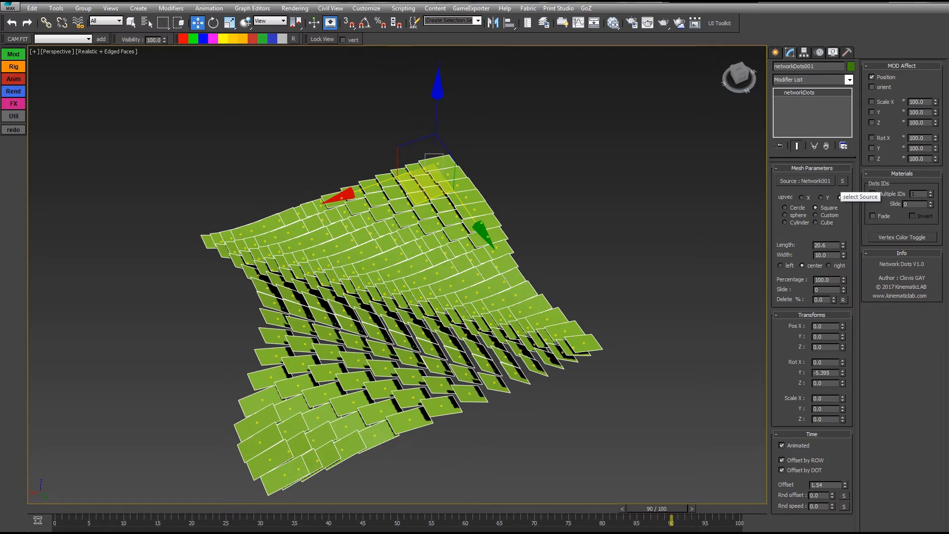
Select the dots' source network and raise both its Count and CountY to 53
left_click(842, 181)
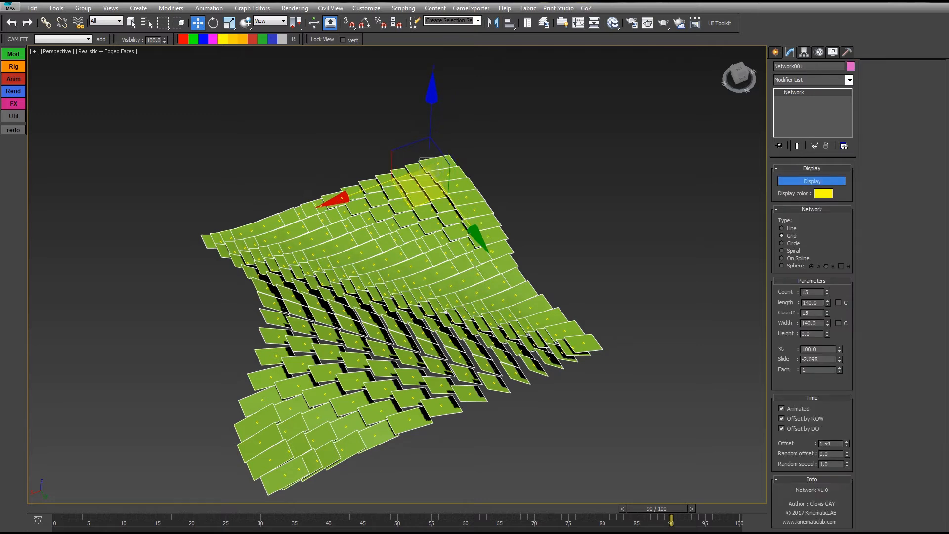
left_click_drag(827, 291, 827, 273)
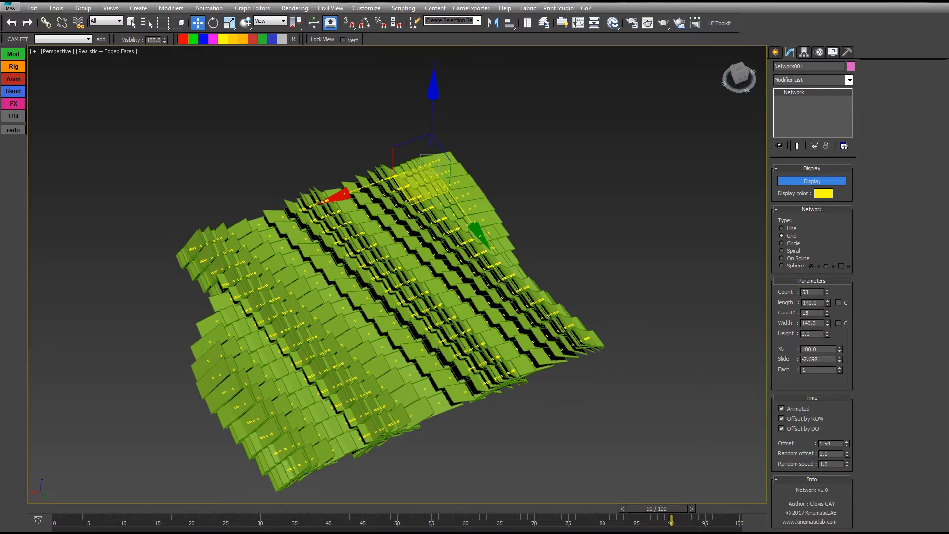
left_click_drag(827, 312, 827, 294)
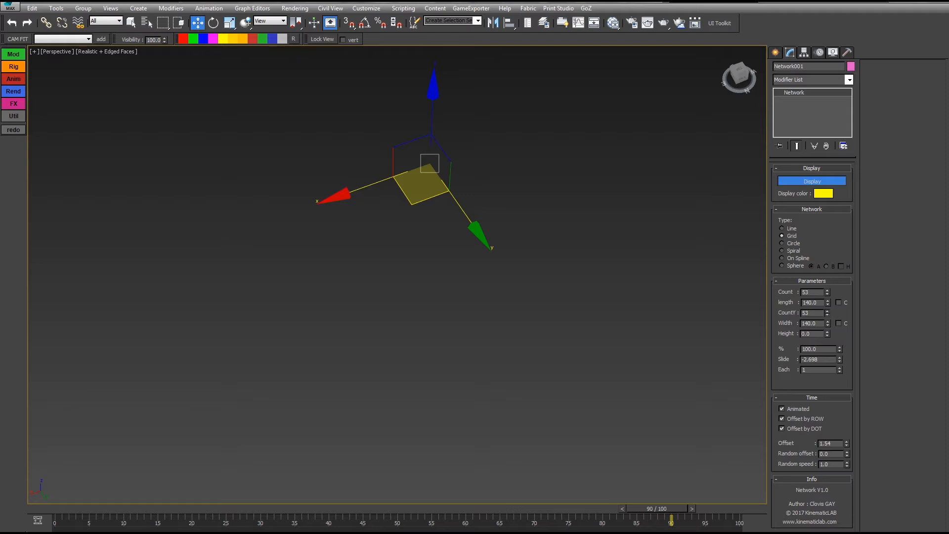
Reduce the network's CountY, trying 10 and settling on 20
middle_click_drag(397, 275, 393, 257)
double_click(806, 313)
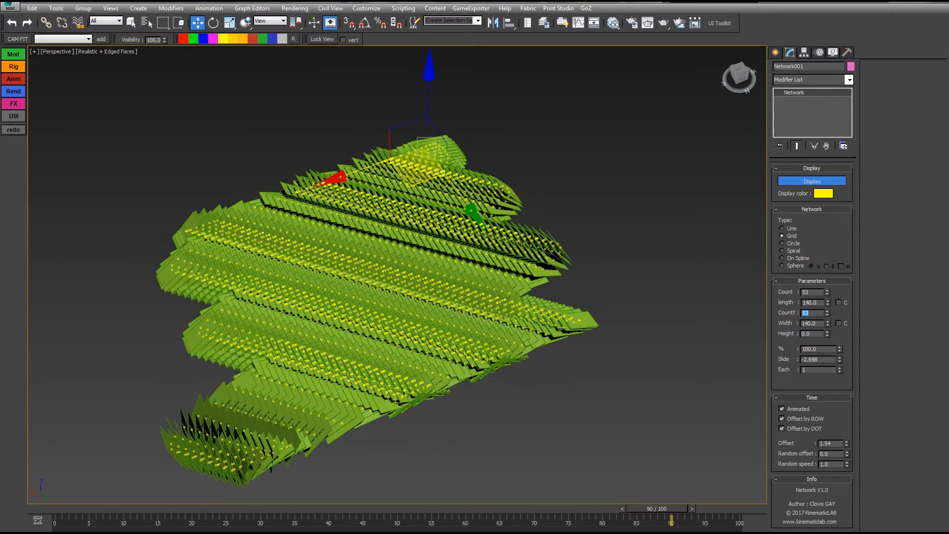
type("10")
left_click(809, 292)
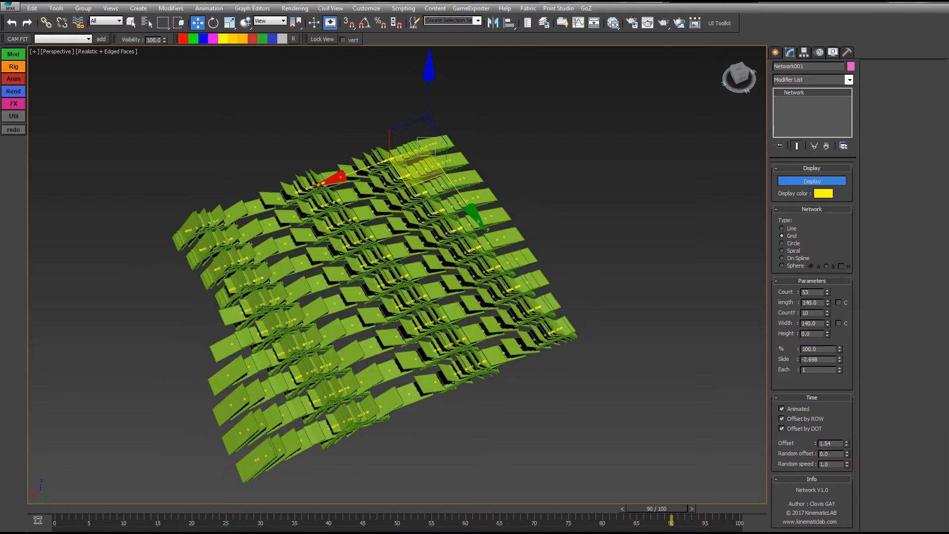
double_click(805, 313)
type("20")
key("Return")
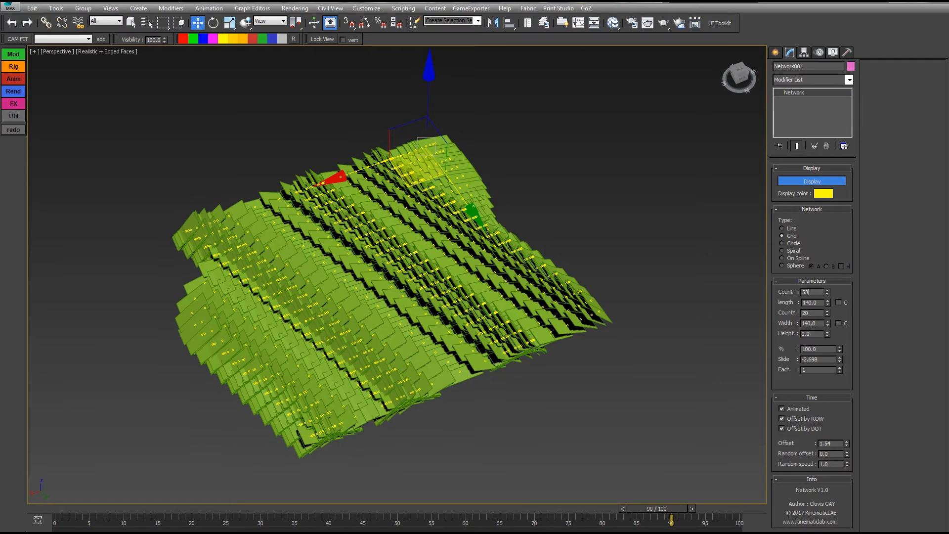
Set the network's Width to 204.8, its length to 248.7 and its Count to 20
left_click_drag(828, 323, 827, 262)
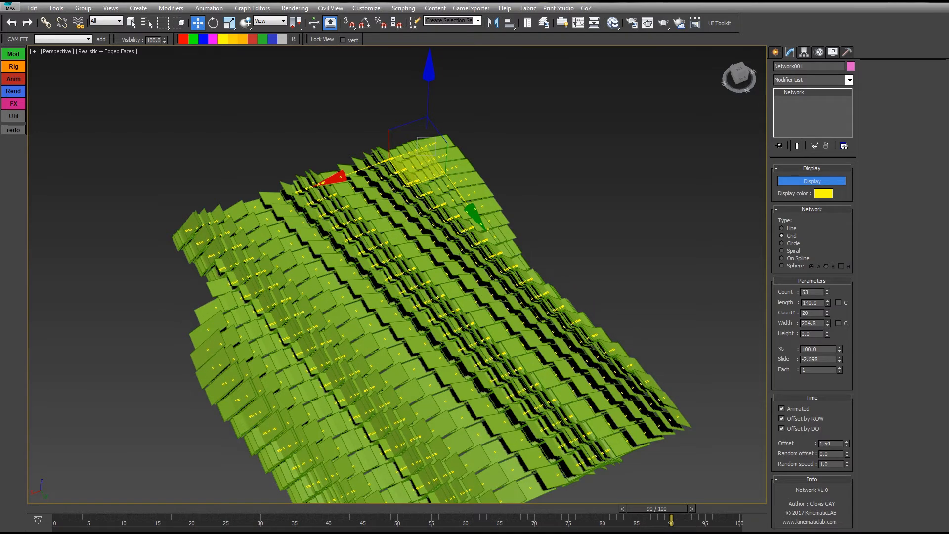
left_click_drag(827, 303, 827, 262)
middle_click_drag(475, 277, 326, 279, "alt")
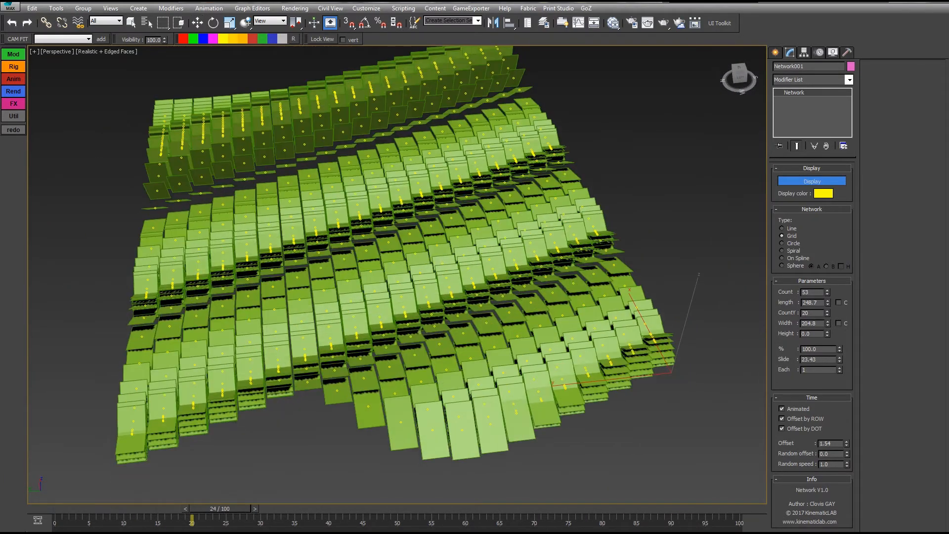
key("w")
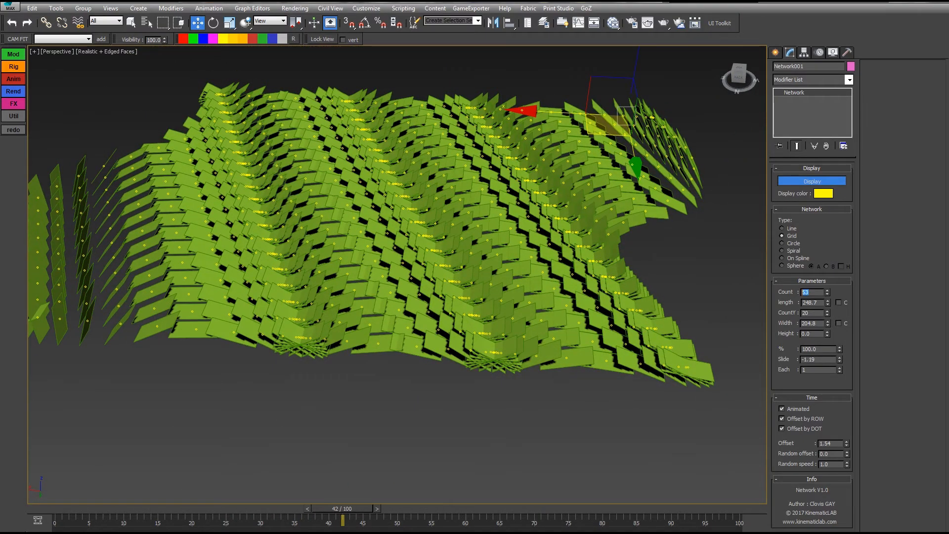
middle_click_drag(425, 267, 379, 301, "alt")
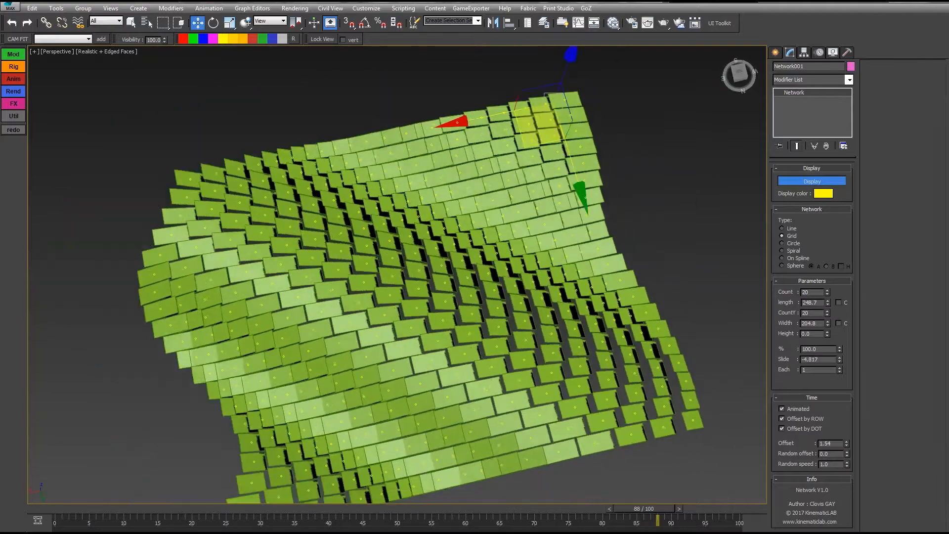
Scrub the animation back and replay it, examining the wave across the whole grid, and stop at frame 40
scroll(398, 275, "down", 2)
middle_click_drag(398, 275, 378, 289, "alt")
left_click_drag(643, 508, 178, 508)
key("slash")
key("slash")
middle_click_drag(397, 275, 344, 206, "alt")
scroll(397, 275, "up", 1)
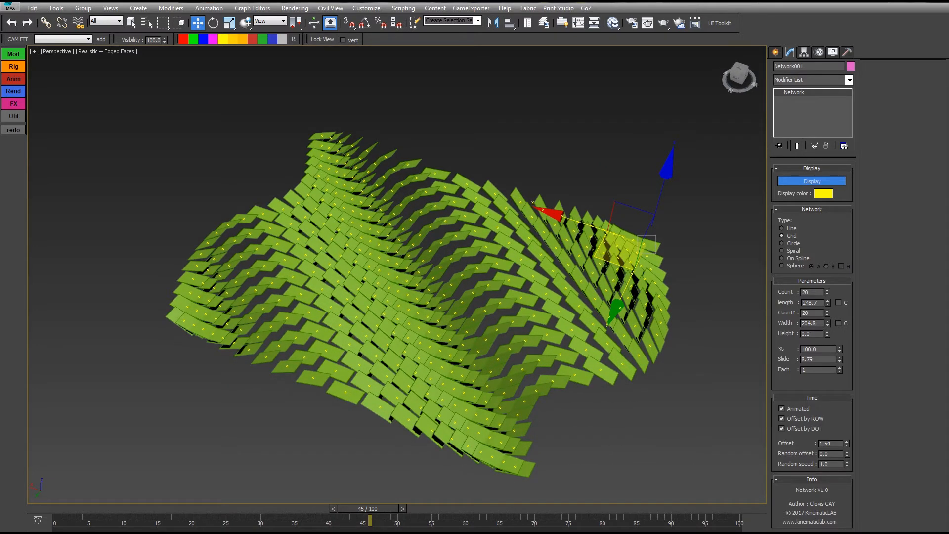
left_click_drag(368, 508, 221, 508)
key("slash")
key("slash")
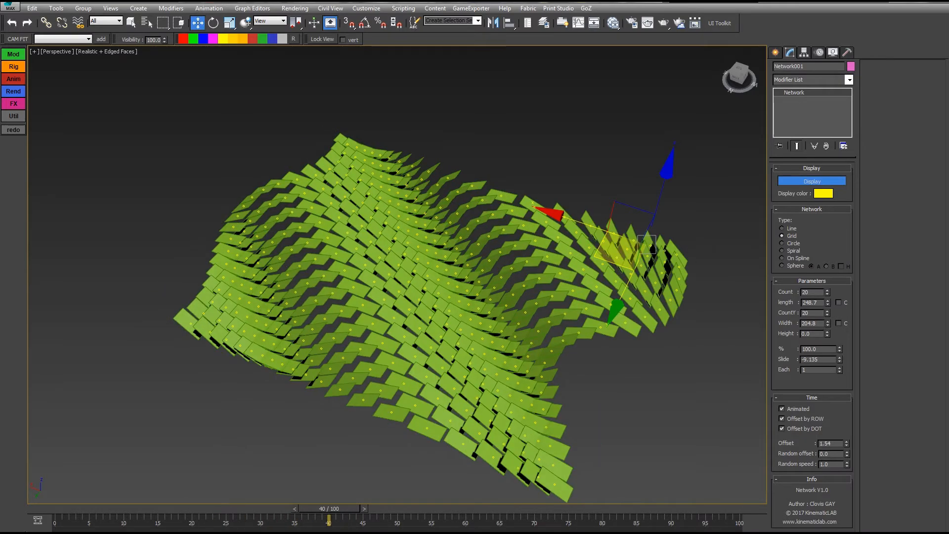
Raise the Strength of the network slide's noise controller to 264.48 and check the wave up to frame 85
left_click(579, 23)
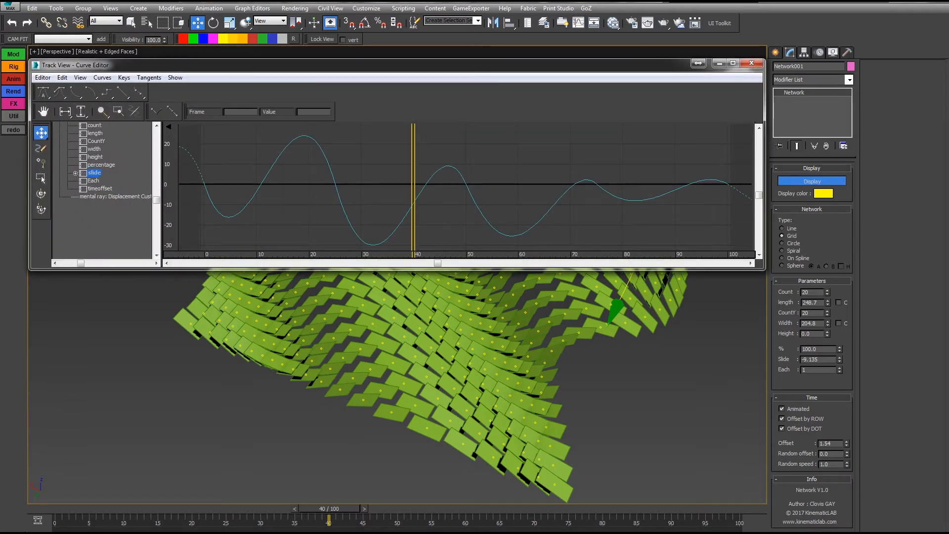
double_click(94, 173)
left_click_drag(191, 147, 191, 116)
middle_click_drag(464, 375, 478, 333, "alt")
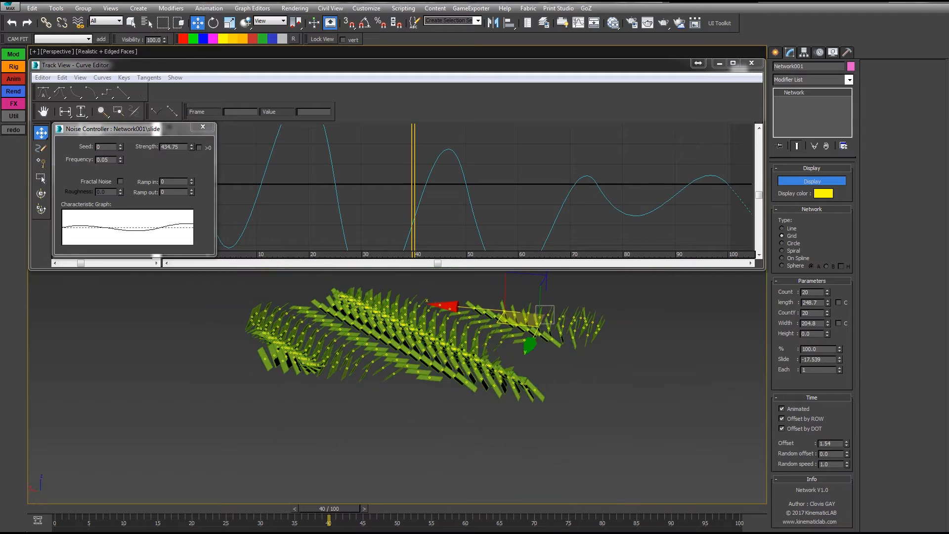
right_click(191, 147)
left_click_drag(191, 147, 191, 119)
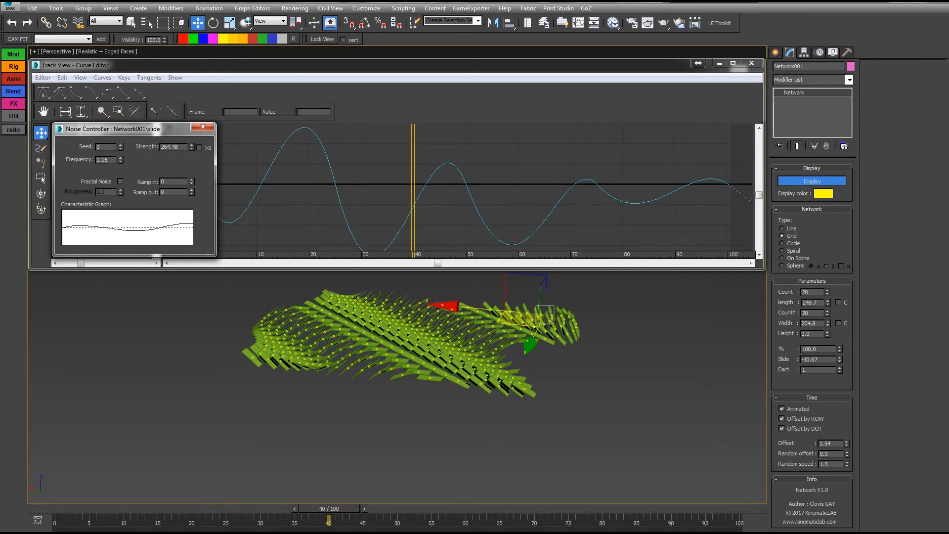
middle_click_drag(398, 365, 401, 388, "alt")
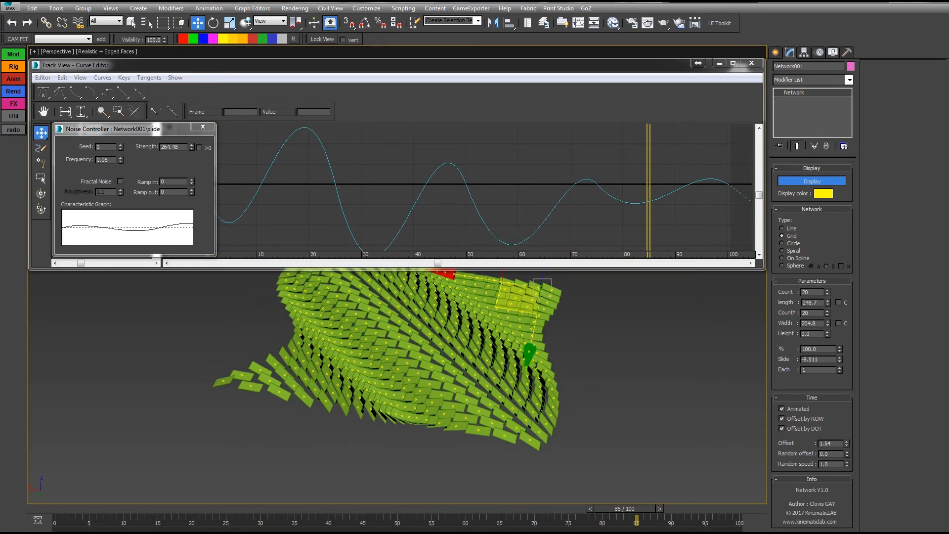
left_click(202, 126)
left_click(752, 63)
Select the dots and replace the controller of their Y rotation track with Bezier Float
middle_click_drag(589, 294, 654, 240)
scroll(654, 240, "up", 3)
left_click(475, 317)
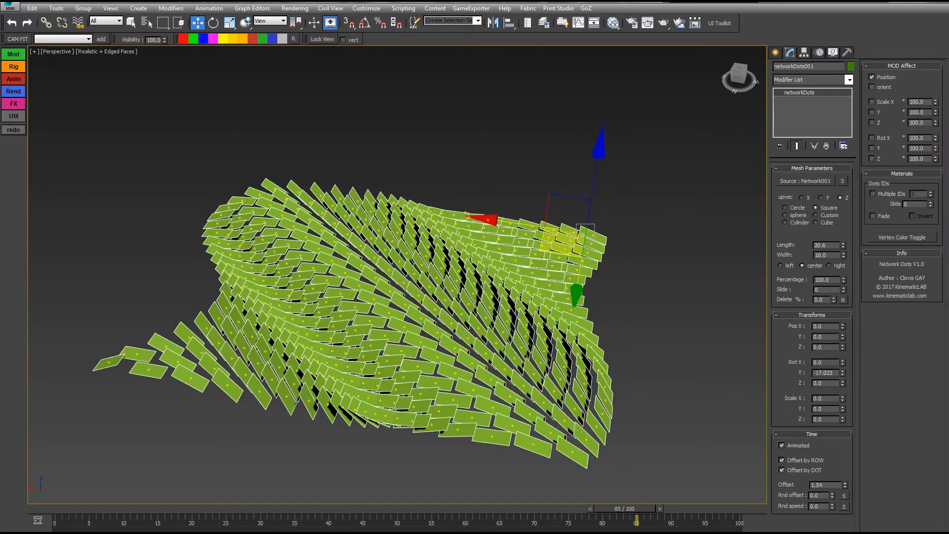
middle_click_drag(474, 316, 494, 304, "alt")
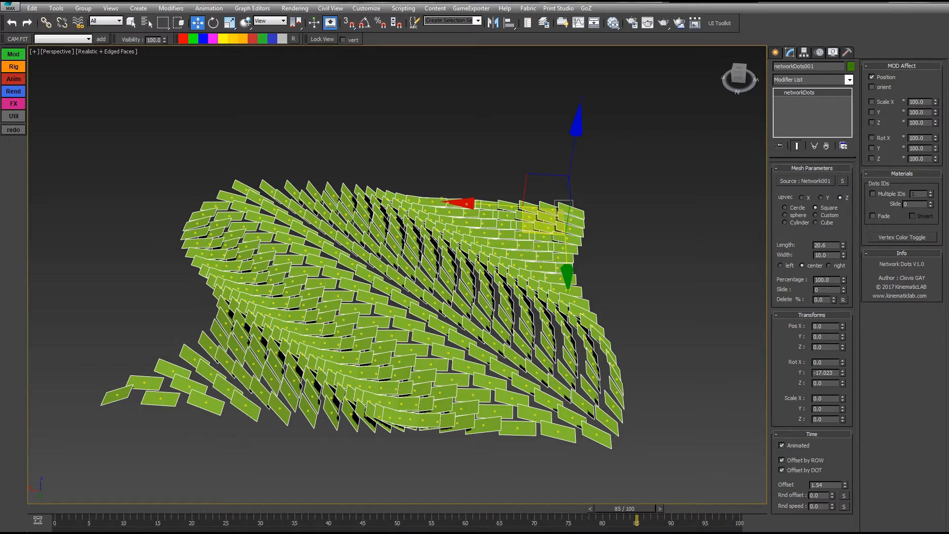
middle_click_drag(494, 304, 469, 306, "alt")
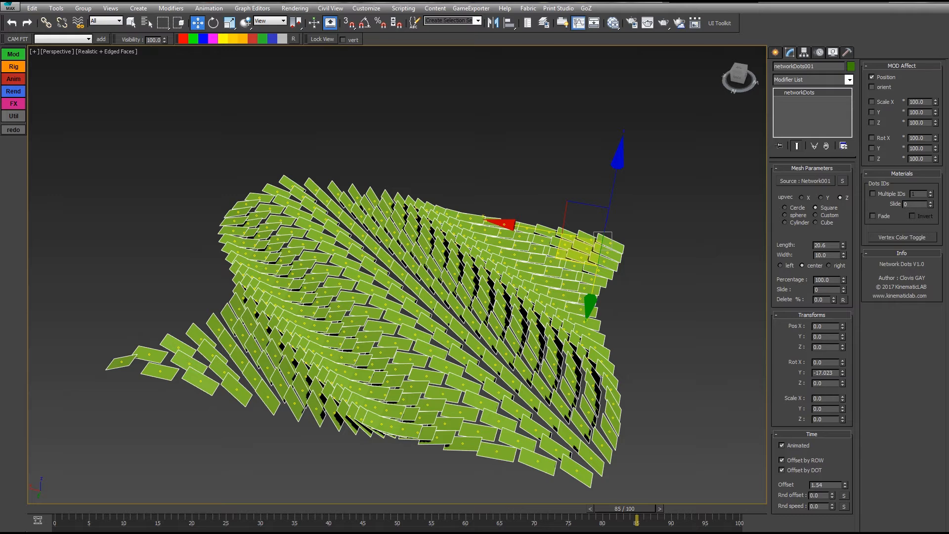
left_click(578, 22)
scroll(104, 198, "down", 4)
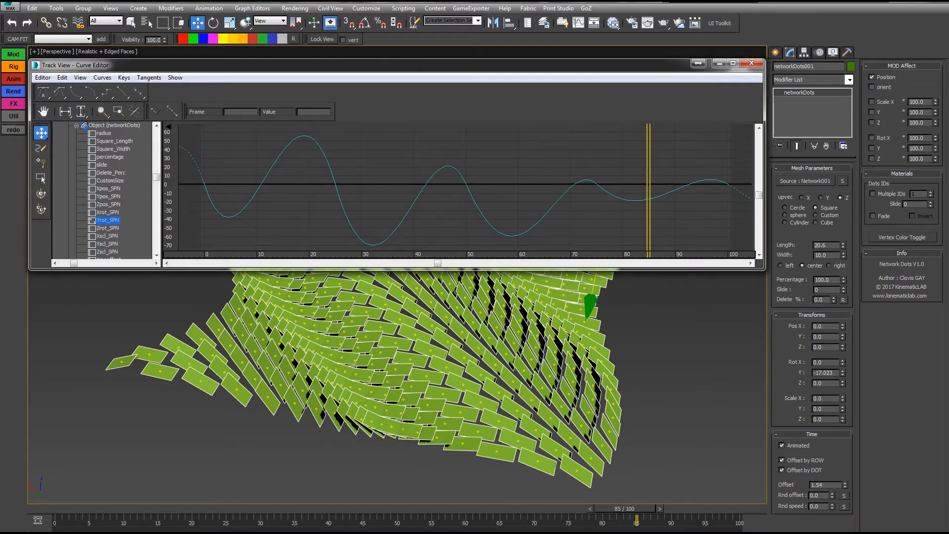
right_click(103, 216)
left_click(131, 236)
double_click(429, 208)
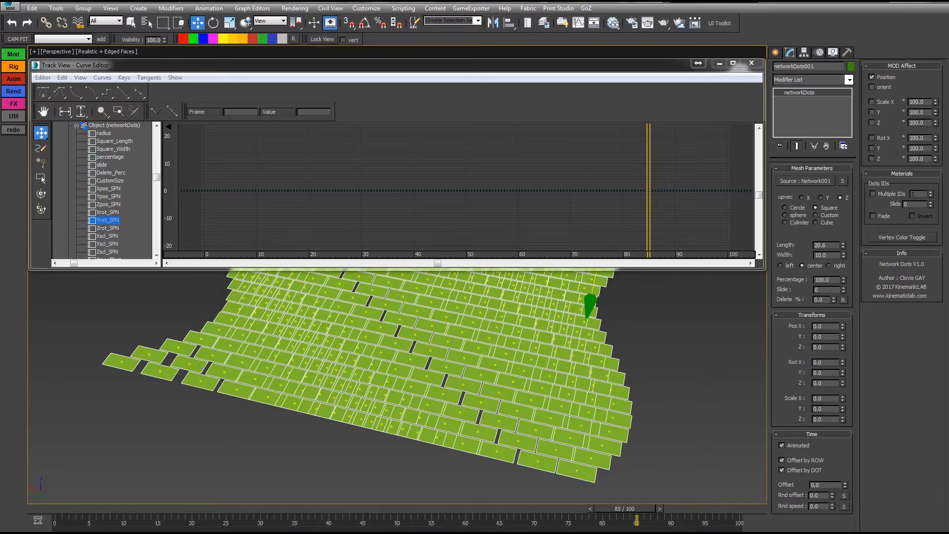
Select the dots' source network and replace its slide track's noise controller with Bezier Float
left_click(842, 181)
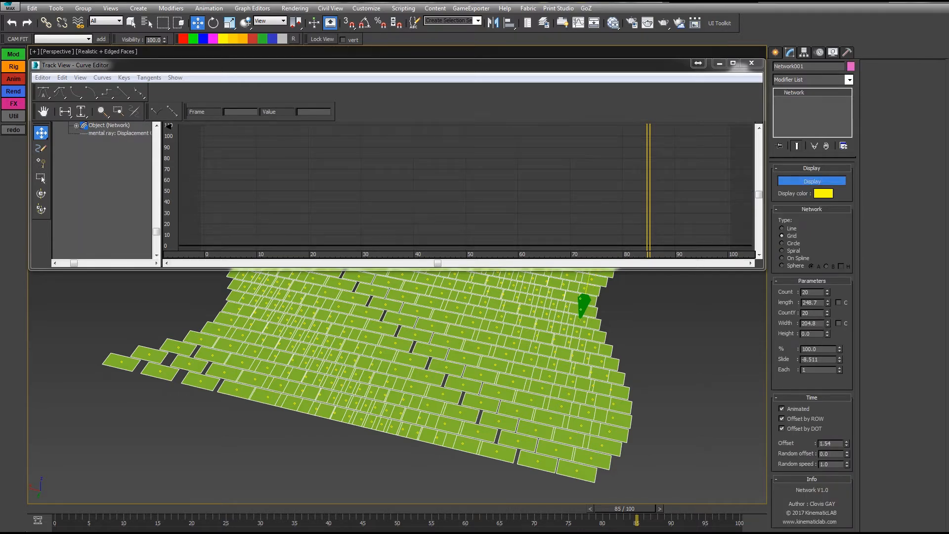
right_click(101, 182)
left_click(126, 199)
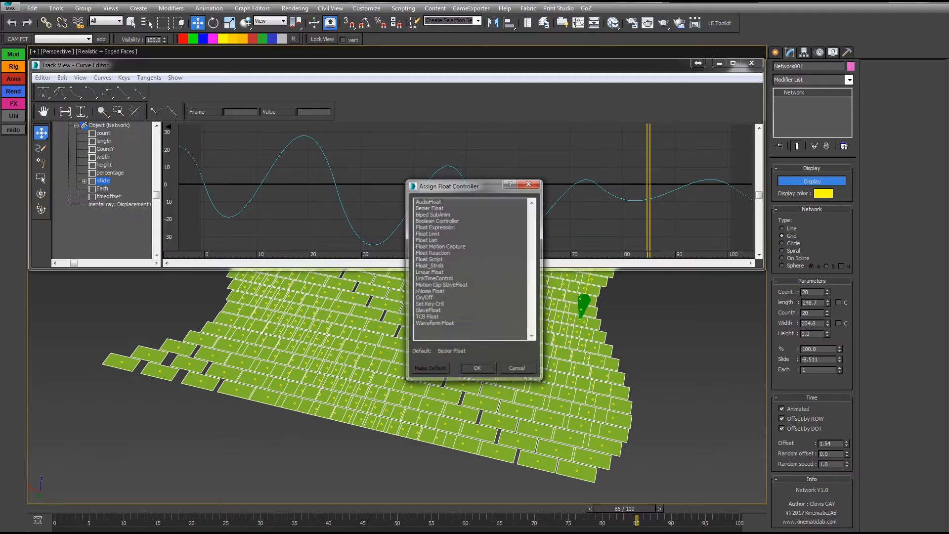
double_click(429, 208)
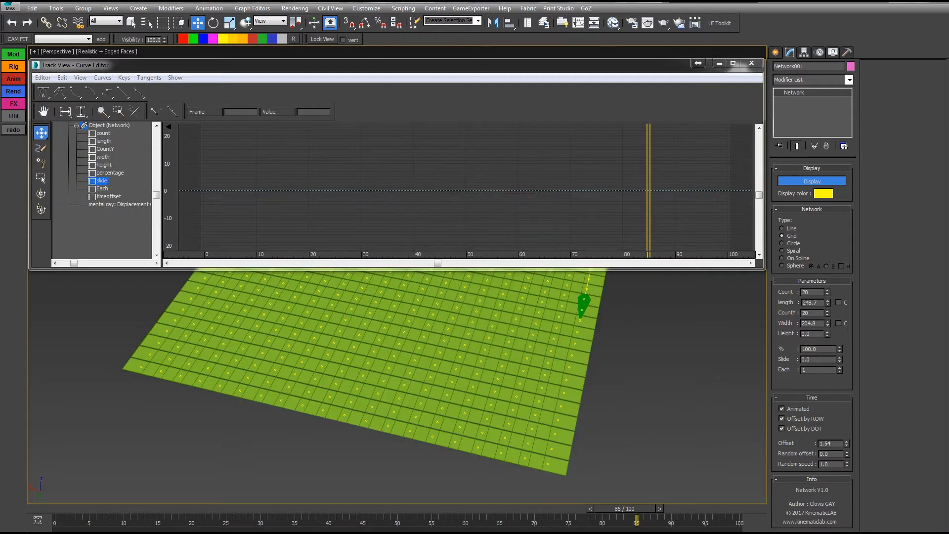
left_click(751, 63)
Change the dots' shape to Cercle and return the animation to frame 0
left_click(425, 317)
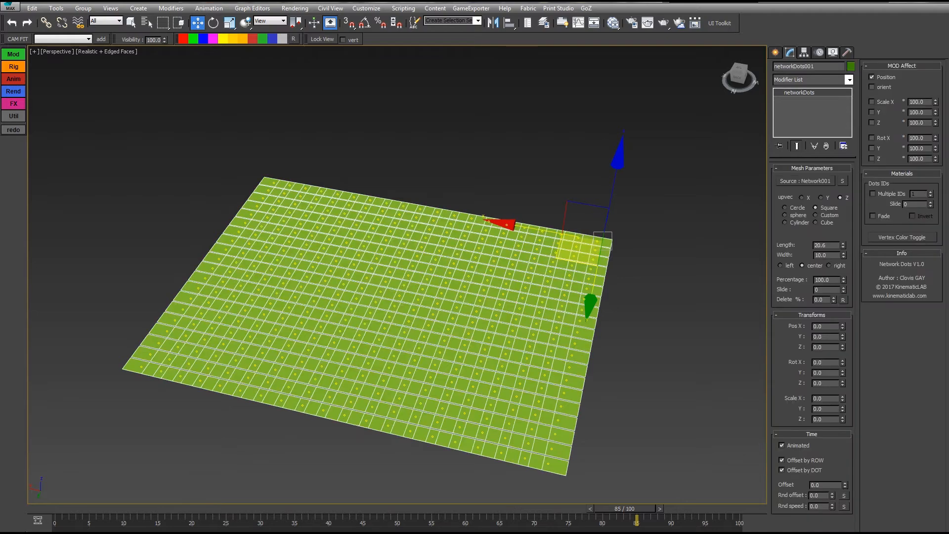
left_click(784, 207)
middle_click_drag(593, 277, 668, 313, "alt")
left_click(638, 317)
key("Home")
mouse_move(65, 508)
left_mouse_down()
mouse_move(407, 508)
mouse_move(65, 509)
left_mouse_up()
left_click(294, 331)
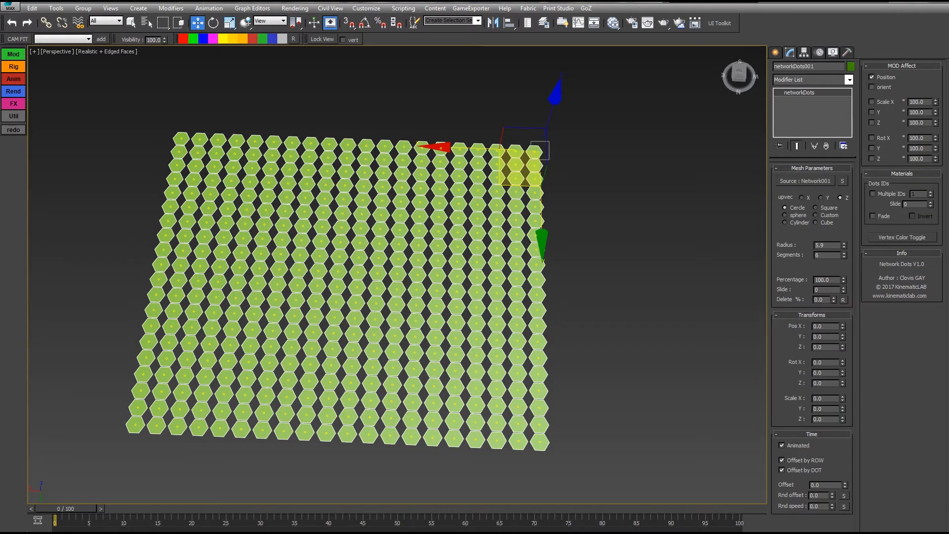
middle_click_drag(294, 332, 235, 294, "alt")
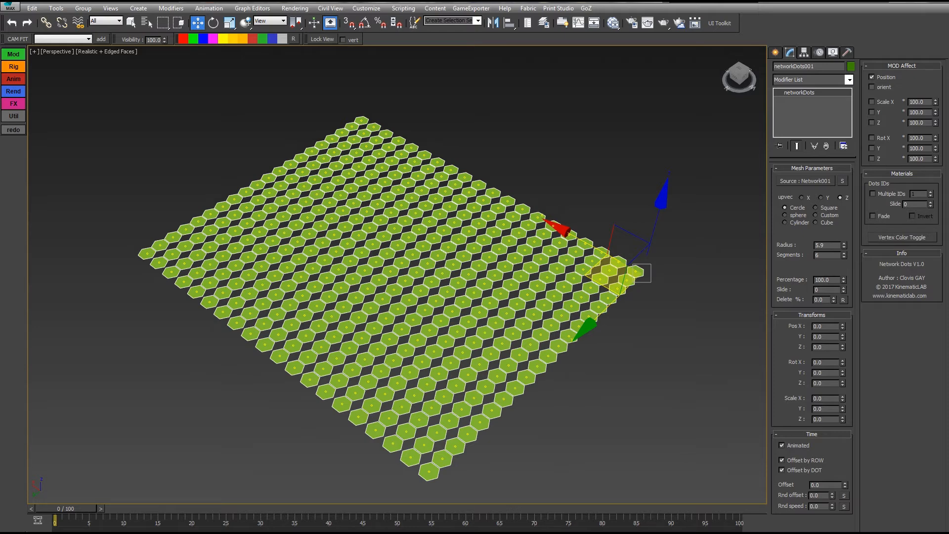
middle_click_drag(390, 292, 368, 283)
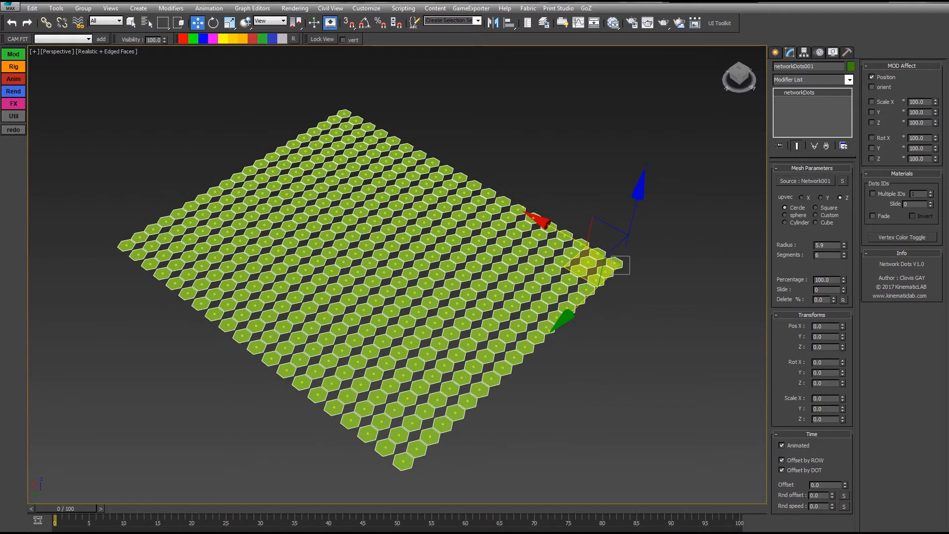
left_click(842, 181)
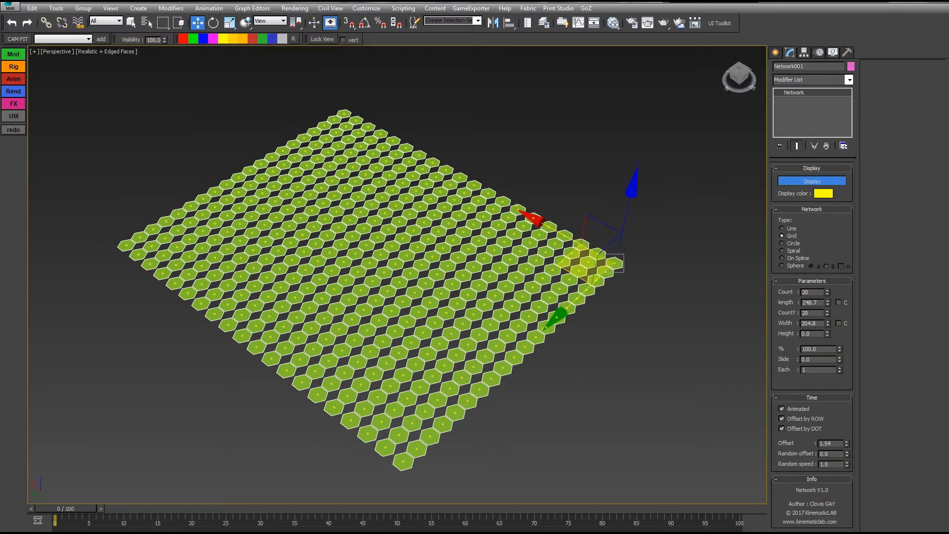
middle_click_drag(396, 286, 404, 288, "alt")
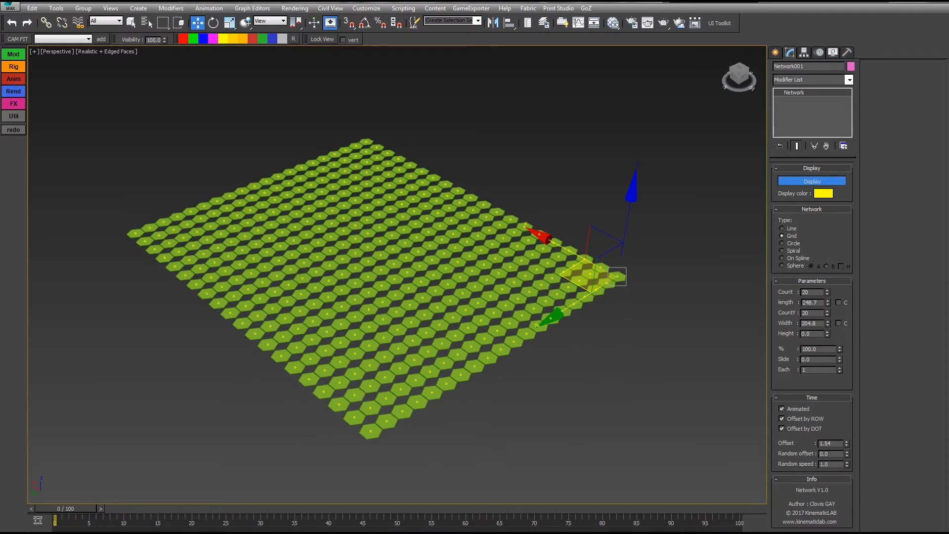
left_click(407, 289)
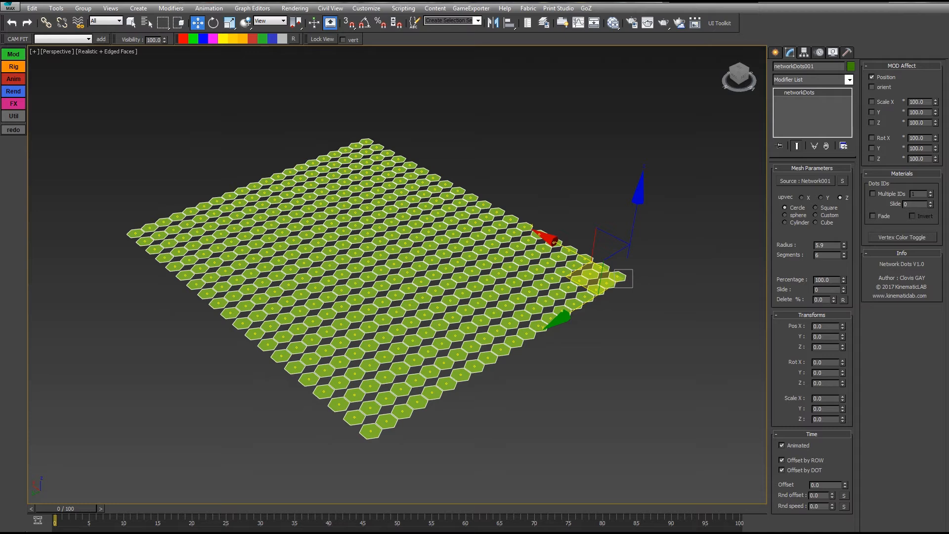
left_click(842, 181)
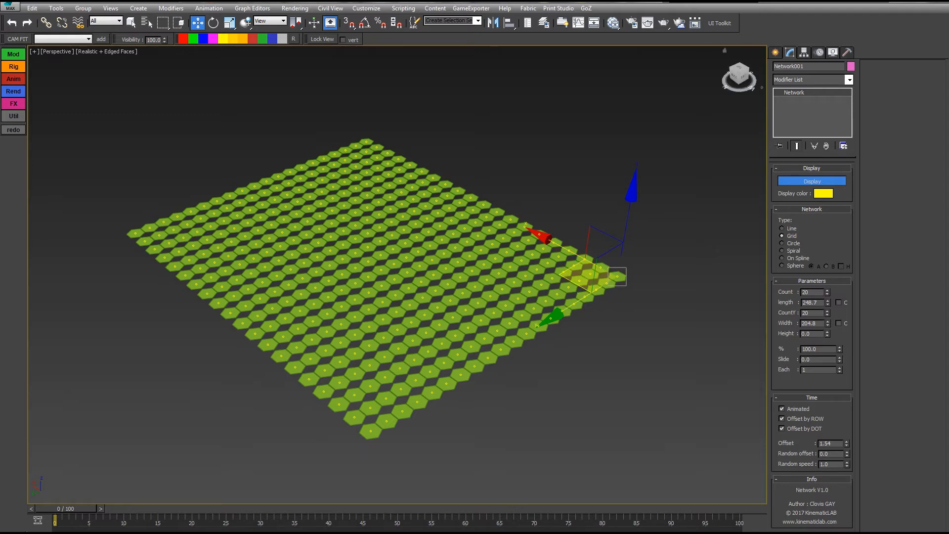
left_click(486, 233)
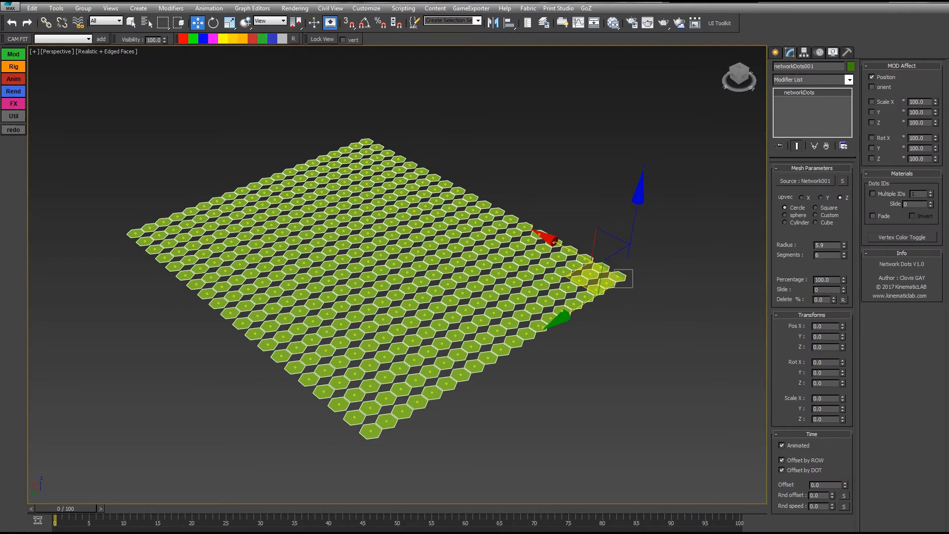
middle_click_drag(485, 233, 511, 252)
Add a Displace modifier to the dots' source network and assign a Noise map to it
left_click(842, 181)
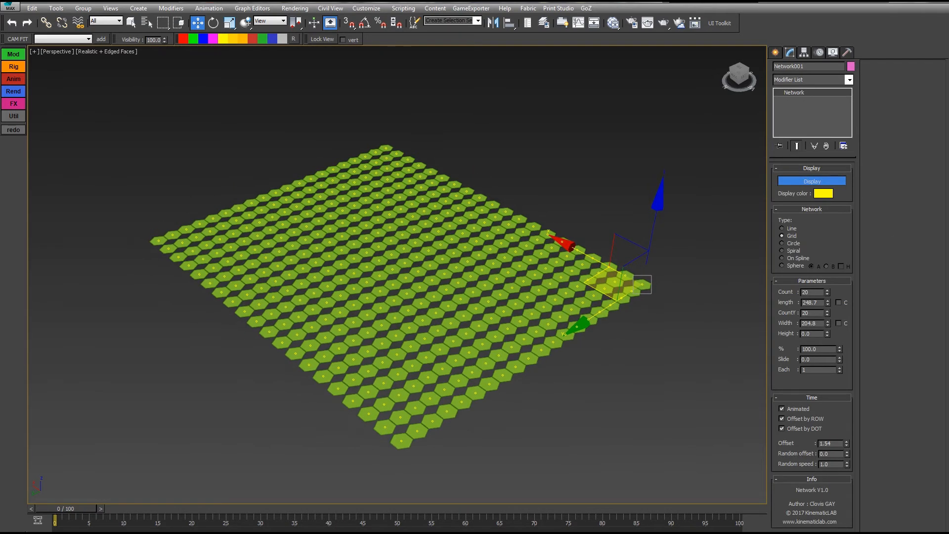
left_click(849, 80)
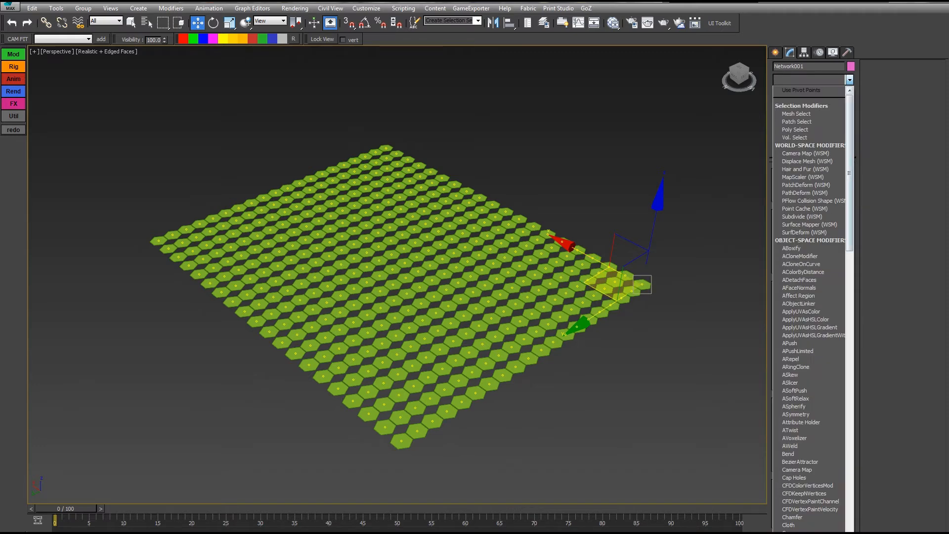
scroll(810, 297, "down", 6)
scroll(806, 124, "up", 1)
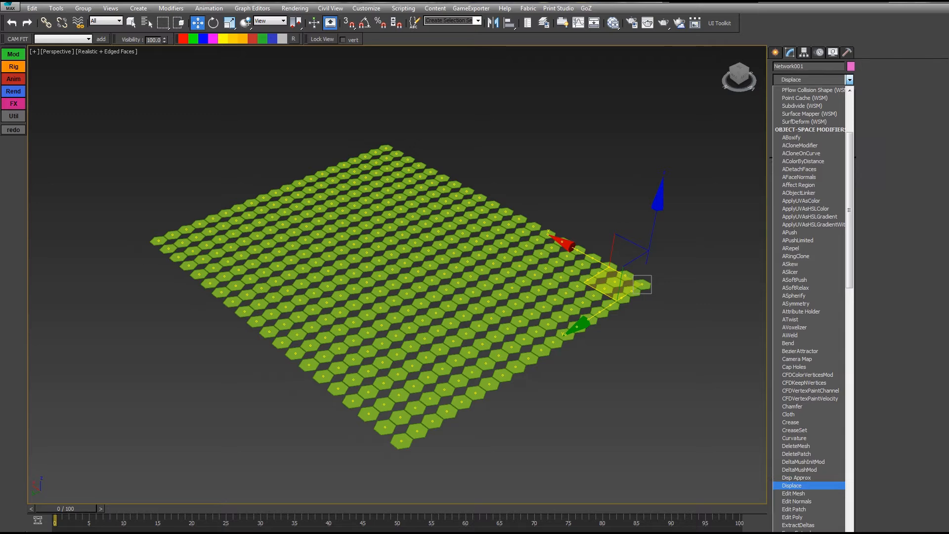
left_click(791, 485)
left_click(812, 286)
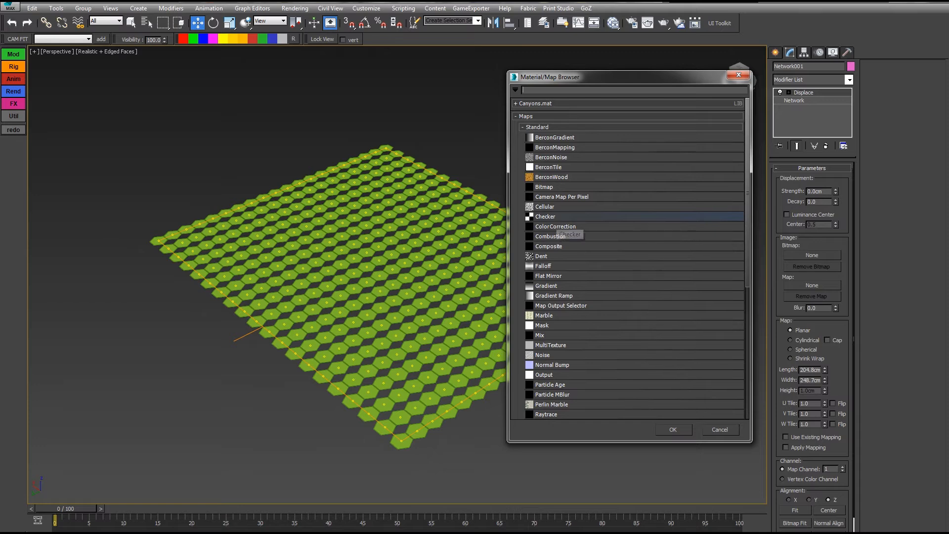
double_click(549, 355)
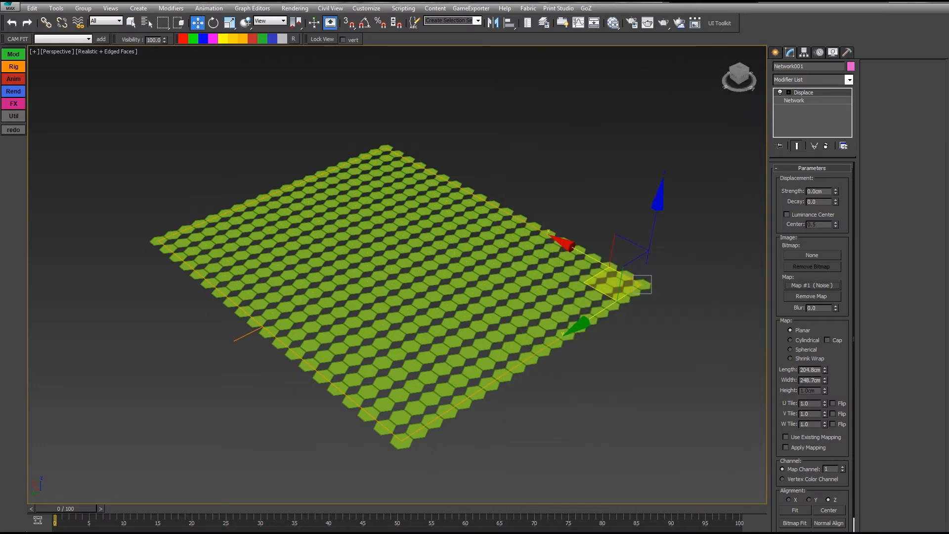
Open the Slate Material Editor and bring the Displace modifier's Noise map into it as an instance
left_click(613, 23)
left_click_drag(812, 285, 475, 197)
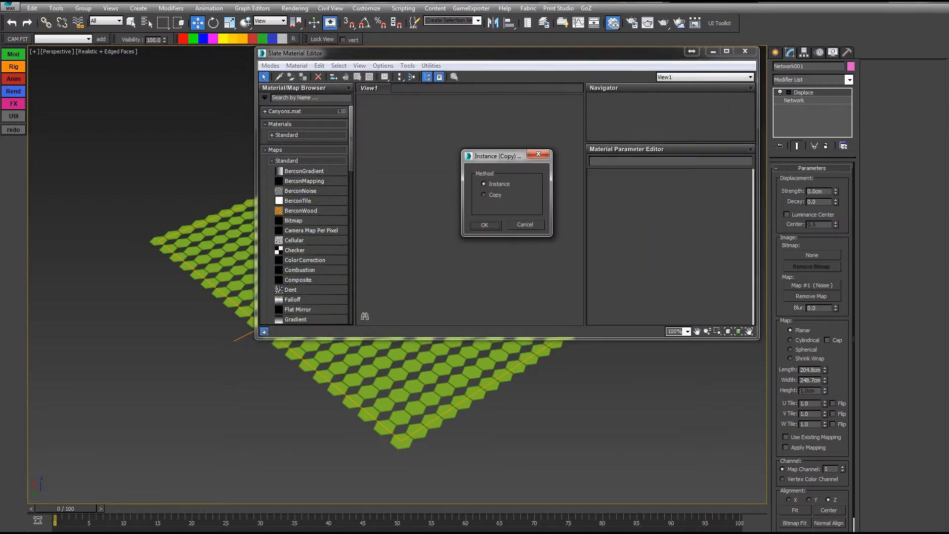
key("Return")
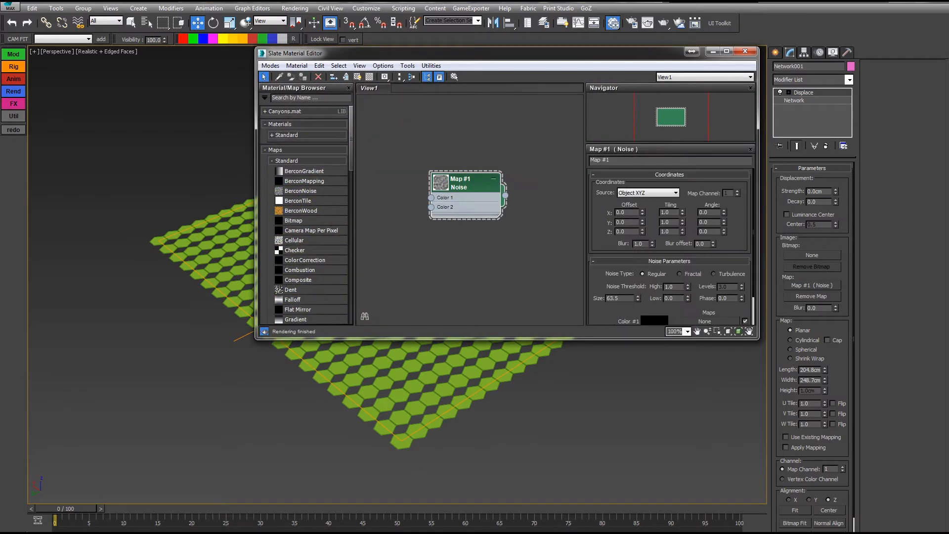
Try a displacement strength of 38.64 cm with the Noise map's size reduced to 1.0 and down to 0.001
double_click(614, 298)
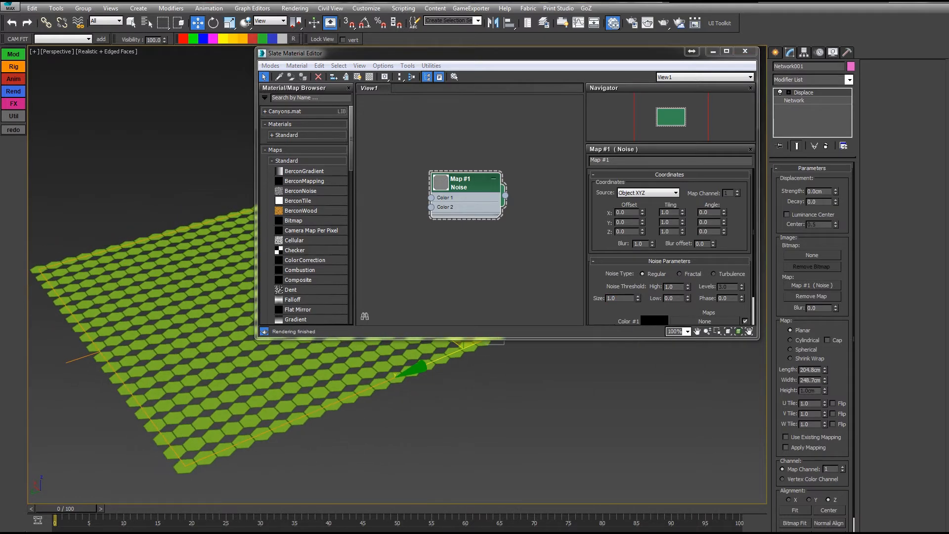
left_click_drag(836, 192, 835, 158)
left_click_drag(406, 53, 581, 45)
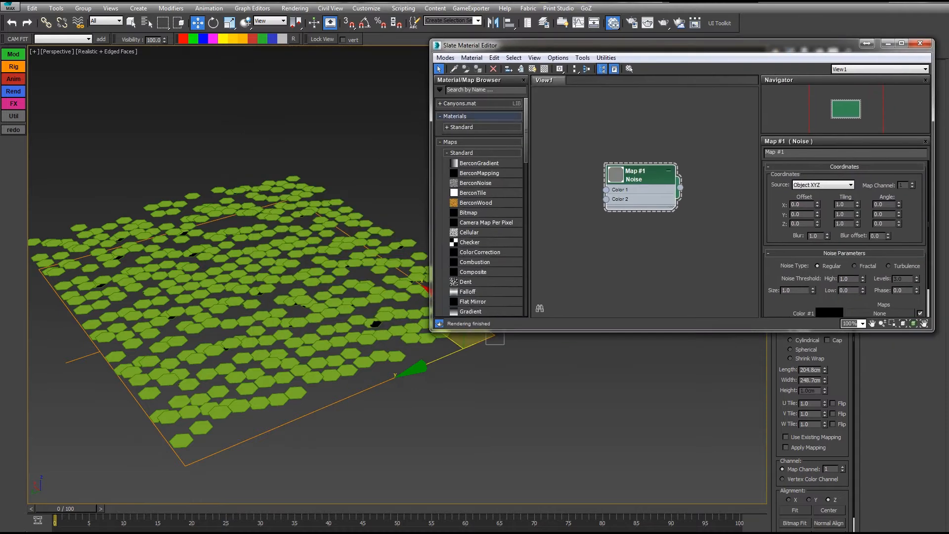
middle_click_drag(316, 316, 321, 293, "alt")
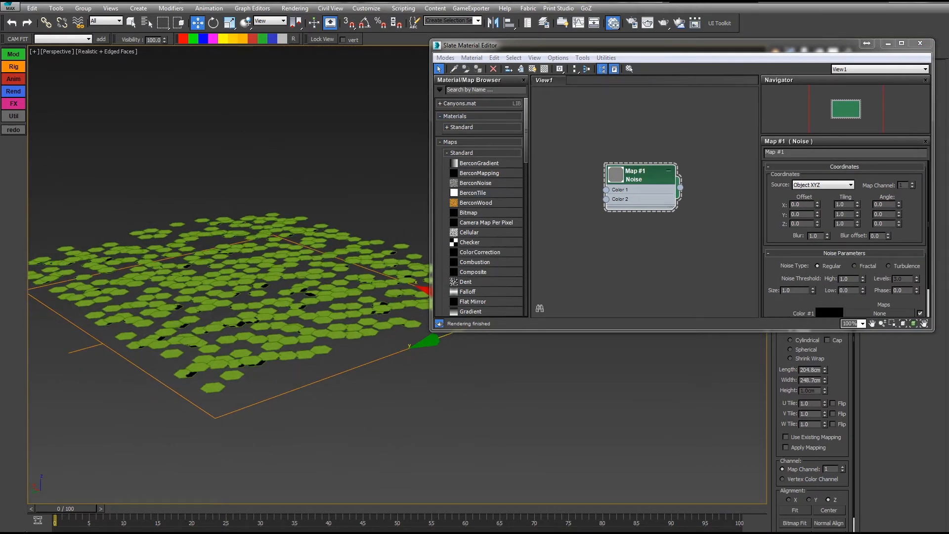
left_click_drag(813, 290, 813, 299)
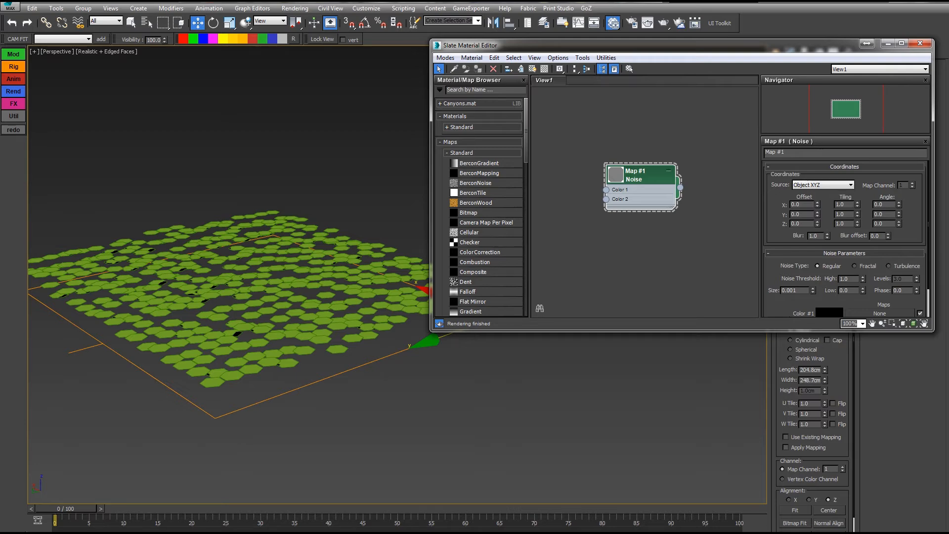
middle_click_drag(346, 277, 327, 316, "alt")
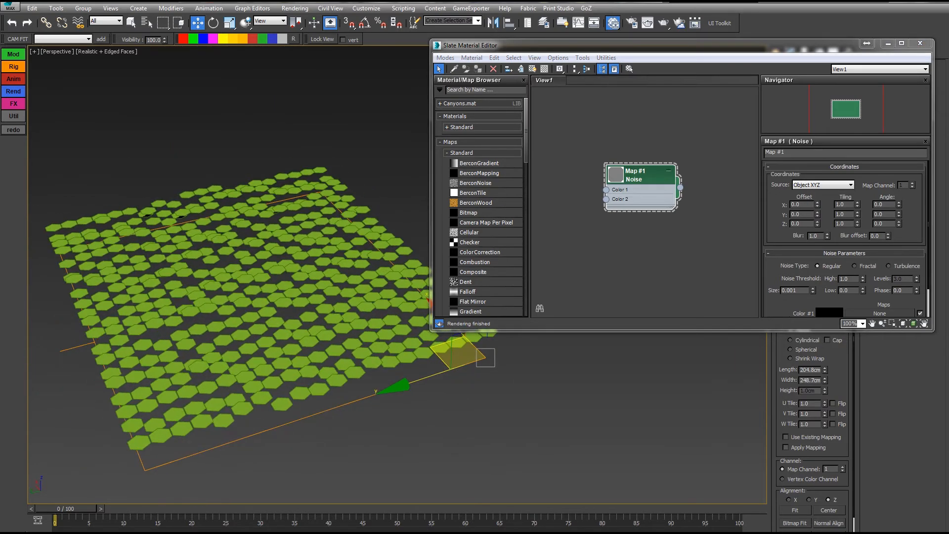
Raise the Displace modifier's strength to about 70.711 cm and enable Luminance Center
left_click_drag(544, 45, 374, 25)
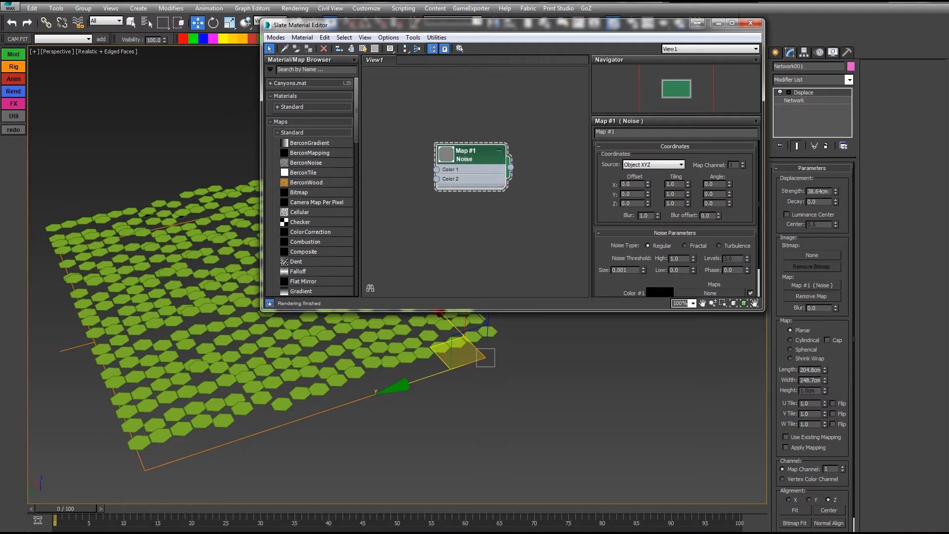
mouse_move(835, 192)
left_mouse_down()
mouse_move(835, 160)
mouse_move(835, 176)
left_mouse_up()
left_click(787, 215)
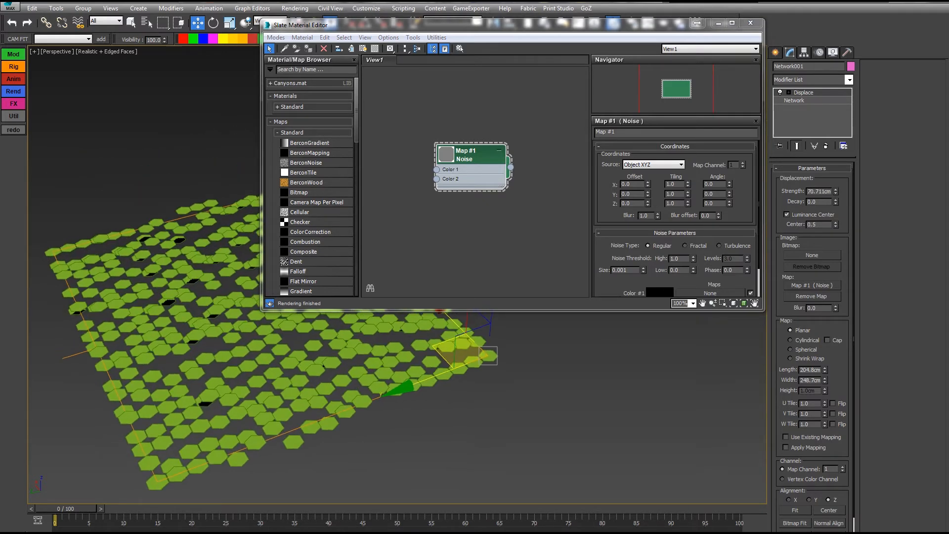
Set the Noise map's size to about 67.281 and its noise threshold to 0.7 high and 0.3 low
left_click_drag(643, 270, 643, 173)
mouse_move(553, 396)
middle_mouse_down("alt")
mouse_move(569, 413)
mouse_move(566, 368)
mouse_move(569, 388)
middle_mouse_up("alt")
double_click(676, 258)
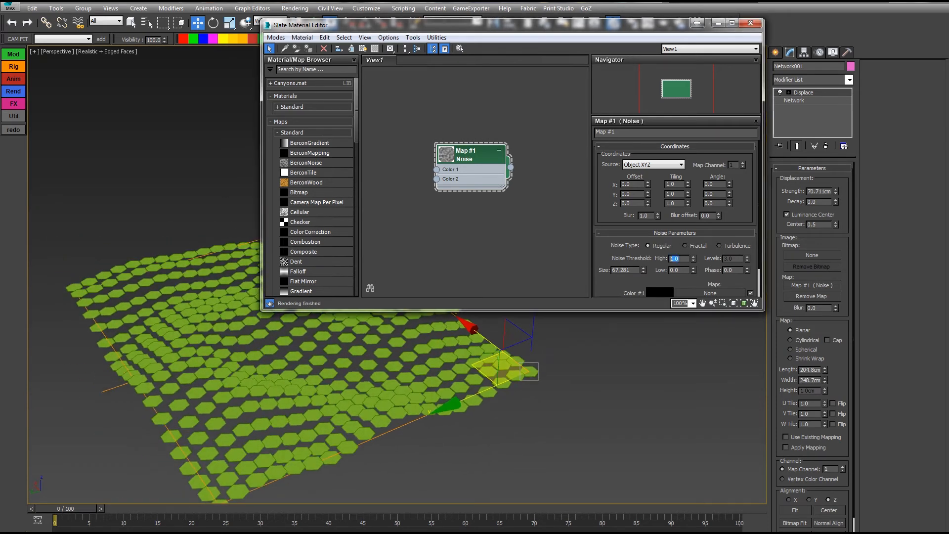
type(".7")
key("Tab")
type(".3")
key("Return")
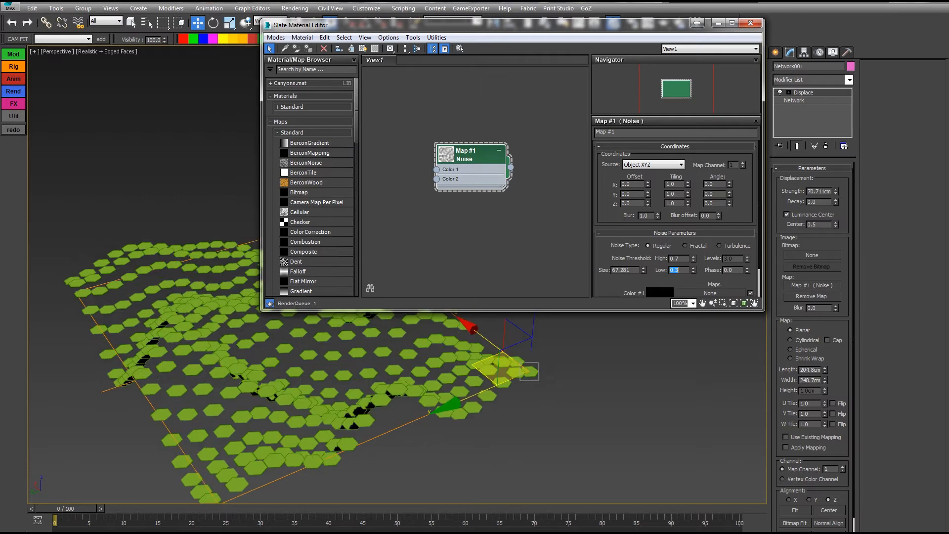
Enlarge the Noise map's size to about 72.521, lower the displacement strength to 36.77 cm and close the material editor
middle_click_drag(584, 381, 547, 368, "alt")
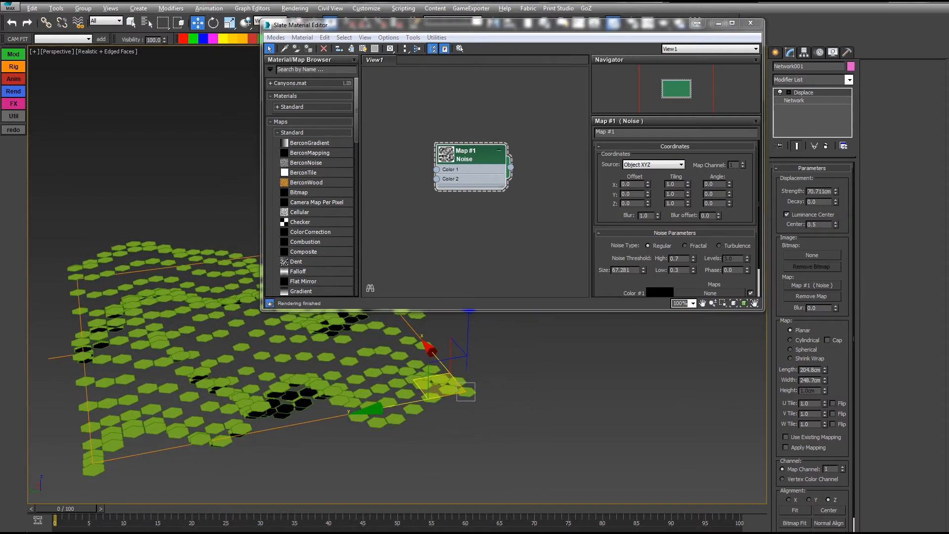
left_click_drag(643, 270, 643, 244)
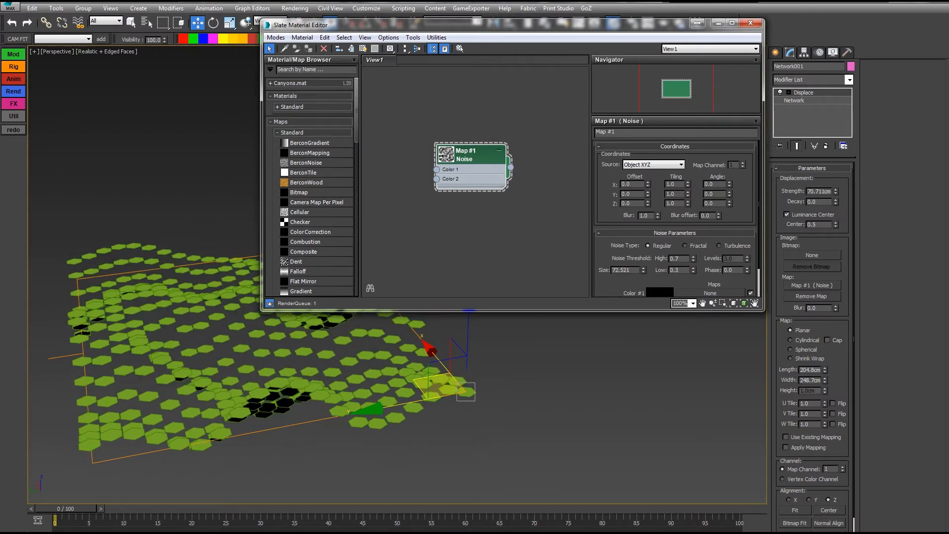
left_click_drag(835, 191, 835, 203)
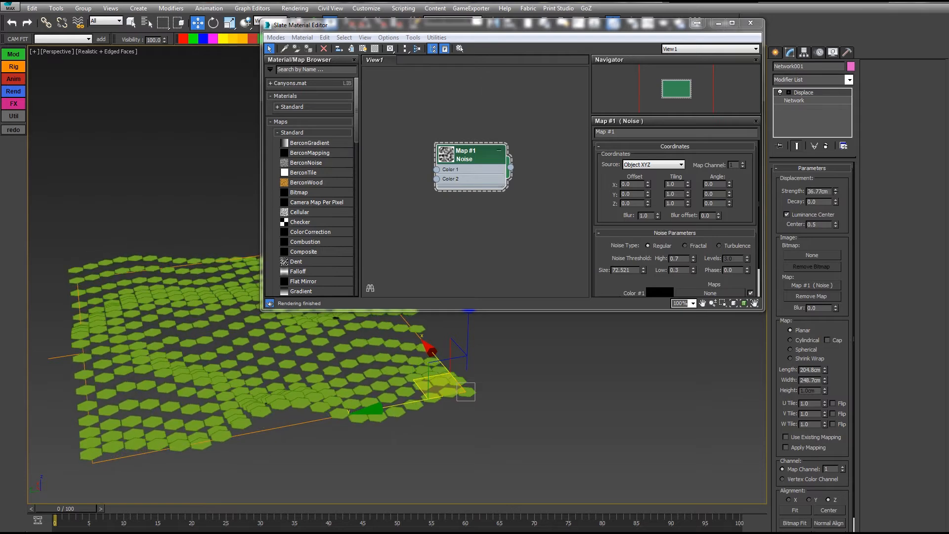
left_click(750, 22)
middle_click_drag(554, 307, 640, 307, "alt")
Turn on the point display of the base Network object and return to its Displace modifier
left_click(794, 100)
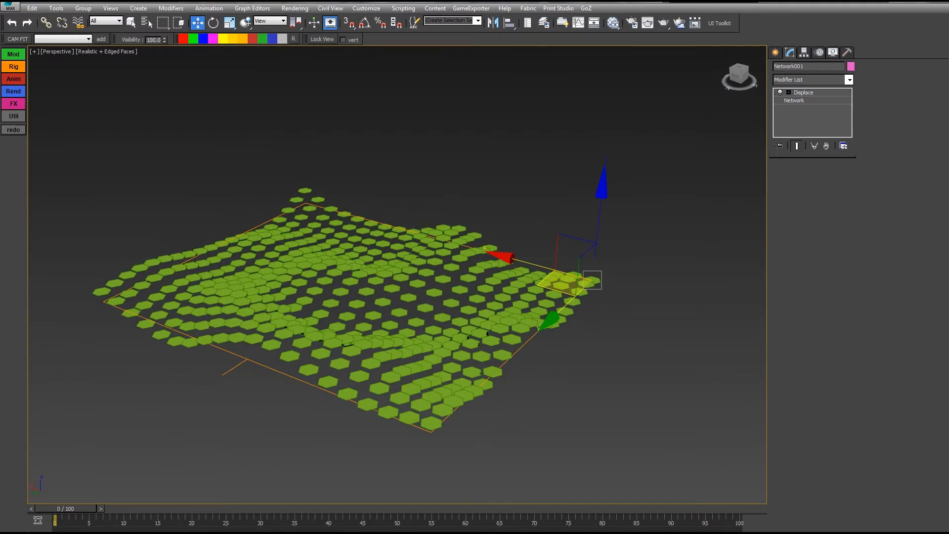
middle_click_drag(559, 306, 519, 309, "alt")
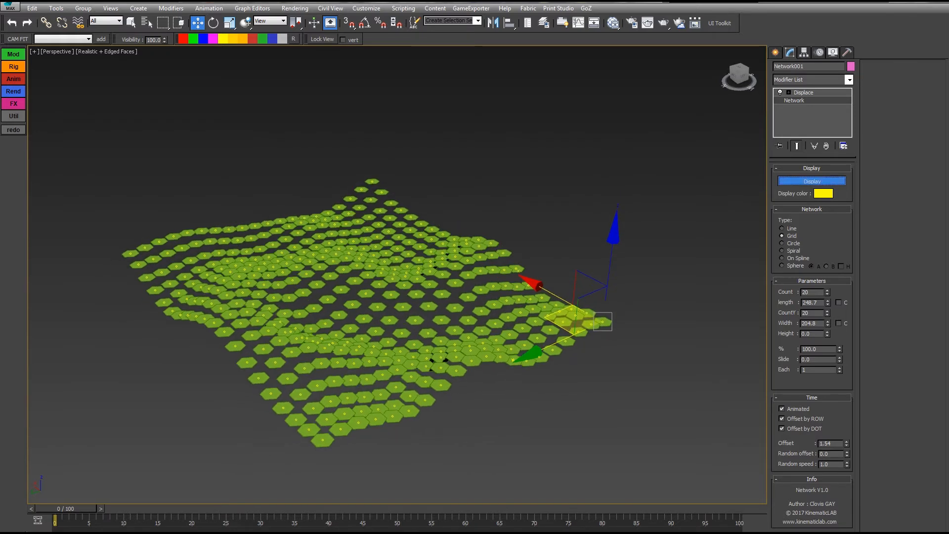
mouse_move(66, 509)
left_mouse_down()
mouse_move(149, 509)
mouse_move(64, 509)
left_mouse_up()
left_click(803, 93)
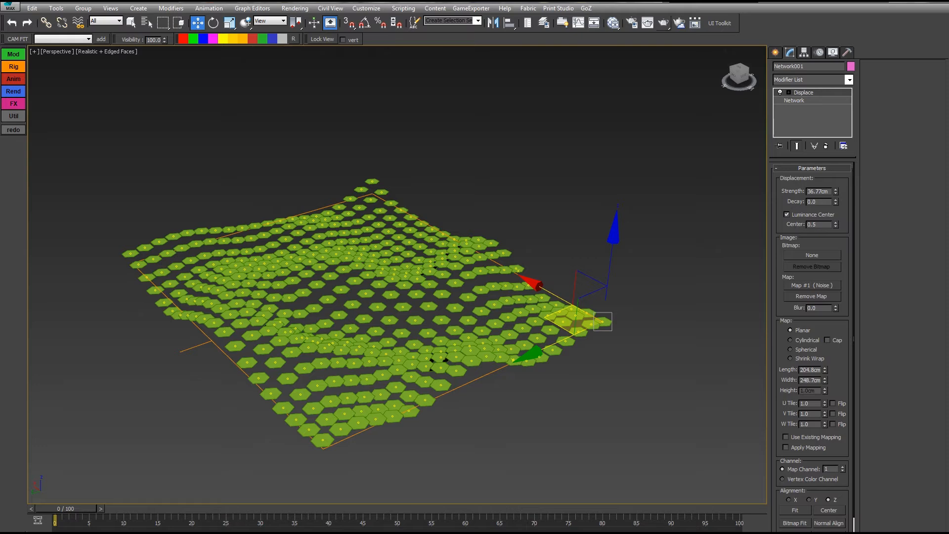
Try out the Noise map's phase, and animate it to 10 at frame 100 with Auto Key
left_click(613, 24)
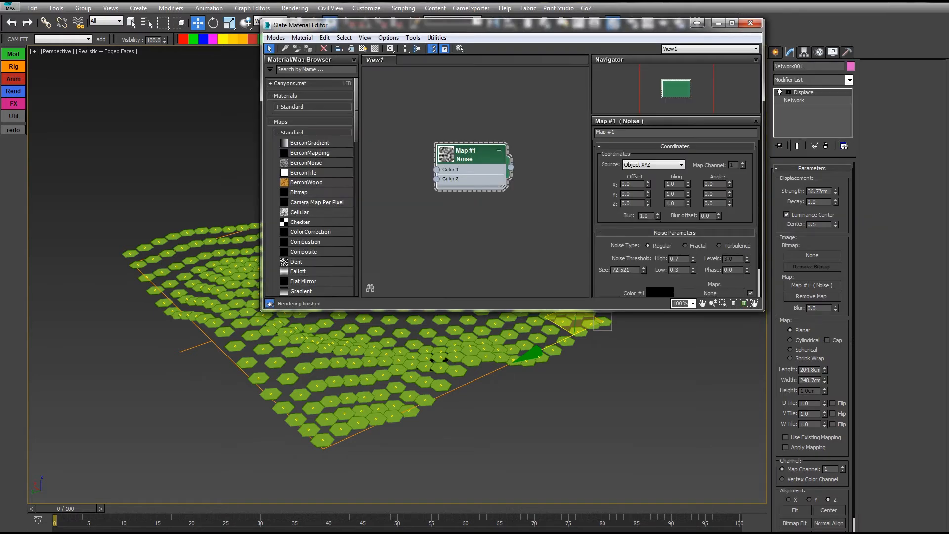
scroll(675, 218, "down", 3)
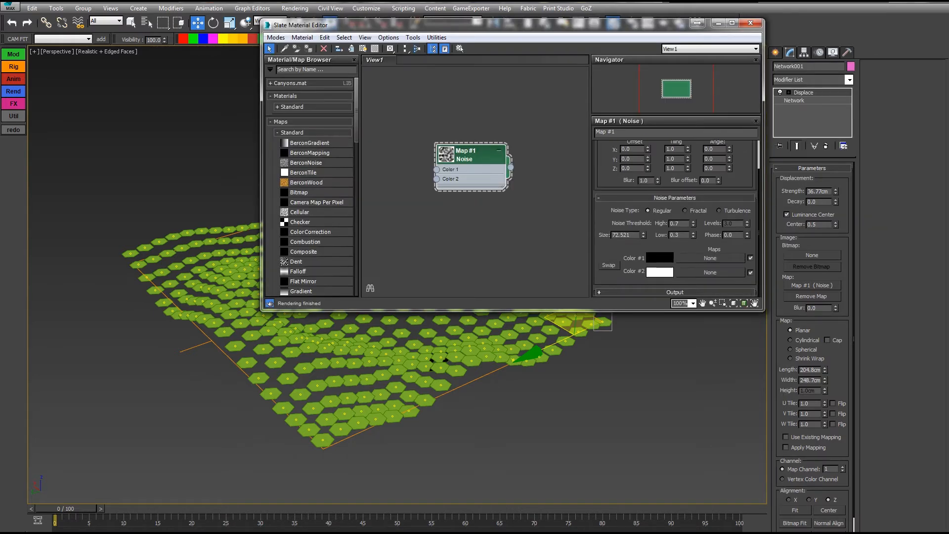
scroll(675, 217, "up", 1)
left_click_drag(747, 245, 747, 218)
left_click_drag(747, 216, 747, 245)
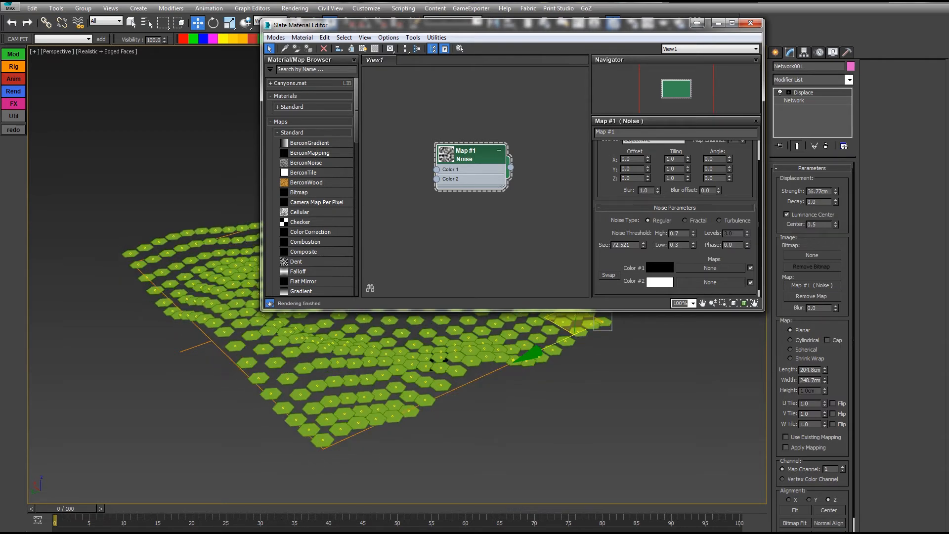
key("End")
key("n")
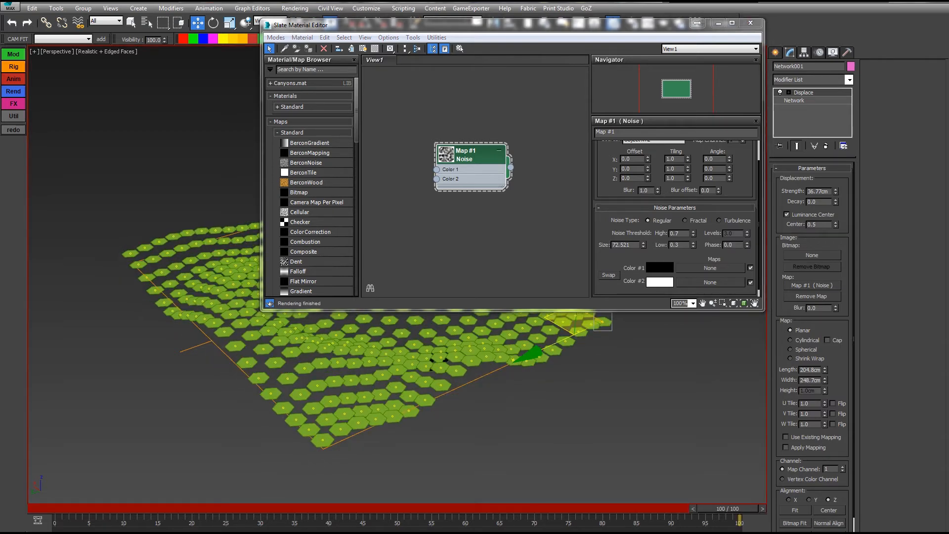
double_click(730, 245)
type("10")
key("Return")
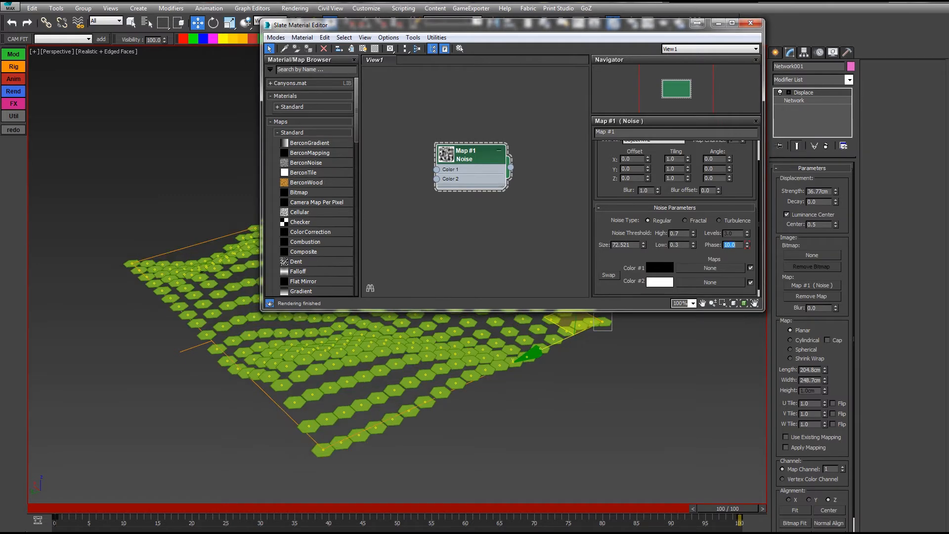
Play the animated displacement, turn off Auto Key and close the material editor to view the whole grid
key("/")
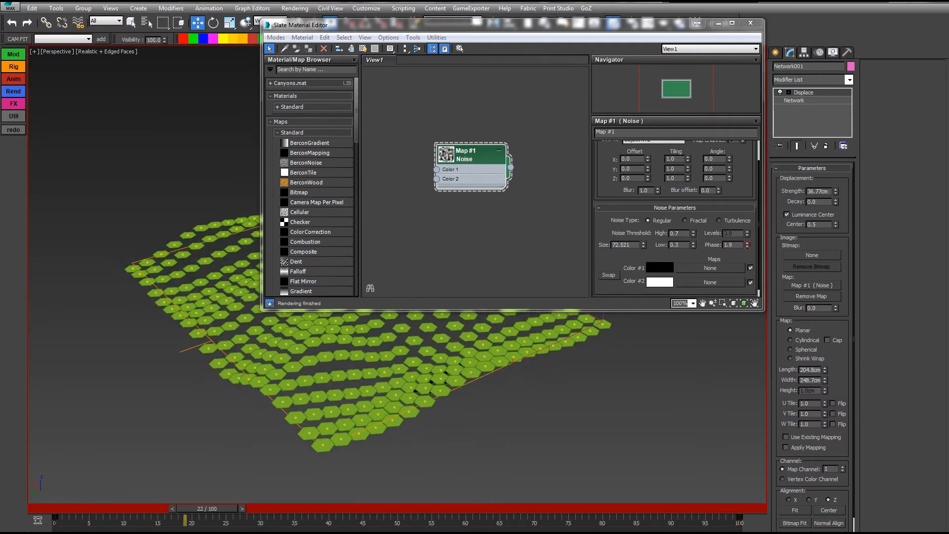
key("n")
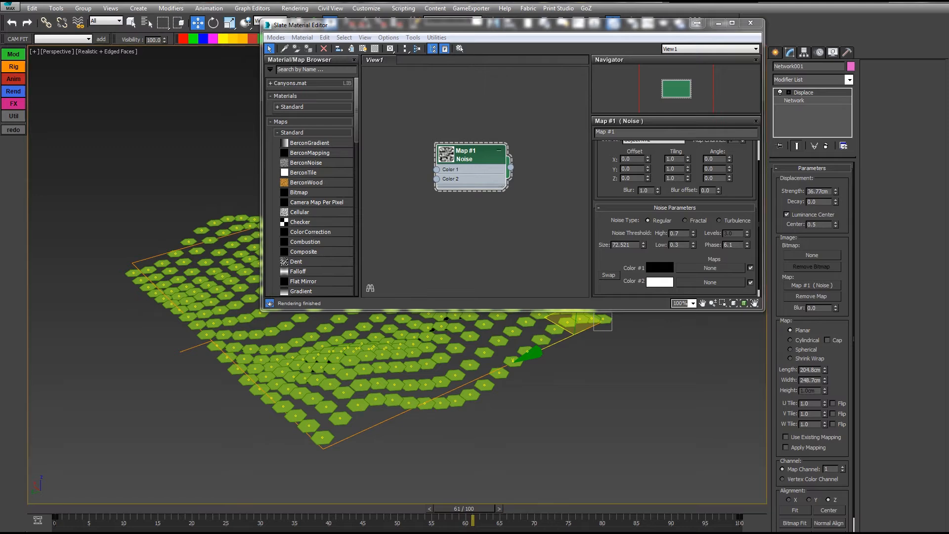
left_click(750, 23)
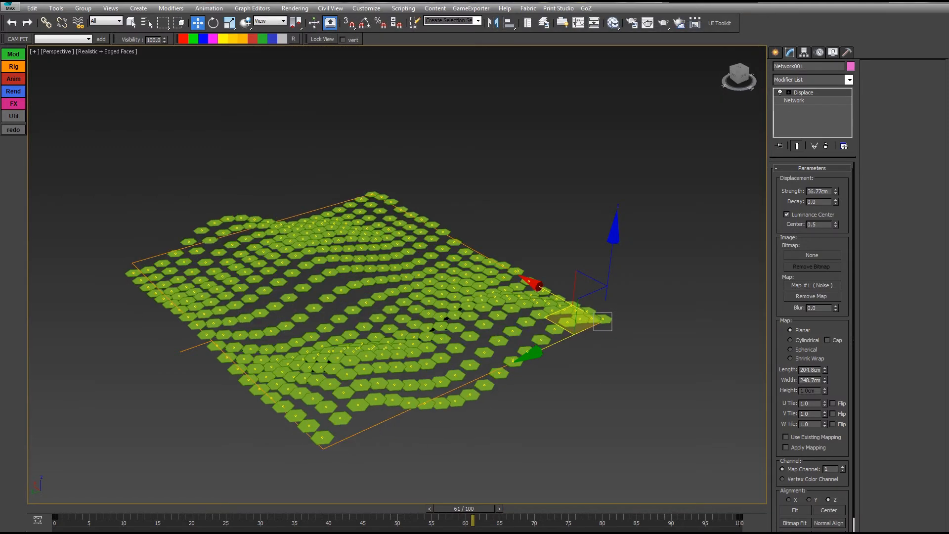
middle_click_drag(396, 296, 443, 279, "alt")
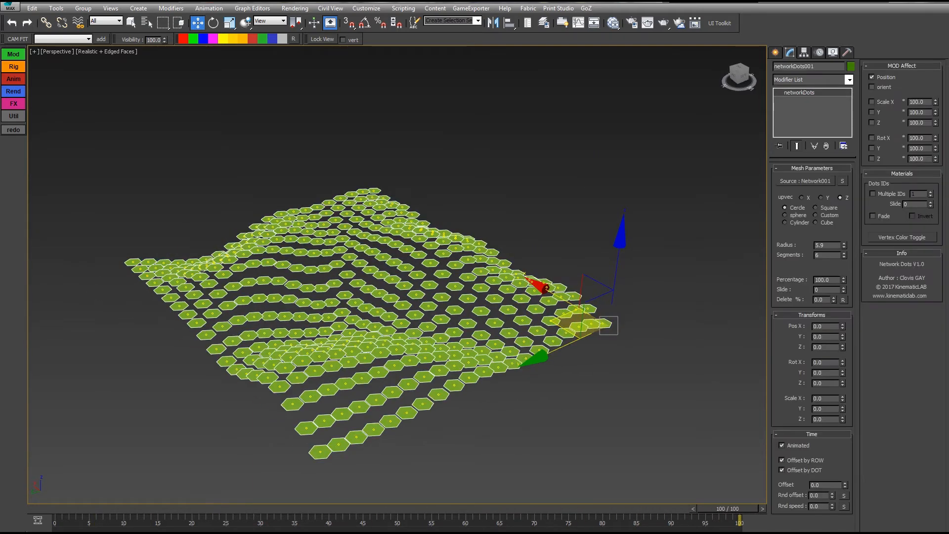
Turn off Position in the network dots' MOD Affect settings and play the animation to compare the dots with the source points
mouse_move(396, 277)
middle_mouse_down("alt")
mouse_move(413, 282)
mouse_move(361, 242)
mouse_move(383, 272)
middle_mouse_up("alt")
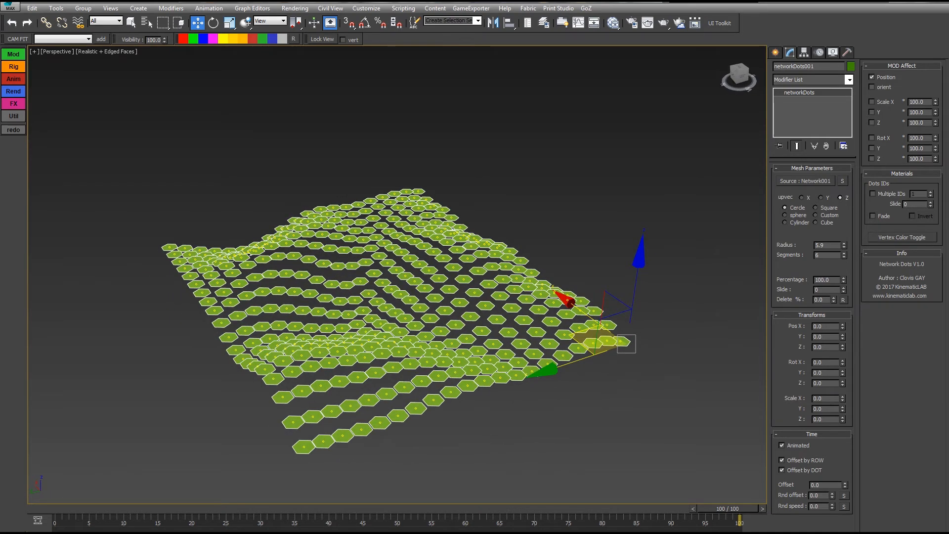
left_click(872, 77)
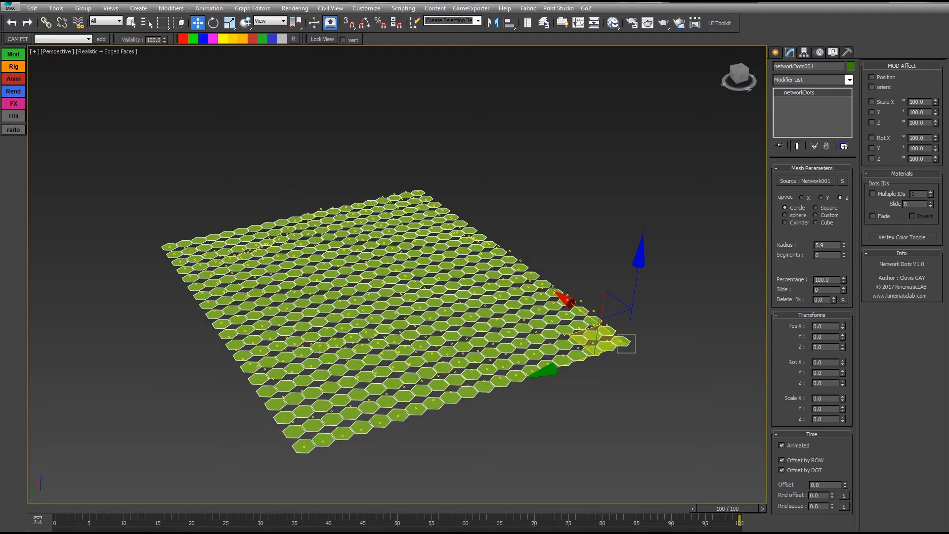
middle_click_drag(396, 277, 417, 249, "alt")
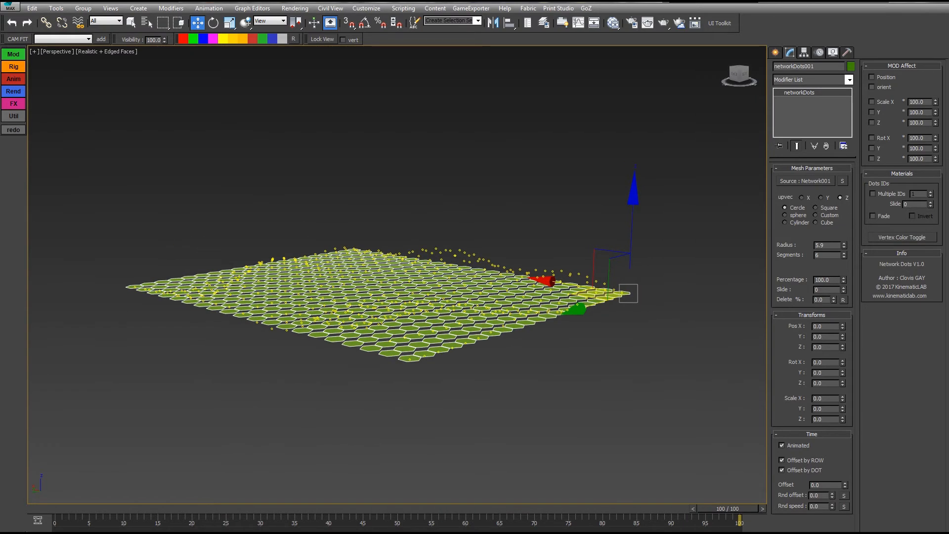
key("slash")
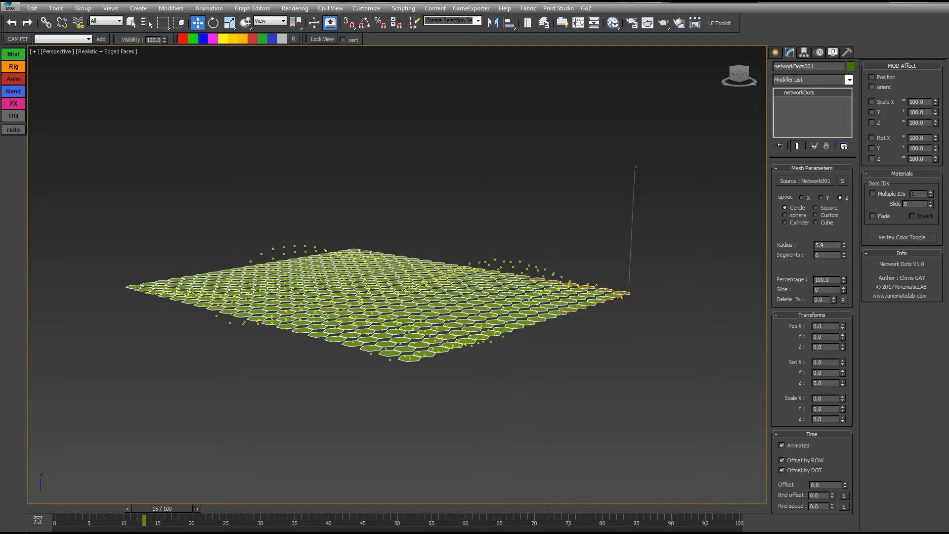
key("slash")
middle_click_drag(417, 249, 398, 262, "alt")
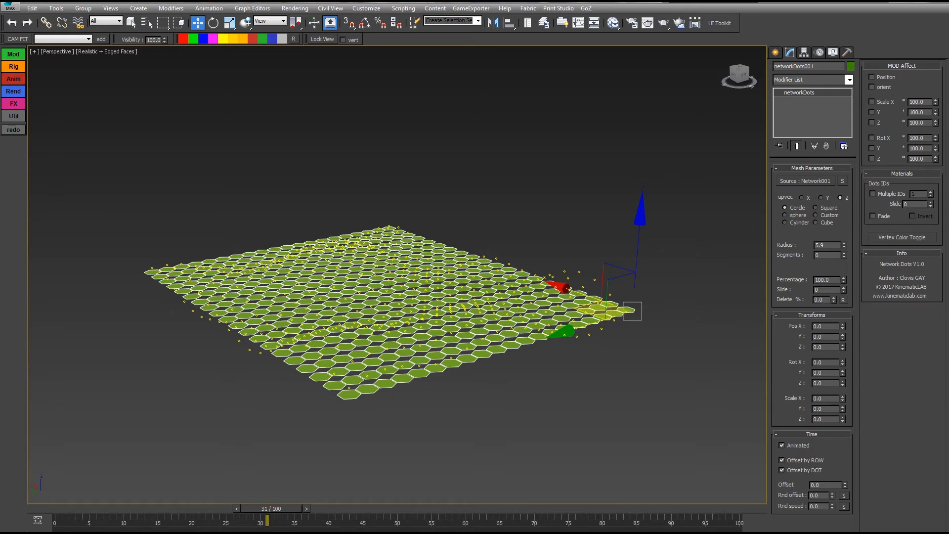
Check the dots' source network, reselect the network dots and turn Position back on in their MOD Affect settings
left_click(842, 180)
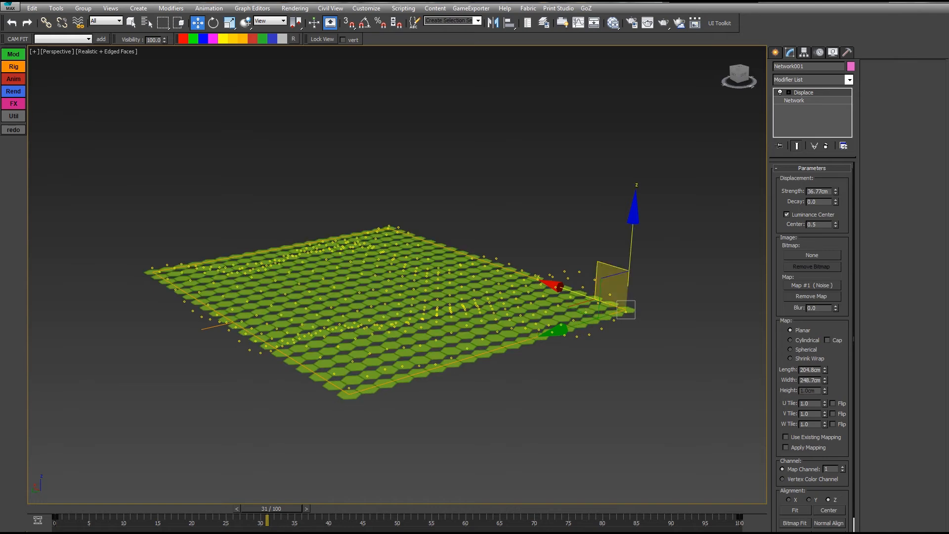
left_click(436, 328)
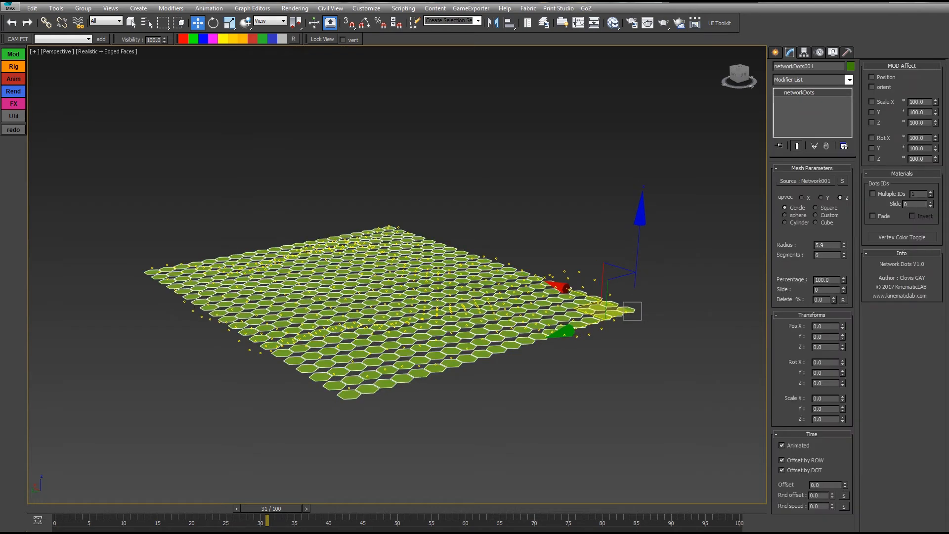
left_click(872, 78)
middle_click_drag(445, 307, 425, 329, "alt")
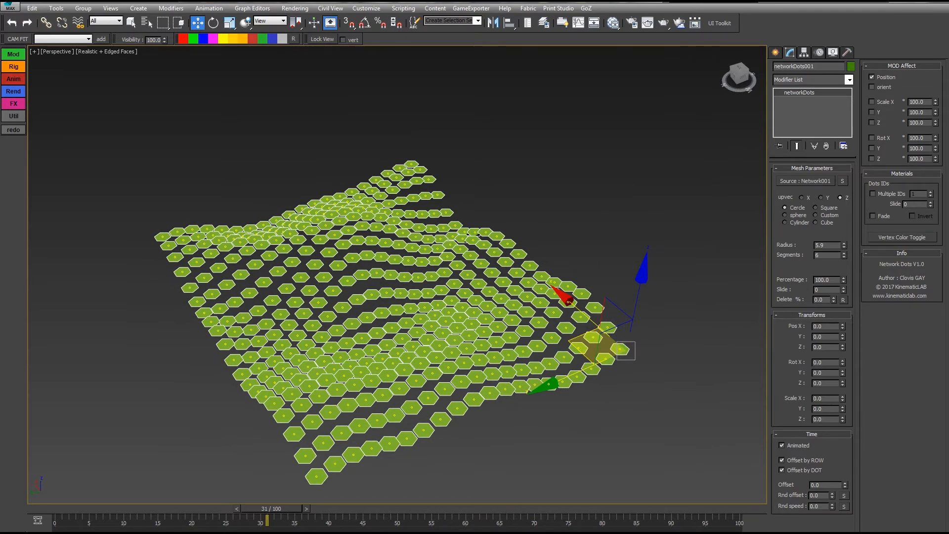
Enable orient in the network dots' MOD Affect settings
middle_click_drag(544, 321, 465, 315, "alt")
left_click(871, 87)
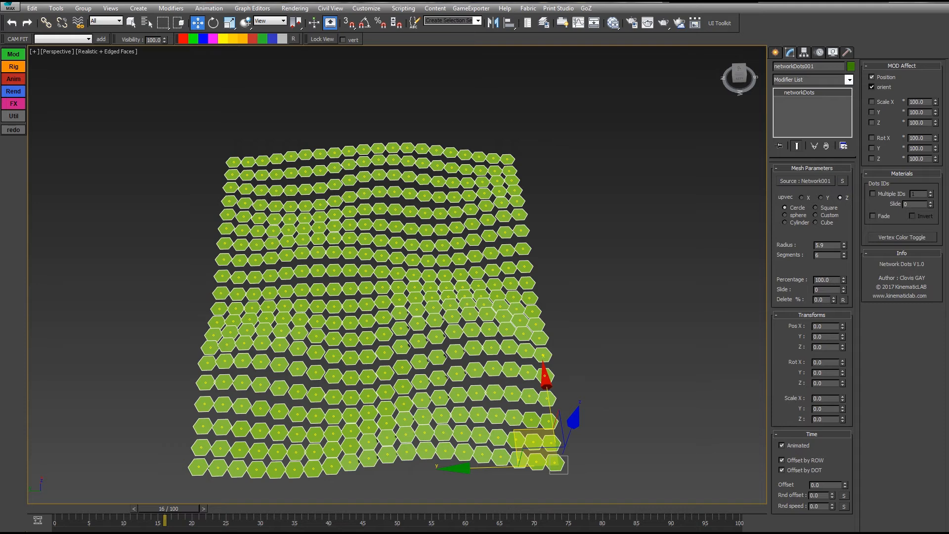
Toggle orient off and back on in the dots' MOD Affect settings and compare the dots' orientation on the grid
left_click(871, 87)
left_click(872, 87)
middle_click_drag(474, 277, 495, 317, "alt")
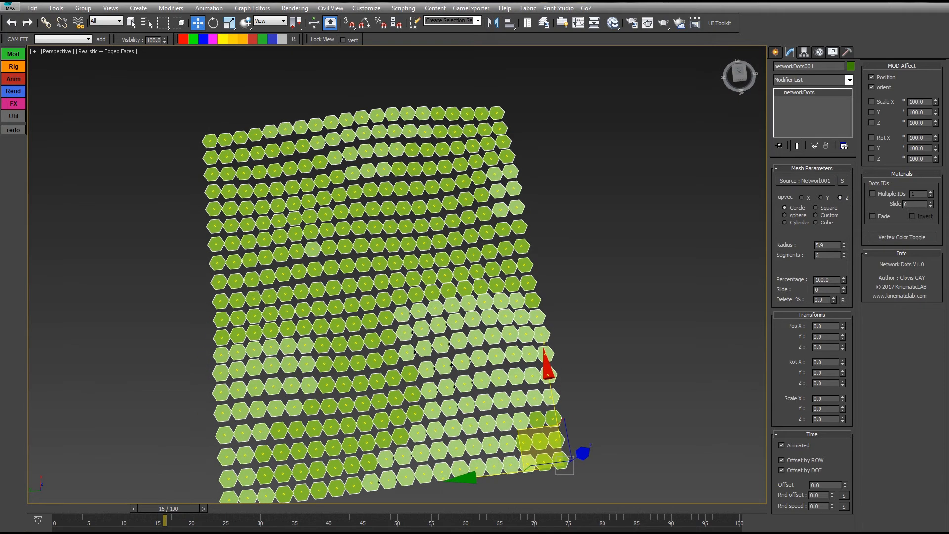
middle_click_drag(425, 306, 477, 239)
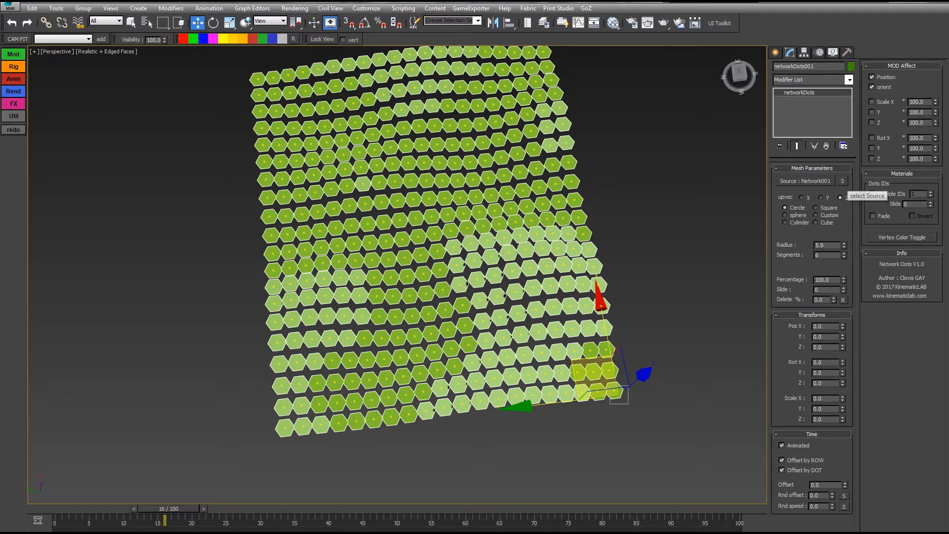
middle_click_drag(594, 247, 581, 267)
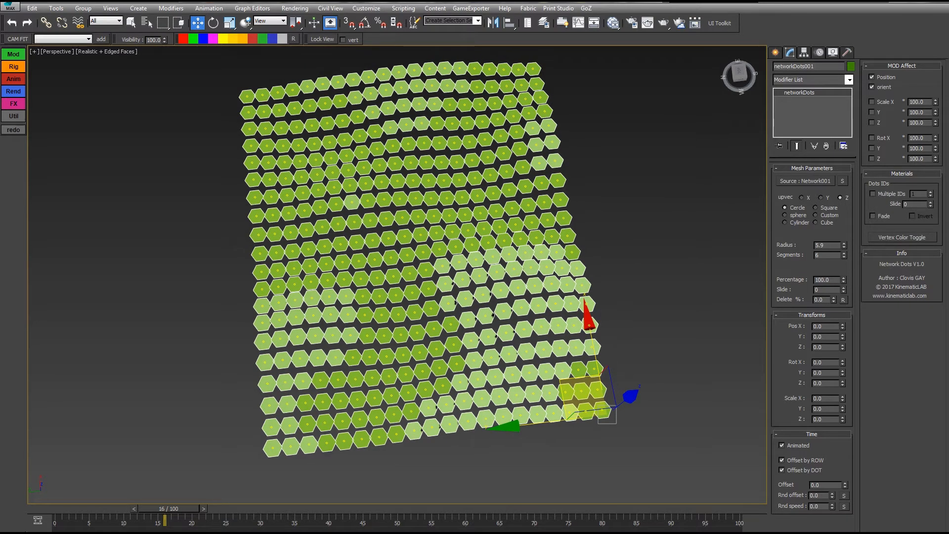
Select the dots' source network and change its type from Grid to Circle
left_click(843, 181)
left_click(794, 100)
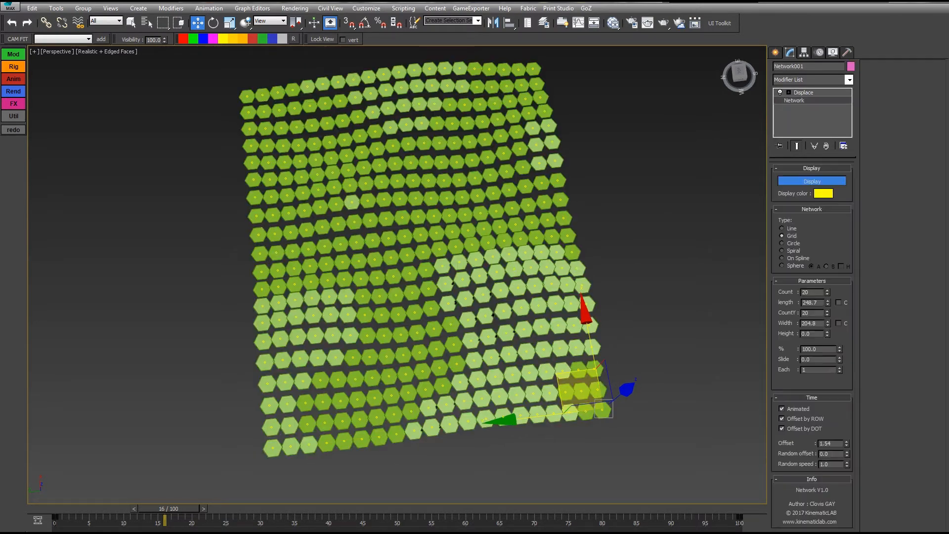
left_click(782, 243)
middle_click_drag(643, 316, 564, 244)
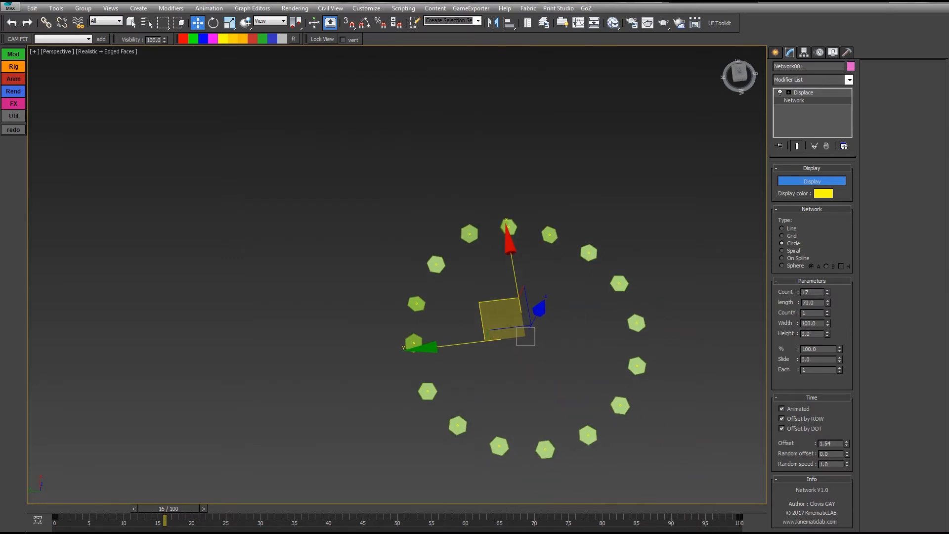
Set the circular network's Count to 34, CountY to 7 and Width to 137.2
left_click(827, 311)
left_click(828, 311)
left_click(827, 311)
left_click(828, 311)
left_click(828, 311)
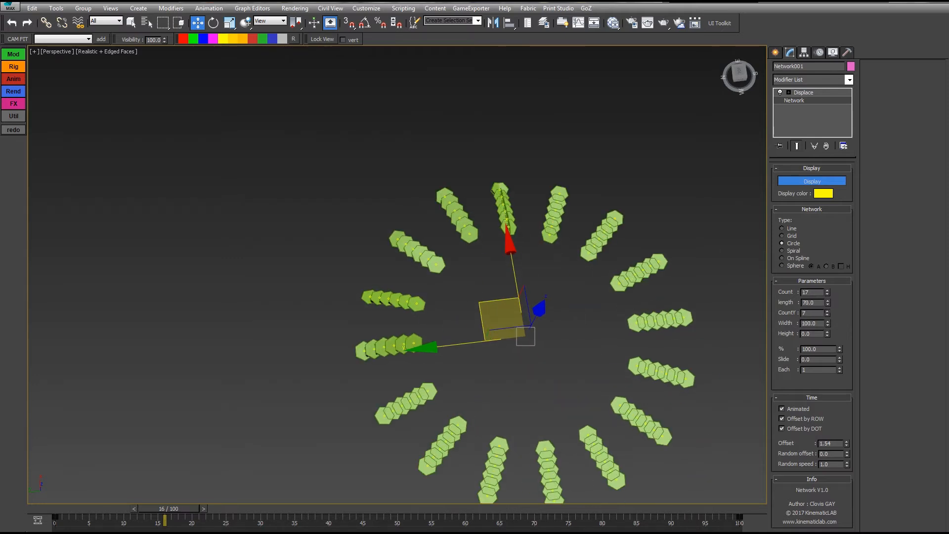
left_click(828, 311)
left_click_drag(828, 323, 828, 274)
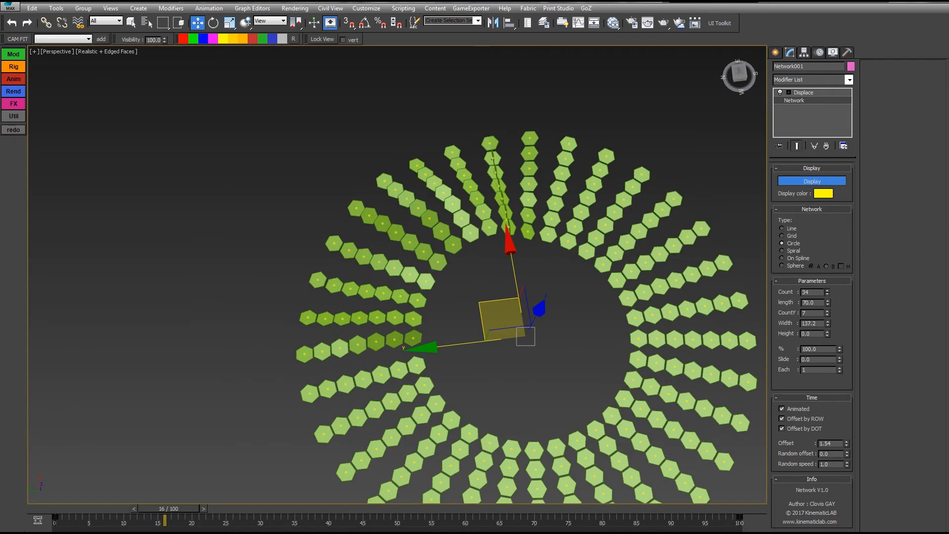
Reselect the network dots and turn off orient in their MOD Affect settings
middle_click_drag(618, 307, 499, 207)
middle_click_drag(378, 204, 615, 283, "alt")
left_click(369, 201)
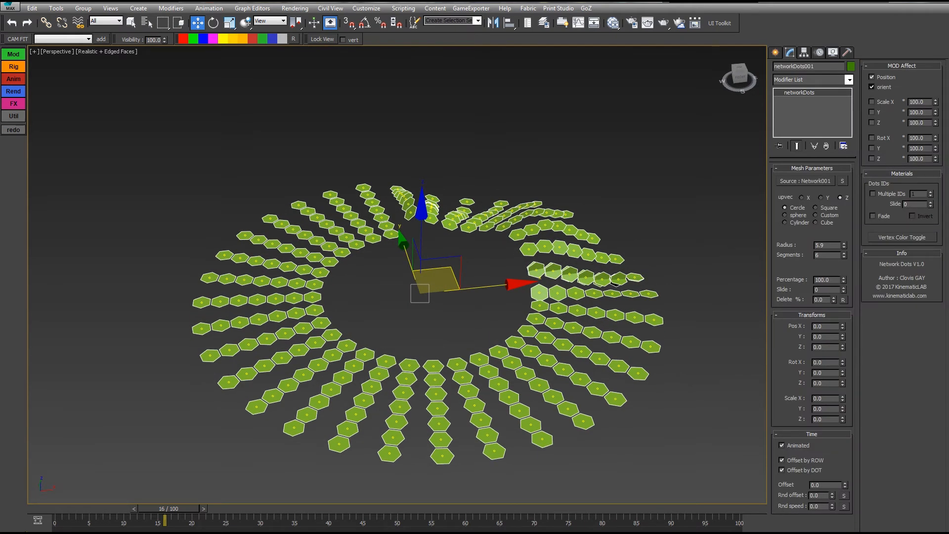
left_click(872, 87)
middle_click_drag(553, 228, 504, 248, "alt")
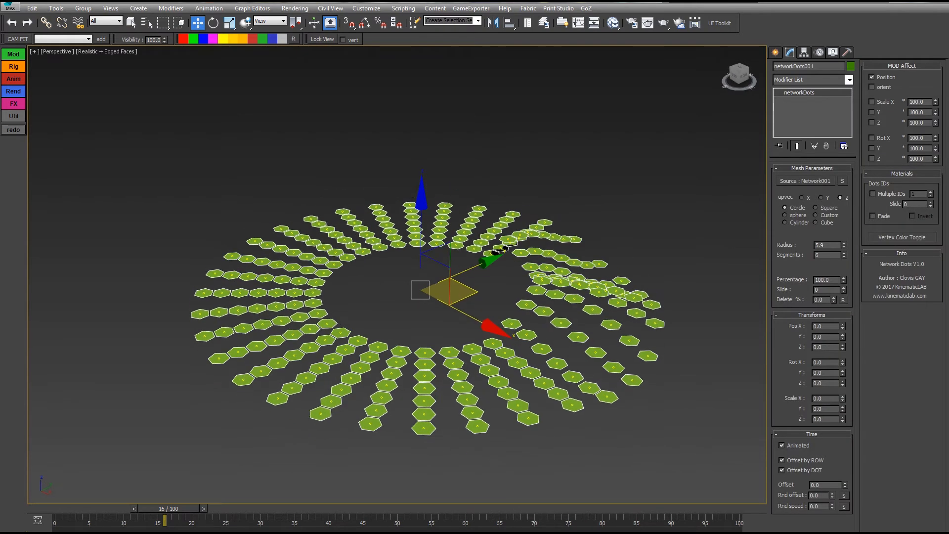
Play the animation from the first frame to check the displacement on the circular dot layout
key("Home")
key("slash")
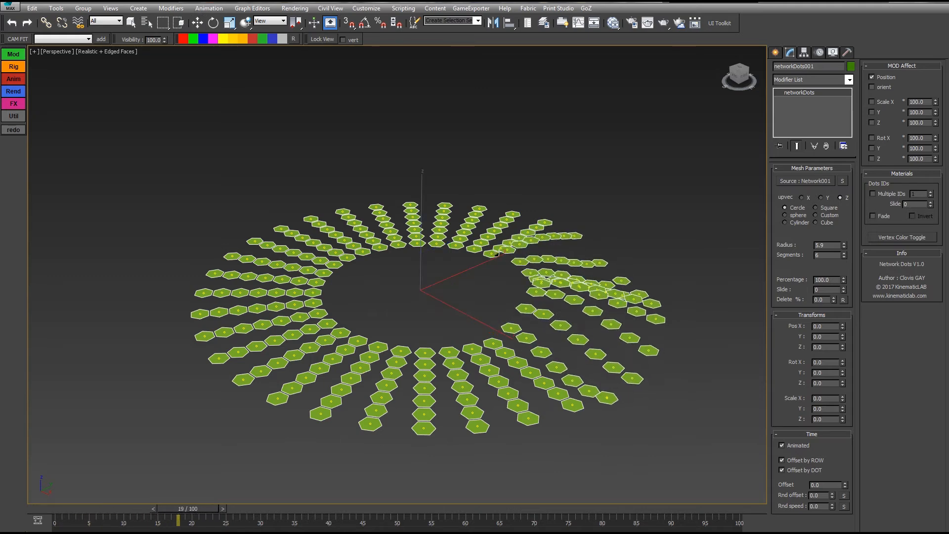
key("w")
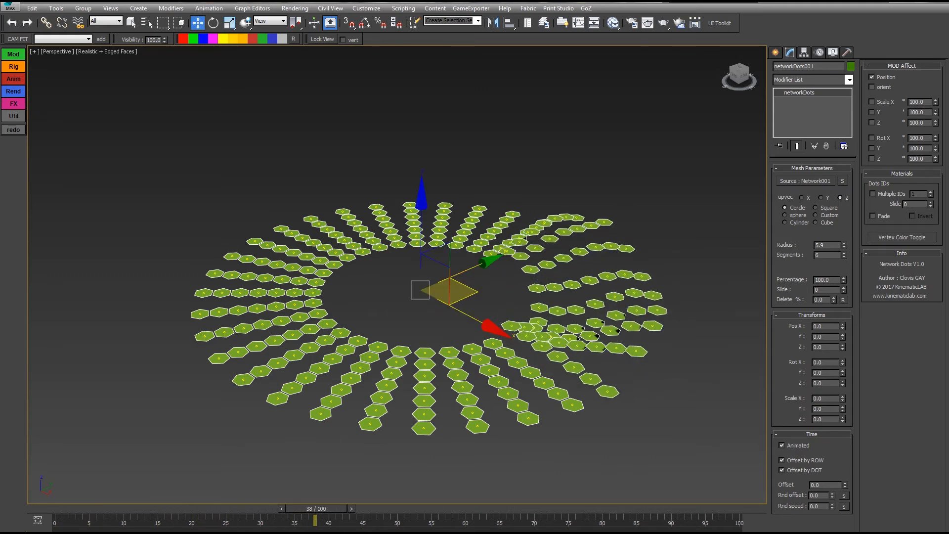
Return to the source network and fit its Displace gizmo to the full circular layout
left_click(842, 181)
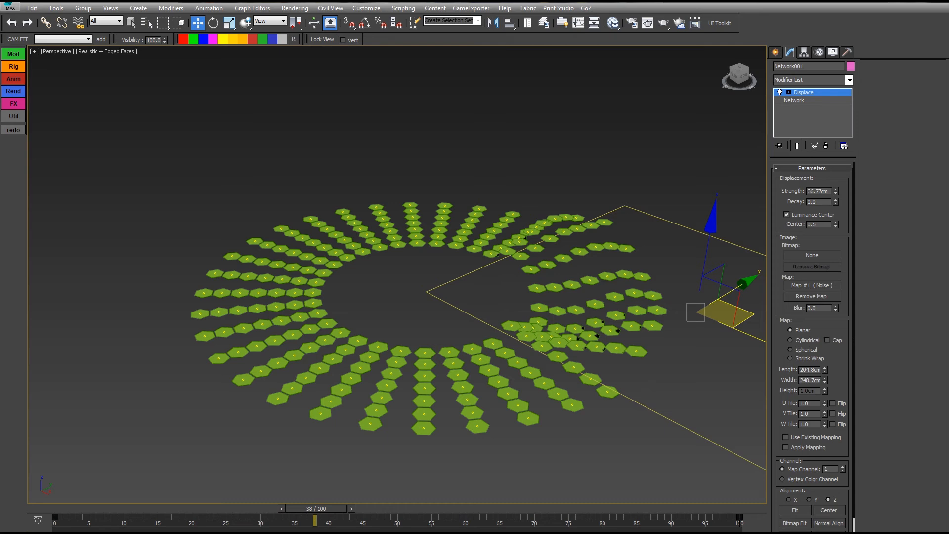
left_click(795, 509)
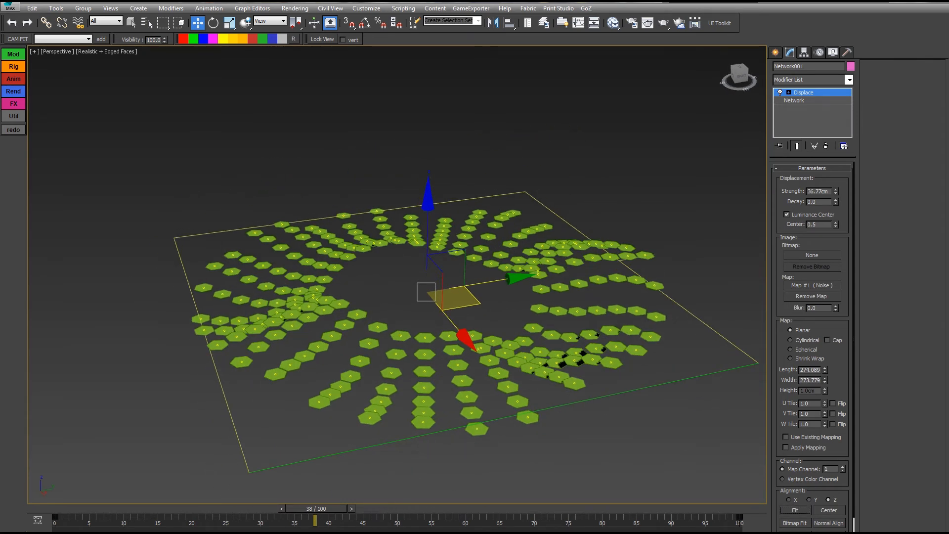
key("1")
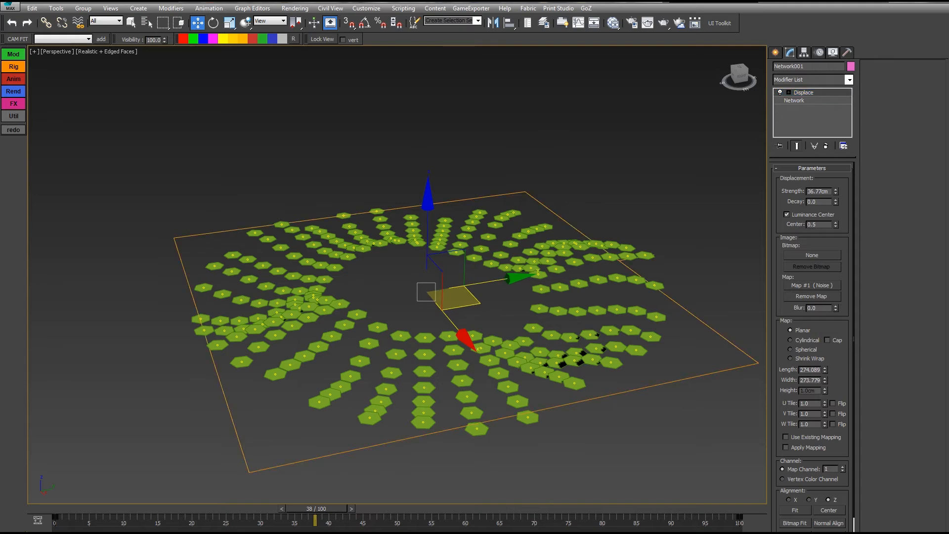
Reselect the network dots, toggle Position to compare its effect, leave it on and enable orient
left_click(616, 347)
middle_click_drag(616, 347, 581, 353, "alt")
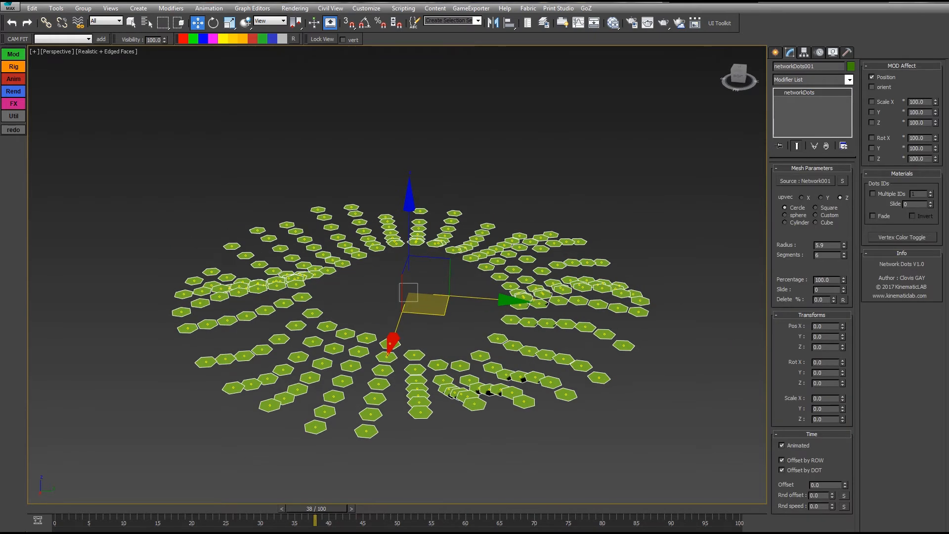
left_click(872, 78)
left_click(872, 78)
left_click(872, 77)
middle_click_drag(643, 258, 539, 230, "alt")
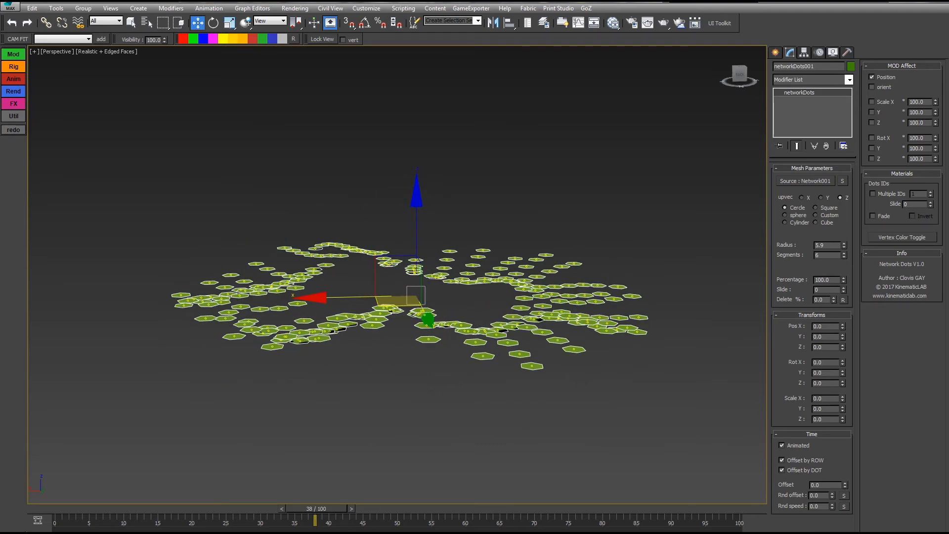
middle_click_drag(480, 247, 353, 283, "alt")
mouse_move(420, 287)
middle_mouse_down("alt")
mouse_move(388, 282)
mouse_move(404, 298)
mouse_move(402, 287)
middle_mouse_up("alt")
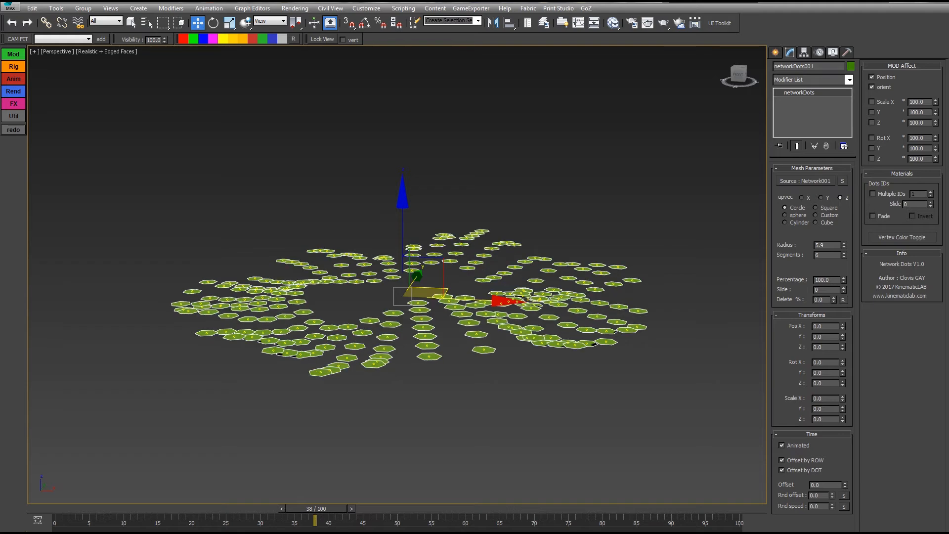
Play and scrub the animation to examine how the displaced circular dots move and tilt with orient enabled
key("Home")
key("slash")
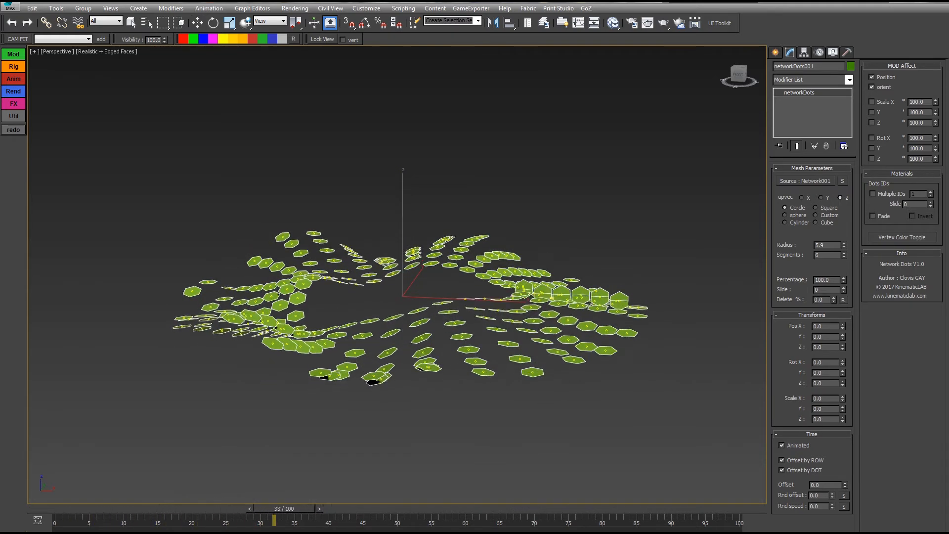
key("w")
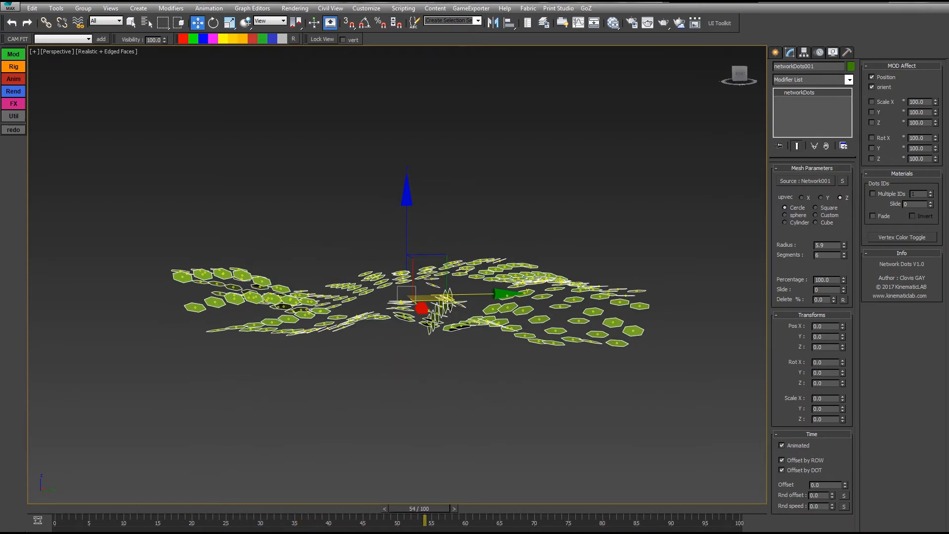
middle_click_drag(435, 296, 390, 303, "alt")
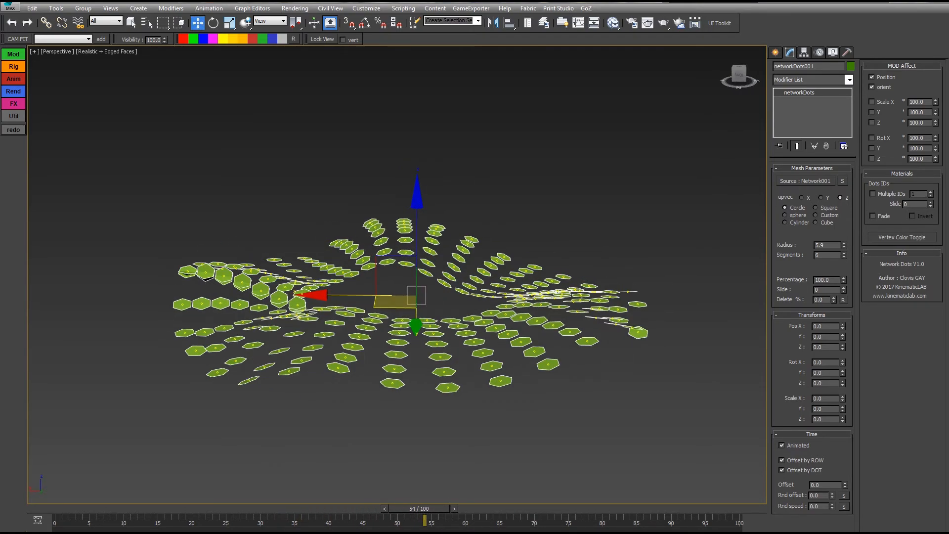
key("q")
left_click_drag(419, 509, 208, 509)
key("w")
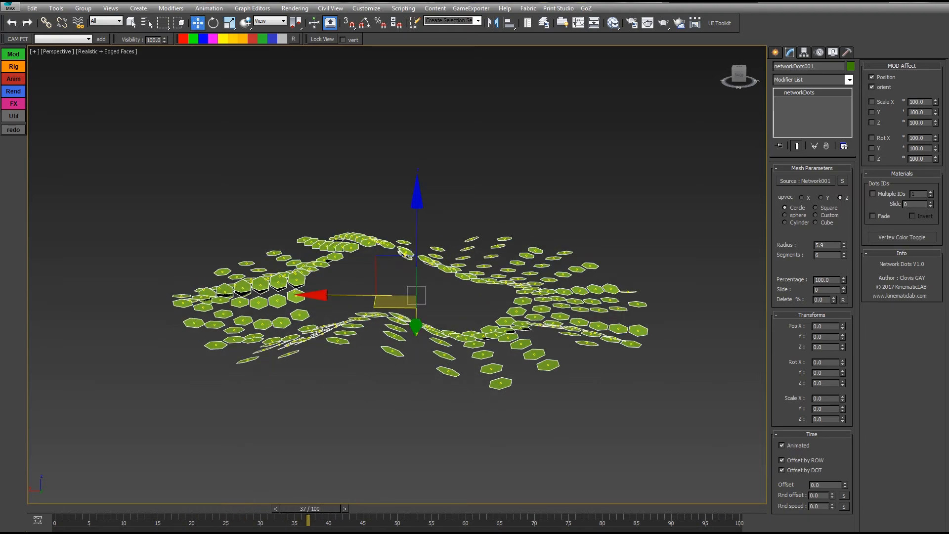
Turn off orient and Position for the network dots and compare the undisplaced dots with the source points
left_click(872, 87)
middle_click_drag(445, 276, 388, 309, "alt")
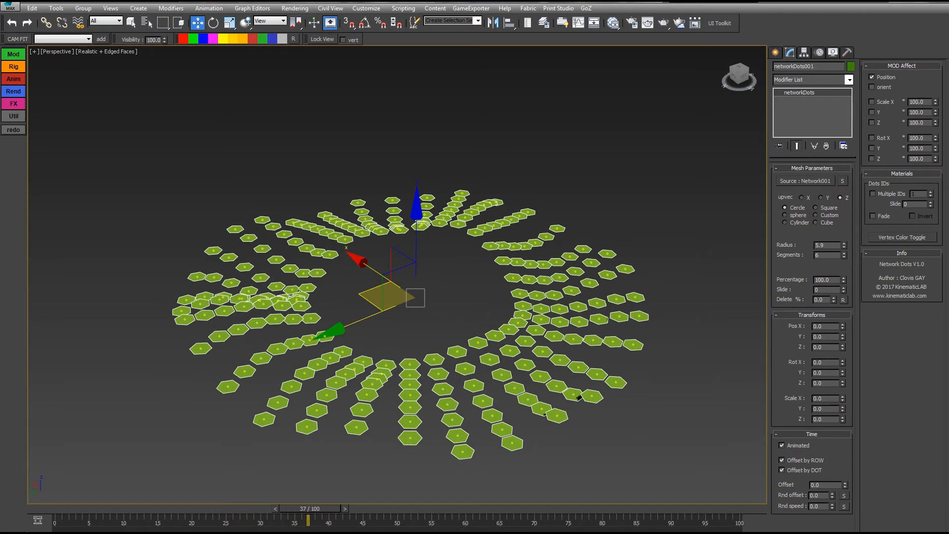
middle_click_drag(578, 397, 502, 430, "alt")
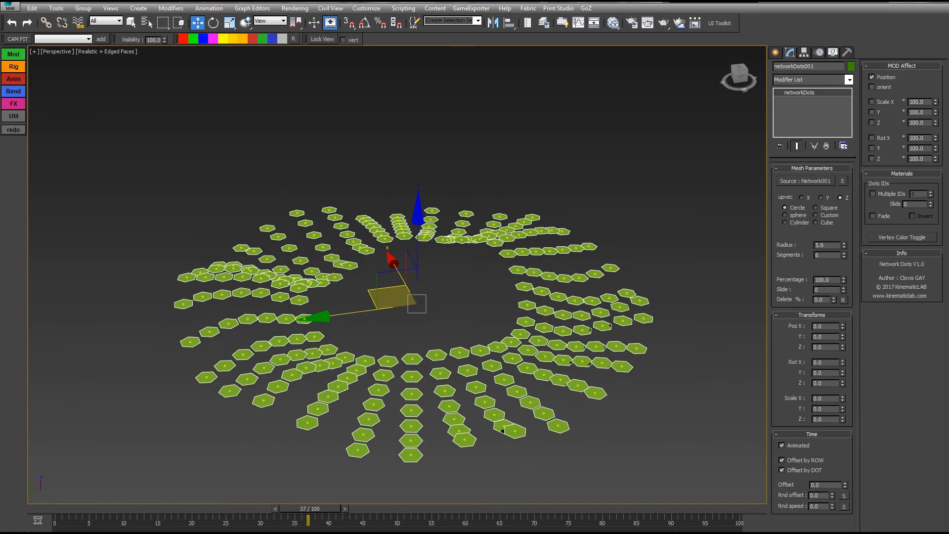
left_click(872, 77)
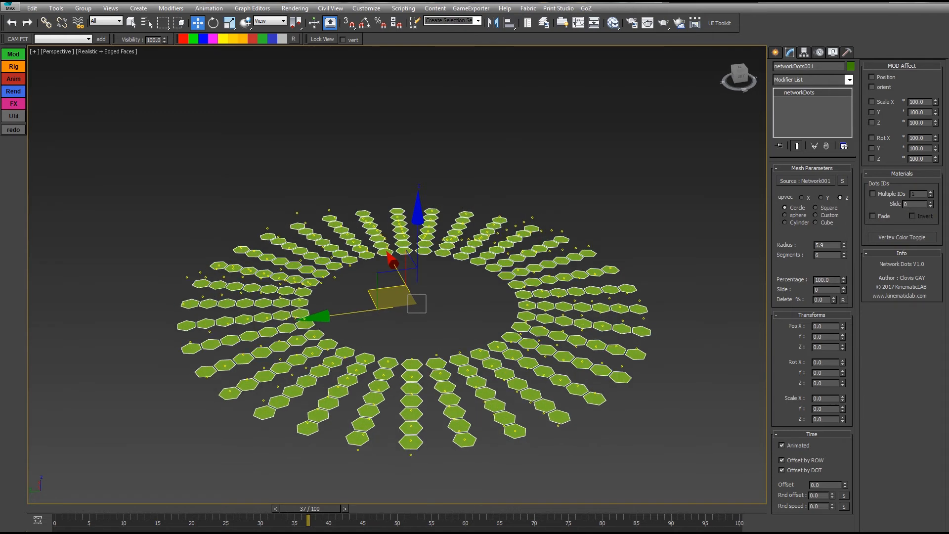
middle_click_drag(523, 336, 587, 302, "alt")
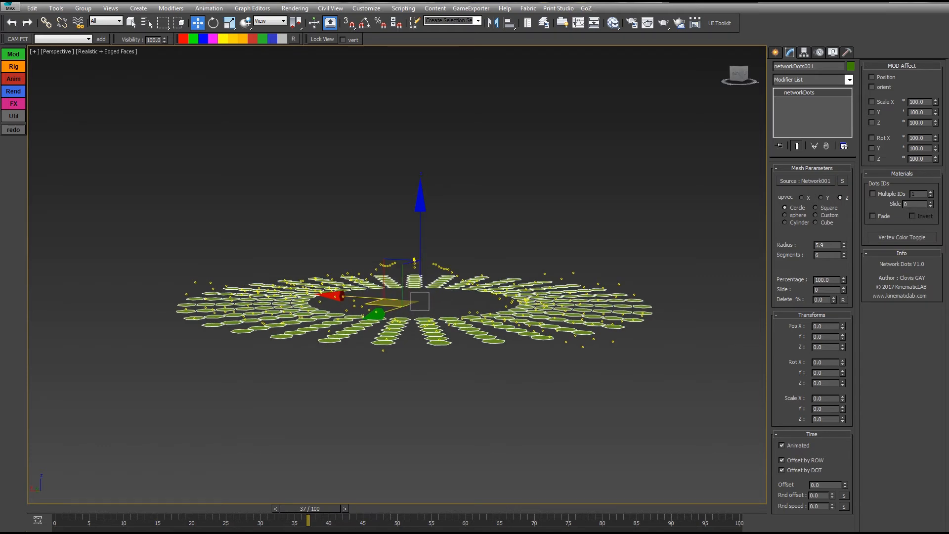
middle_click_drag(414, 259, 409, 259, "alt")
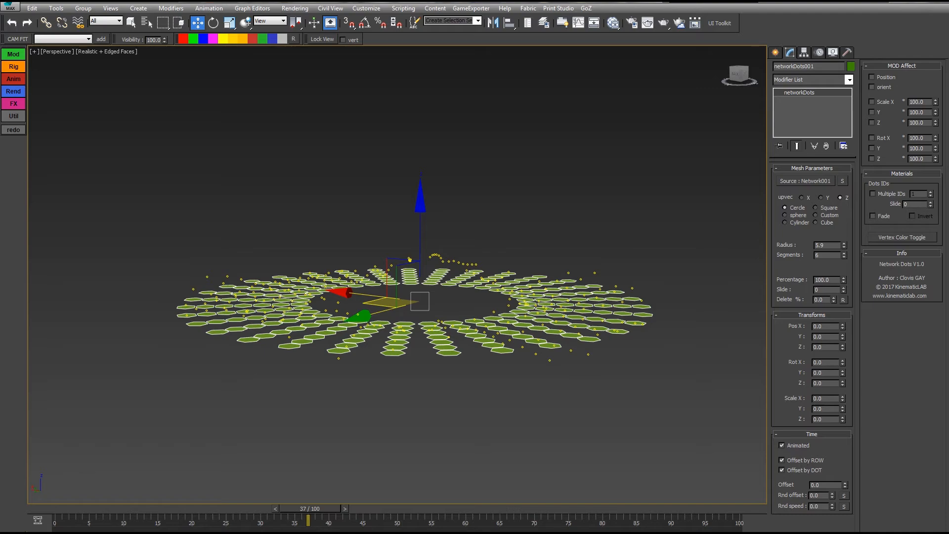
Enable Scale X in the dots' MOD Affect settings and set it to 13.5
left_click(871, 102)
middle_click_drag(593, 247, 537, 293, "alt")
left_click(936, 103)
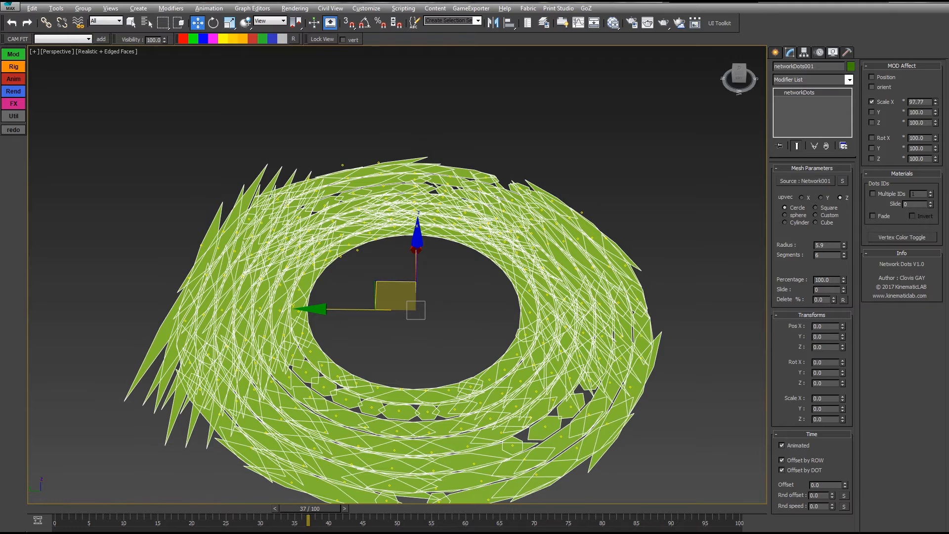
right_click(935, 103)
left_click_drag(936, 102, 935, 35)
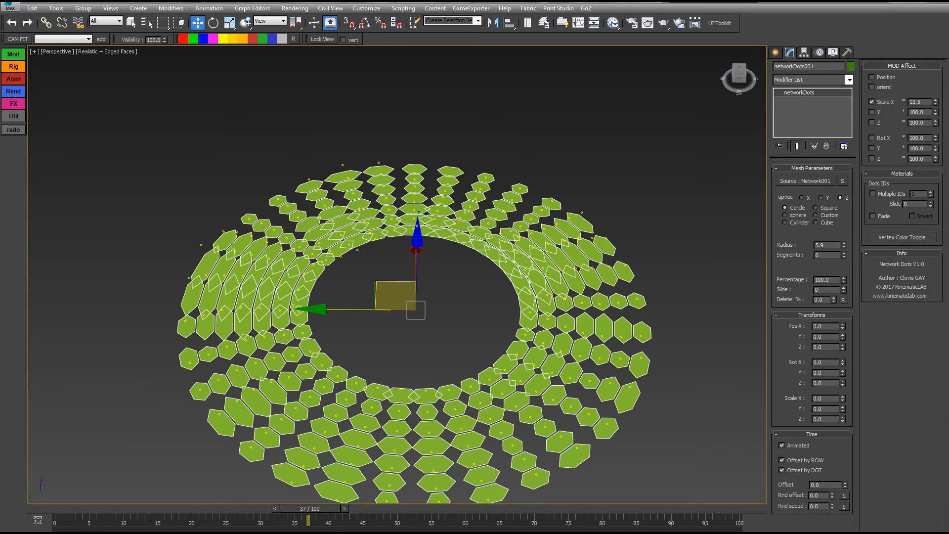
middle_click_drag(584, 277, 495, 272, "alt")
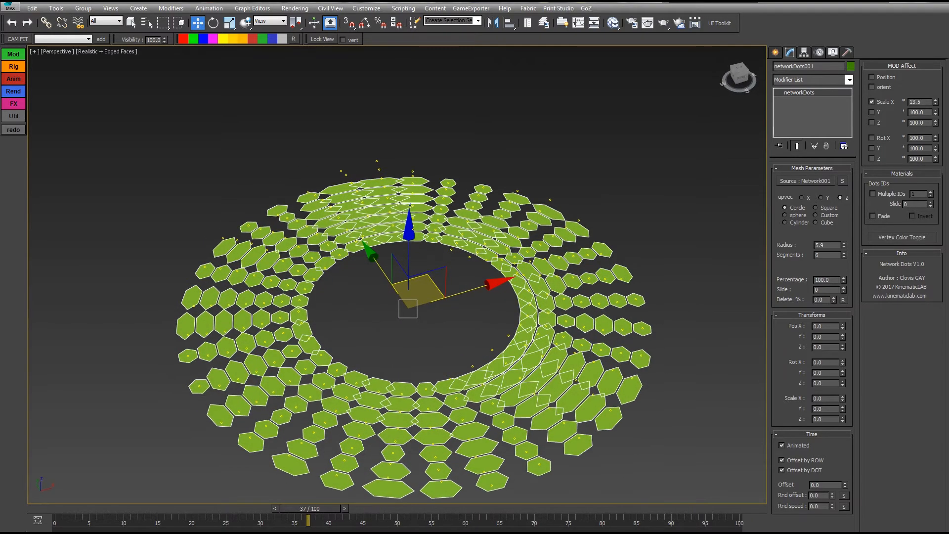
Play and scrub the animation to examine how the displacement stretches the dots along X
key("q")
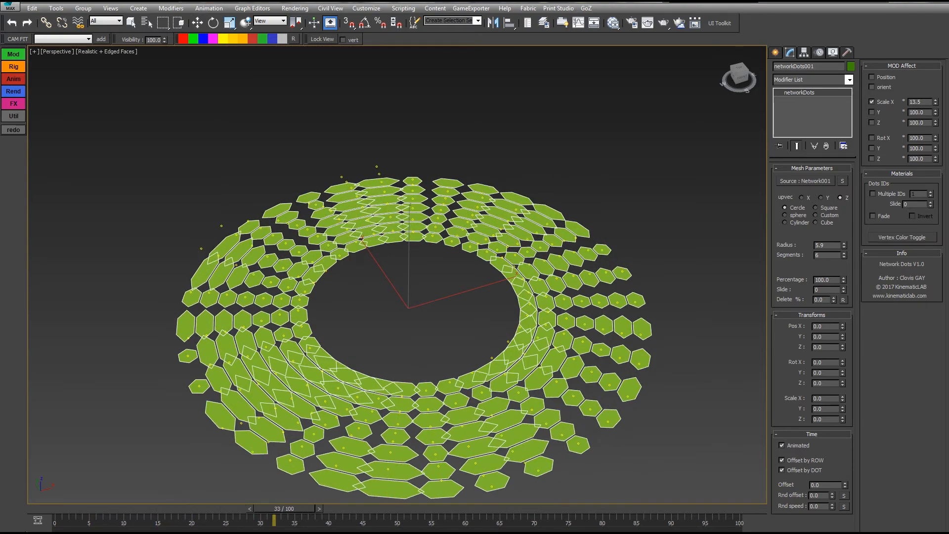
left_click_drag(322, 508, 296, 509)
key("w")
mouse_move(495, 266)
middle_mouse_down("alt")
mouse_move(509, 232)
mouse_move(536, 256)
mouse_move(502, 226)
mouse_move(534, 234)
mouse_move(547, 226)
mouse_move(500, 268)
middle_mouse_up("alt")
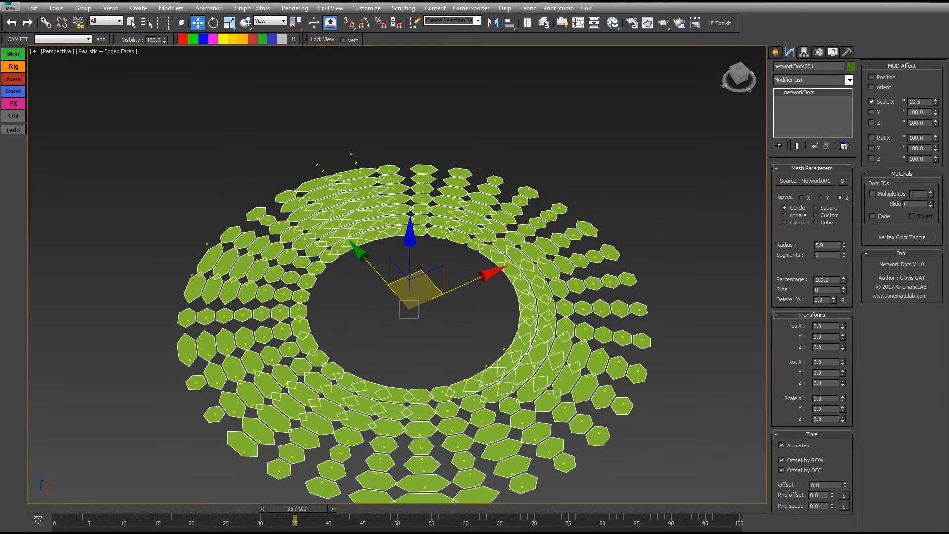
key("Home")
key("slash")
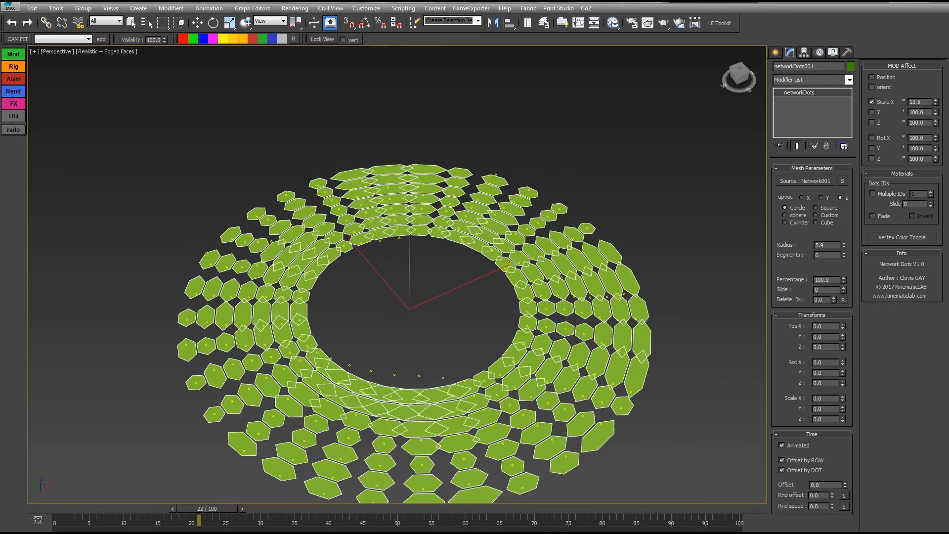
key("w")
Set the dots' MOD Affect Scale X to -5.2 and play the animation to check the shrinking effect
left_click_drag(935, 103, 936, 108)
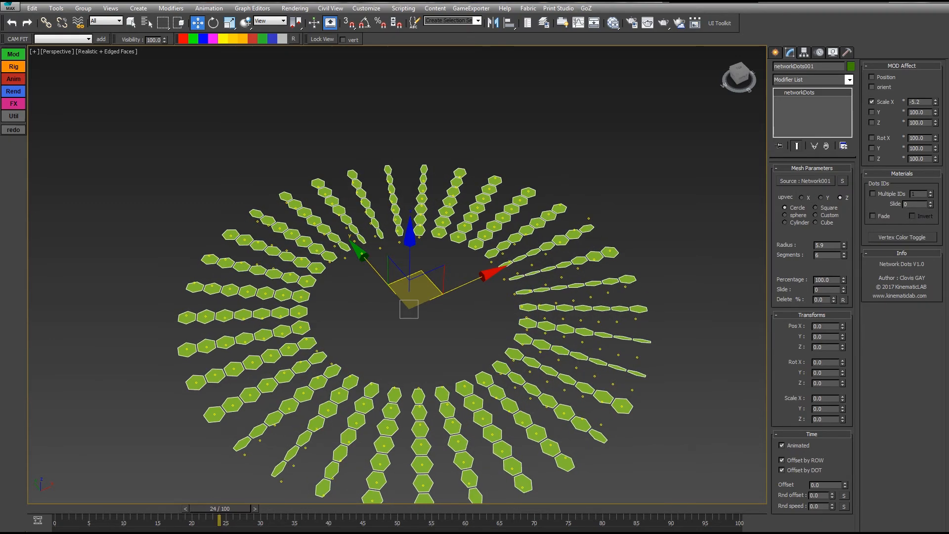
key("slash")
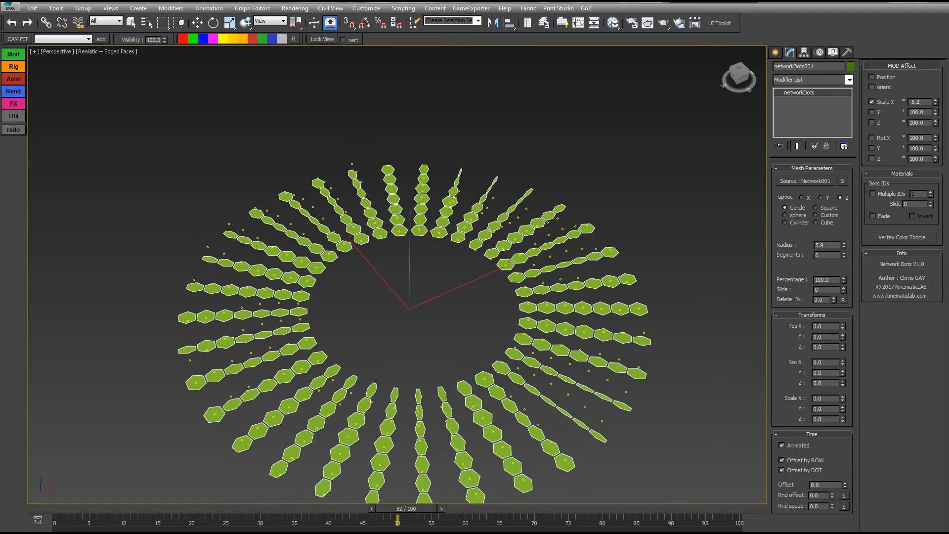
key("w")
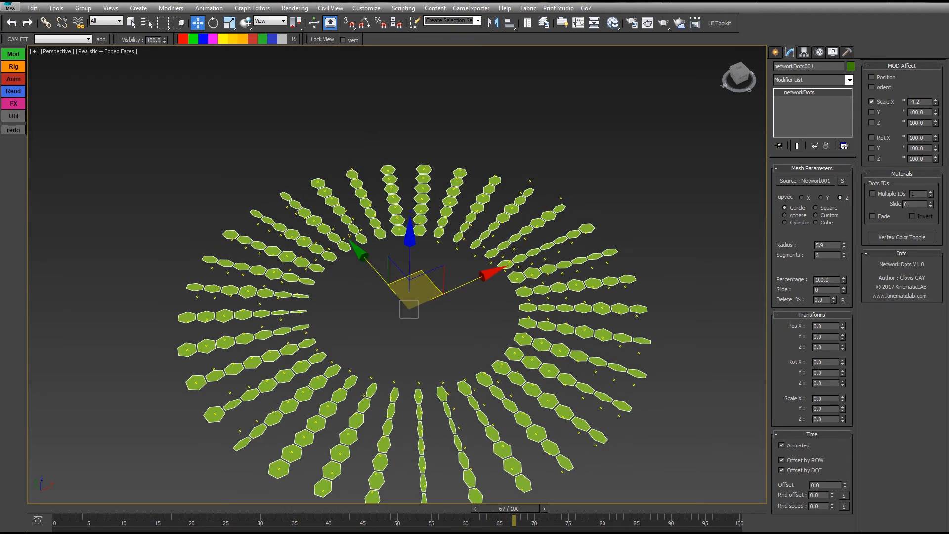
Set the dots' MOD Affect Scale X to 4.8 and Scale Y to -4.6, and turn both scale options off
left_click_drag(936, 102, 936, 93)
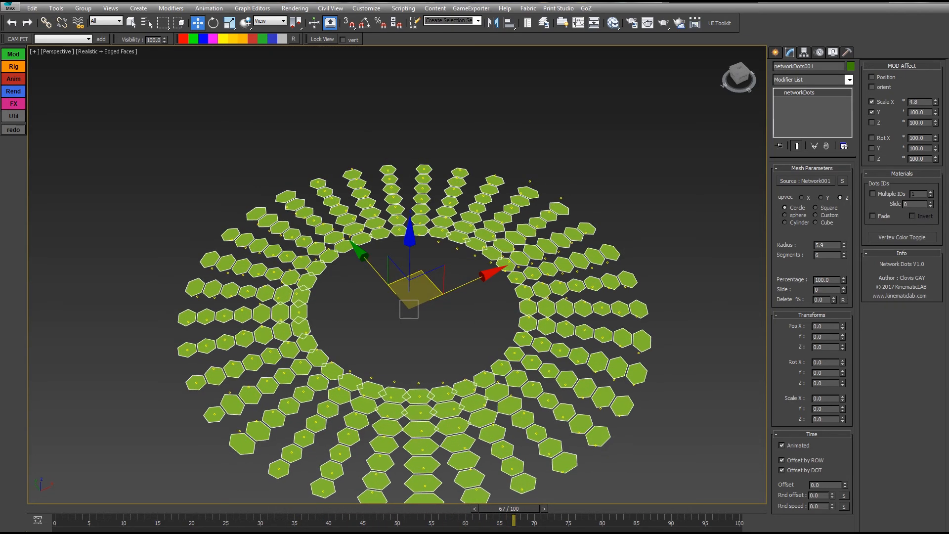
left_click_drag(936, 113, 935, 191)
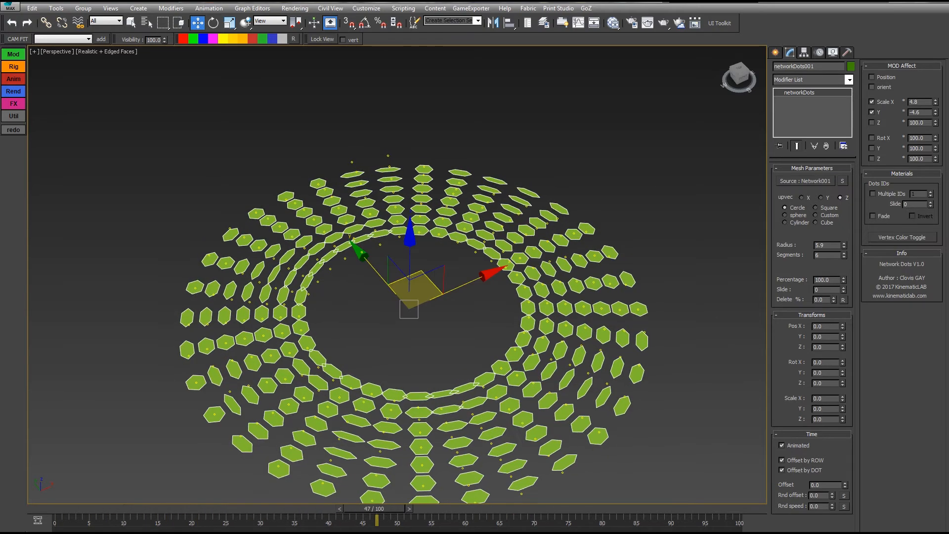
left_click(872, 102)
left_click(872, 112)
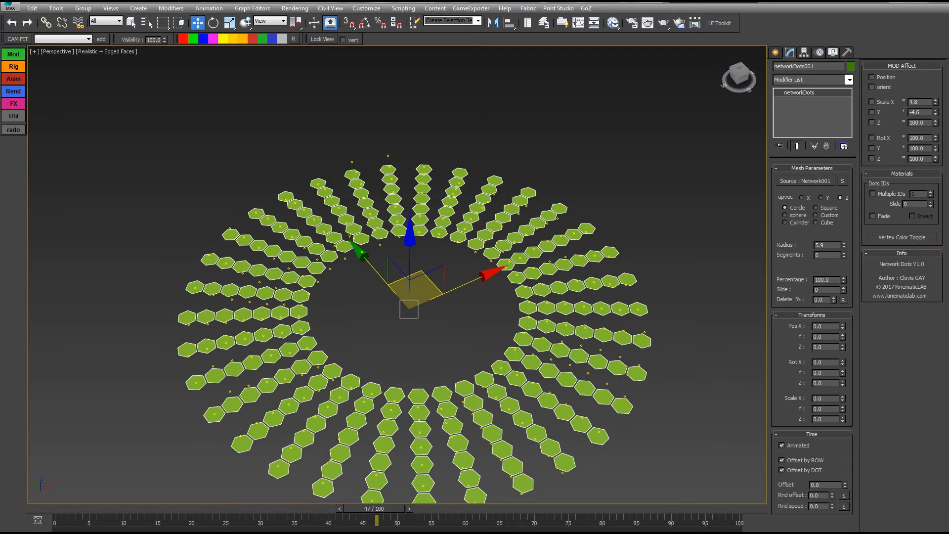
Enable Rot X in the dots' MOD Affect settings at 5.7 and play the animation to examine the rotation
left_click(872, 138)
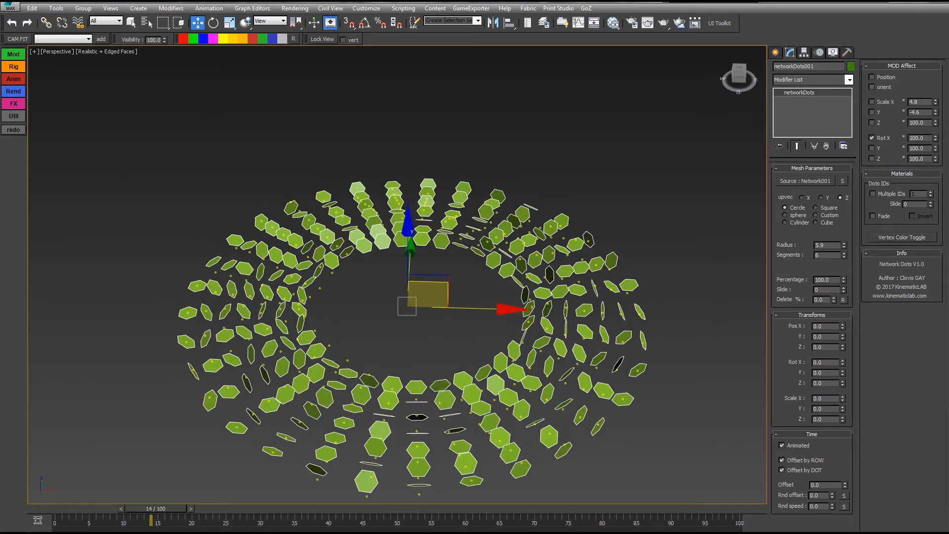
right_click(936, 138)
left_click_drag(936, 139, 935, 111)
middle_click_drag(544, 296, 512, 286, "alt")
key("Home")
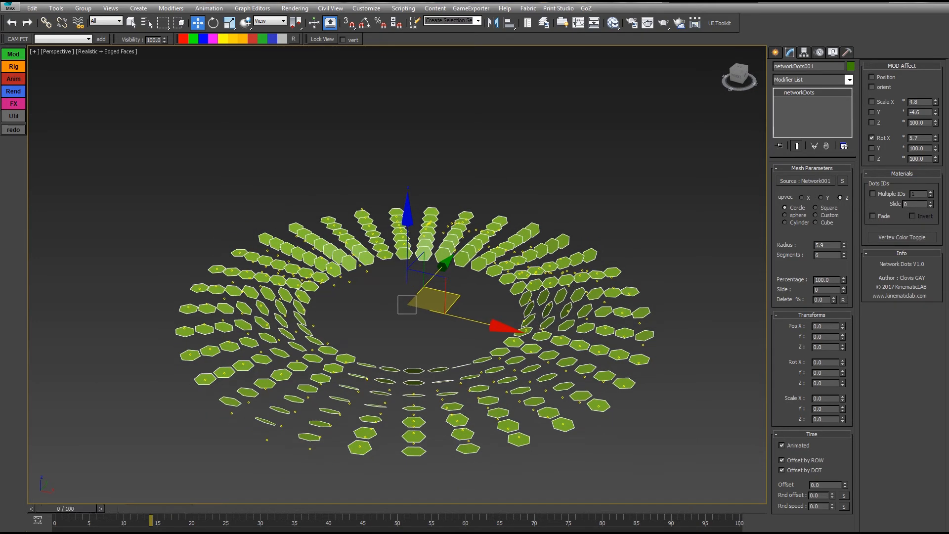
key("/")
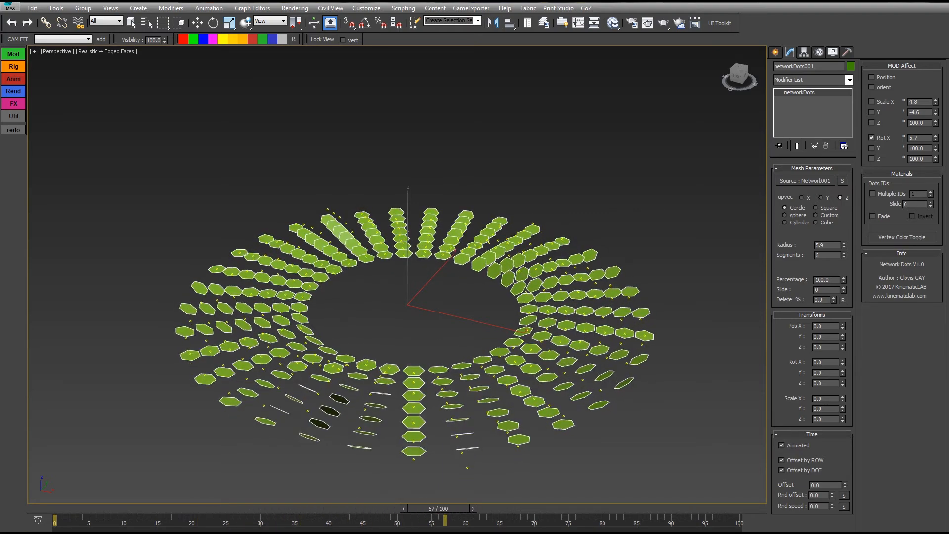
key("w")
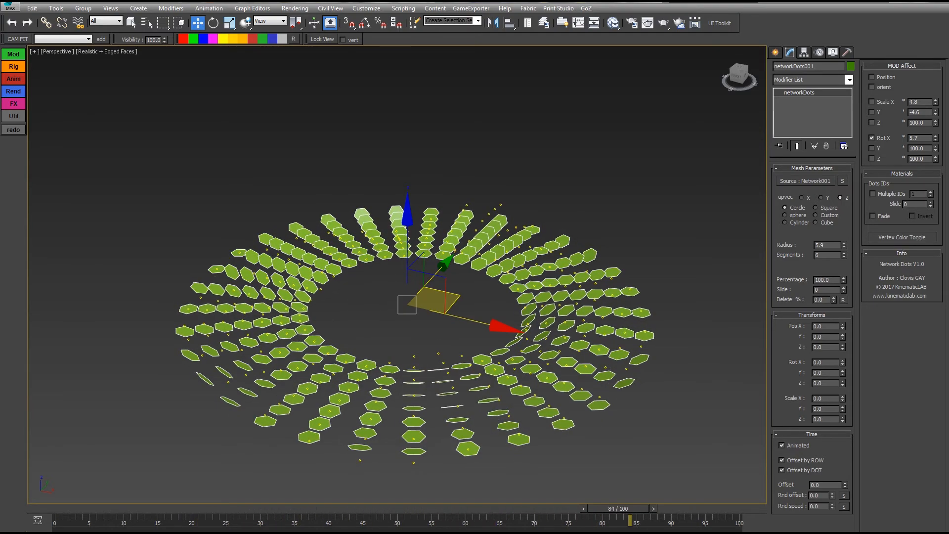
middle_click_drag(410, 297, 372, 296, "alt")
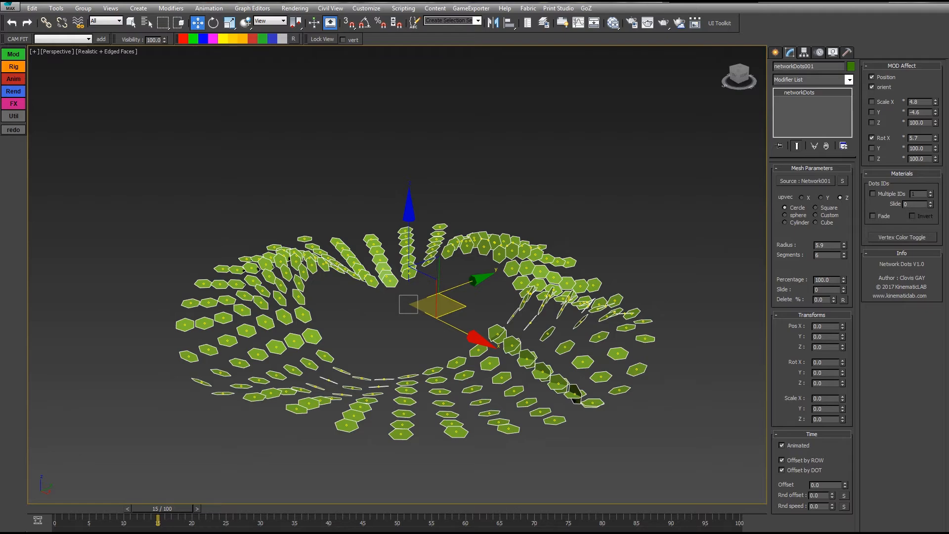
With Position and orient enabled, set Rot X to 7.4 and play the animation to examine the dots
middle_click_drag(445, 297, 376, 312, "alt")
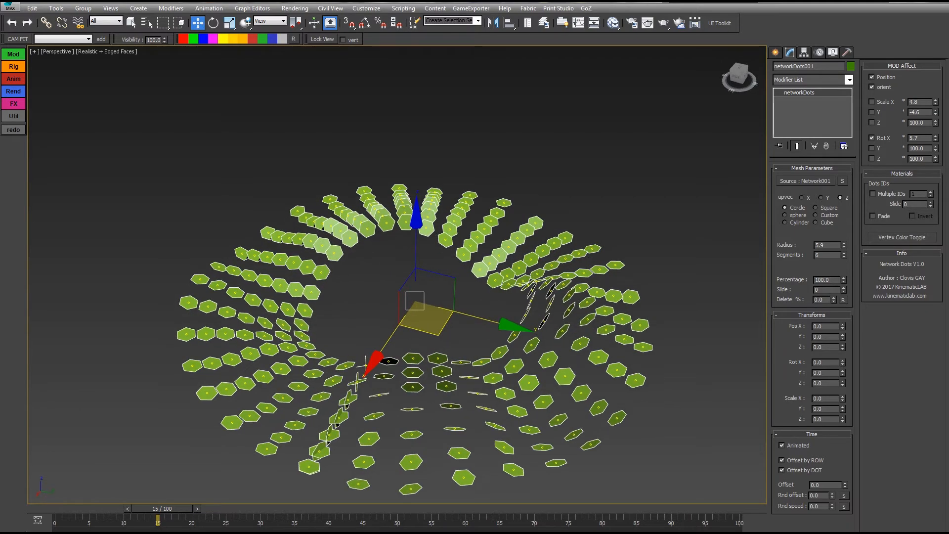
key("slash")
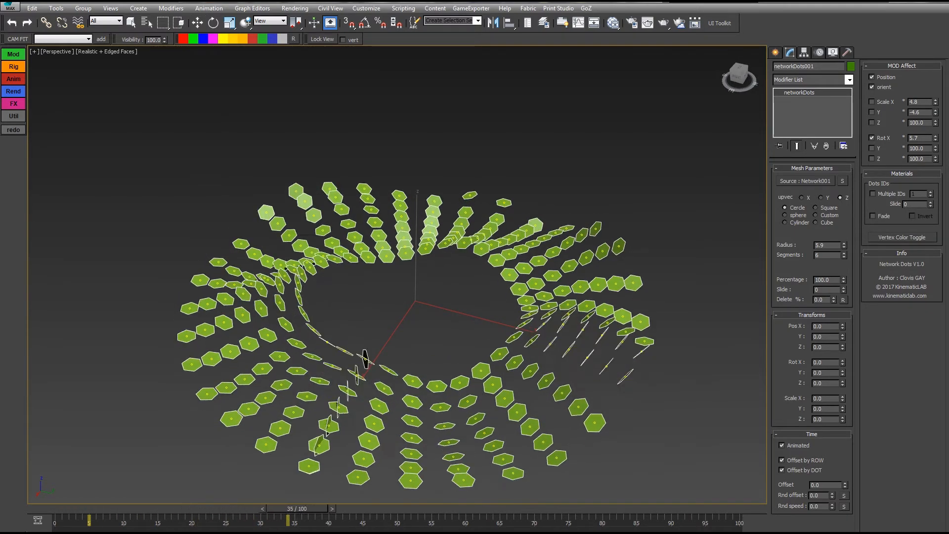
key("slash")
left_click_drag(935, 138, 935, 130)
middle_click_drag(444, 306, 391, 294, "alt")
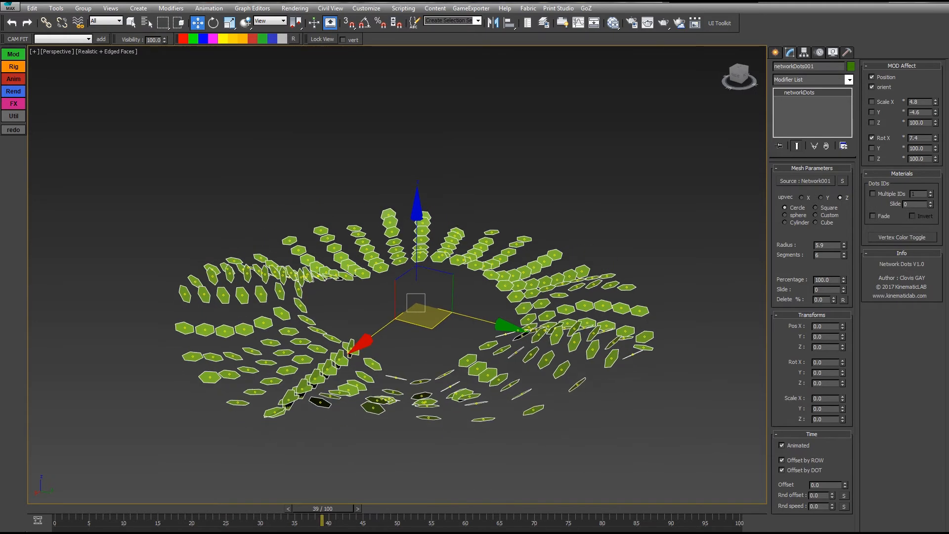
key("slash")
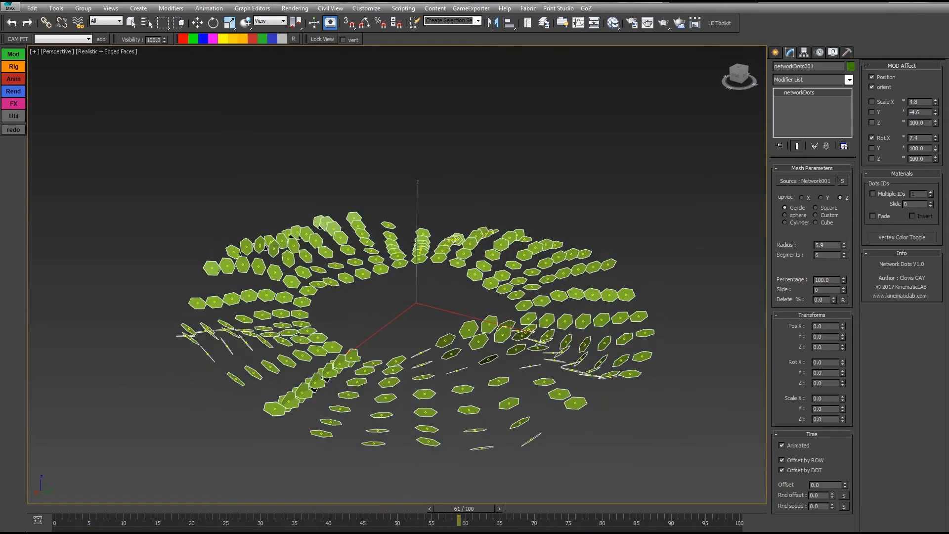
key("slash")
middle_click_drag(445, 306, 400, 325, "alt")
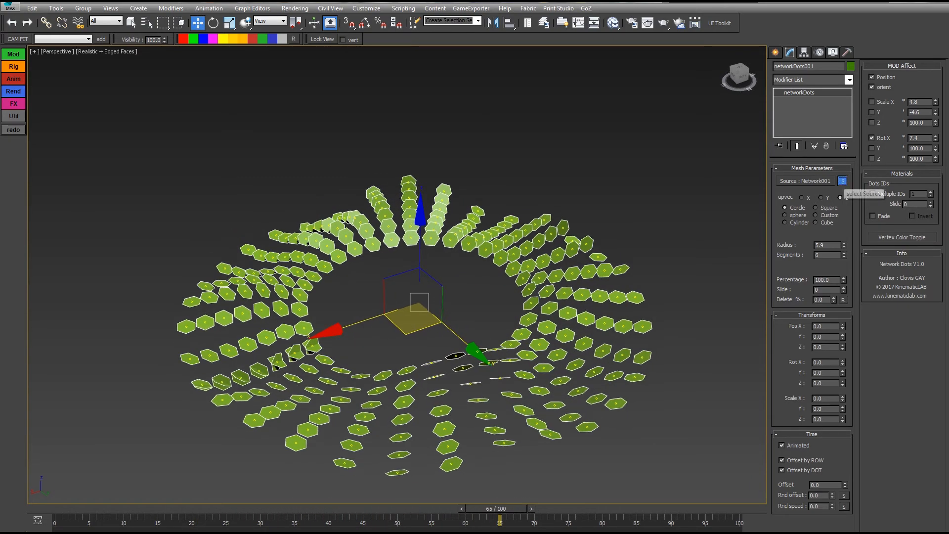
Switch the dots' source network to the Grid type and fit its Displace modifier's mapping to the grid
left_click(843, 182)
left_click(795, 100)
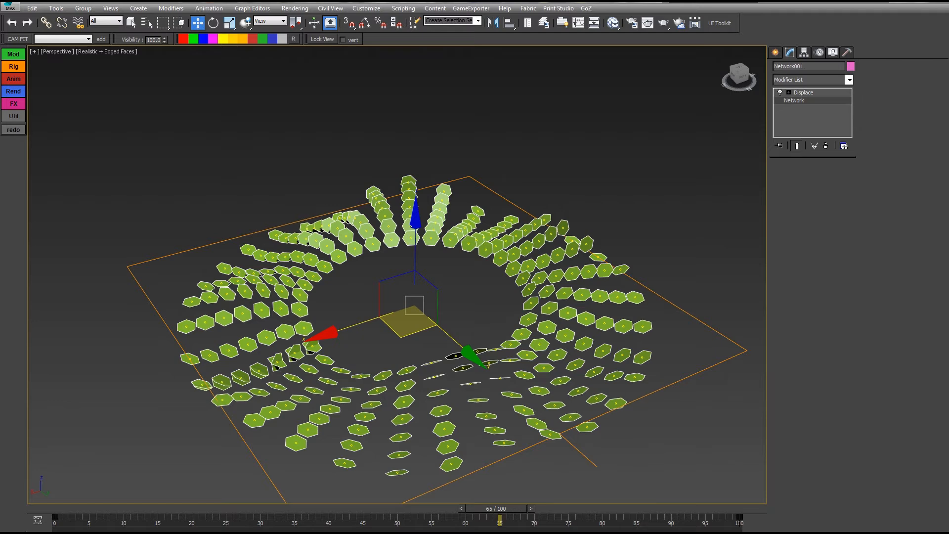
left_click(782, 236)
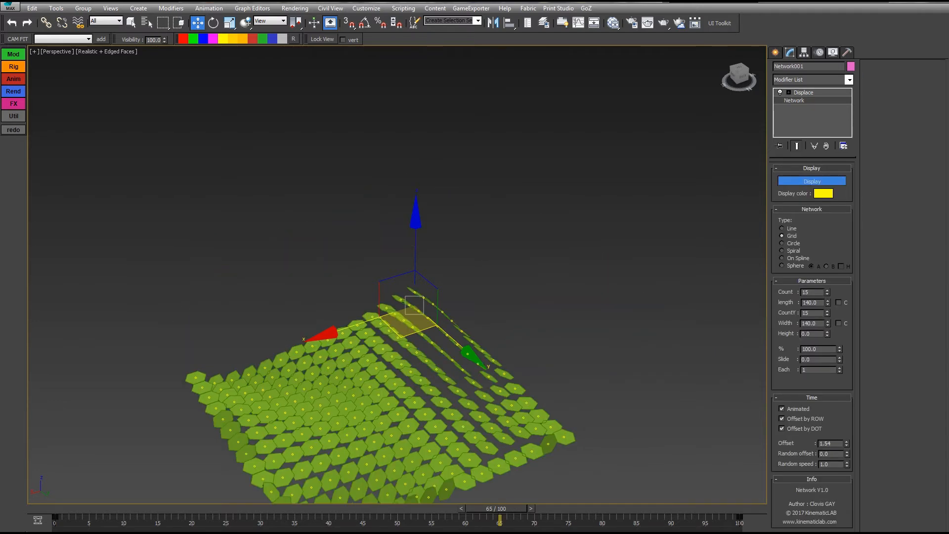
left_click(803, 92)
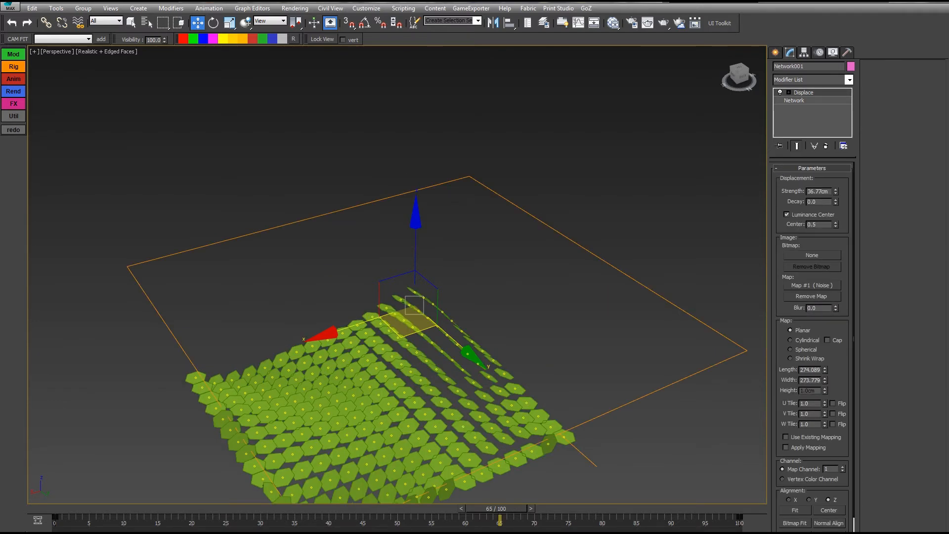
left_click(795, 510)
middle_click_drag(494, 376, 563, 269)
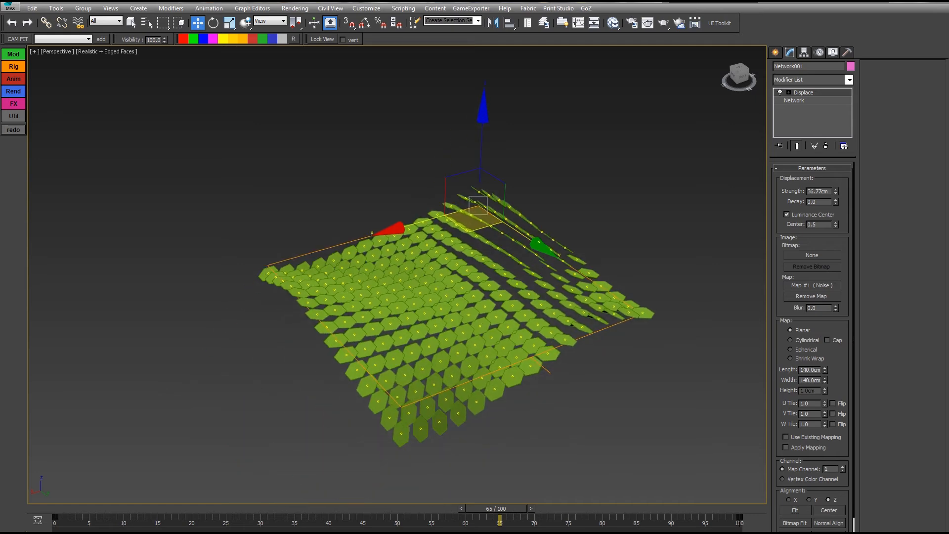
Turn off Rot X and orient for the network dots and play the animation with only Position affected
left_click(509, 326)
middle_click_drag(508, 326, 440, 309, "alt")
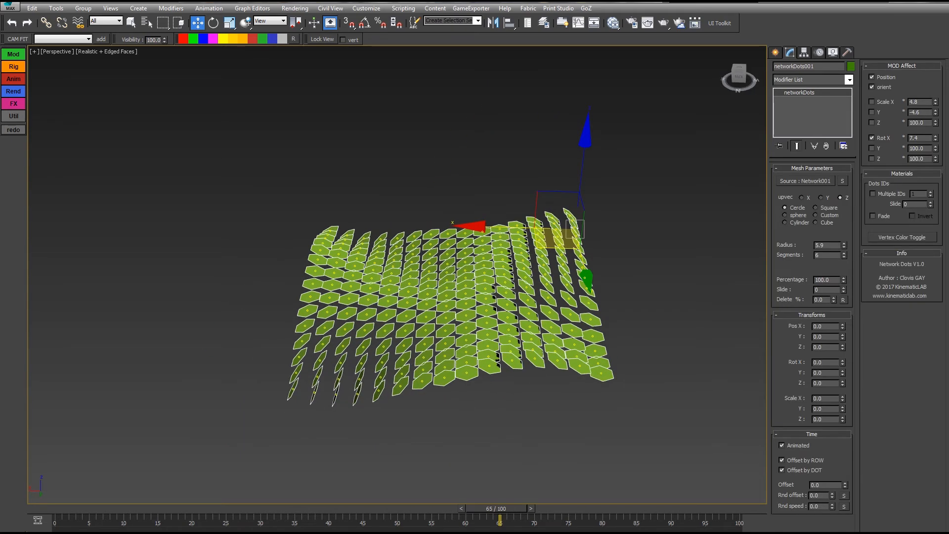
left_click(872, 137)
left_click(872, 87)
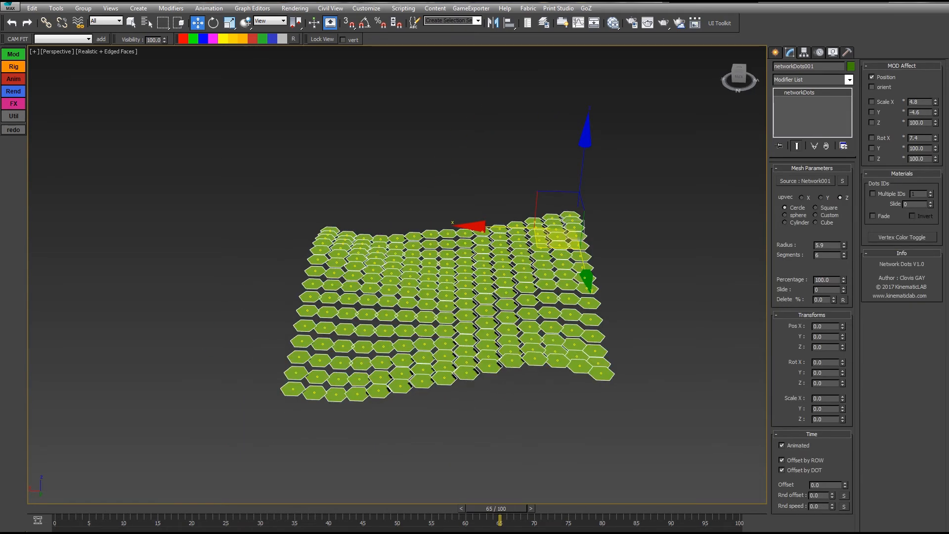
key("Home")
key("slash")
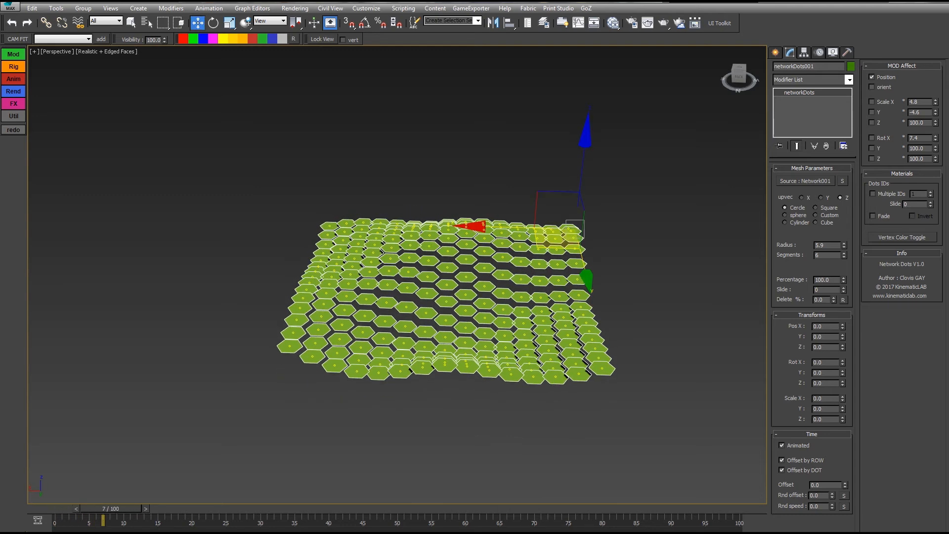
Turn Rot X back on for the grid dots, play the animation, and raise Rot X to 8.5
left_click(872, 87)
left_click(872, 87)
left_click(872, 138)
middle_click_drag(618, 286, 499, 281, "alt")
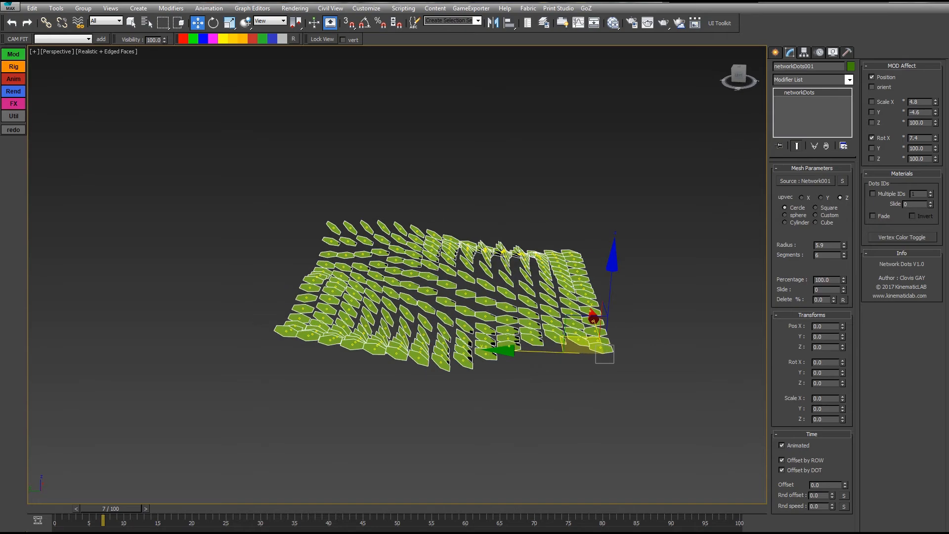
key("Home")
key("slash")
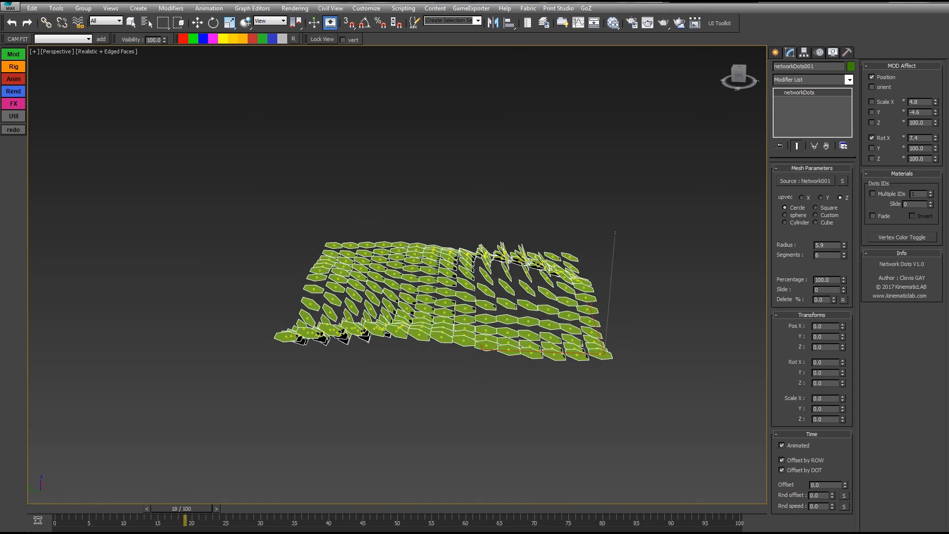
key("w")
middle_click_drag(445, 296, 427, 288, "alt")
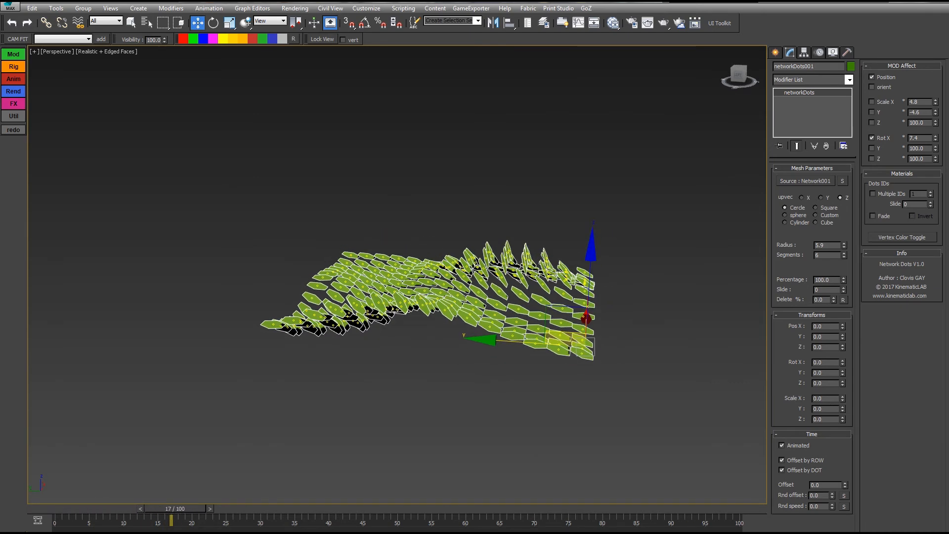
scroll(479, 284, "up", 2)
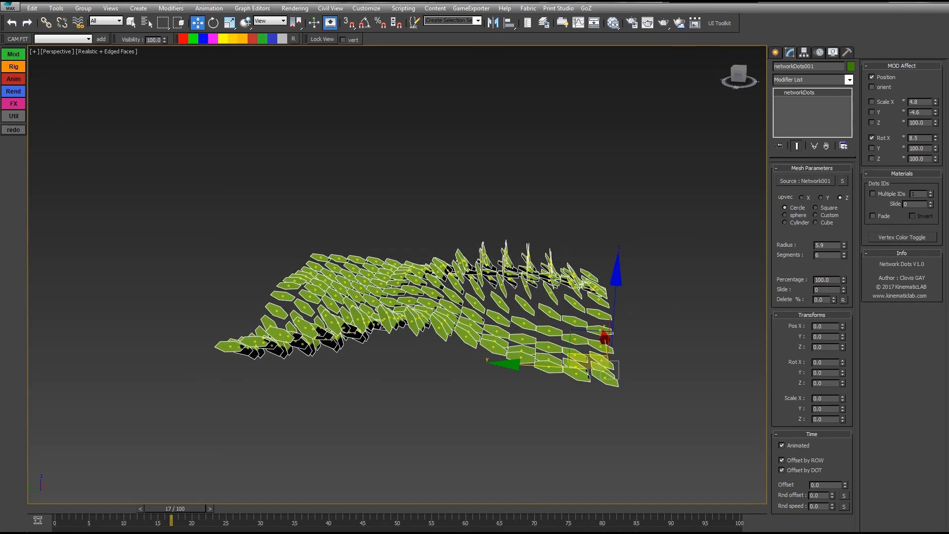
Switch the dots' MOD Affect rotation from X to Y and set Rot Y to 11.8
left_click(871, 147)
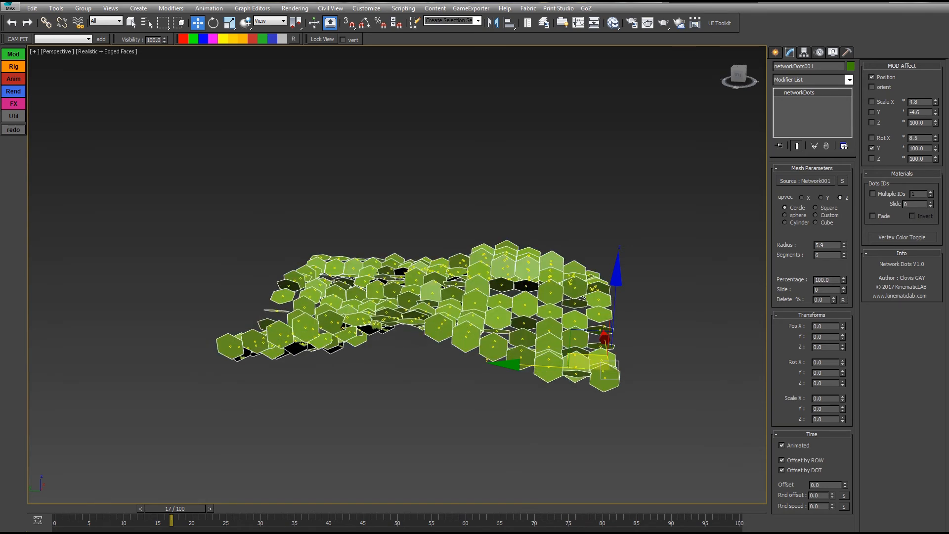
left_click_drag(936, 149, 936, 144)
middle_click_drag(494, 296, 346, 304, "alt")
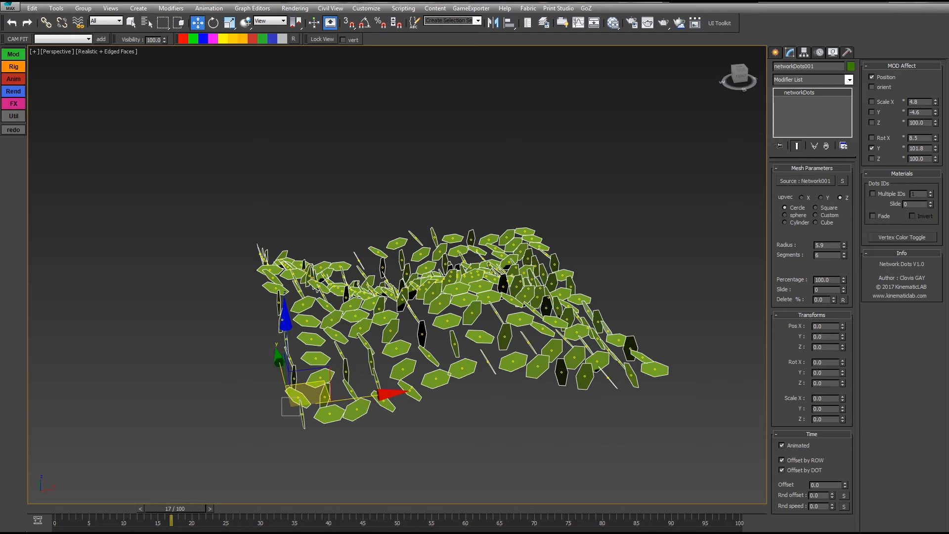
right_click(936, 148)
left_click_drag(935, 148, 935, 90)
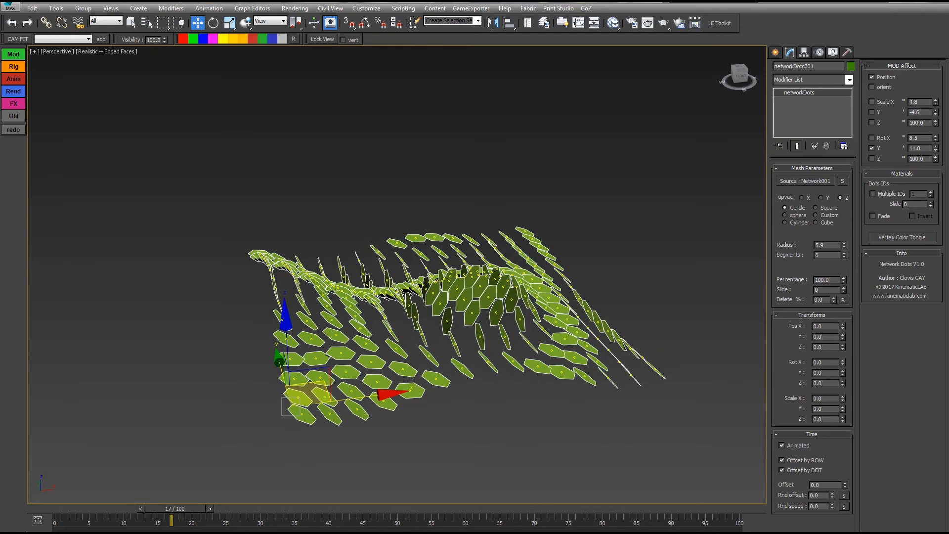
Enable Rot Z at 5.4, turn Rot X back on, and play the animation to check the combined rotation
left_click(872, 158)
right_click(936, 158)
left_click_drag(936, 159, 935, 131)
left_click(871, 138)
middle_click_drag(495, 297, 447, 309, "alt")
left_click_drag(175, 508, 79, 509)
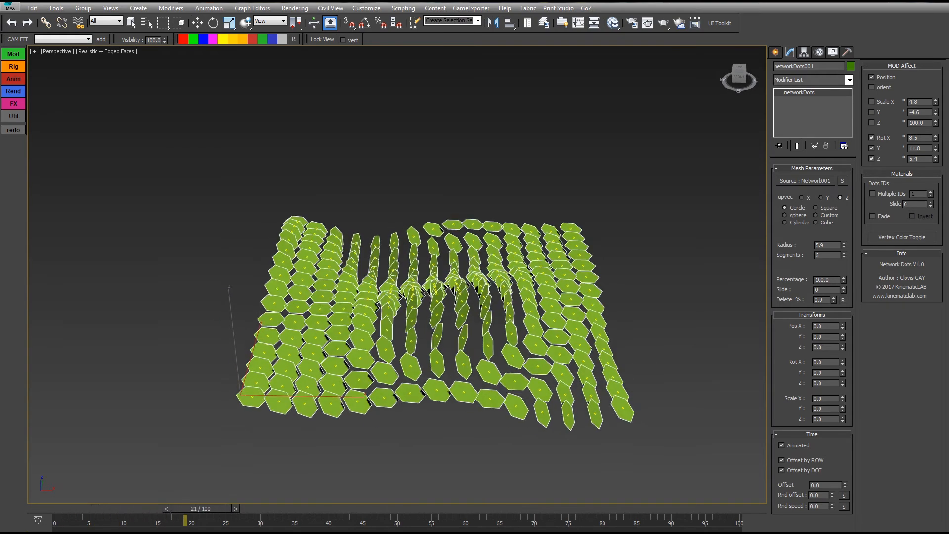
key("slash")
middle_click_drag(445, 296, 445, 331, "alt")
key("slash")
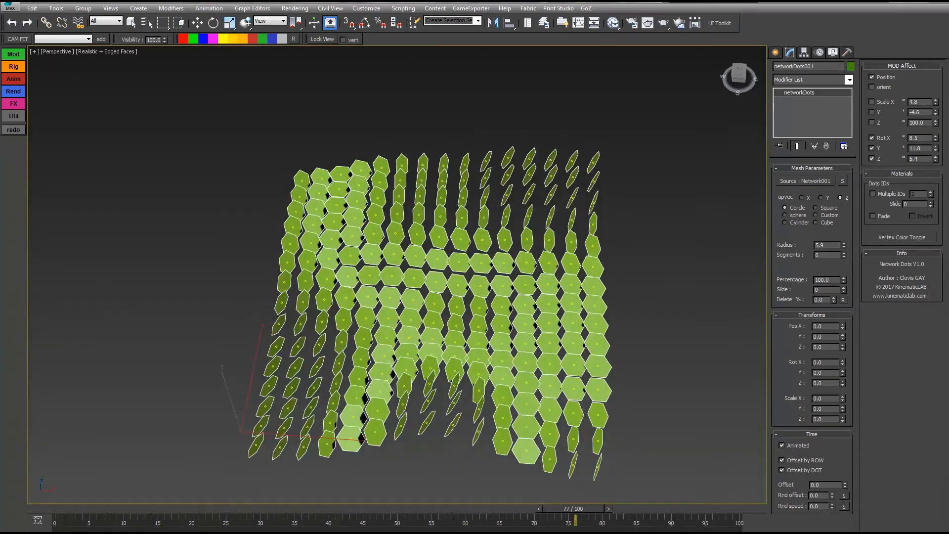
key("slash")
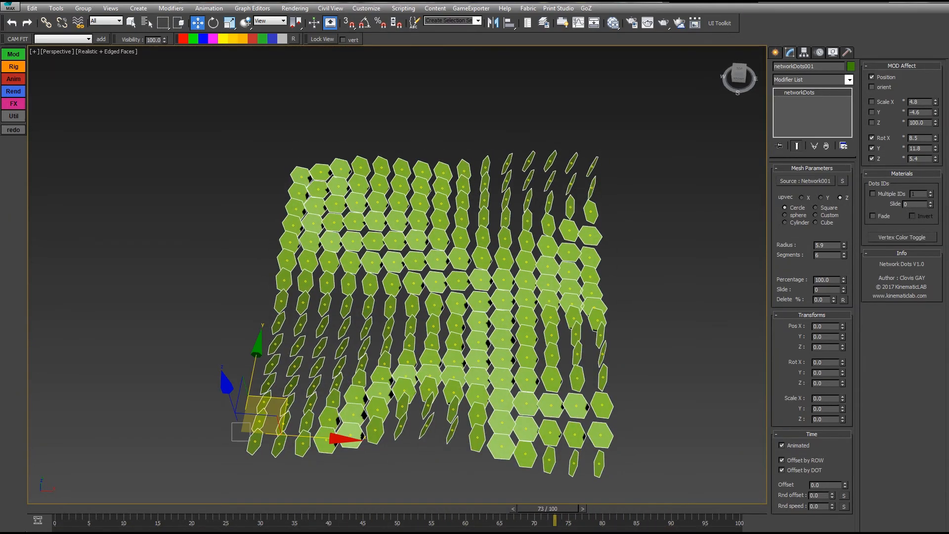
Turn off Position for the network dots and play the animation to examine the rotation alone on the flat grid
left_click(872, 77)
middle_click_drag(494, 307, 445, 247, "alt")
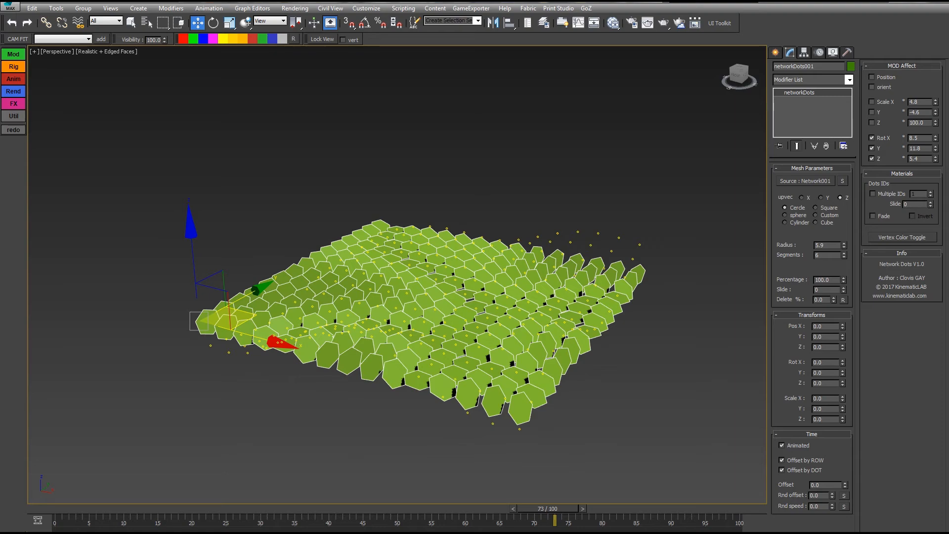
key("slash")
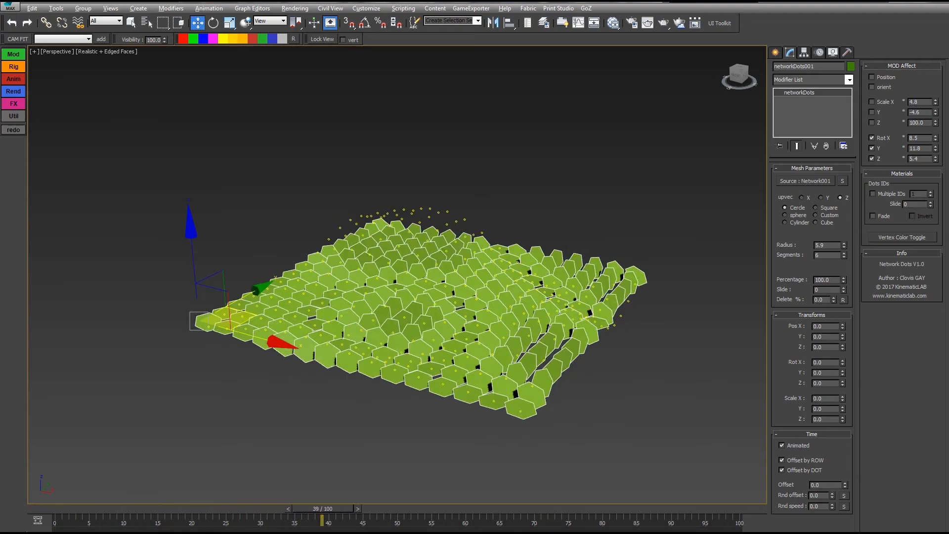
middle_click_drag(475, 297, 391, 321, "alt")
key("Home")
key("slash")
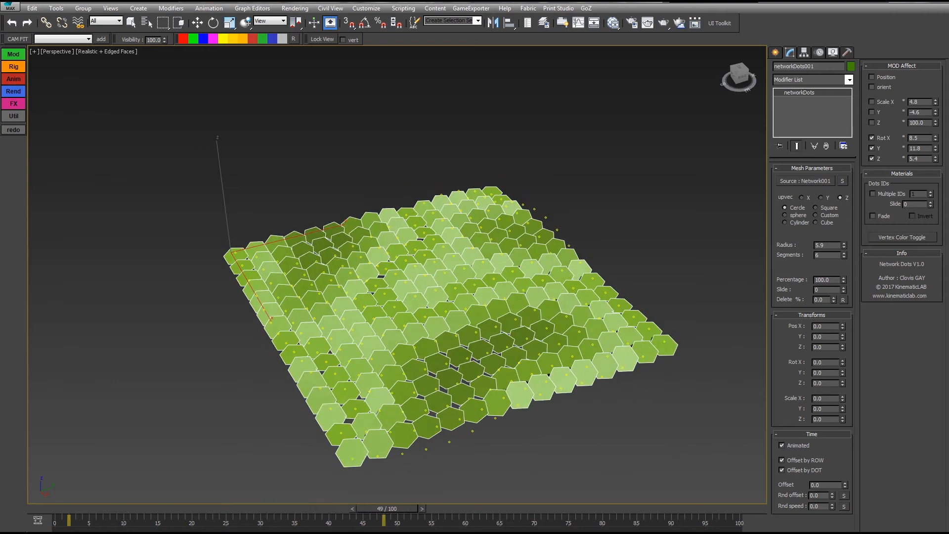
key("w")
middle_click_drag(475, 296, 398, 267)
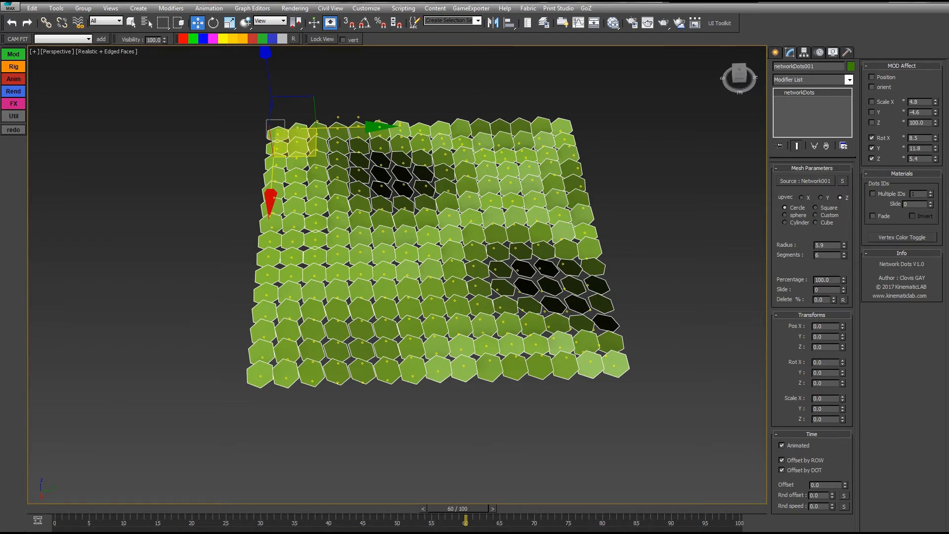
middle_click_drag(474, 277, 440, 299)
middle_click_drag(440, 298, 439, 319, "alt")
left_click(719, 23)
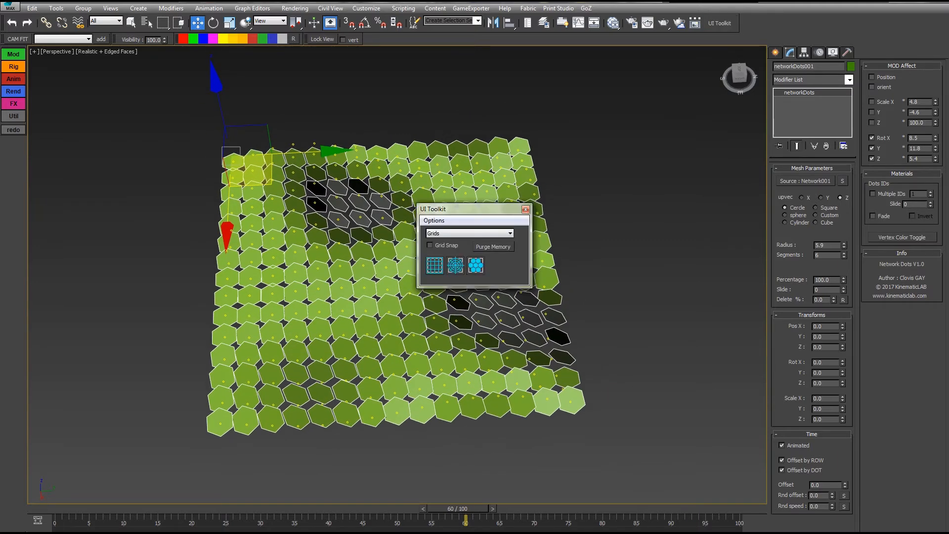
left_click(469, 233)
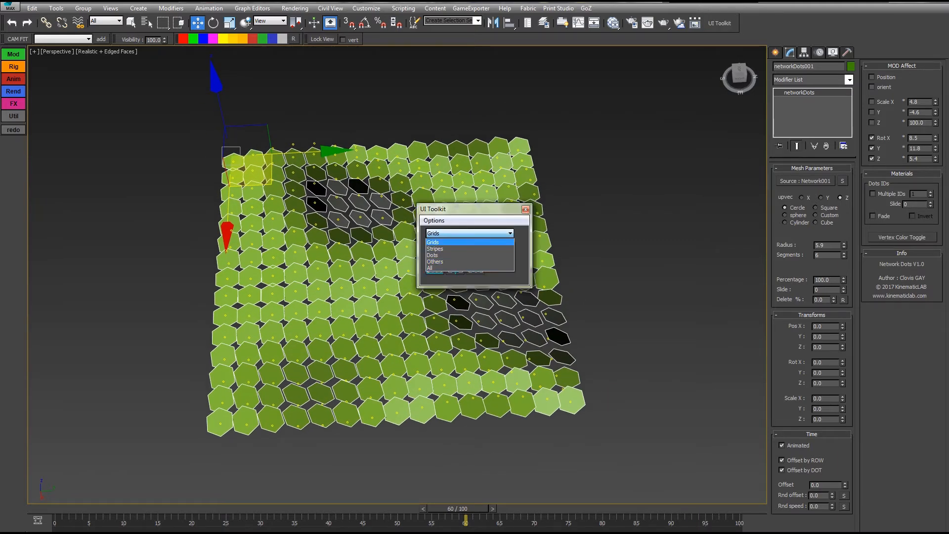
left_click(469, 242)
left_click(526, 210)
middle_click_drag(475, 297, 453, 298, "alt")
middle_click_drag(452, 297, 564, 271)
scroll(563, 272, "down", 2)
scroll(640, 212, "up", 4)
scroll(640, 213, "down", 2)
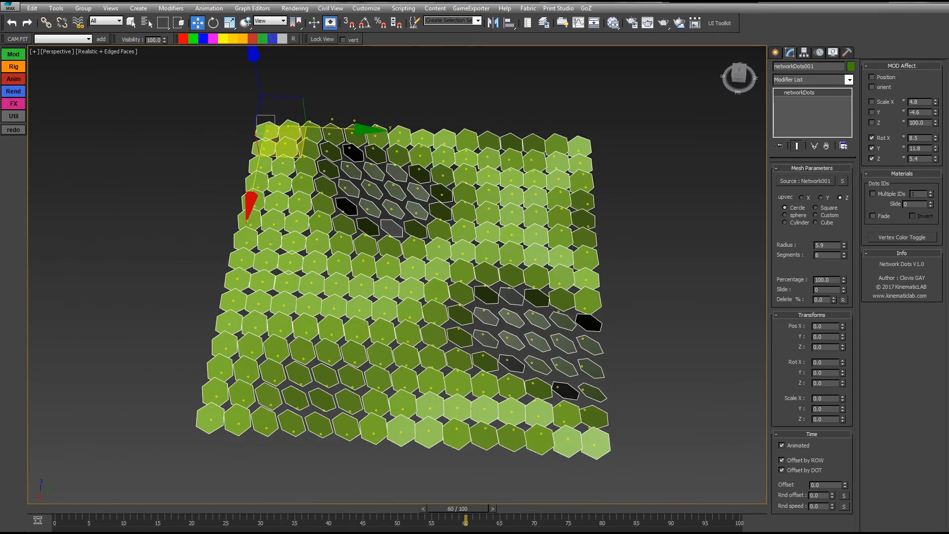
middle_click_drag(640, 212, 646, 210, "alt")
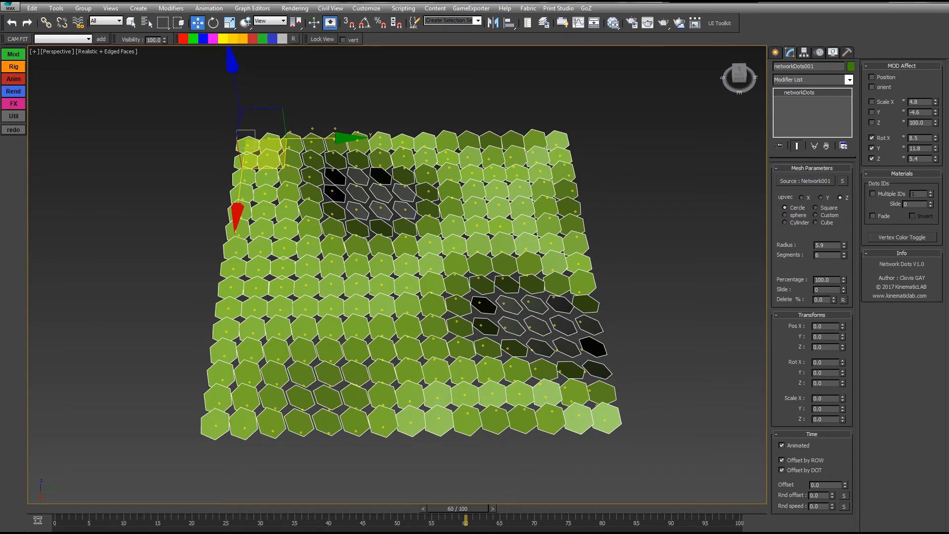
Open the Slate Material Editor, add a Multi/Sub-Object material and assign it to the selected network dots
left_click(612, 23)
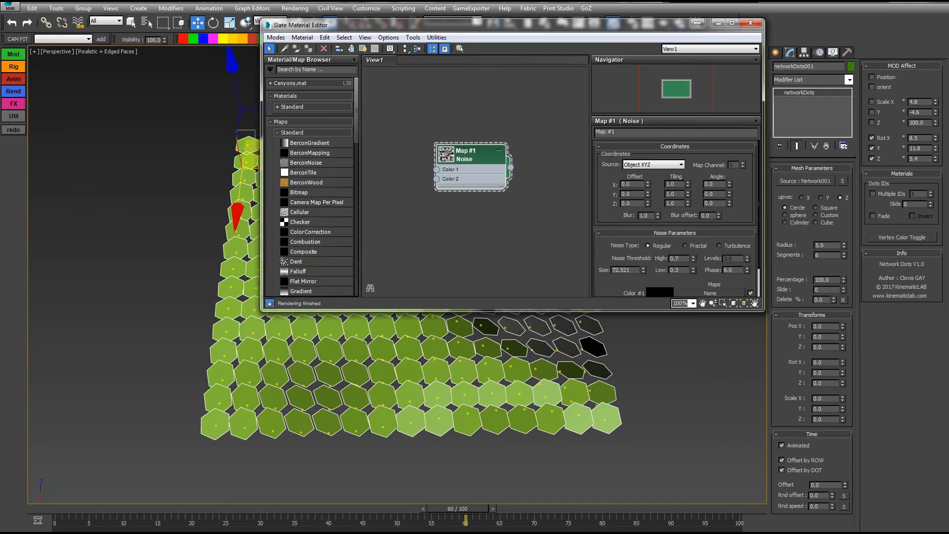
middle_click_drag(475, 227, 425, 148)
left_click(297, 107)
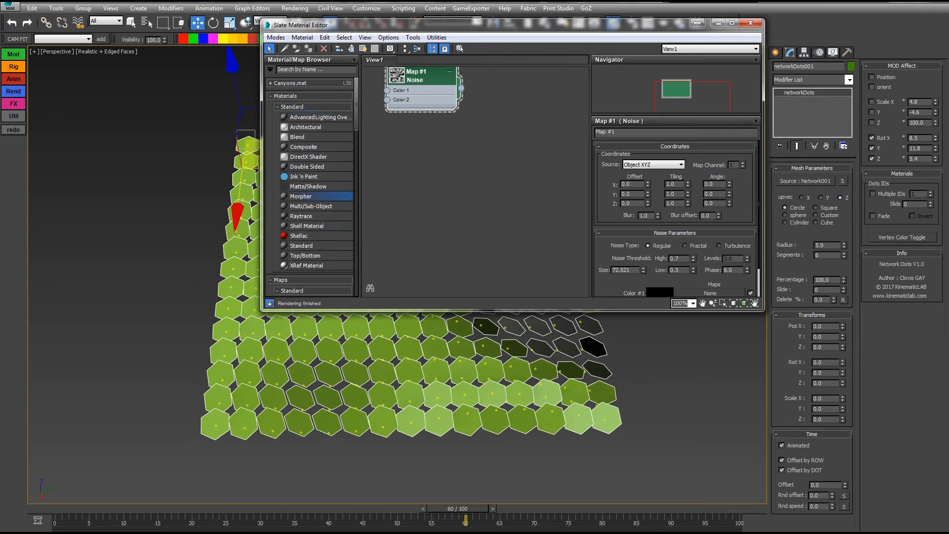
left_click_drag(311, 206, 531, 129)
right_click(526, 182)
left_click(573, 196)
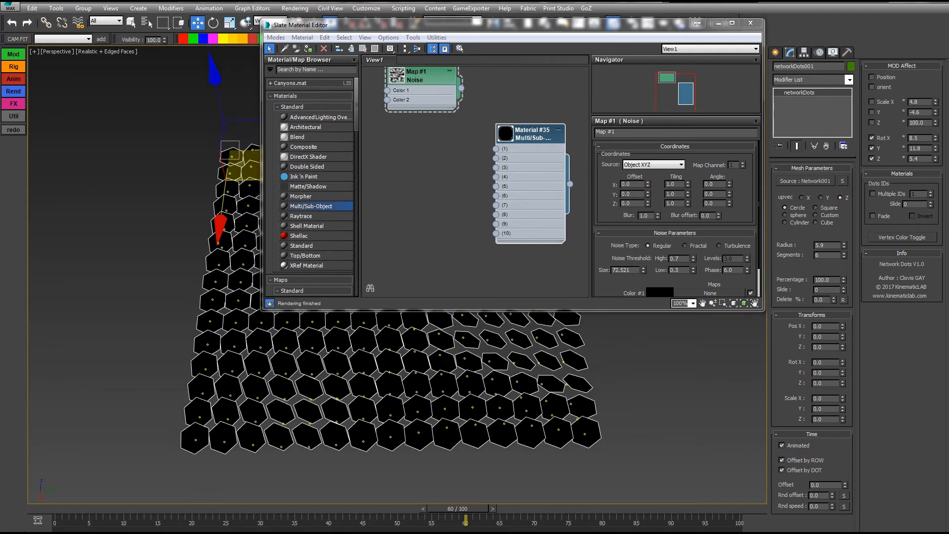
Move the material editor clear of the dots and connect a new Standard material to slot 1 of the Multi/Sub-Object material
middle_click_drag(484, 376, 368, 396)
left_click_drag(445, 25, 558, 17)
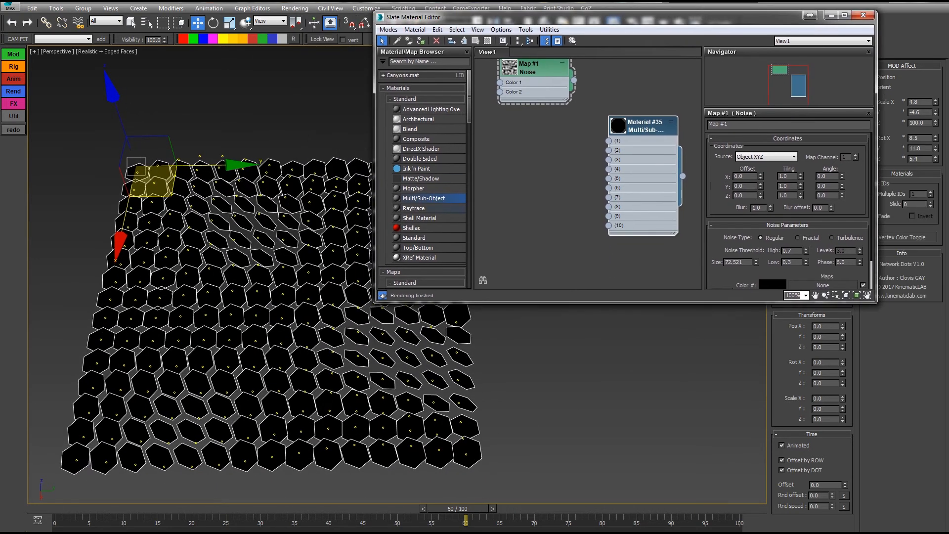
mouse_move(420, 238)
left_mouse_down()
mouse_move(506, 154)
mouse_move(536, 144)
left_mouse_up()
left_click(532, 151)
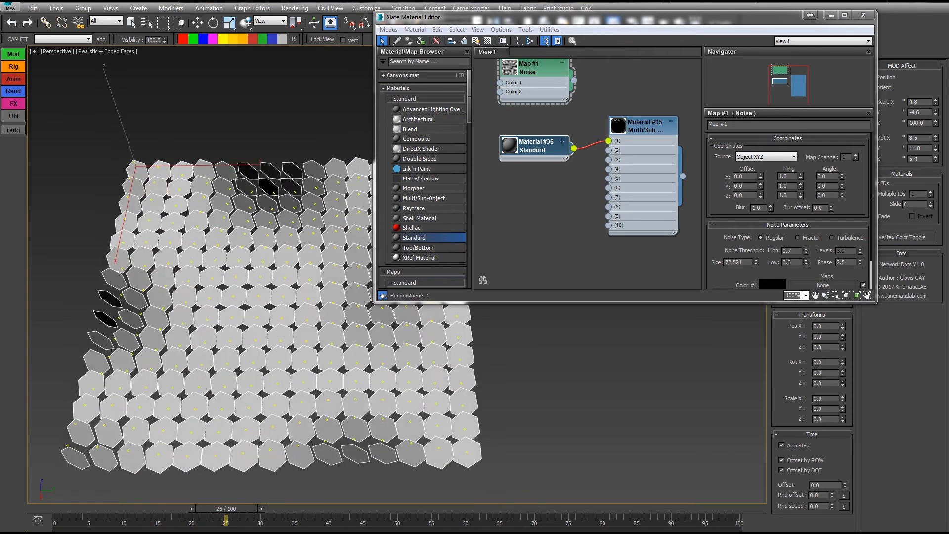
Switch the perspective view from Realistic to Shaded and play the animation to check the dots with the new material
key("slash")
left_click(101, 52)
left_click(127, 74)
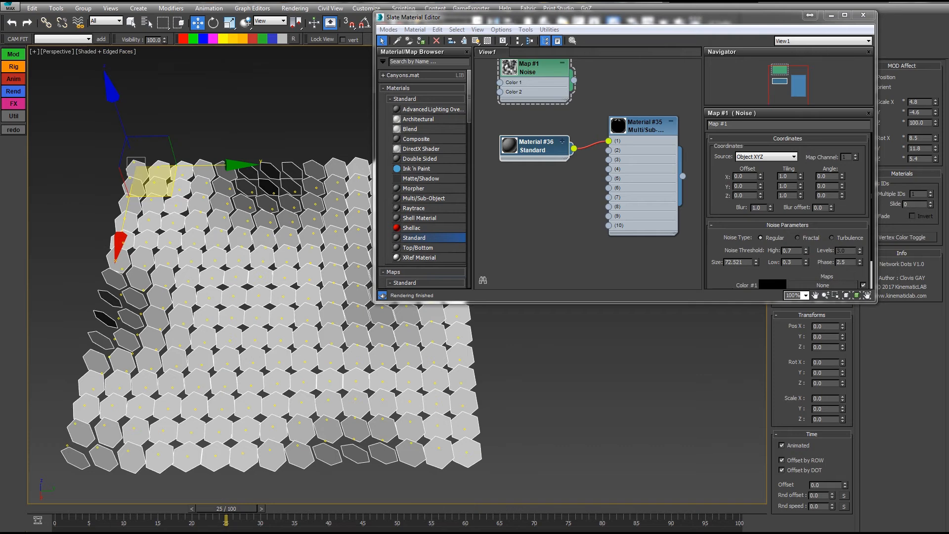
key("slash")
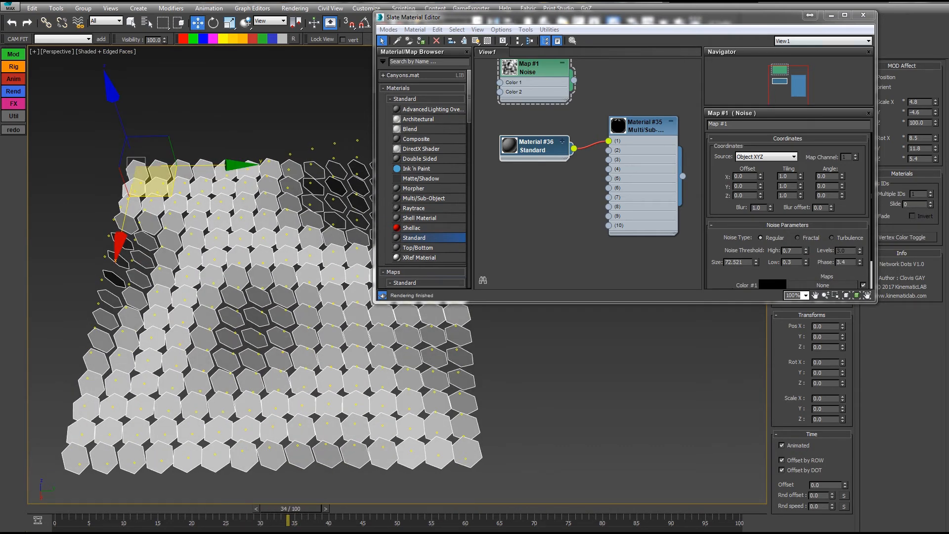
Narrow the material editor window, then enable Multiple IDs for the dots and set the count to 2
left_click_drag(876, 163, 757, 163)
left_click_drag(618, 17, 668, 17)
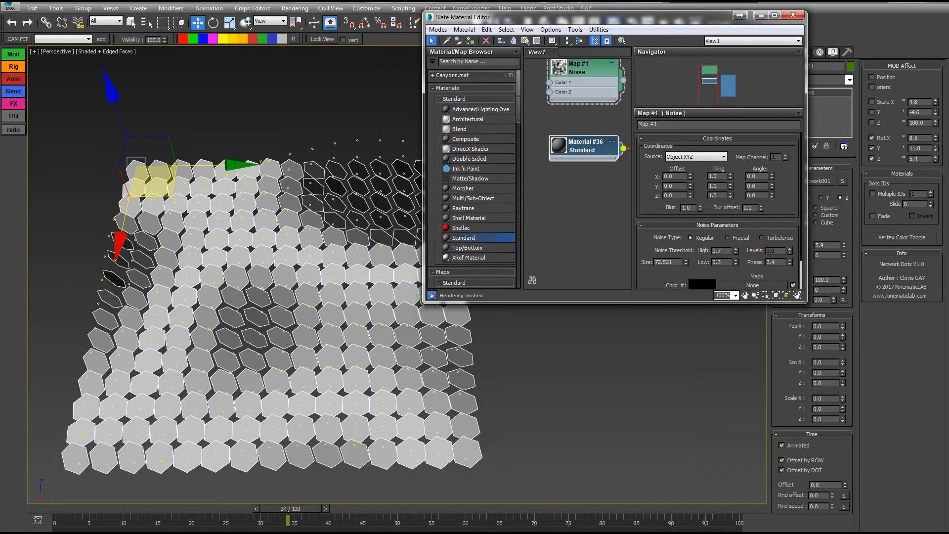
middle_click_drag(366, 317, 338, 336)
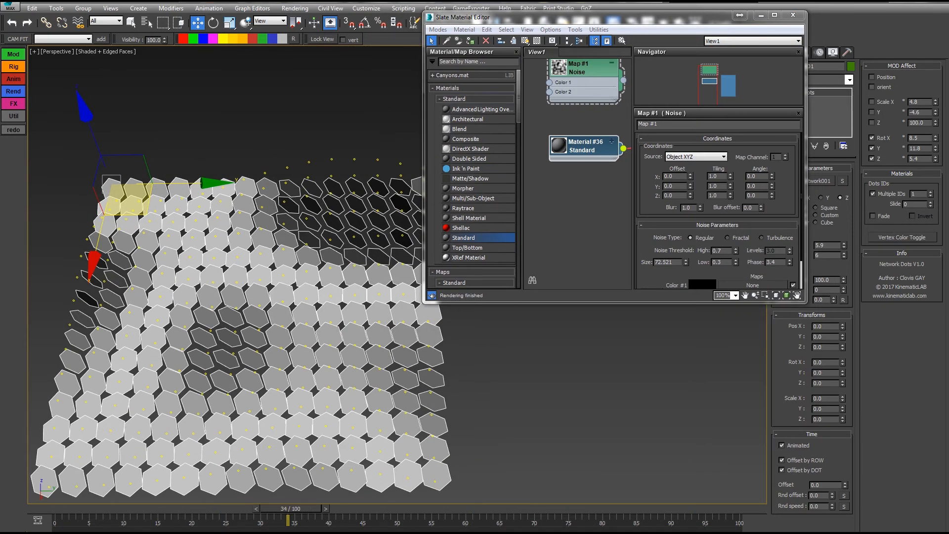
left_click(930, 192)
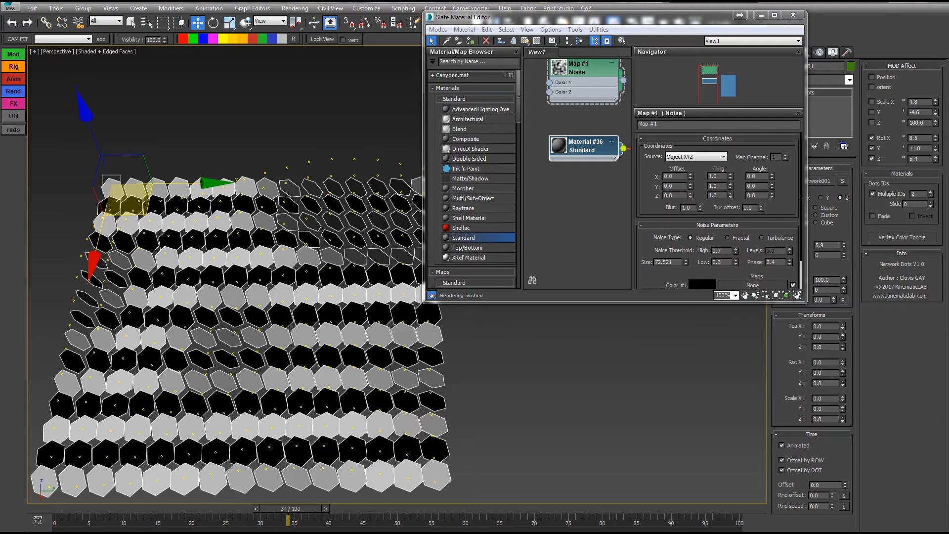
Raise the dots' Multiple IDs to 3 and duplicate the Standard material twice, connecting the copies to slots 2 and 3
middle_click_drag(355, 356, 290, 344, "alt")
middle_click_drag(618, 190, 592, 184)
scroll(583, 183, "down", 5)
left_click_drag(424, 183, 345, 183)
left_click_drag(537, 157, 551, 157)
scroll(530, 195, "up", 3)
mouse_move(514, 188)
middle_mouse_down()
mouse_move(530, 195)
mouse_move(566, 184)
middle_mouse_up()
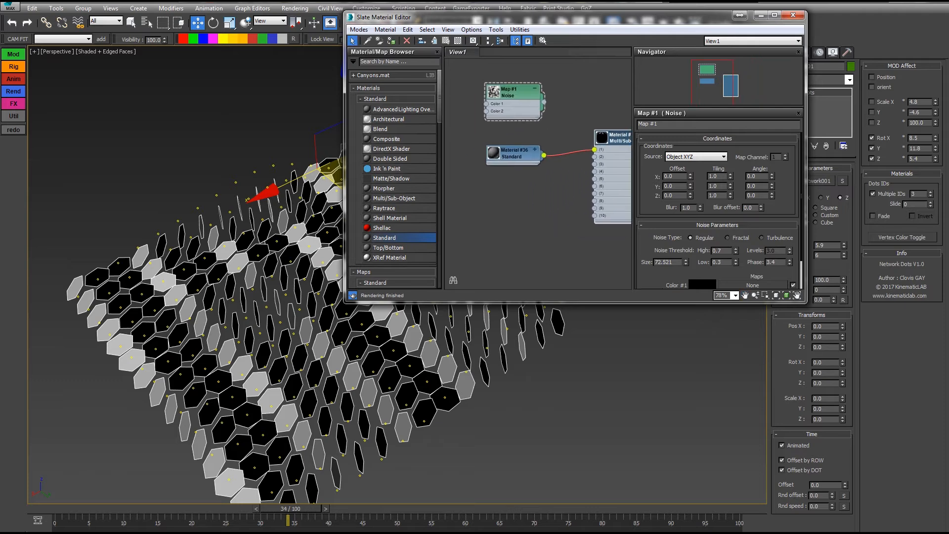
mouse_move(516, 155)
left_mouse_down()
mouse_move(525, 146)
mouse_move(524, 193)
left_mouse_up()
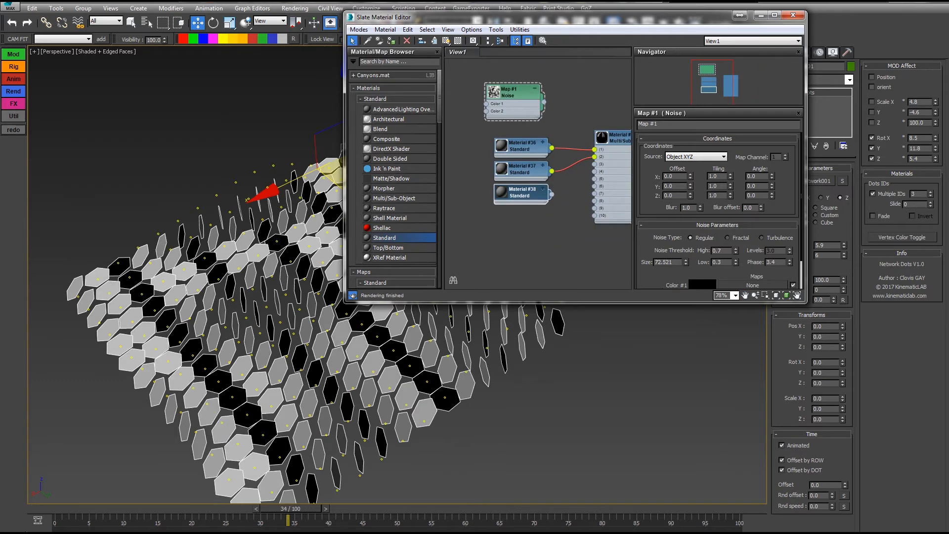
Set the diffuse colour of the Standard material in slot 2 to pure red (255, 0, 0)
left_click(522, 170)
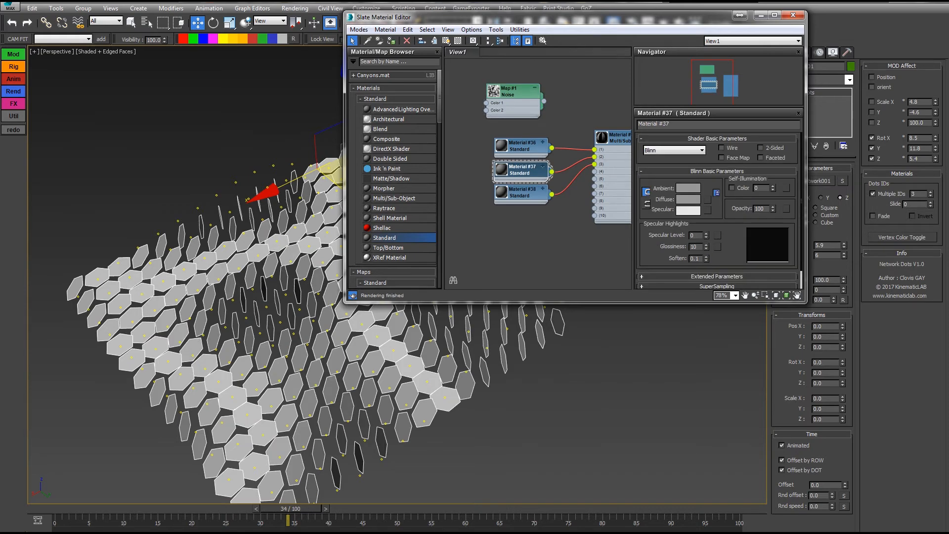
left_click(688, 199)
left_click_drag(314, 96, 383, 105)
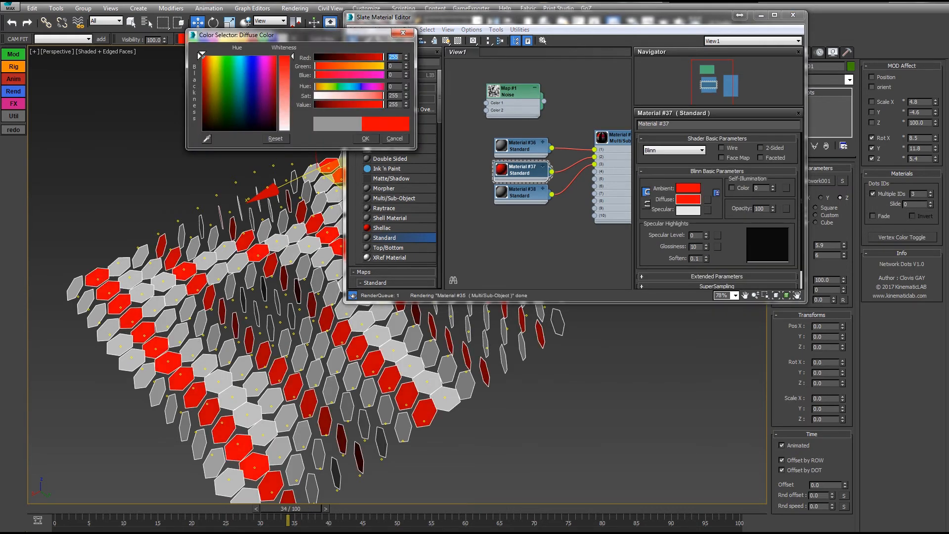
left_click(340, 139)
left_click(521, 193)
left_click(688, 199)
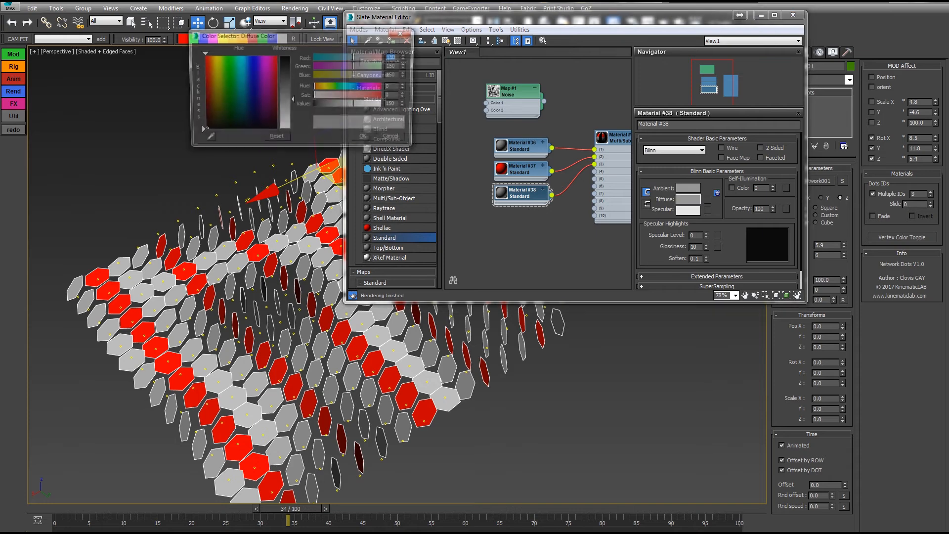
left_click_drag(315, 86, 384, 105)
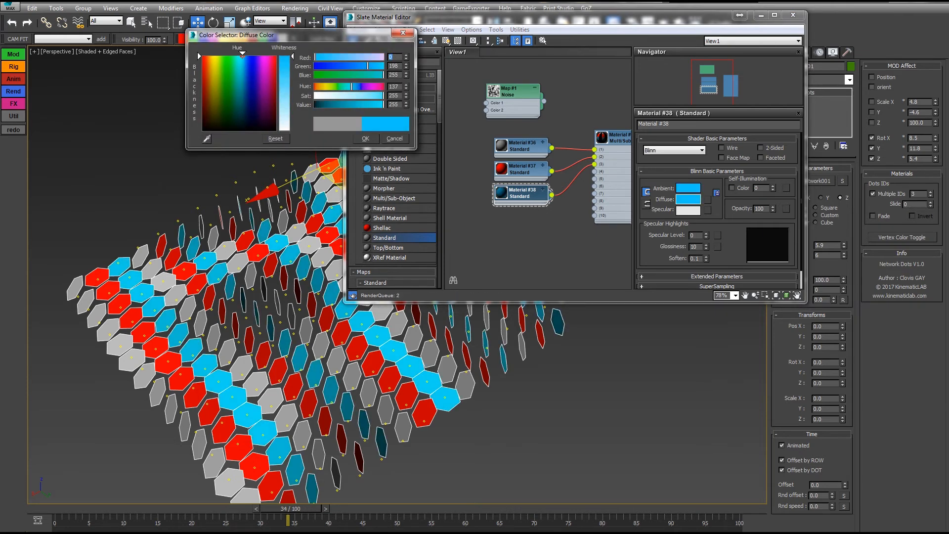
left_click(394, 138)
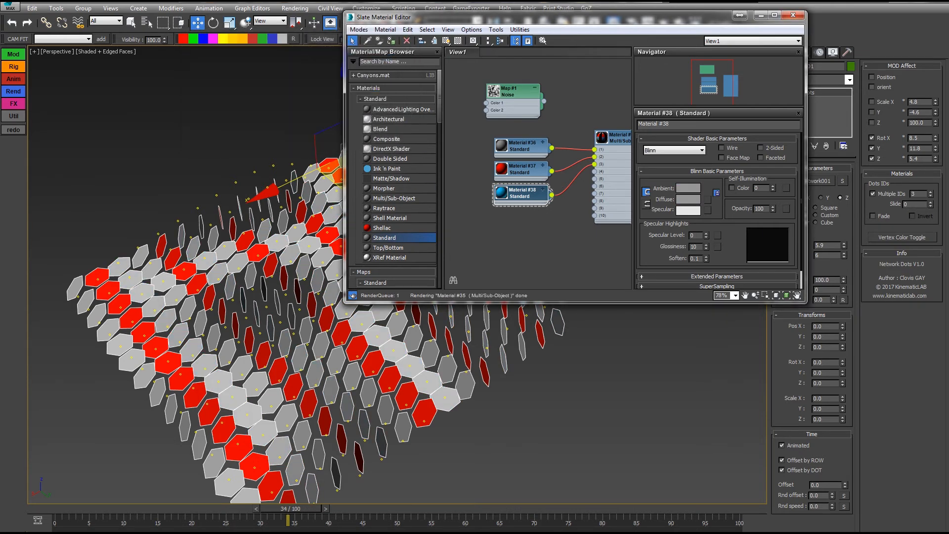
left_click(793, 15)
middle_click_drag(494, 238, 549, 204)
mouse_move(550, 204)
middle_mouse_down("alt")
mouse_move(516, 210)
mouse_move(550, 197)
middle_mouse_up("alt")
Reopen the material editor and set the slot 3 Standard material's diffuse colour to bright cyan at full saturation and value
left_click(613, 23)
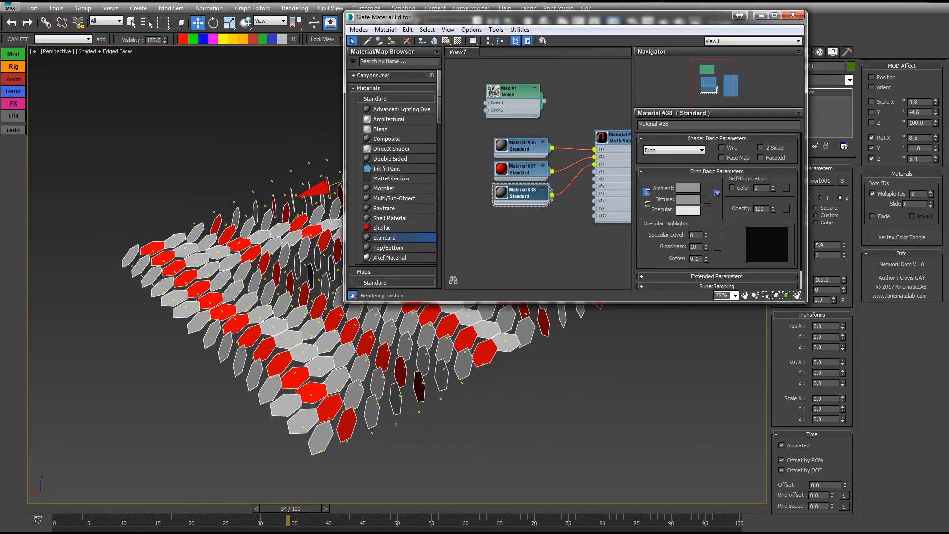
left_click(688, 199)
left_click(350, 86)
left_click(383, 95)
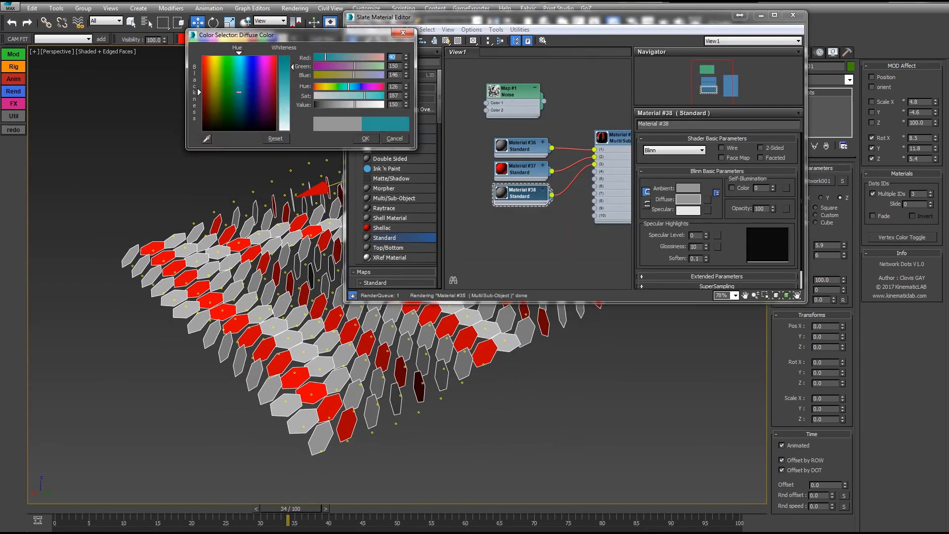
left_click(383, 105)
left_click(366, 139)
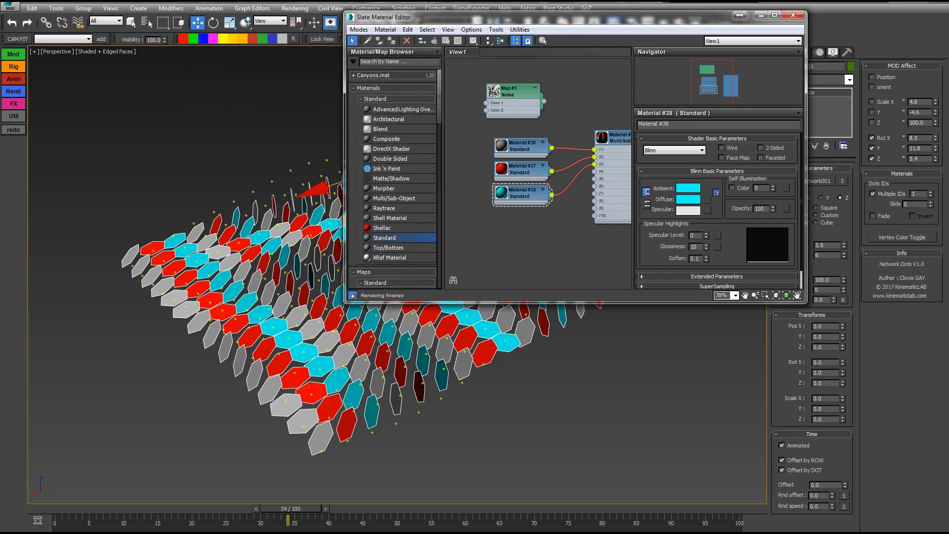
Shorten the material editor window and play the animation to examine the three-colour dots across the grid
middle_click_drag(277, 207, 205, 252)
middle_click_drag(564, 247, 532, 200)
left_click_drag(533, 302, 532, 196)
middle_click_drag(494, 297, 453, 300, "alt")
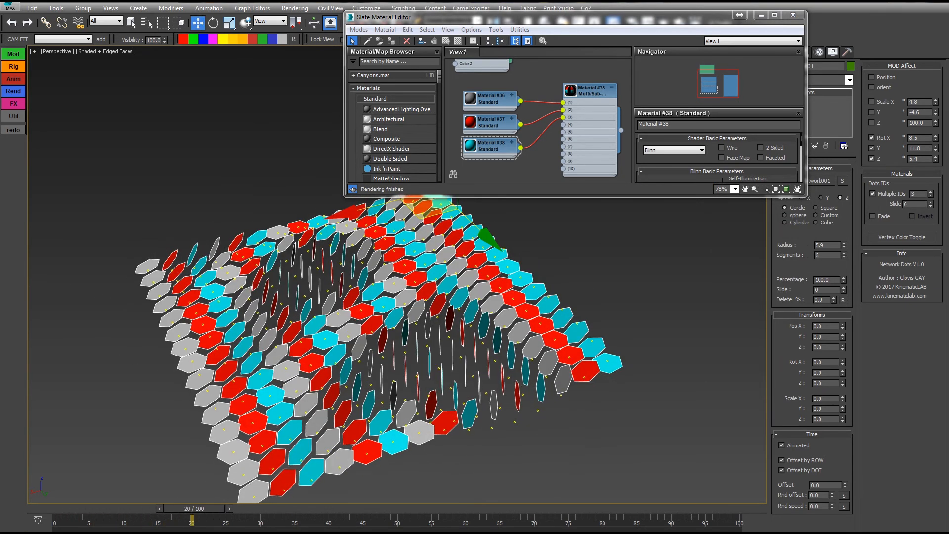
Turn off the Displace modifier on the source network Network001 and reselect the network dots
left_click(843, 181)
left_click_drag(618, 17, 525, 16)
left_click(780, 93)
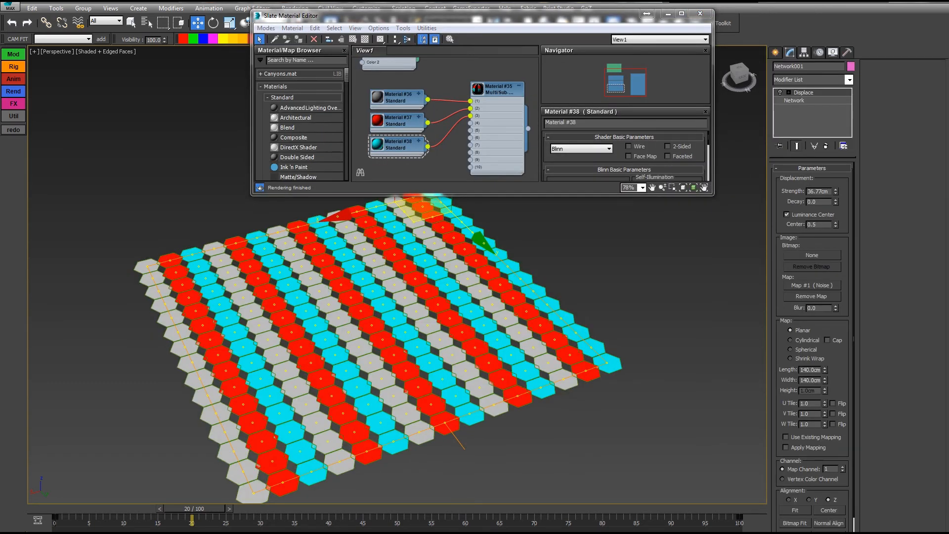
left_click(555, 340)
middle_click_drag(555, 341, 582, 339)
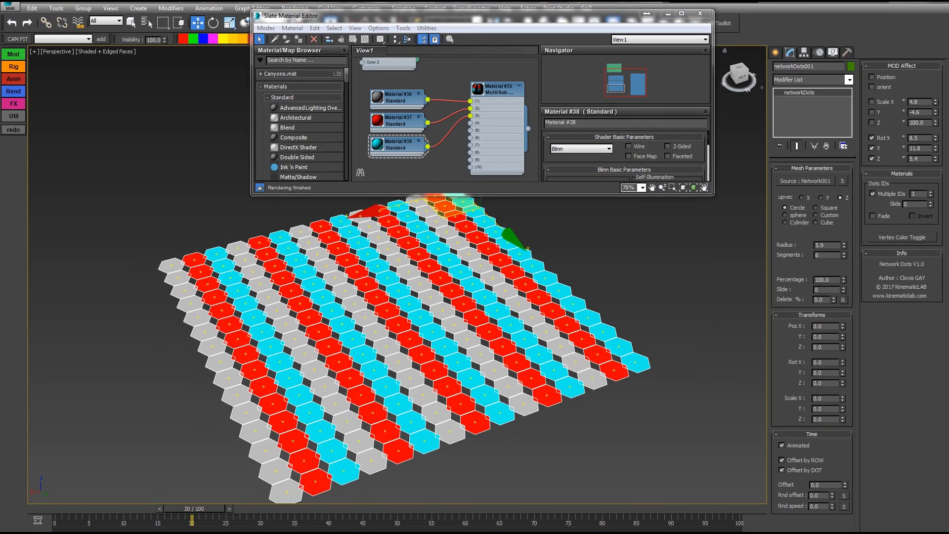
Lower the dots' Multiple IDs to 1 and step it back up through 2 to 3 to compare the row colour patterns
left_click(930, 196)
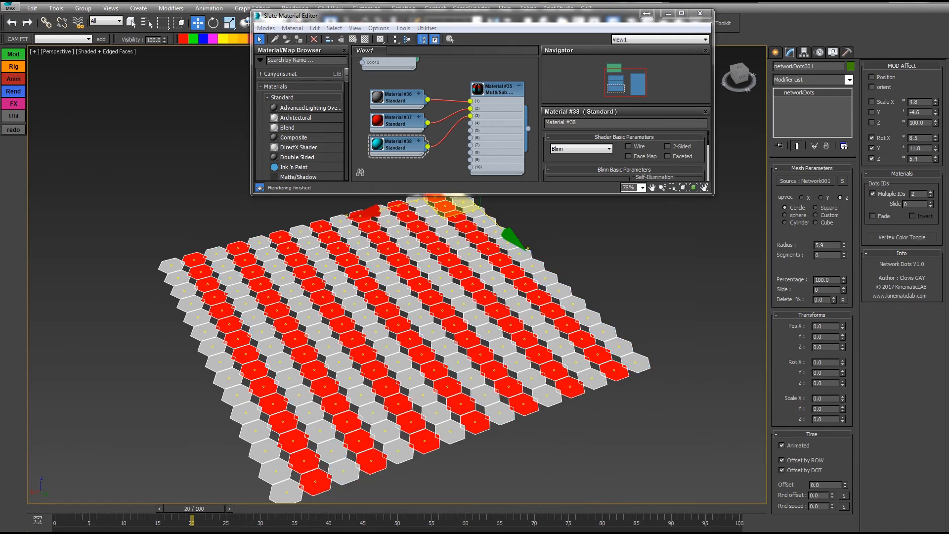
left_click(930, 195)
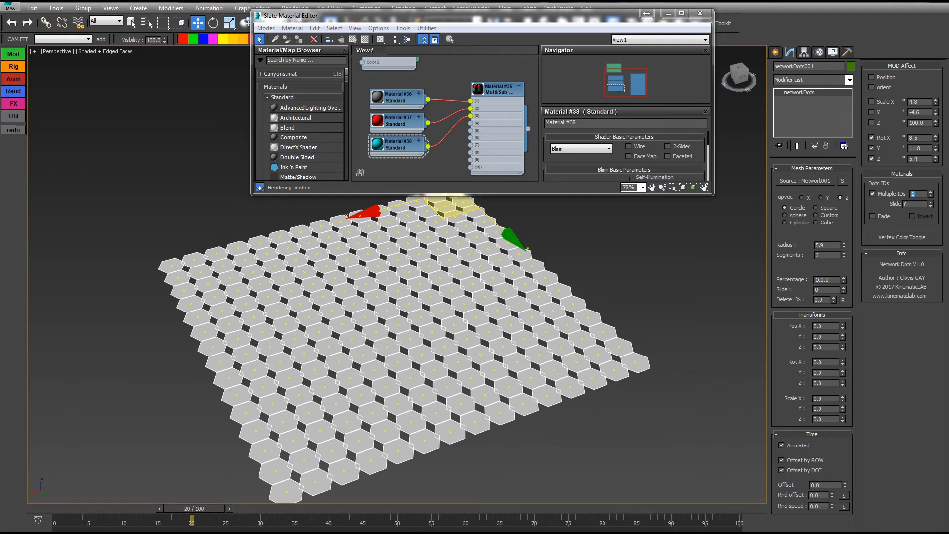
left_click_drag(399, 98, 398, 98)
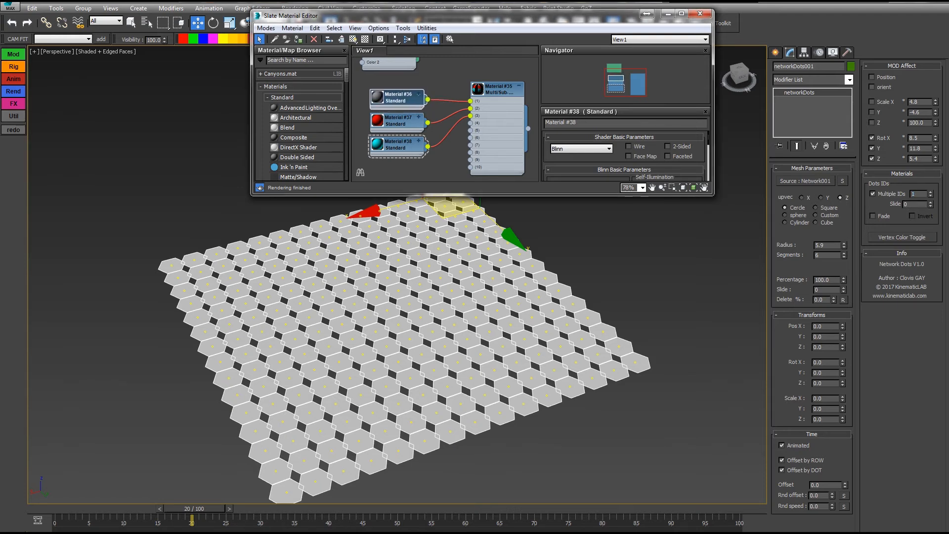
left_click(930, 193)
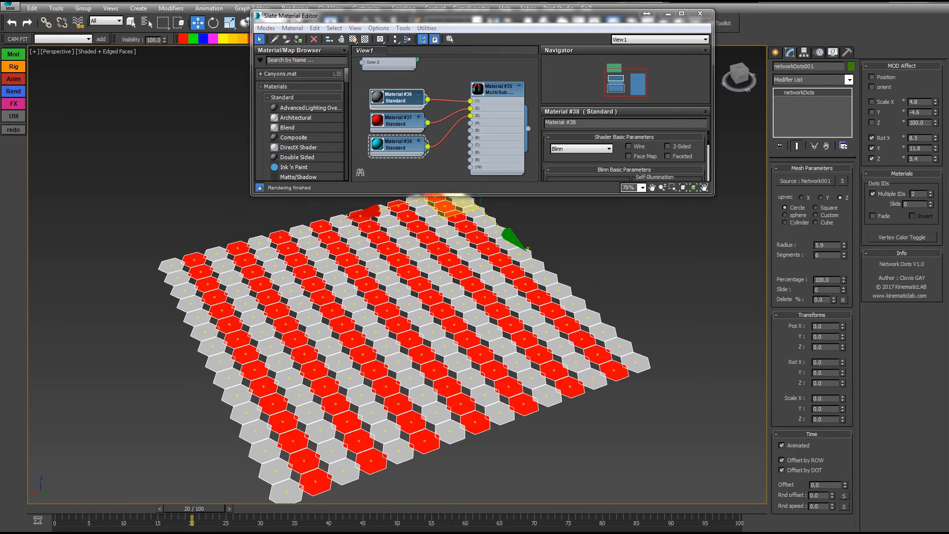
left_click_drag(393, 88, 398, 110)
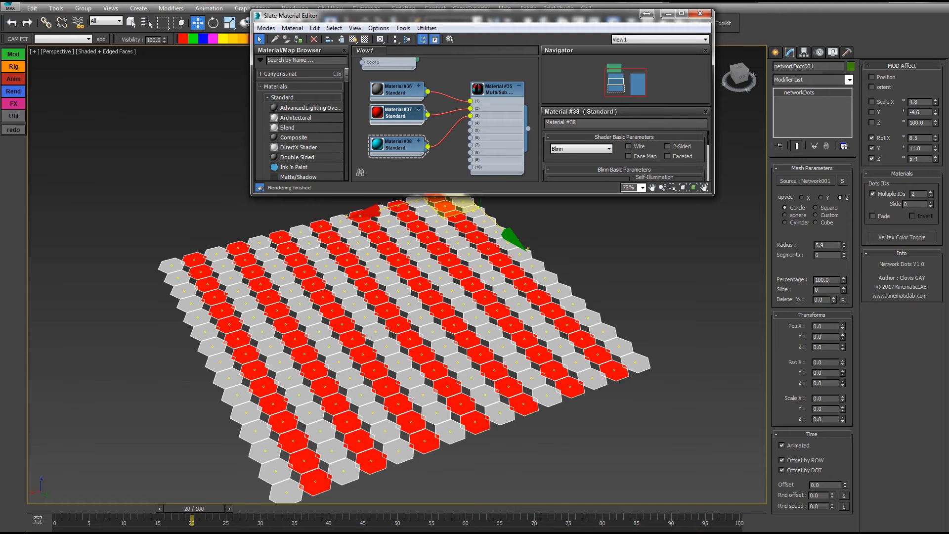
left_click(931, 192)
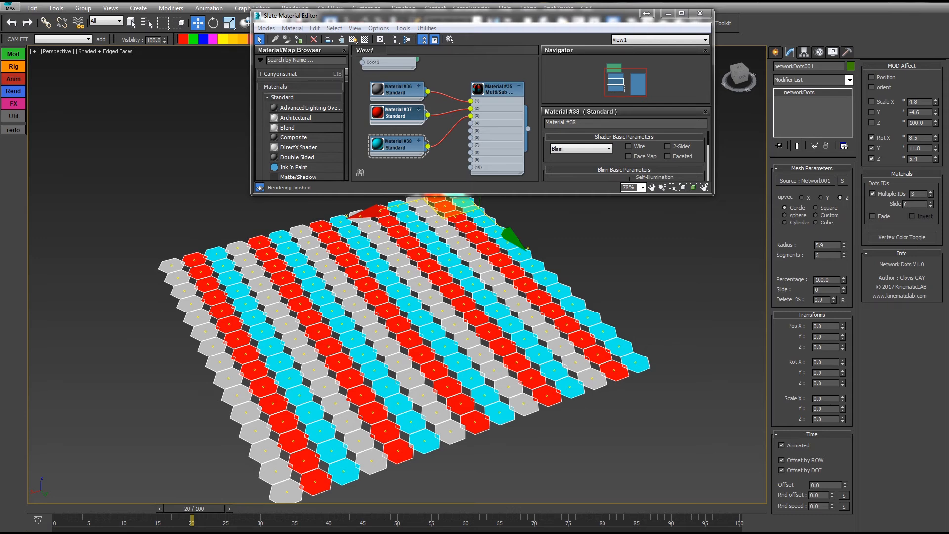
Select the dots' source network Network001 and change its Network type to Circle
middle_click_drag(405, 336, 369, 336)
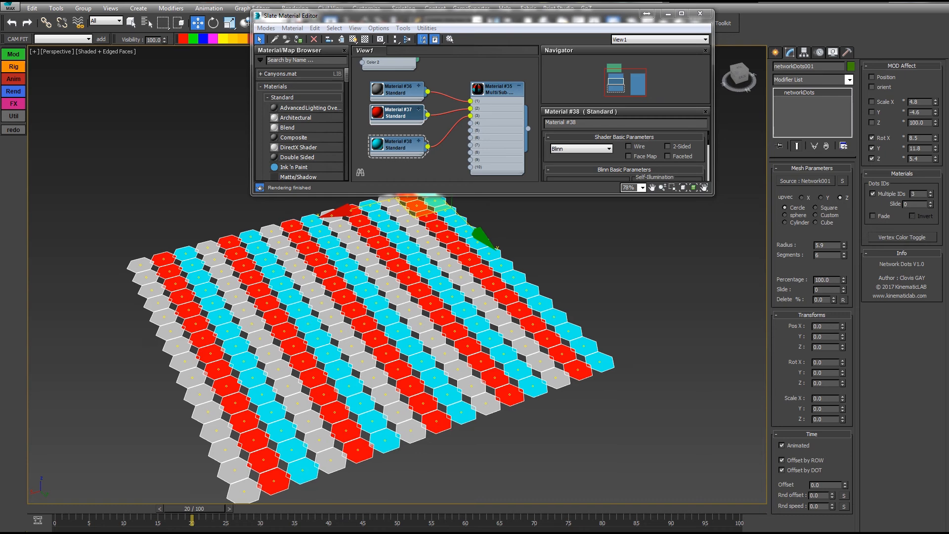
left_click(843, 181)
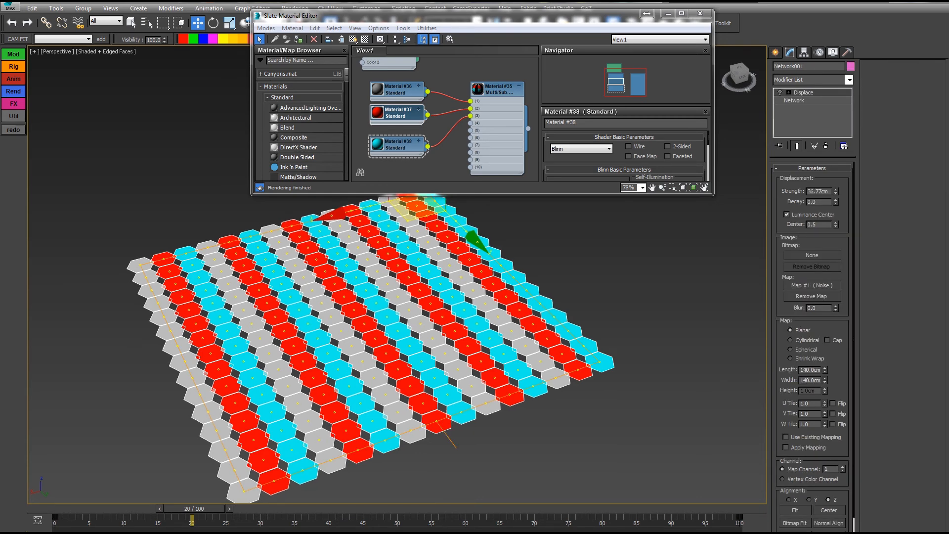
left_click(793, 100)
left_click(782, 243)
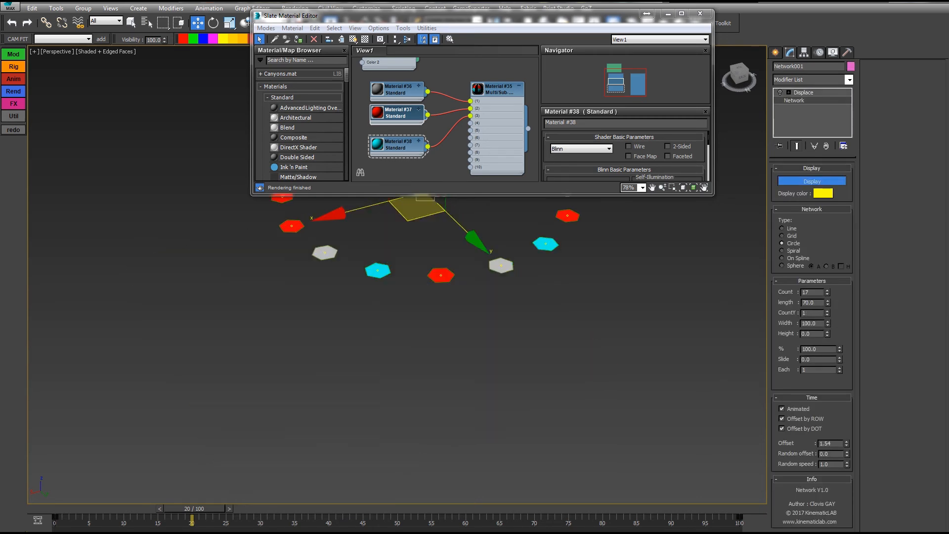
middle_click_drag(475, 222, 452, 391)
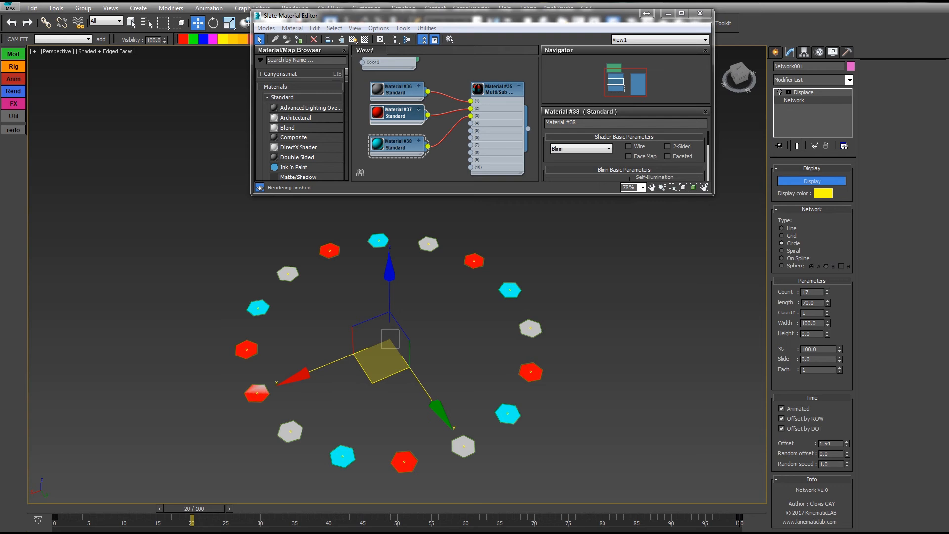
Set the circular network's CountY to 7, its Width to 140.8 and its % to 94.9
middle_click_drag(390, 339, 400, 342)
left_click(828, 311)
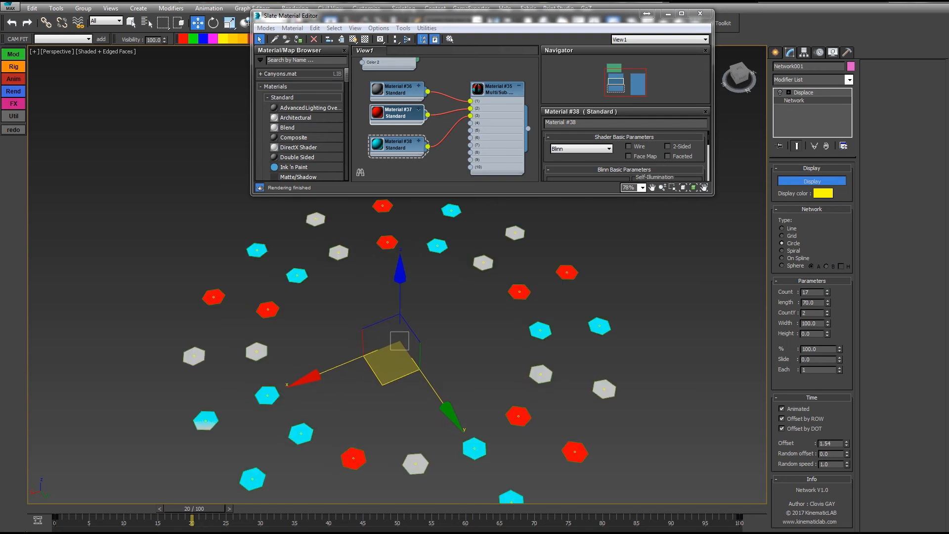
left_click(827, 311)
left_click(827, 311)
left_click(827, 310)
left_click(828, 311)
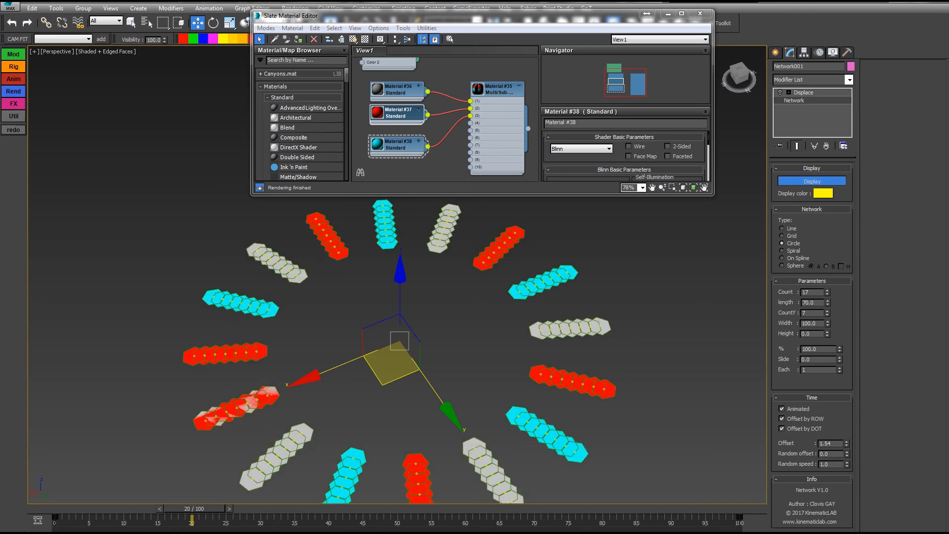
left_click_drag(827, 323, 827, 121)
middle_click_drag(594, 316, 571, 297)
scroll(530, 273, "down", 3)
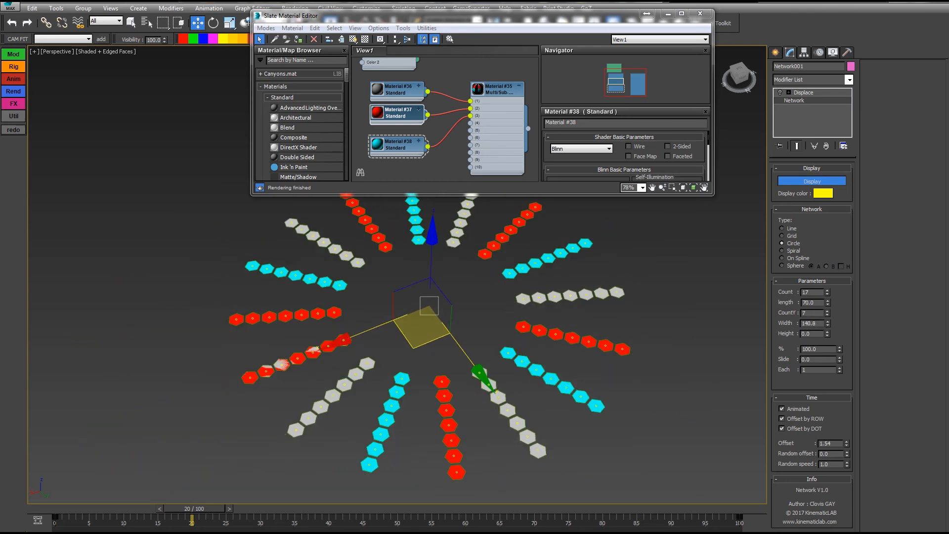
left_click_drag(840, 349, 839, 374)
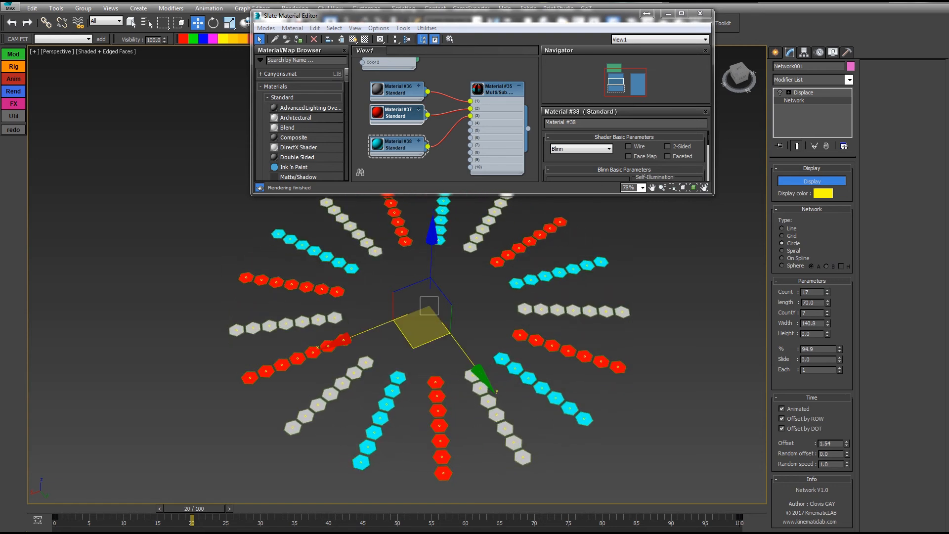
Reselect the network dots and vary the Multiple IDs Slide to examine how the colours shift around the circle
left_click(585, 356)
middle_click_drag(585, 356, 566, 362)
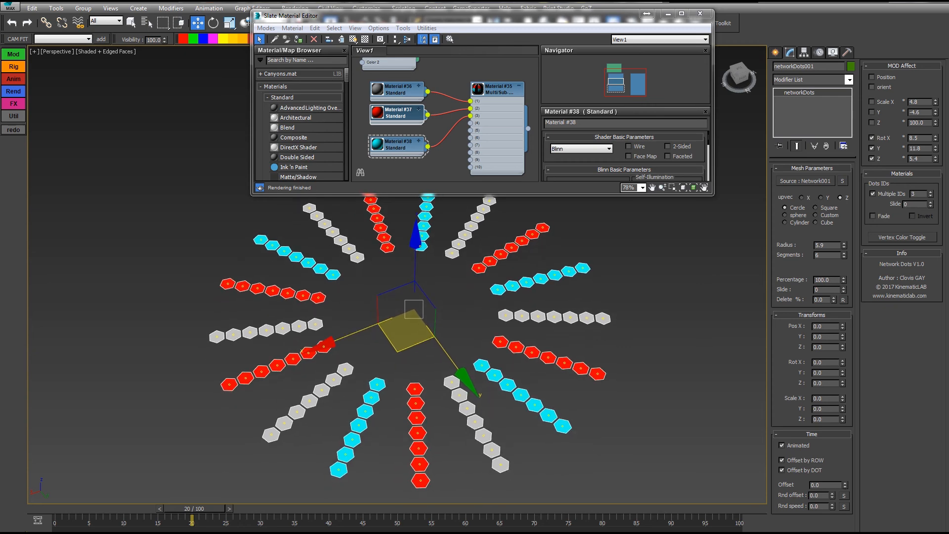
mouse_move(930, 204)
left_mouse_down()
mouse_move(930, 186)
mouse_move(930, 209)
left_mouse_up()
Wire the cyan Material #38 into slots 4, 5 and 6 of the Multi/Sub-Object material and set the dots' Multiple IDs to 6
left_click_drag(427, 146, 470, 123)
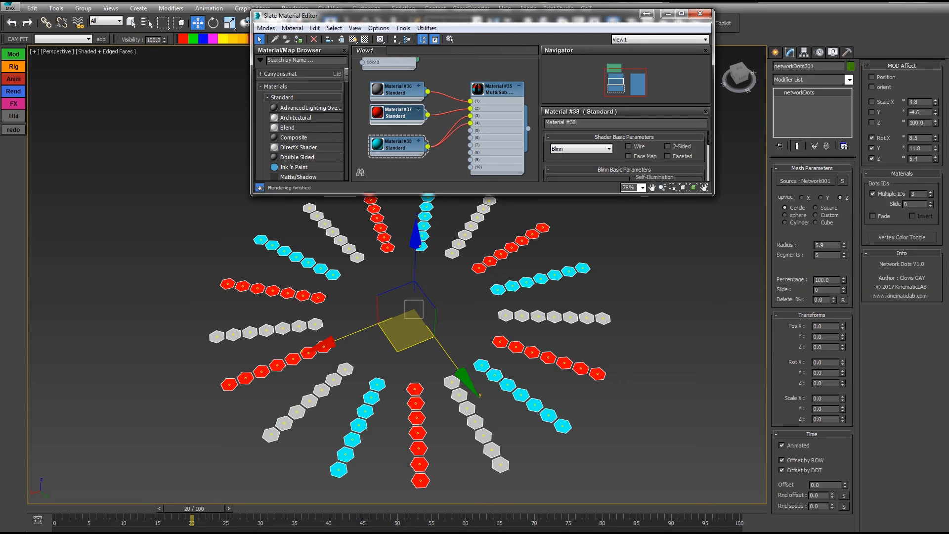
left_click_drag(428, 146, 470, 138)
double_click(915, 193)
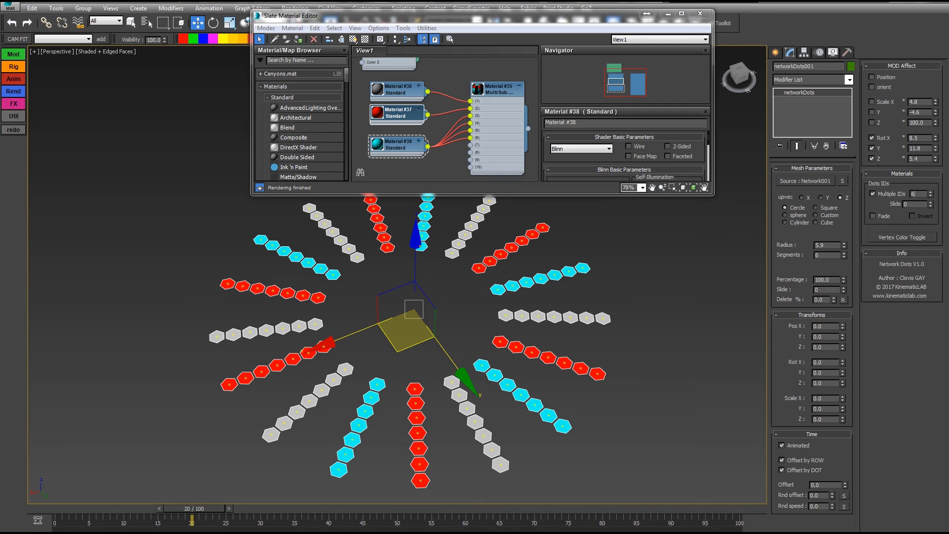
key("Return")
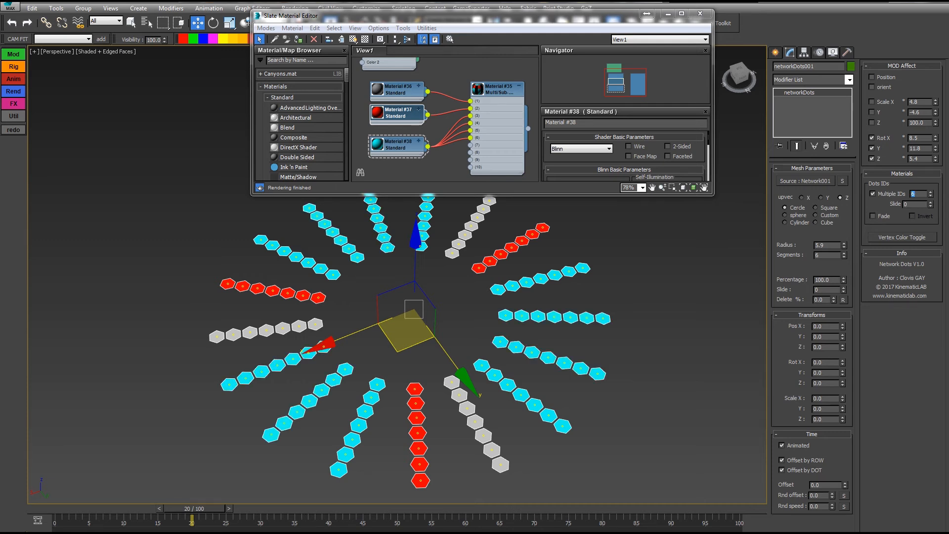
Return to the base Network level of the source network and increase its Count to add more spokes to the circle
left_click(843, 181)
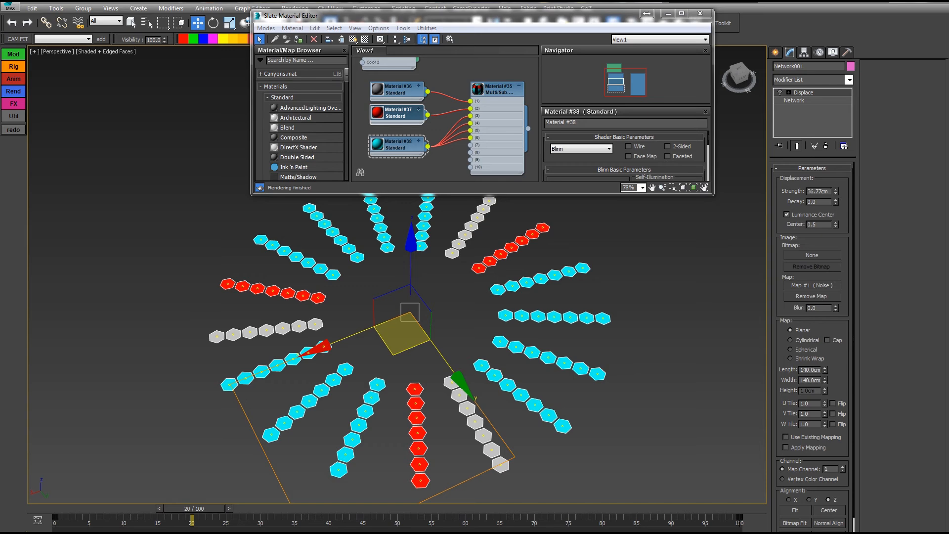
left_click(794, 100)
left_click_drag(827, 292, 827, 277)
Reselect the network dots, set the Multiple IDs Slide to -11 and turn off edged faces in the viewport
left_click(586, 324)
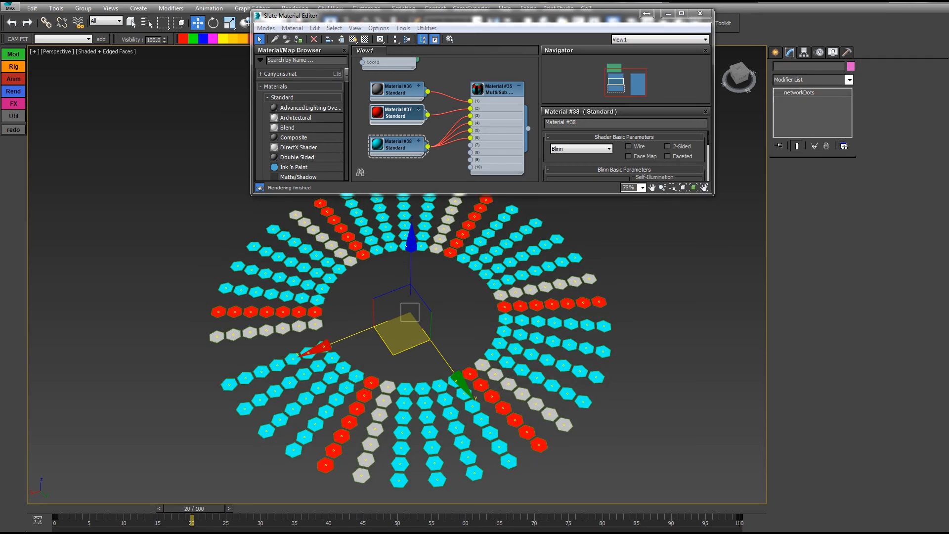
mouse_move(930, 204)
left_mouse_down()
mouse_move(930, 190)
mouse_move(931, 215)
left_mouse_up()
key("F4")
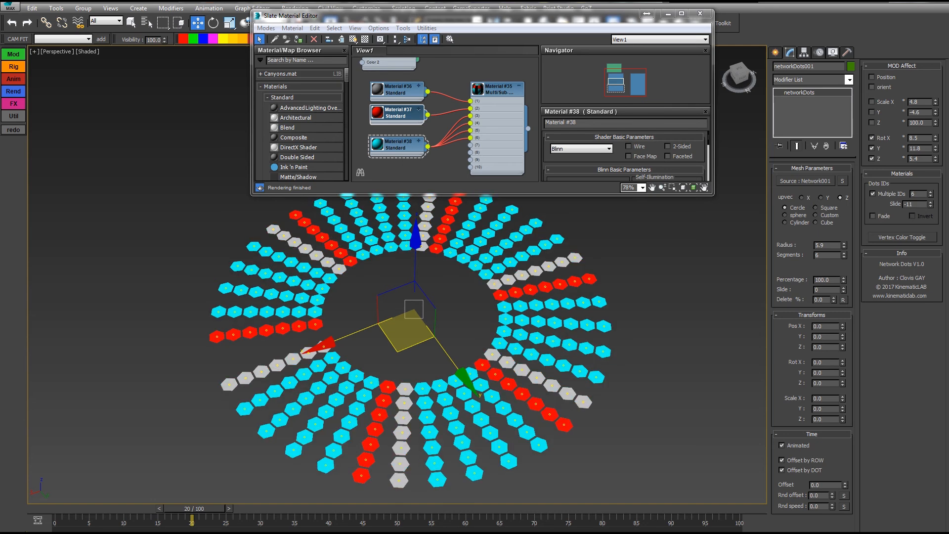
Enable Fade for the dots and show their vertex colours in the viewport
middle_click_drag(414, 309, 359, 322)
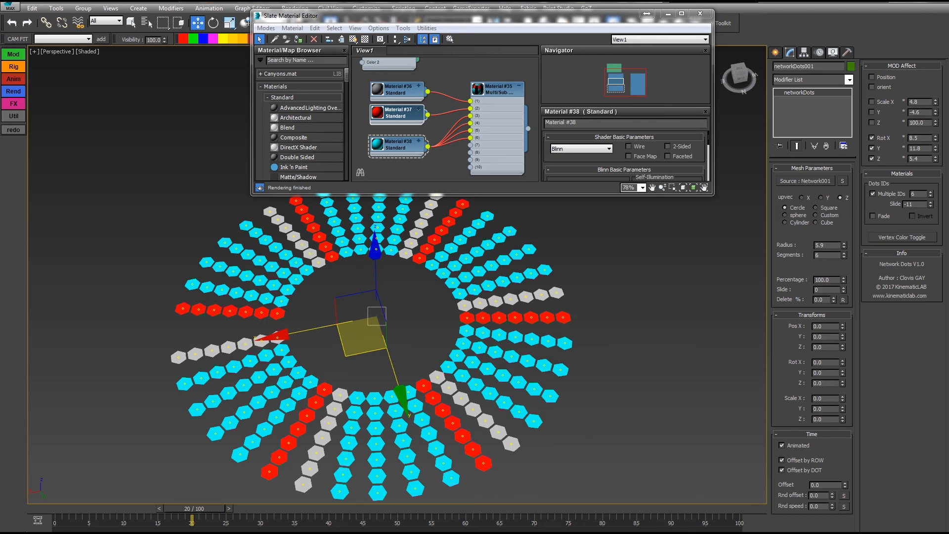
left_click(873, 216)
left_click(902, 237)
mouse_move(377, 317)
middle_mouse_down()
mouse_move(348, 311)
mouse_move(364, 314)
middle_mouse_up()
middle_click_drag(364, 314, 312, 310, "alt")
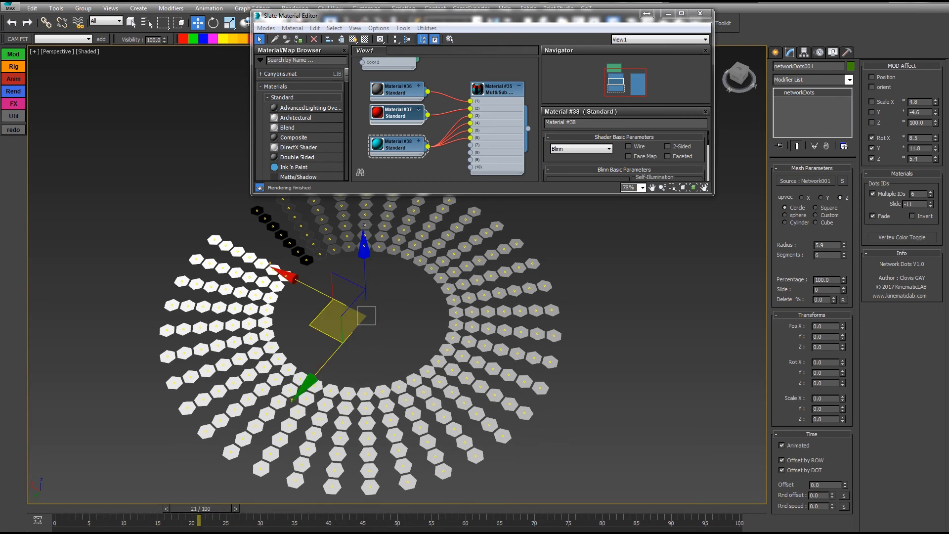
Toggle Invert on and off to compare the two directions of the vertex colour fade
left_click(912, 216)
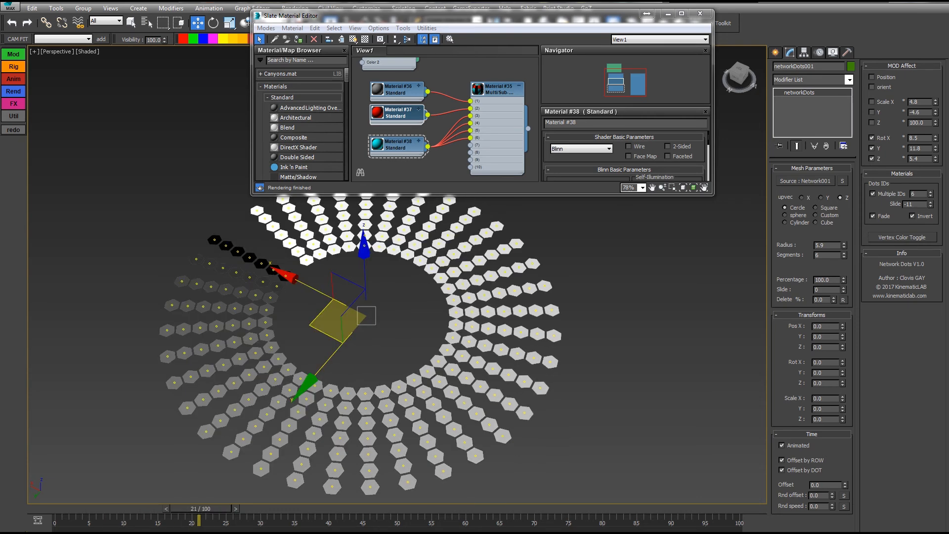
left_click(913, 216)
left_click(913, 216)
left_click(913, 216)
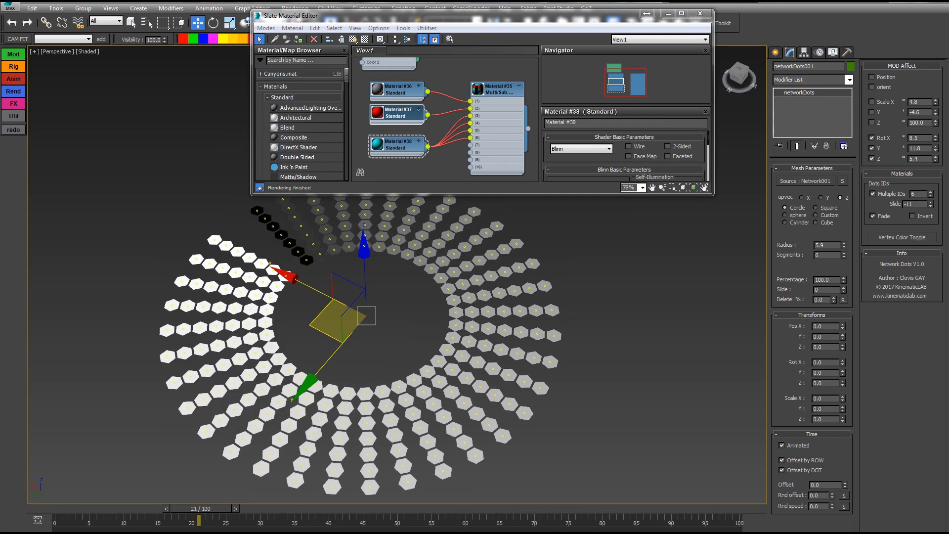
Add a Vertex Color map to the material editor's node view
middle_click_drag(445, 114, 439, 158)
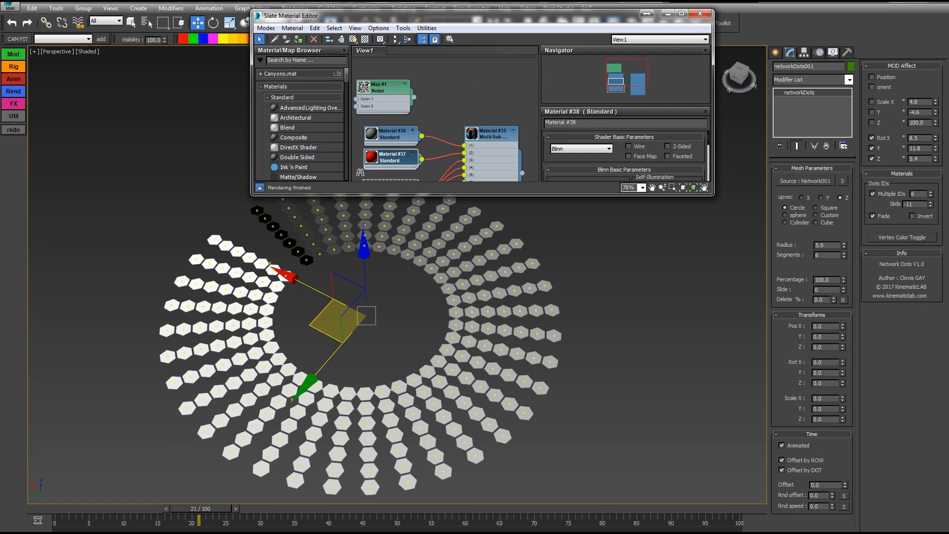
scroll(296, 104, "down", 15)
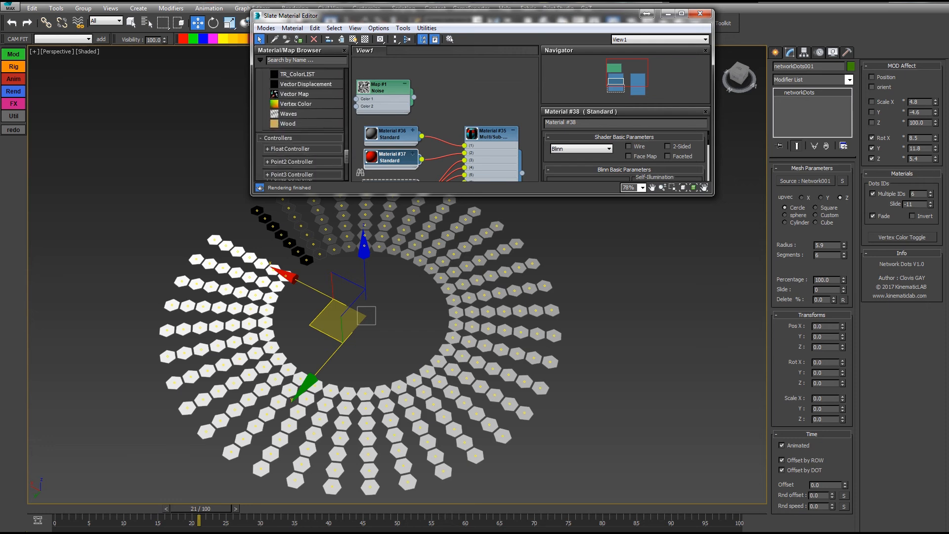
left_click_drag(302, 104, 450, 65)
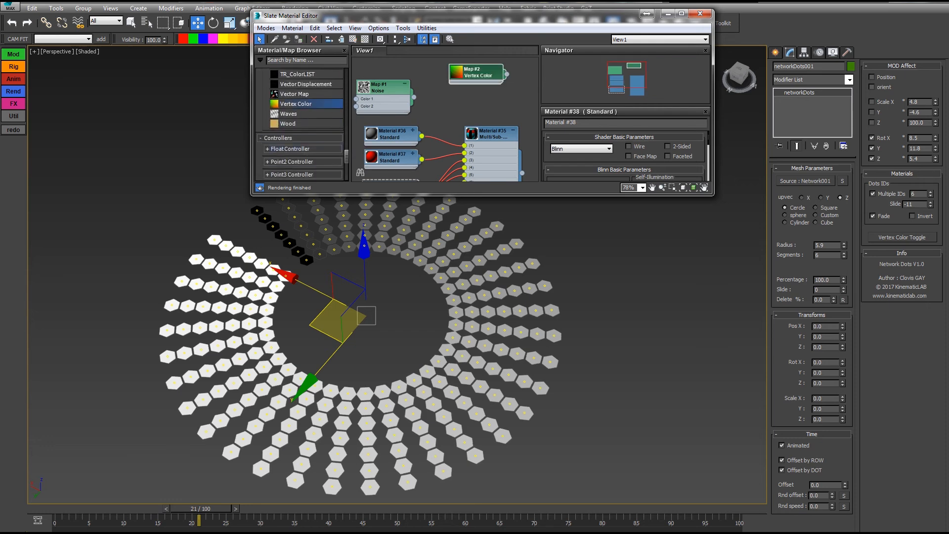
Enlarge the material editor, duplicate the grey Standard Material #36, and place the expanded copy beside the Vertex Color map
middle_click_drag(470, 317, 376, 277)
left_click_drag(465, 195, 465, 340)
middle_click_drag(445, 272, 450, 292)
middle_click_drag(452, 237, 360, 276)
left_click_drag(392, 128, 423, 120)
middle_click_drag(440, 158, 509, 157)
left_click_drag(374, 194, 528, 157, "shift")
middle_click_drag(519, 173, 437, 192)
left_click_drag(444, 173, 498, 142)
left_click(521, 139)
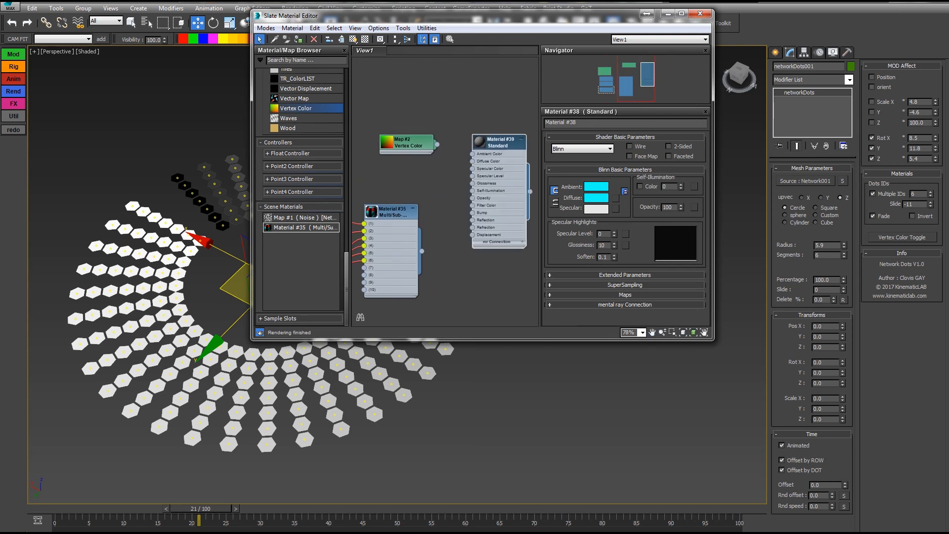
Connect the Vertex Color map to the new Standard material's Opacity and assign that material to the selected dots
double_click(409, 144)
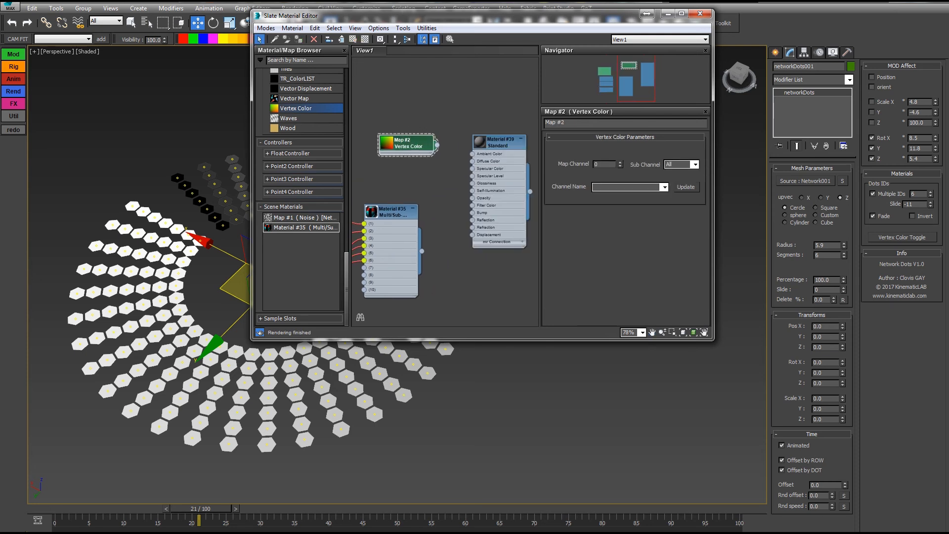
left_click_drag(437, 145, 473, 198)
right_click(500, 141)
left_click(544, 155)
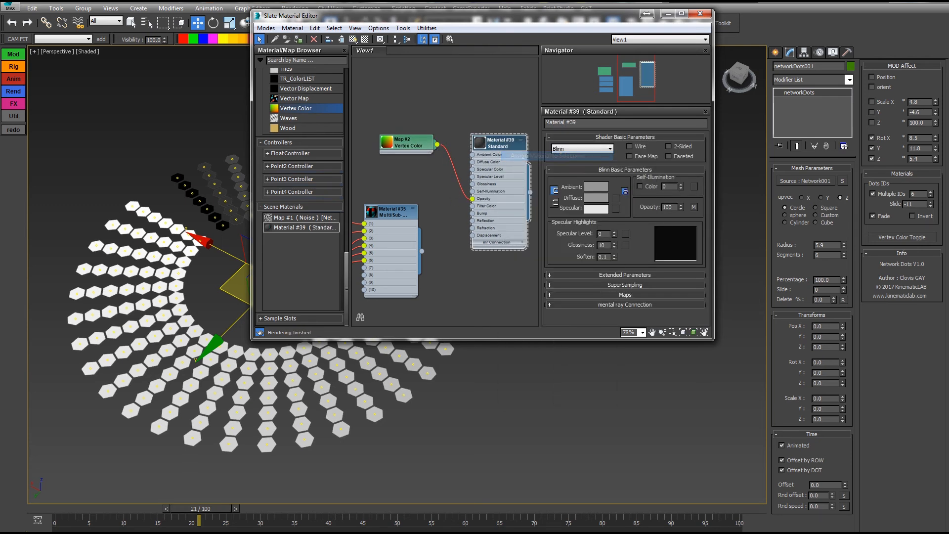
Move the material editor off the dots, bring the Vertex Color and Standard nodes closer together and narrow the window
middle_click_drag(500, 396, 525, 406)
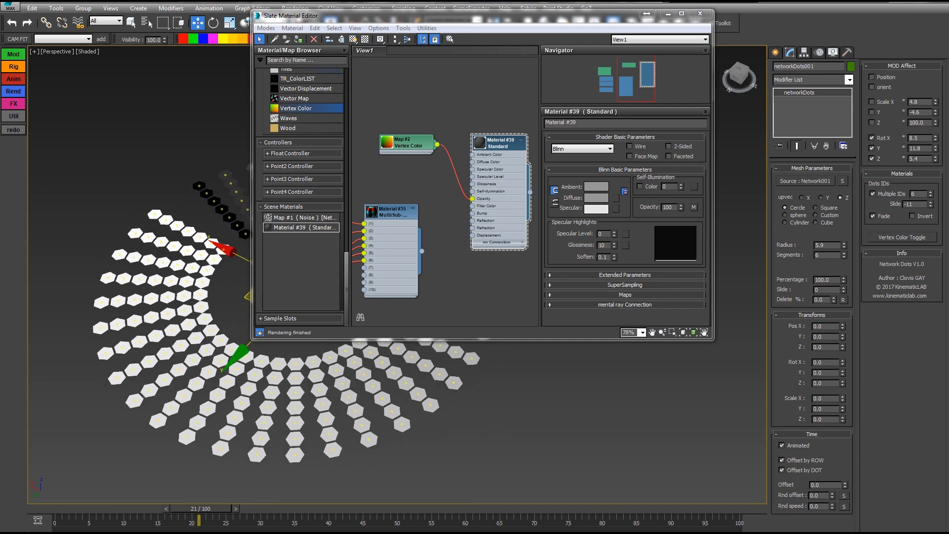
left_click_drag(459, 16, 557, 13)
middle_click_drag(526, 405, 498, 404)
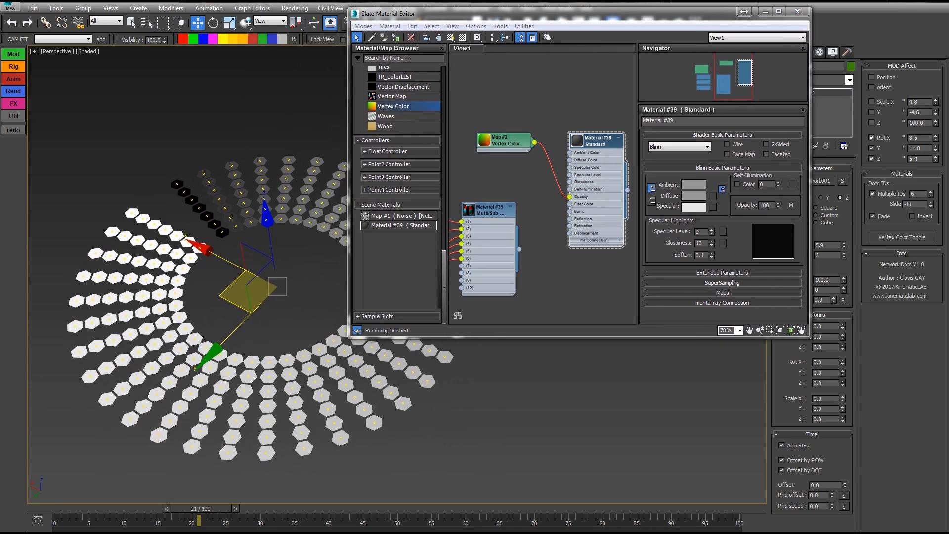
left_click_drag(509, 141, 517, 133)
left_click_drag(597, 141, 589, 133)
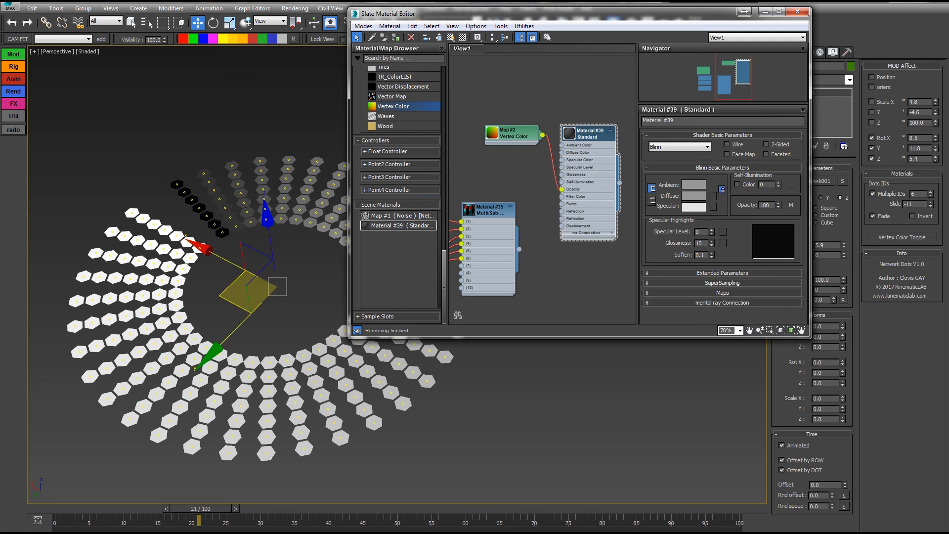
mouse_move(513, 135)
left_mouse_down()
mouse_move(505, 134)
mouse_move(513, 135)
left_mouse_up()
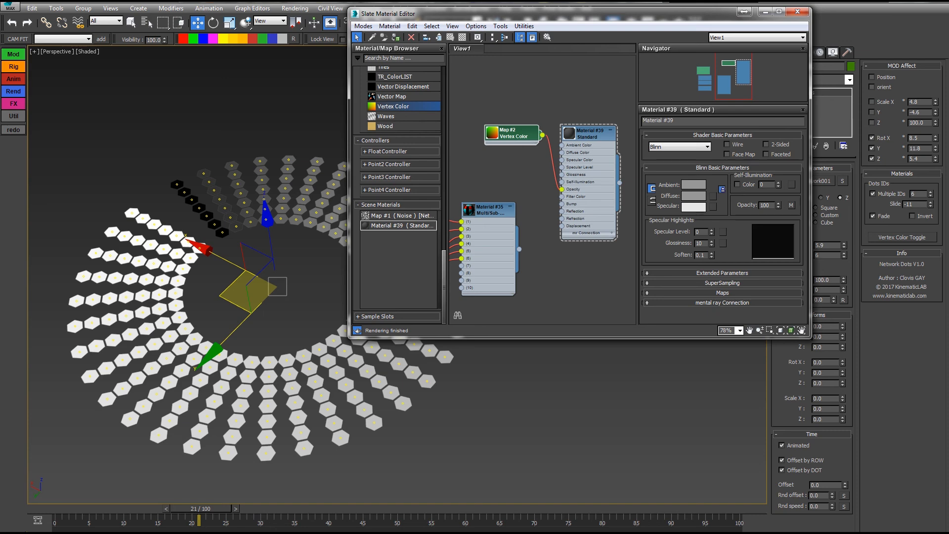
left_click_drag(811, 198, 761, 198)
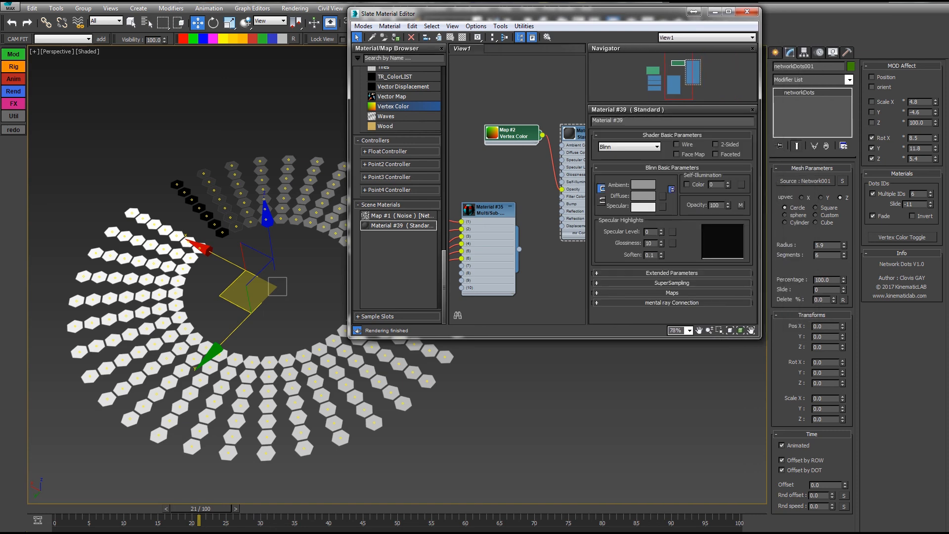
Render the perspective view at frame 21, check the alpha channel and close the render window
left_click_drag(593, 14, 585, 54)
left_click(664, 23)
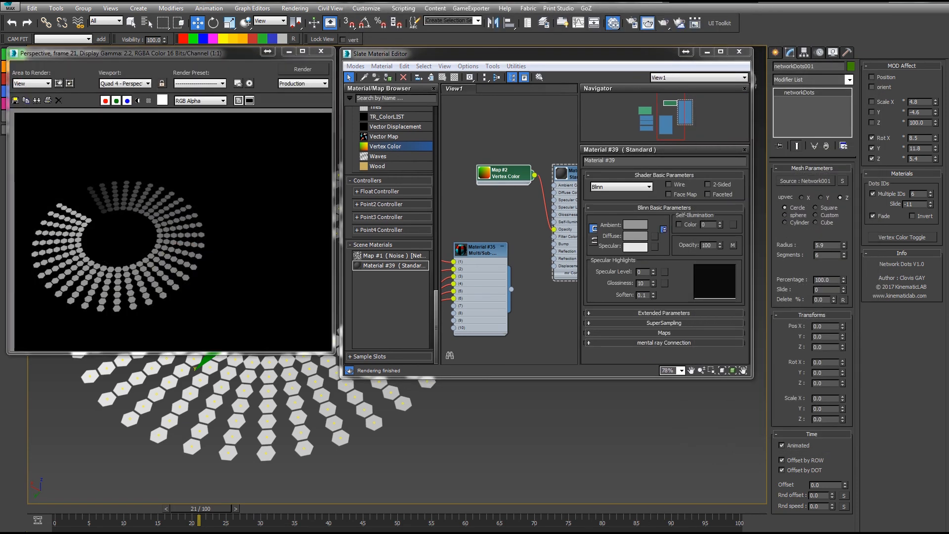
left_click(138, 100)
left_click(138, 101)
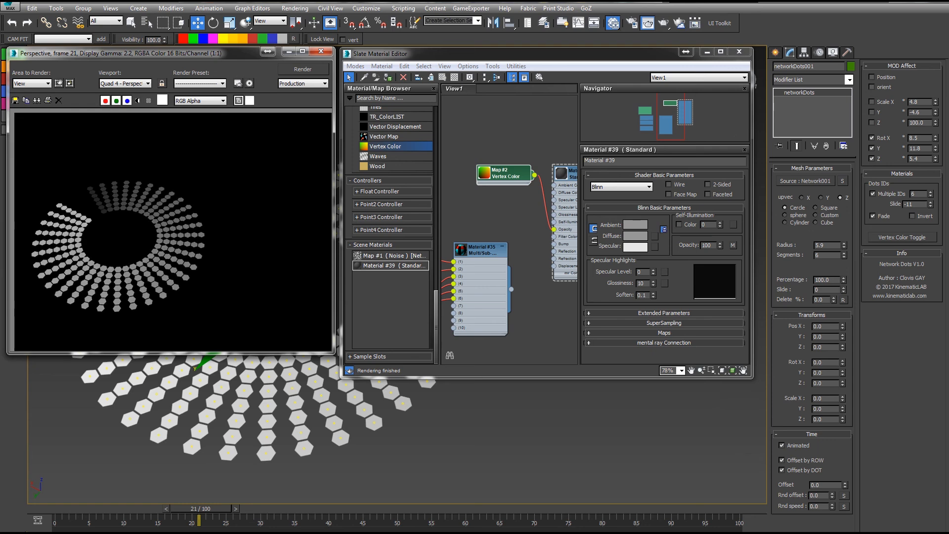
left_click(321, 51)
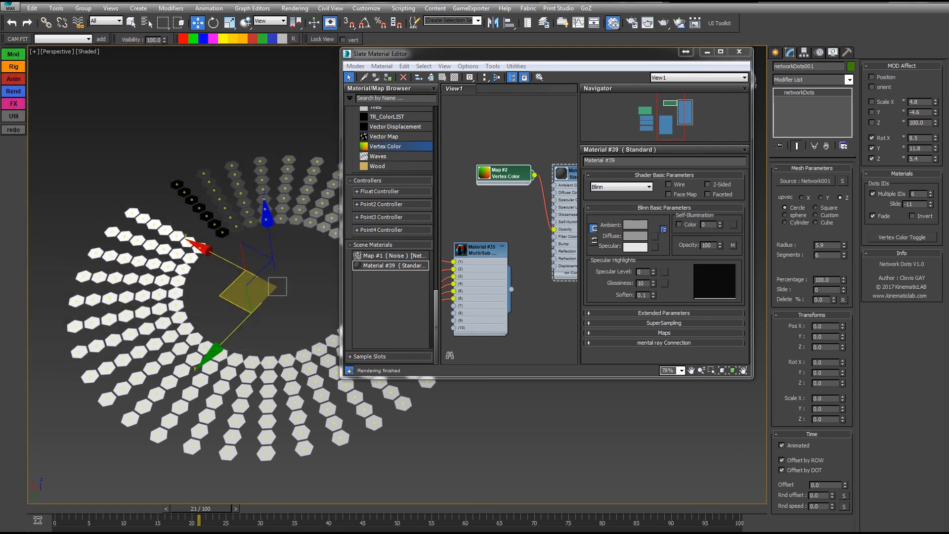
Move the Vertex Color node away from the Standard material, widen the material editor and add a Mix map above the Vertex Color map
left_click_drag(509, 173, 479, 173)
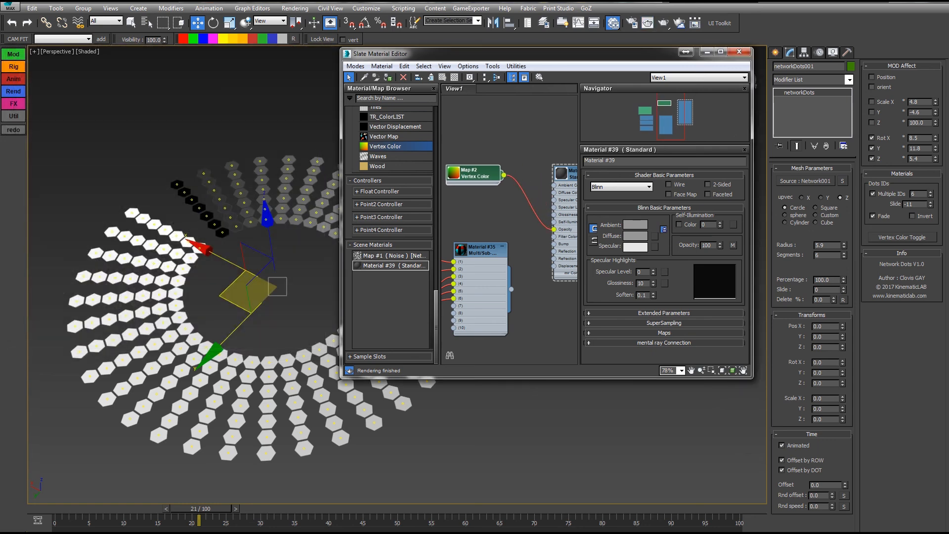
left_click_drag(341, 167, 255, 167)
scroll(303, 237, "up", 10)
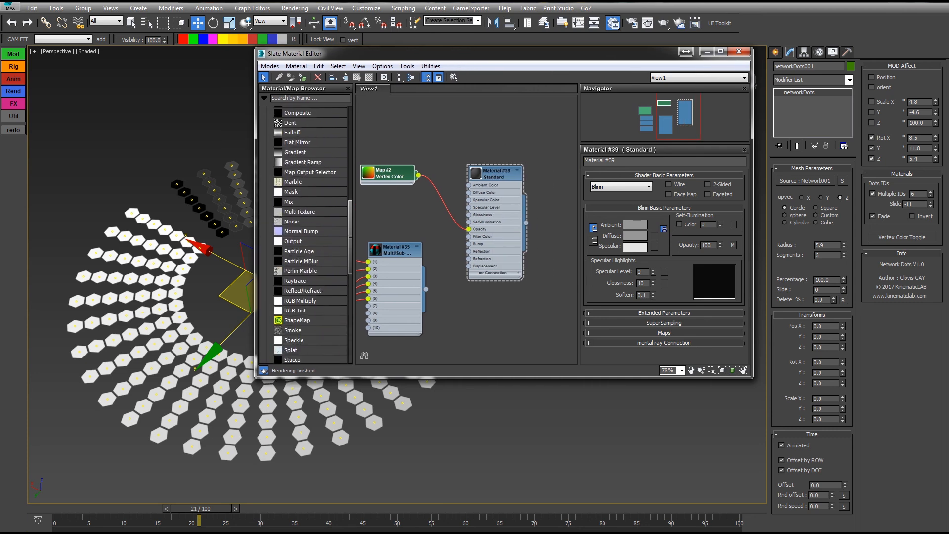
left_click_drag(316, 202, 385, 120)
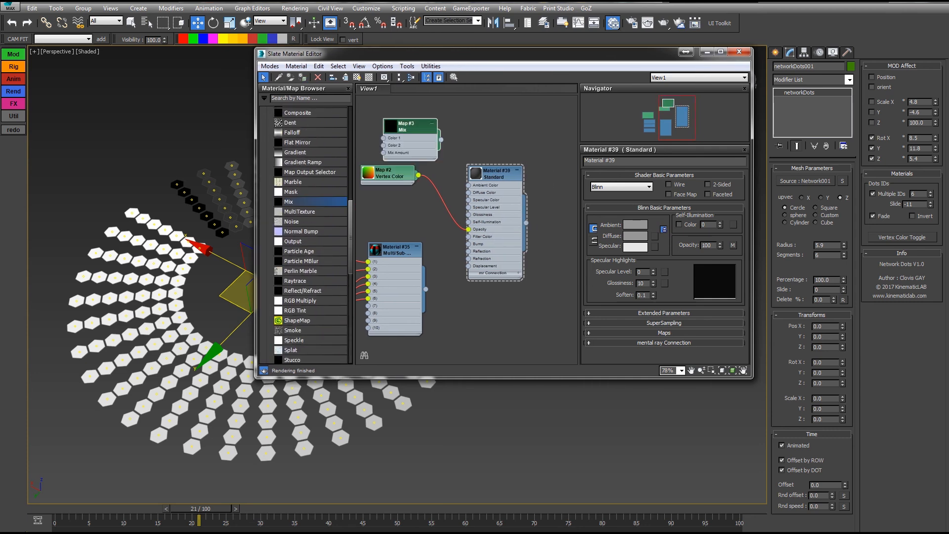
Connect the Mix map to the Standard material's Diffuse Color, reroute Vertex Color from Opacity to Mix Amount, and space out the two maps
left_click_drag(441, 140, 557, 165)
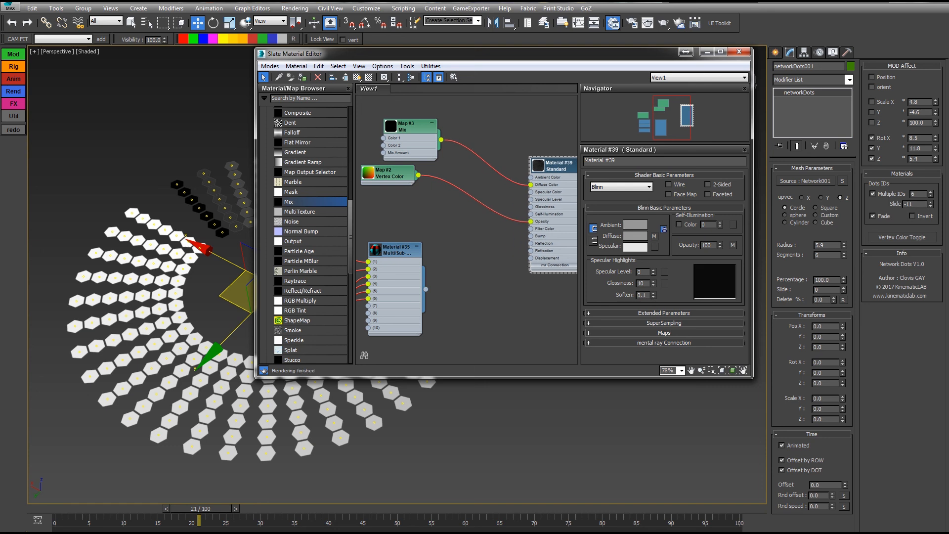
left_click_drag(531, 222, 473, 155)
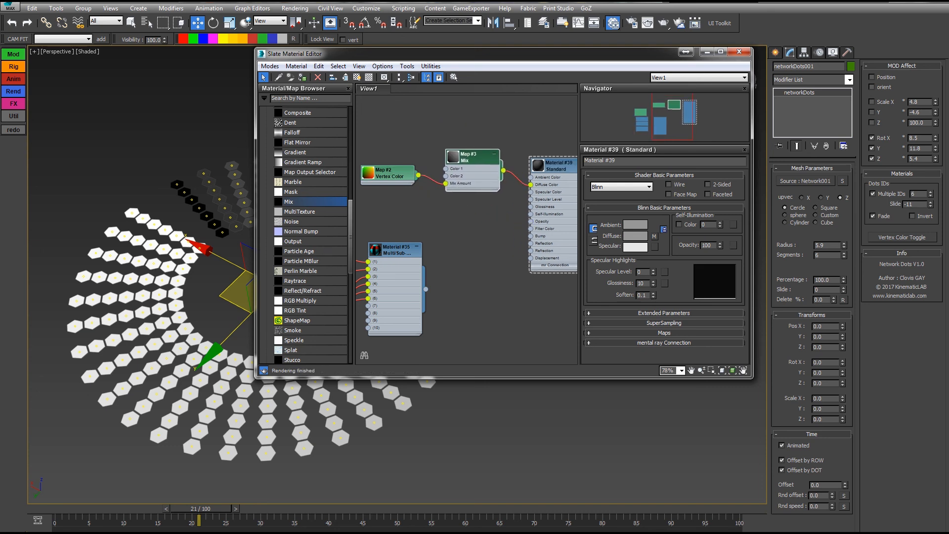
middle_click_drag(391, 185, 442, 242)
scroll(442, 242, "up", 1)
double_click(433, 222)
left_click_drag(433, 223, 396, 222)
left_click_drag(536, 205, 527, 205)
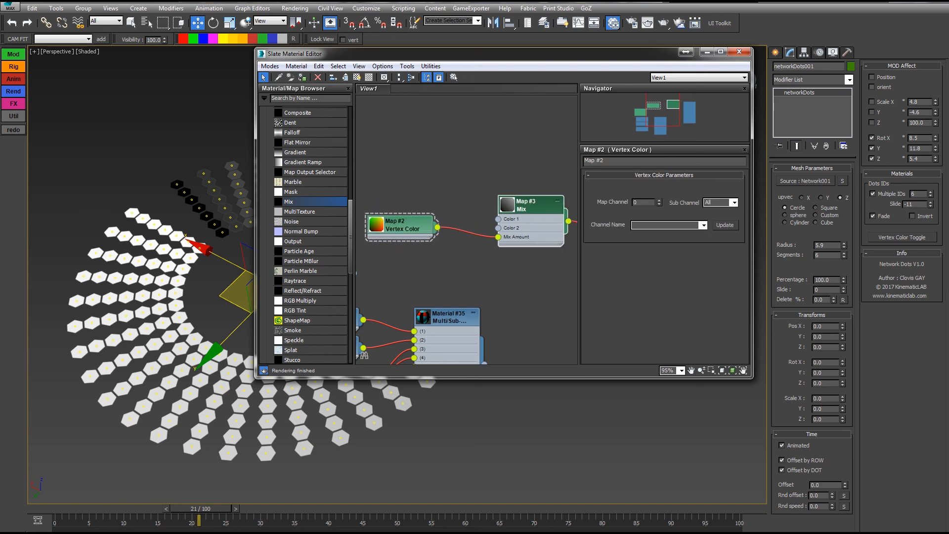
Set the Mix map's Color #1 to bright blue, RGB 0, 174, 255
left_click(400, 223)
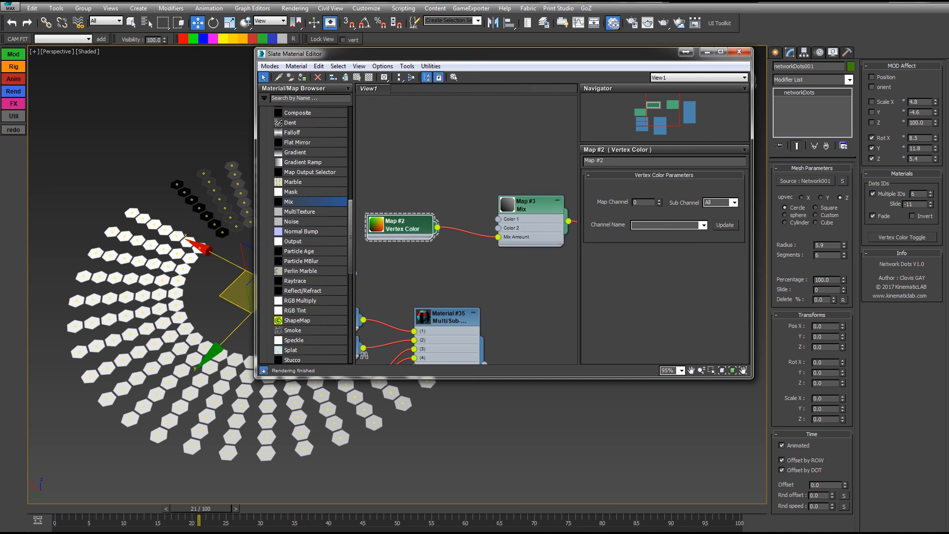
left_click(529, 205)
left_click(401, 223)
left_click(529, 205)
left_click(648, 198)
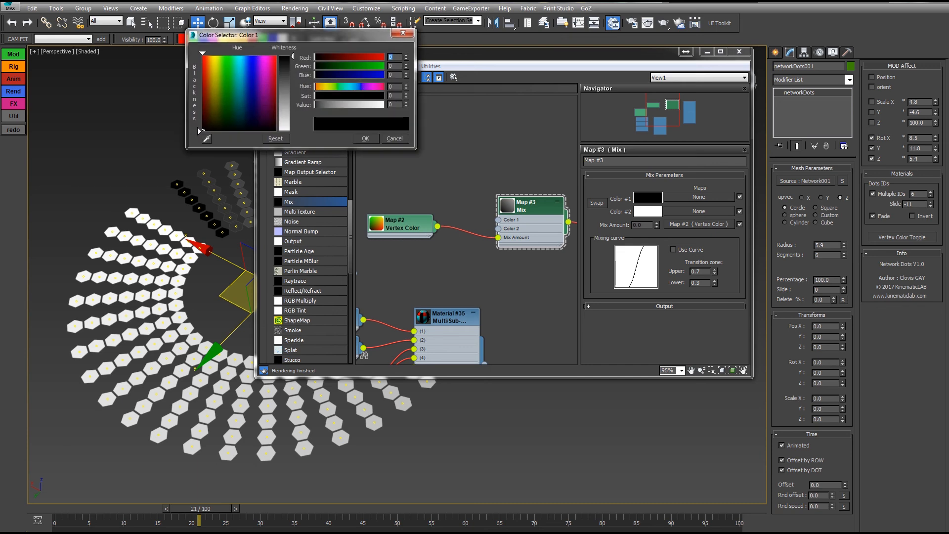
left_click(355, 86)
left_click(383, 96)
left_click(384, 104)
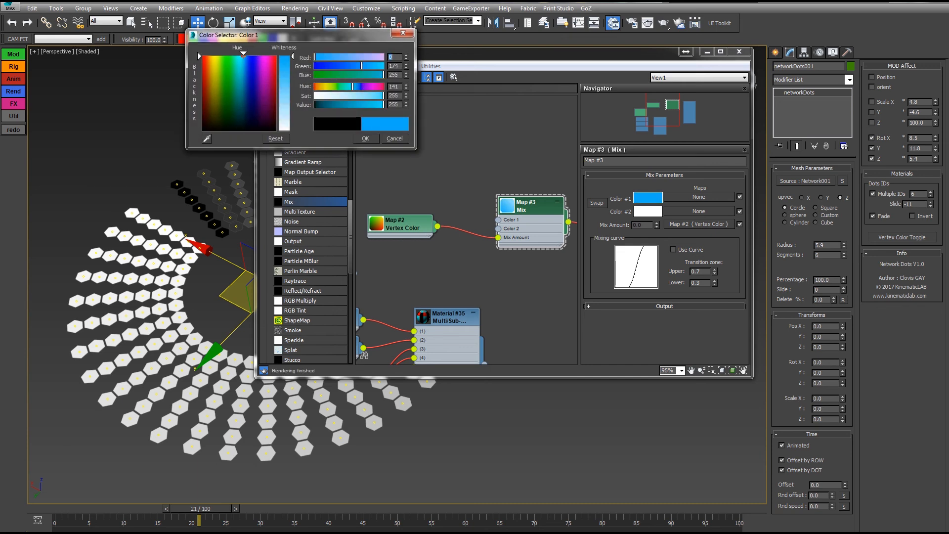
left_click(365, 139)
Set the Mix map's Color #2 to a saturated pink with hue 231
left_click(648, 211)
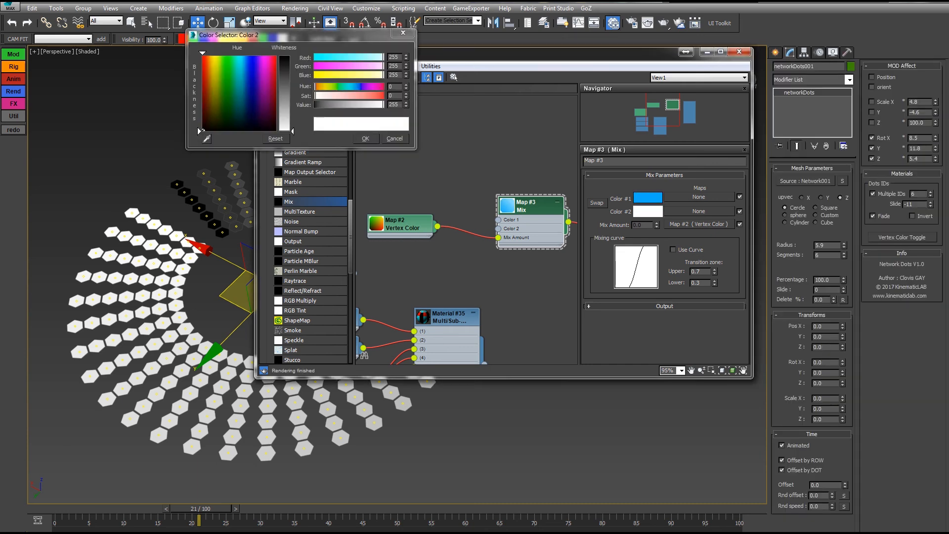
left_click(377, 86)
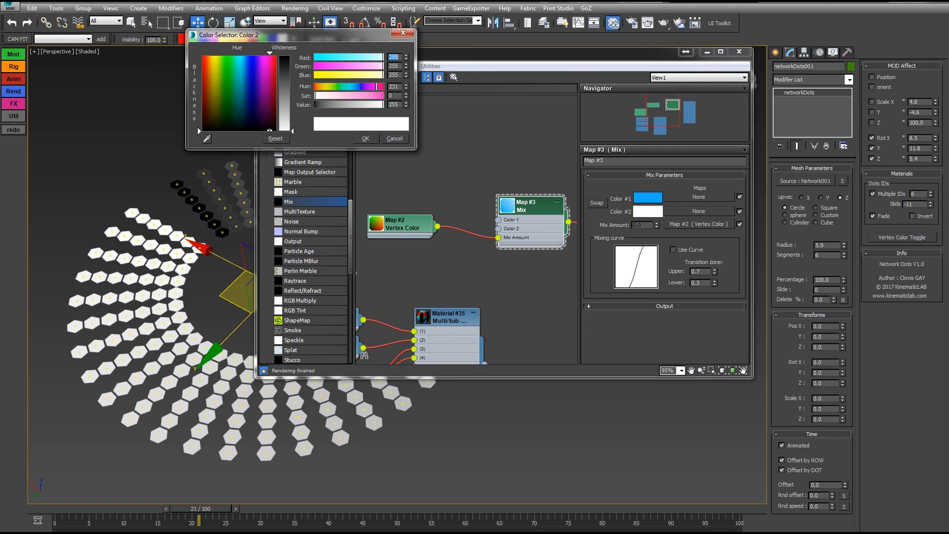
left_click(383, 96)
left_click(365, 139)
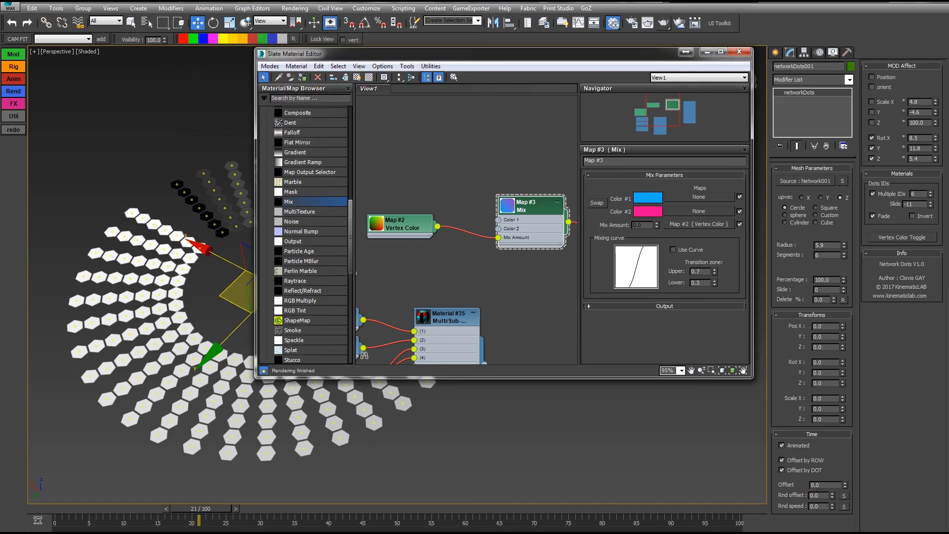
Render the dots with the blue and pink Mix map, enable Invert for the Fade and render again
left_click(647, 23)
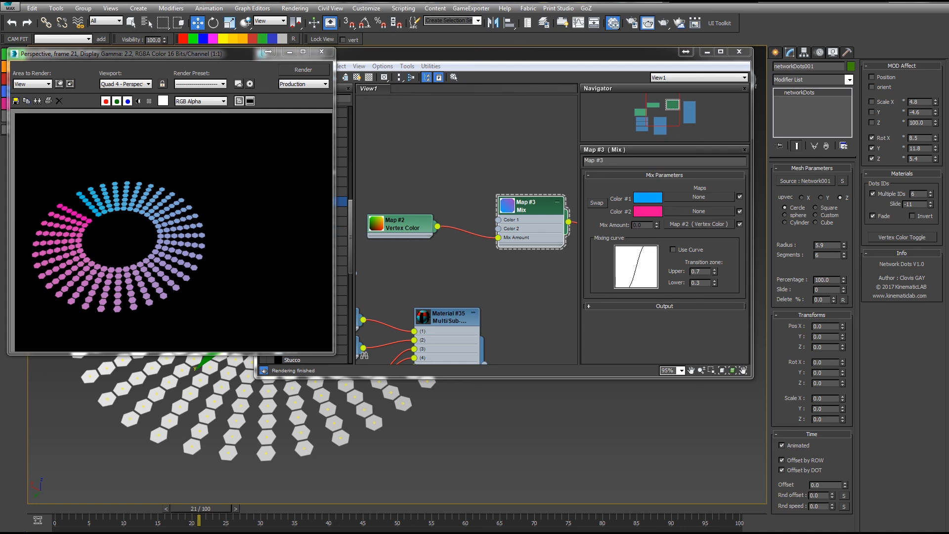
left_click(321, 51)
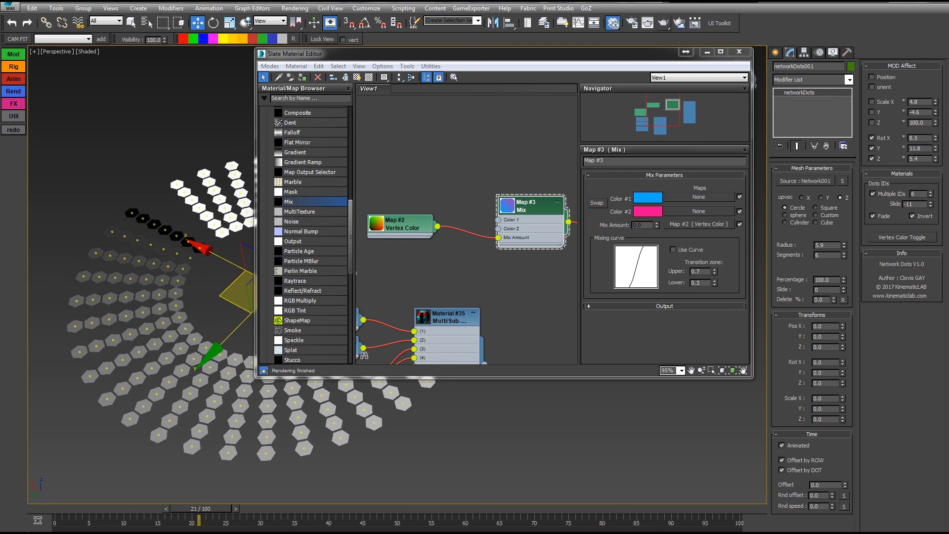
left_click(648, 23)
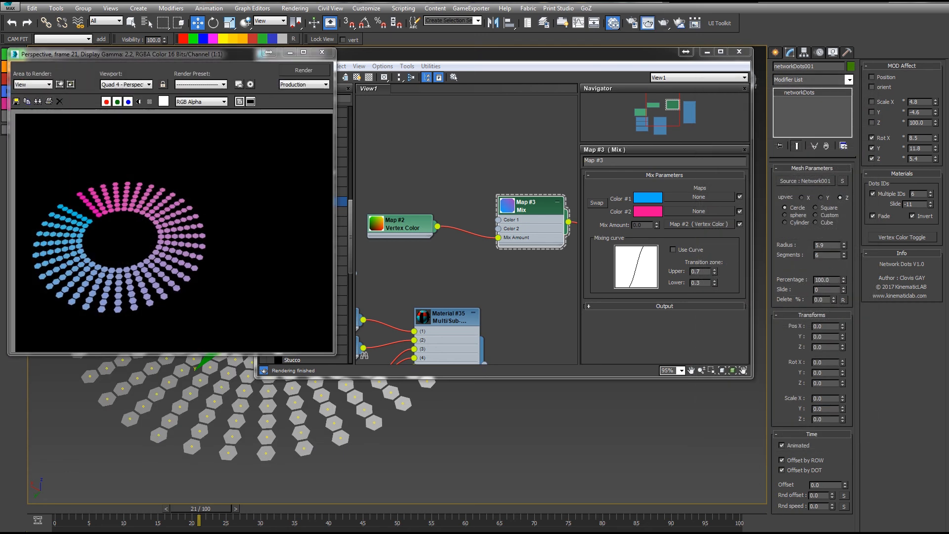
Compare the renders with Fade's Invert off and on, leave Invert enabled and close the render window
left_click(912, 216)
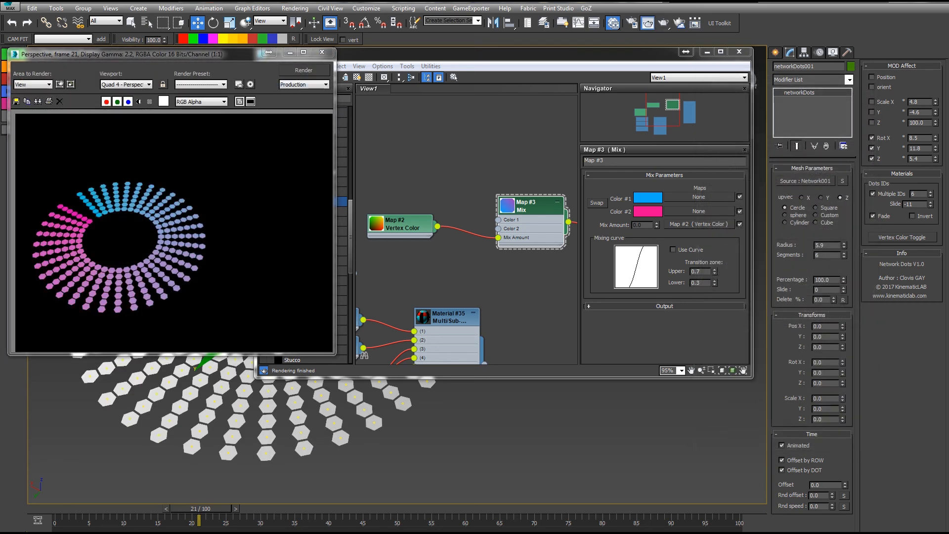
left_click(912, 216)
left_click(912, 216)
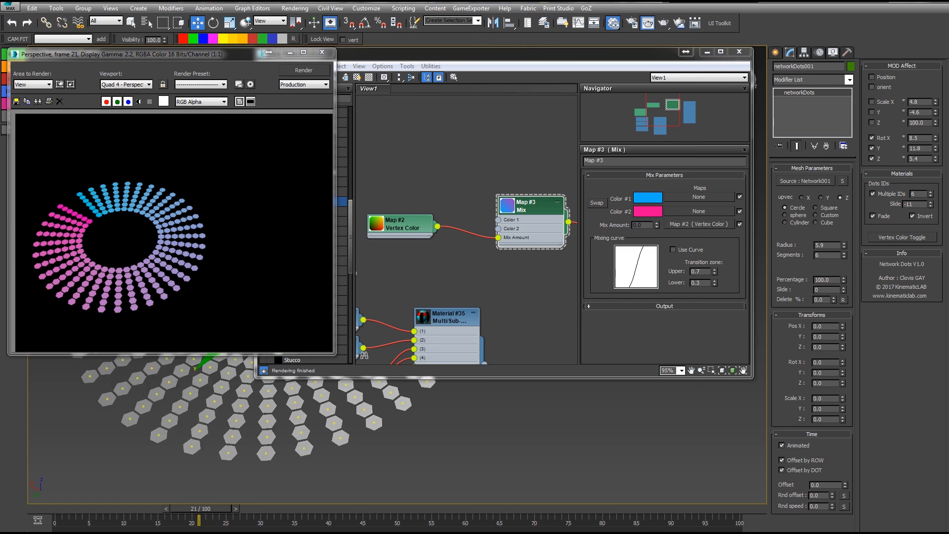
left_click(304, 70)
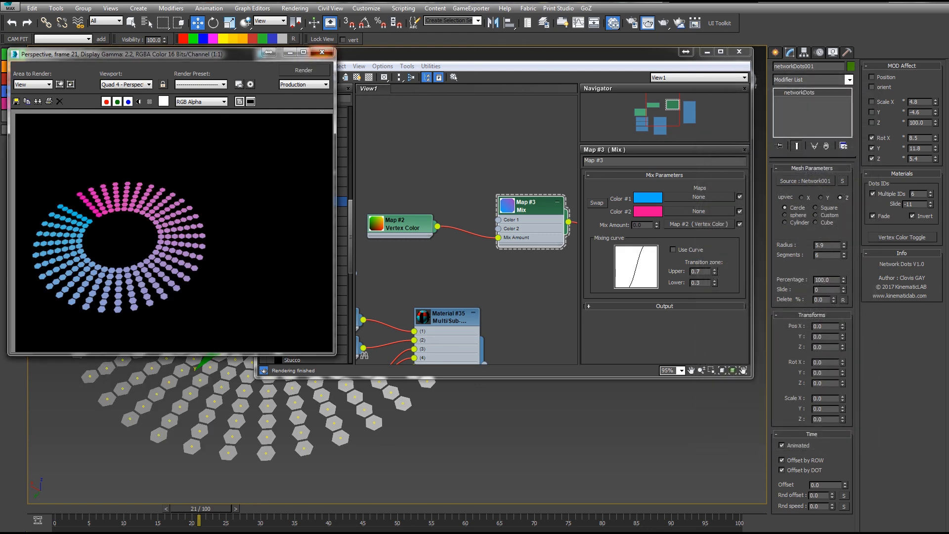
left_click(321, 52)
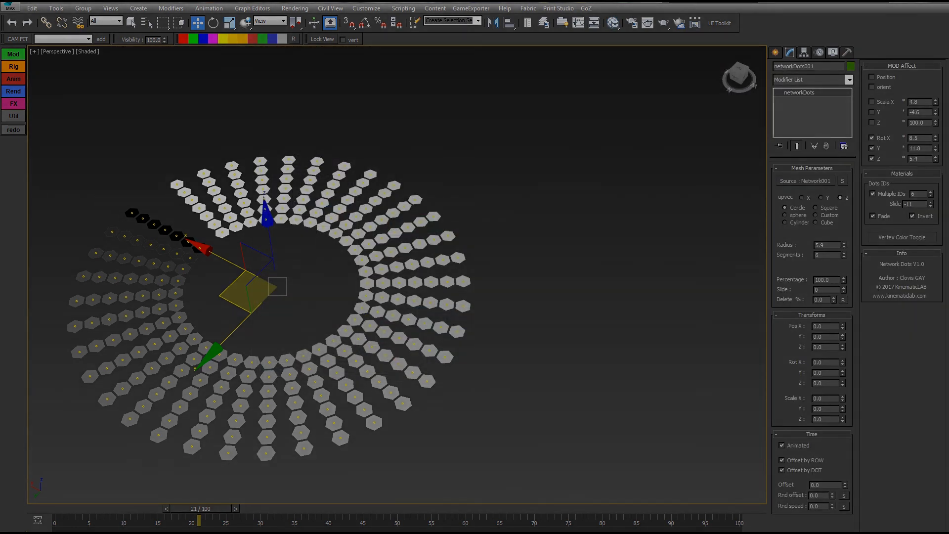